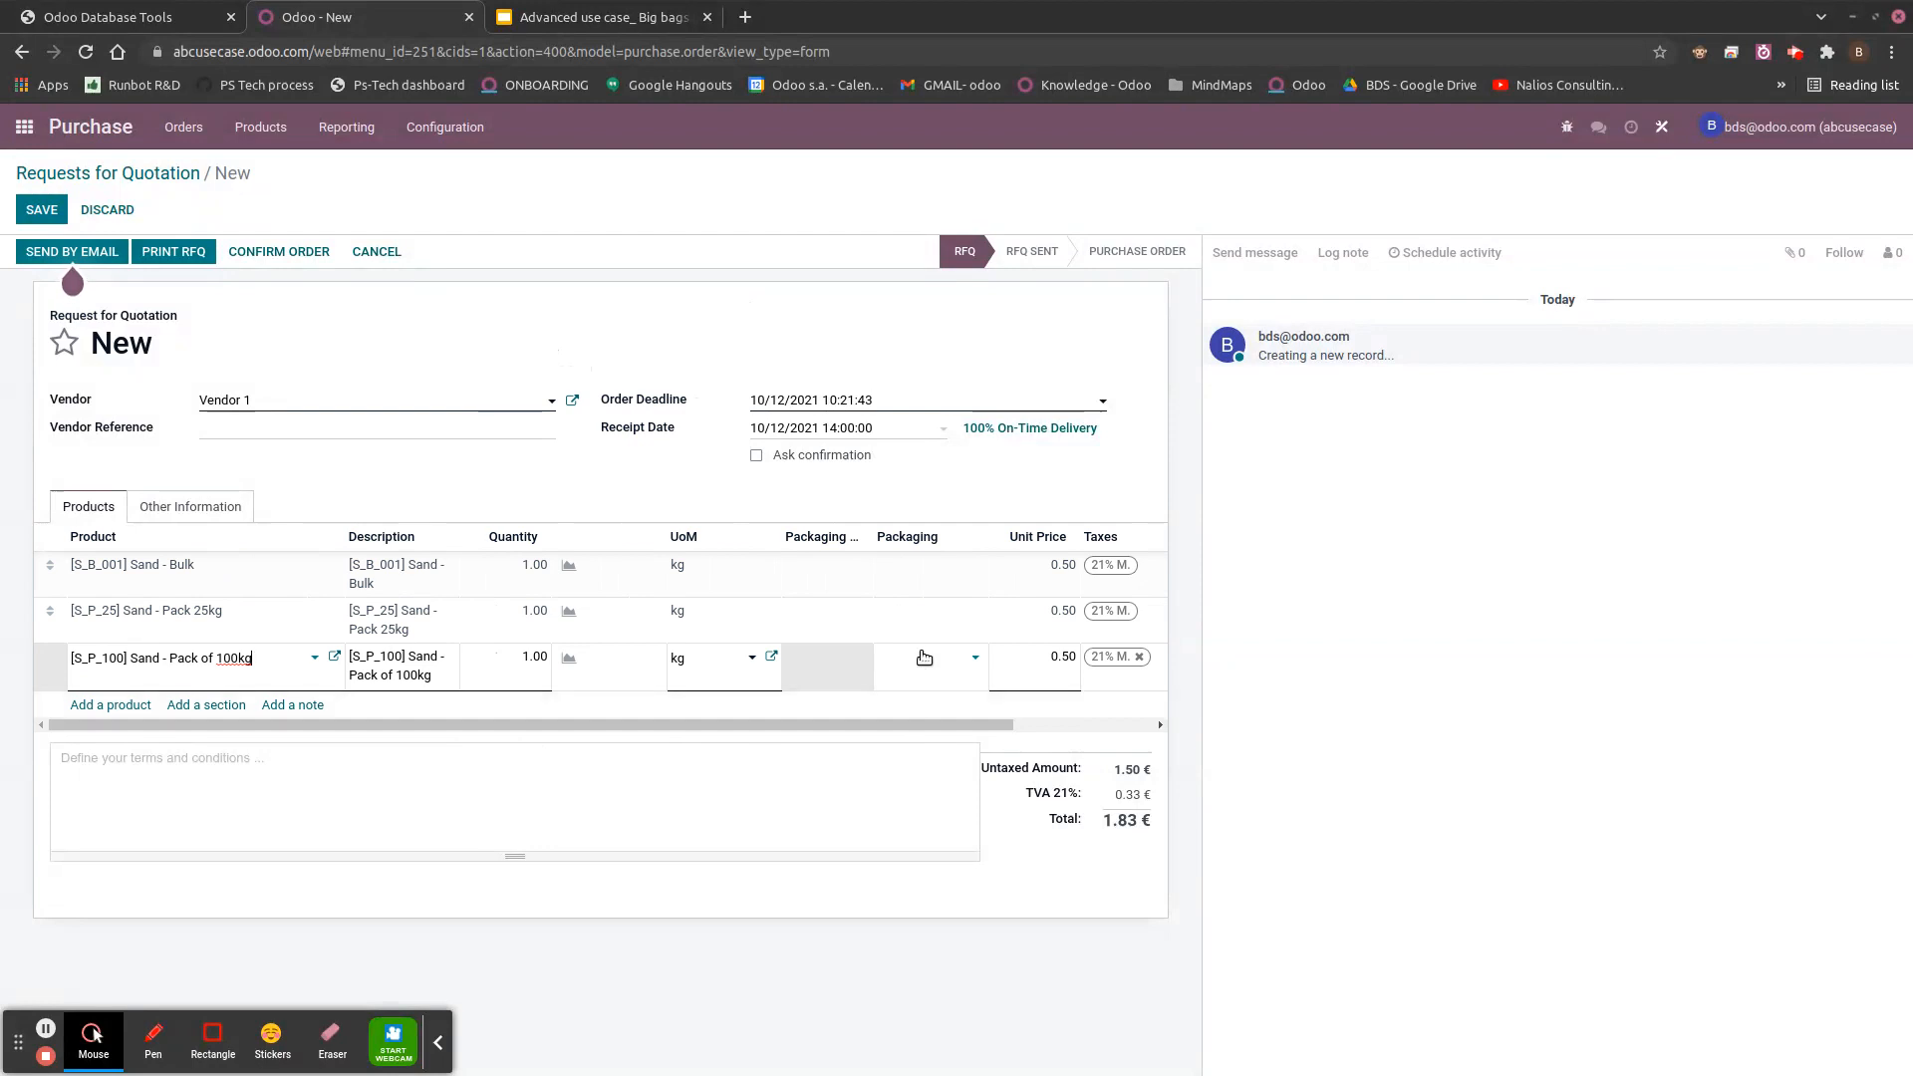
- Set the Sand - Pack 25kg line's packaging to Pack of 25kg with a packaging quantity of 3
click(955, 623)
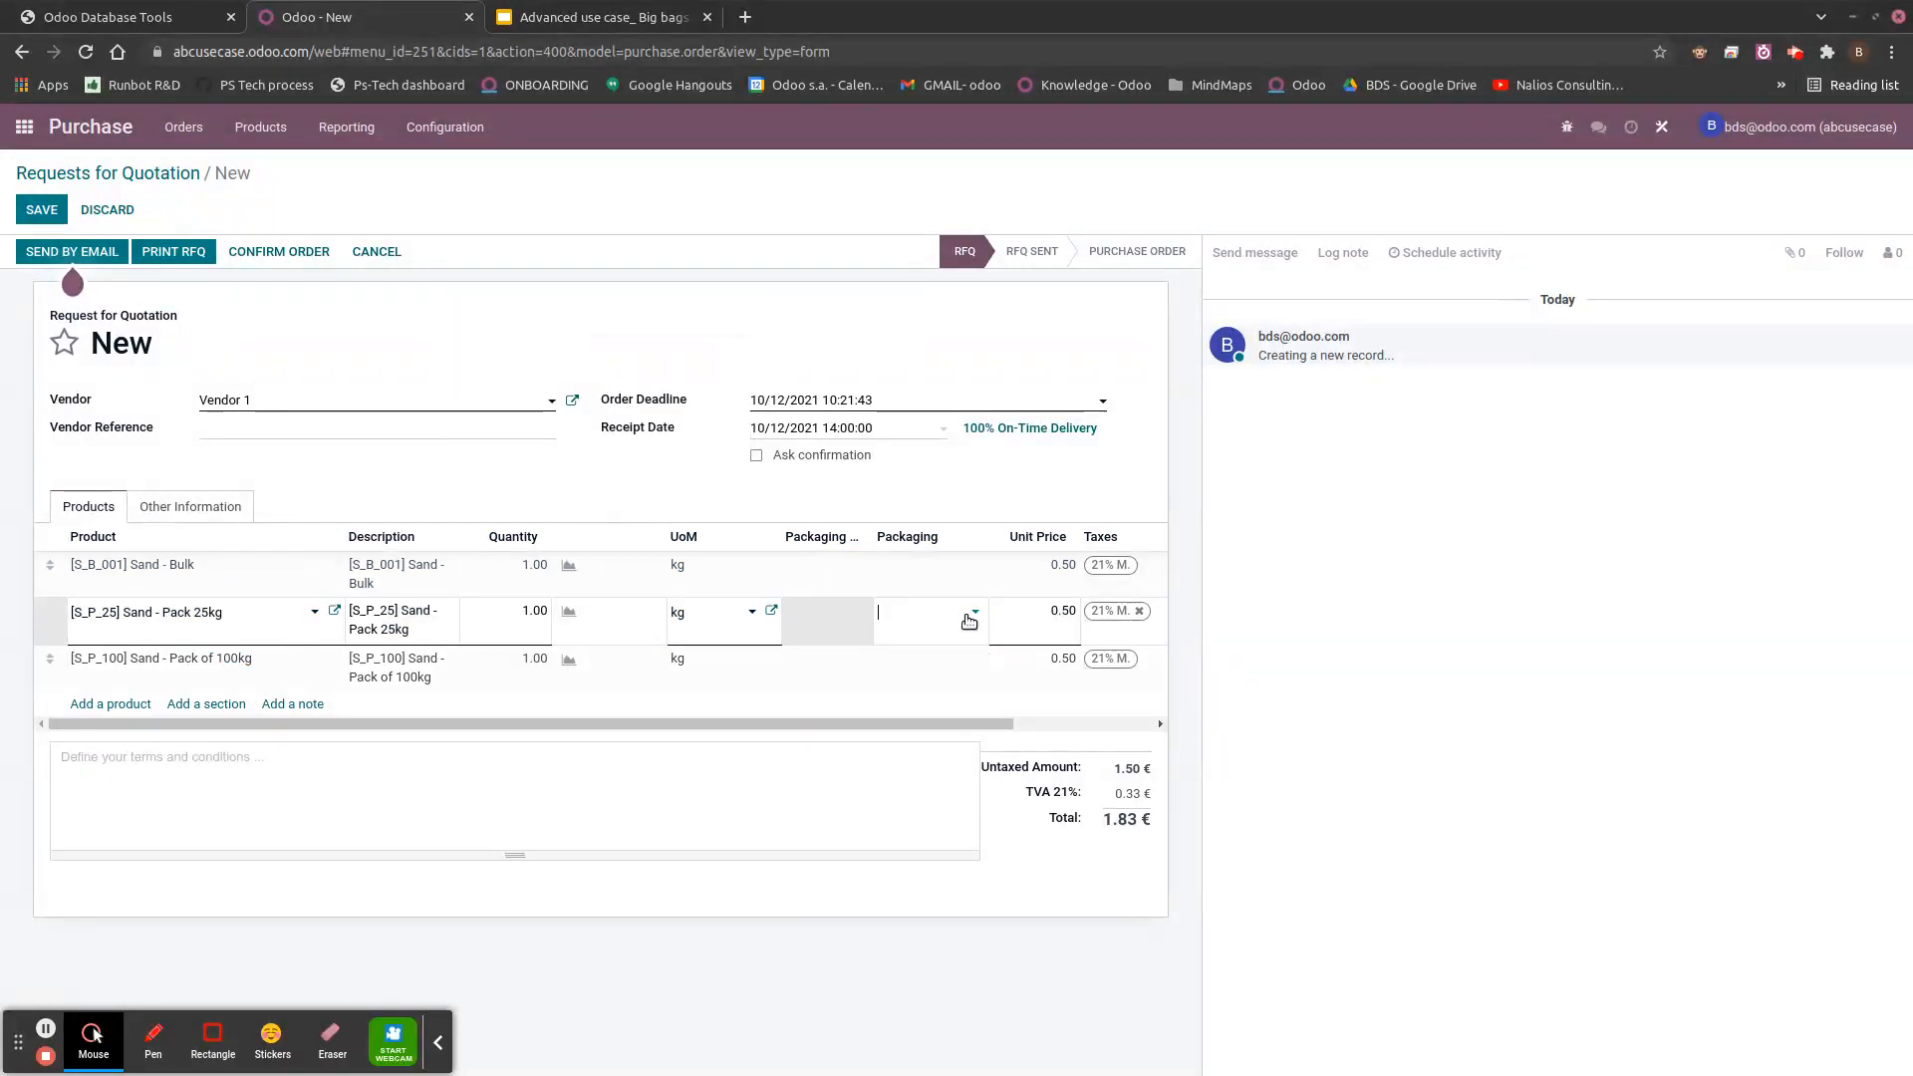
click(963, 615)
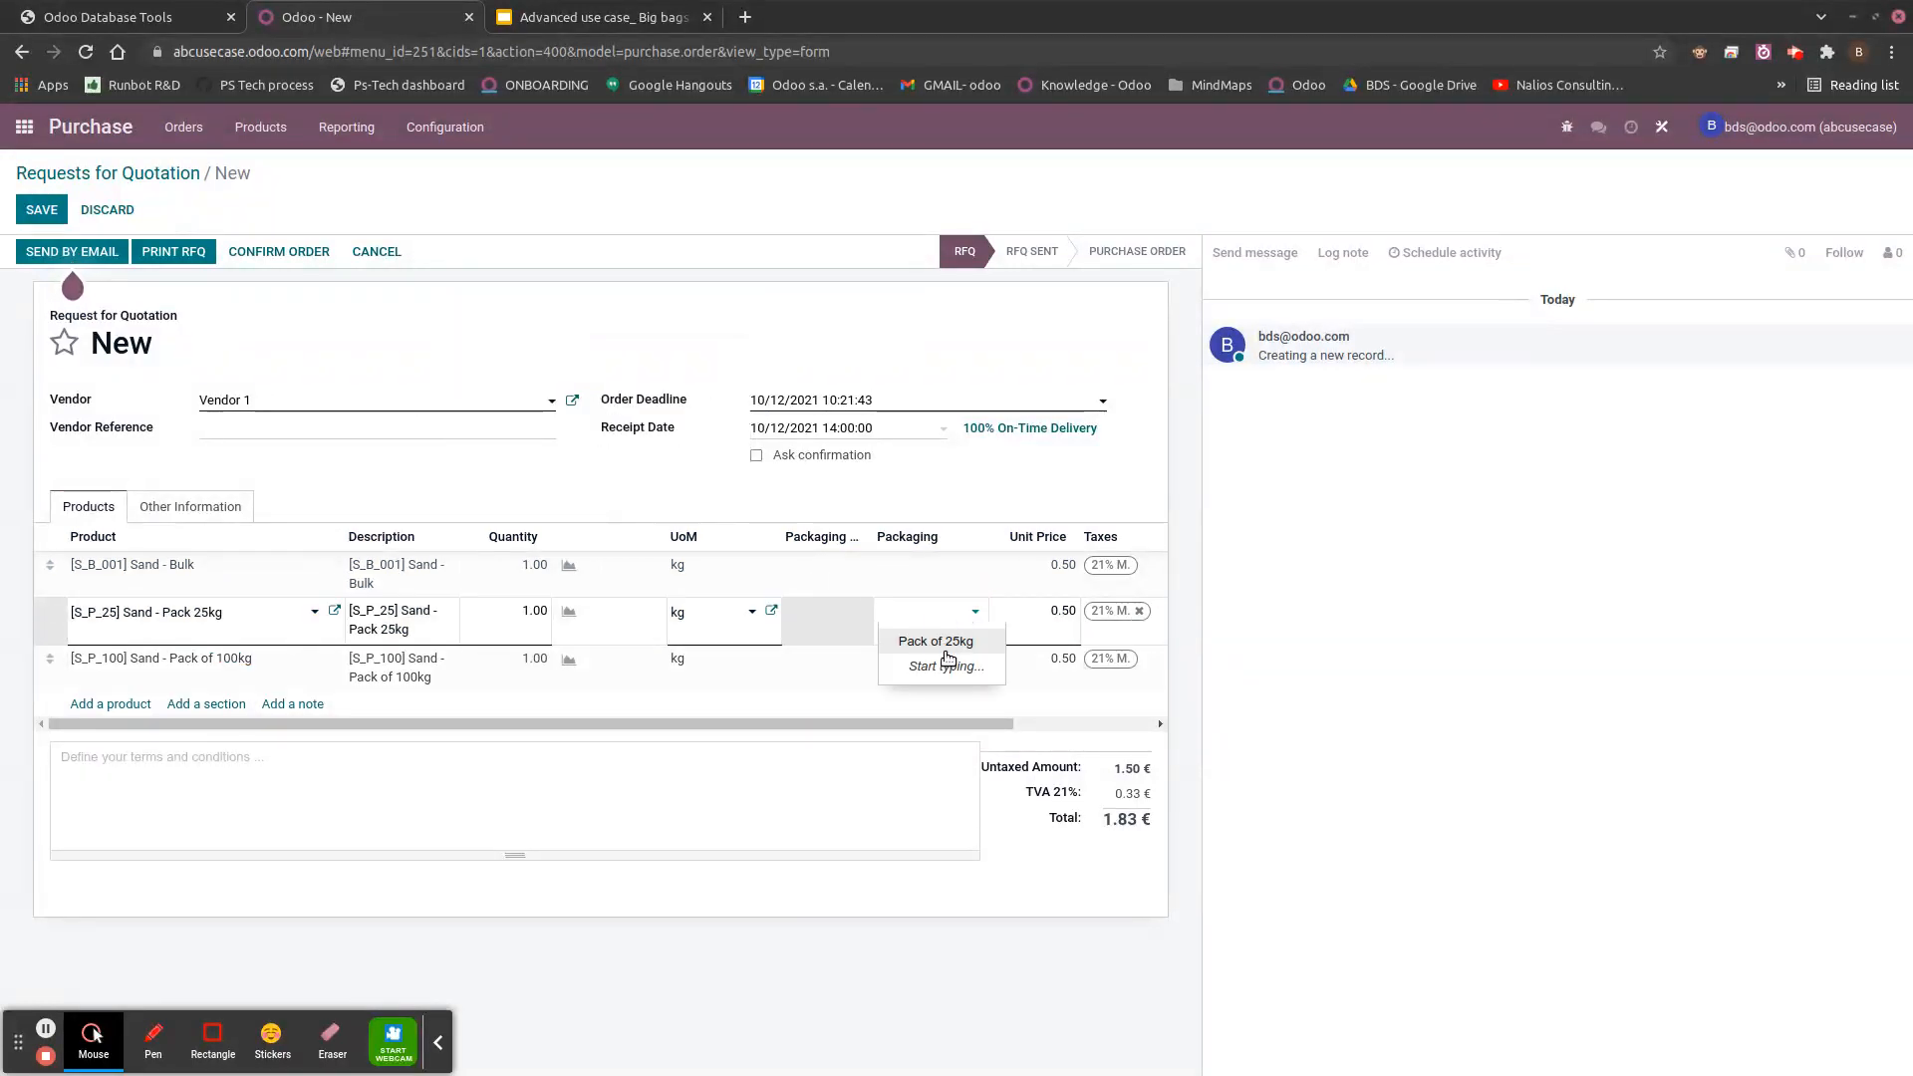
click(954, 645)
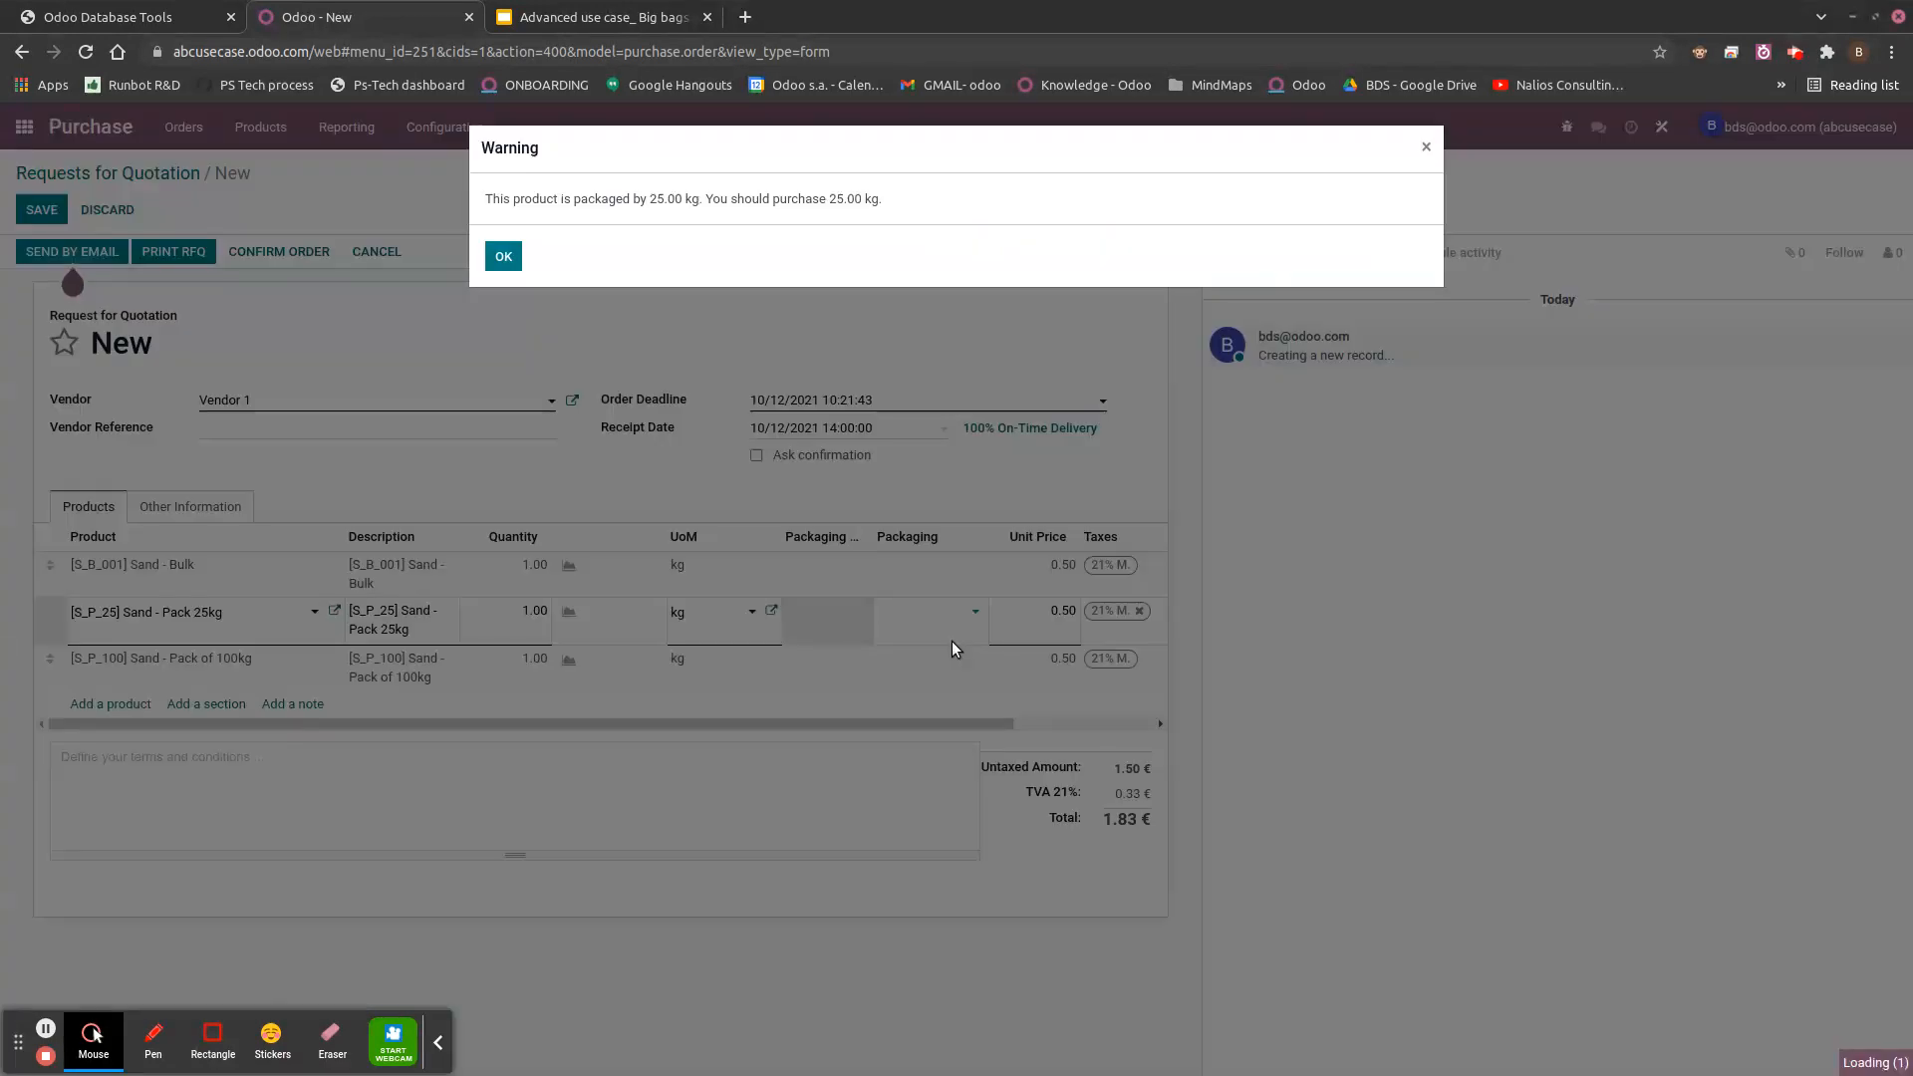
click(503, 256)
click(857, 609)
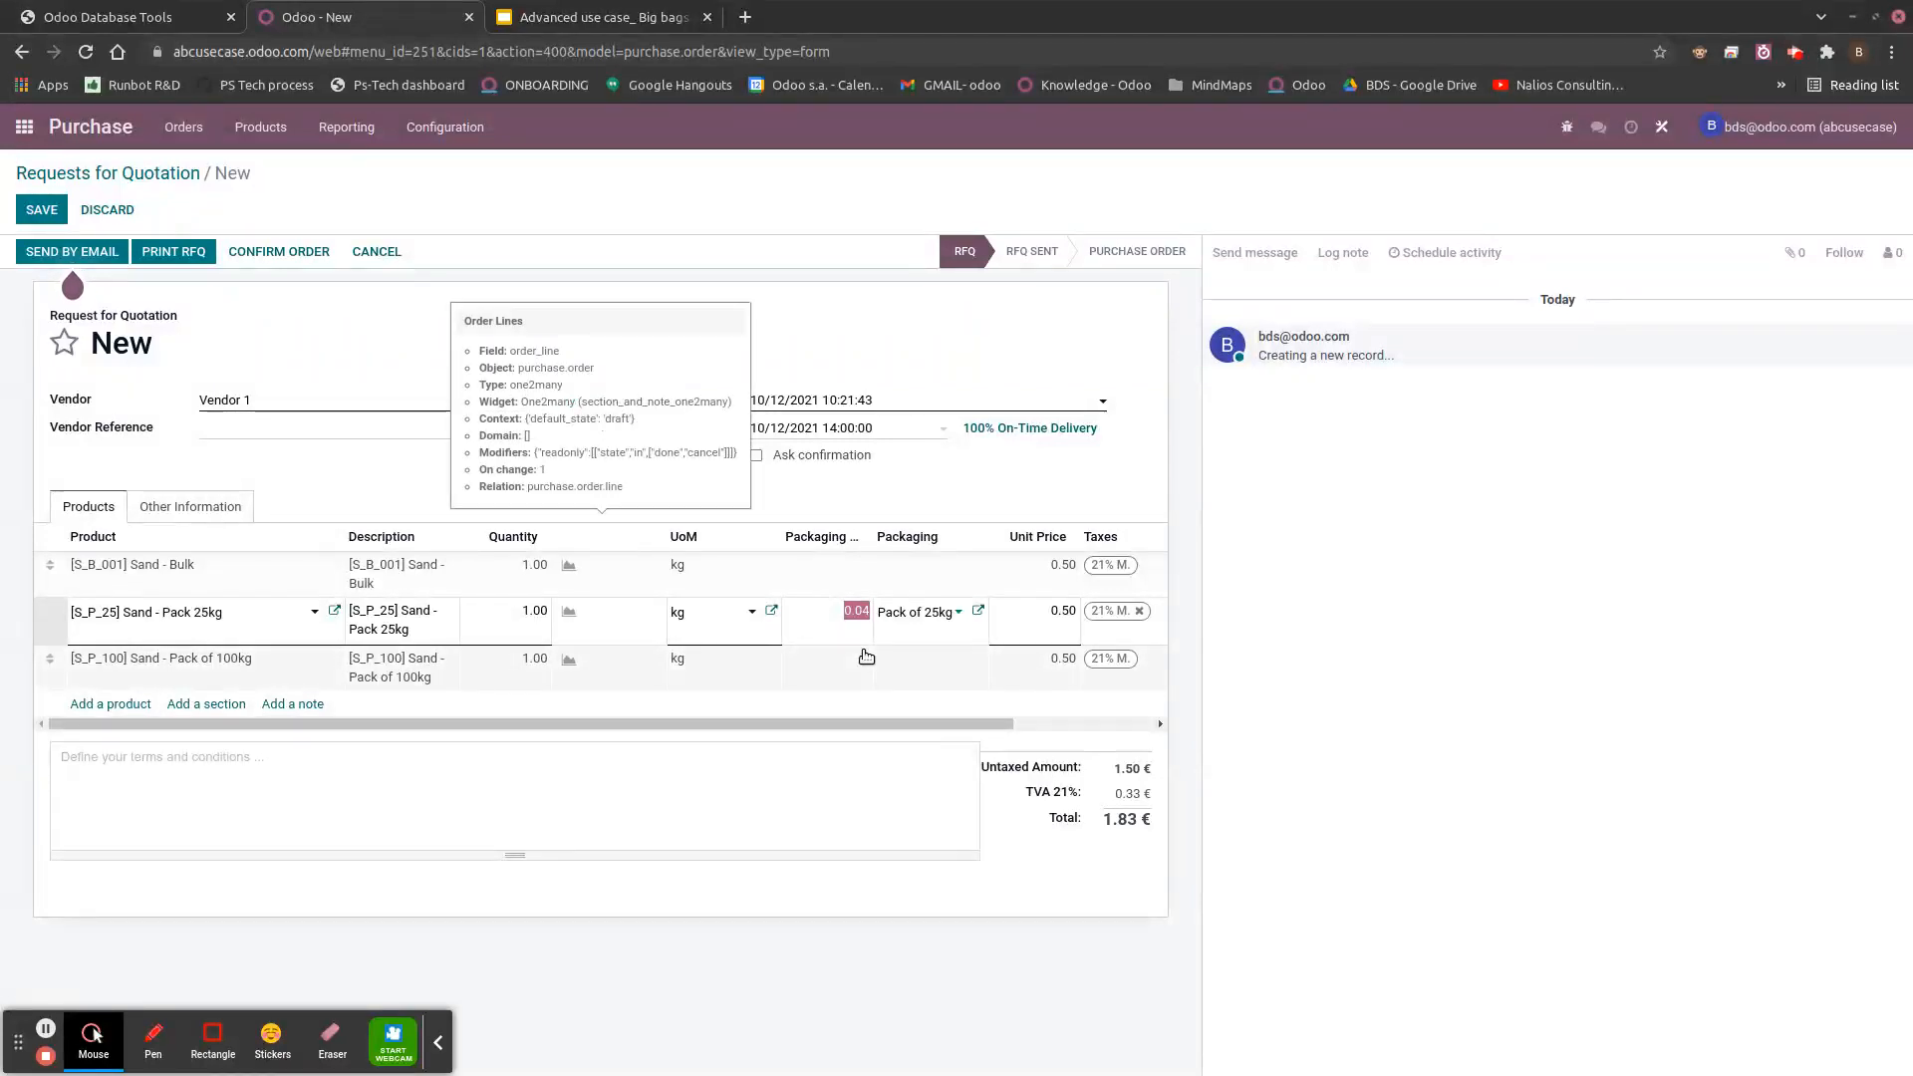
text(3)
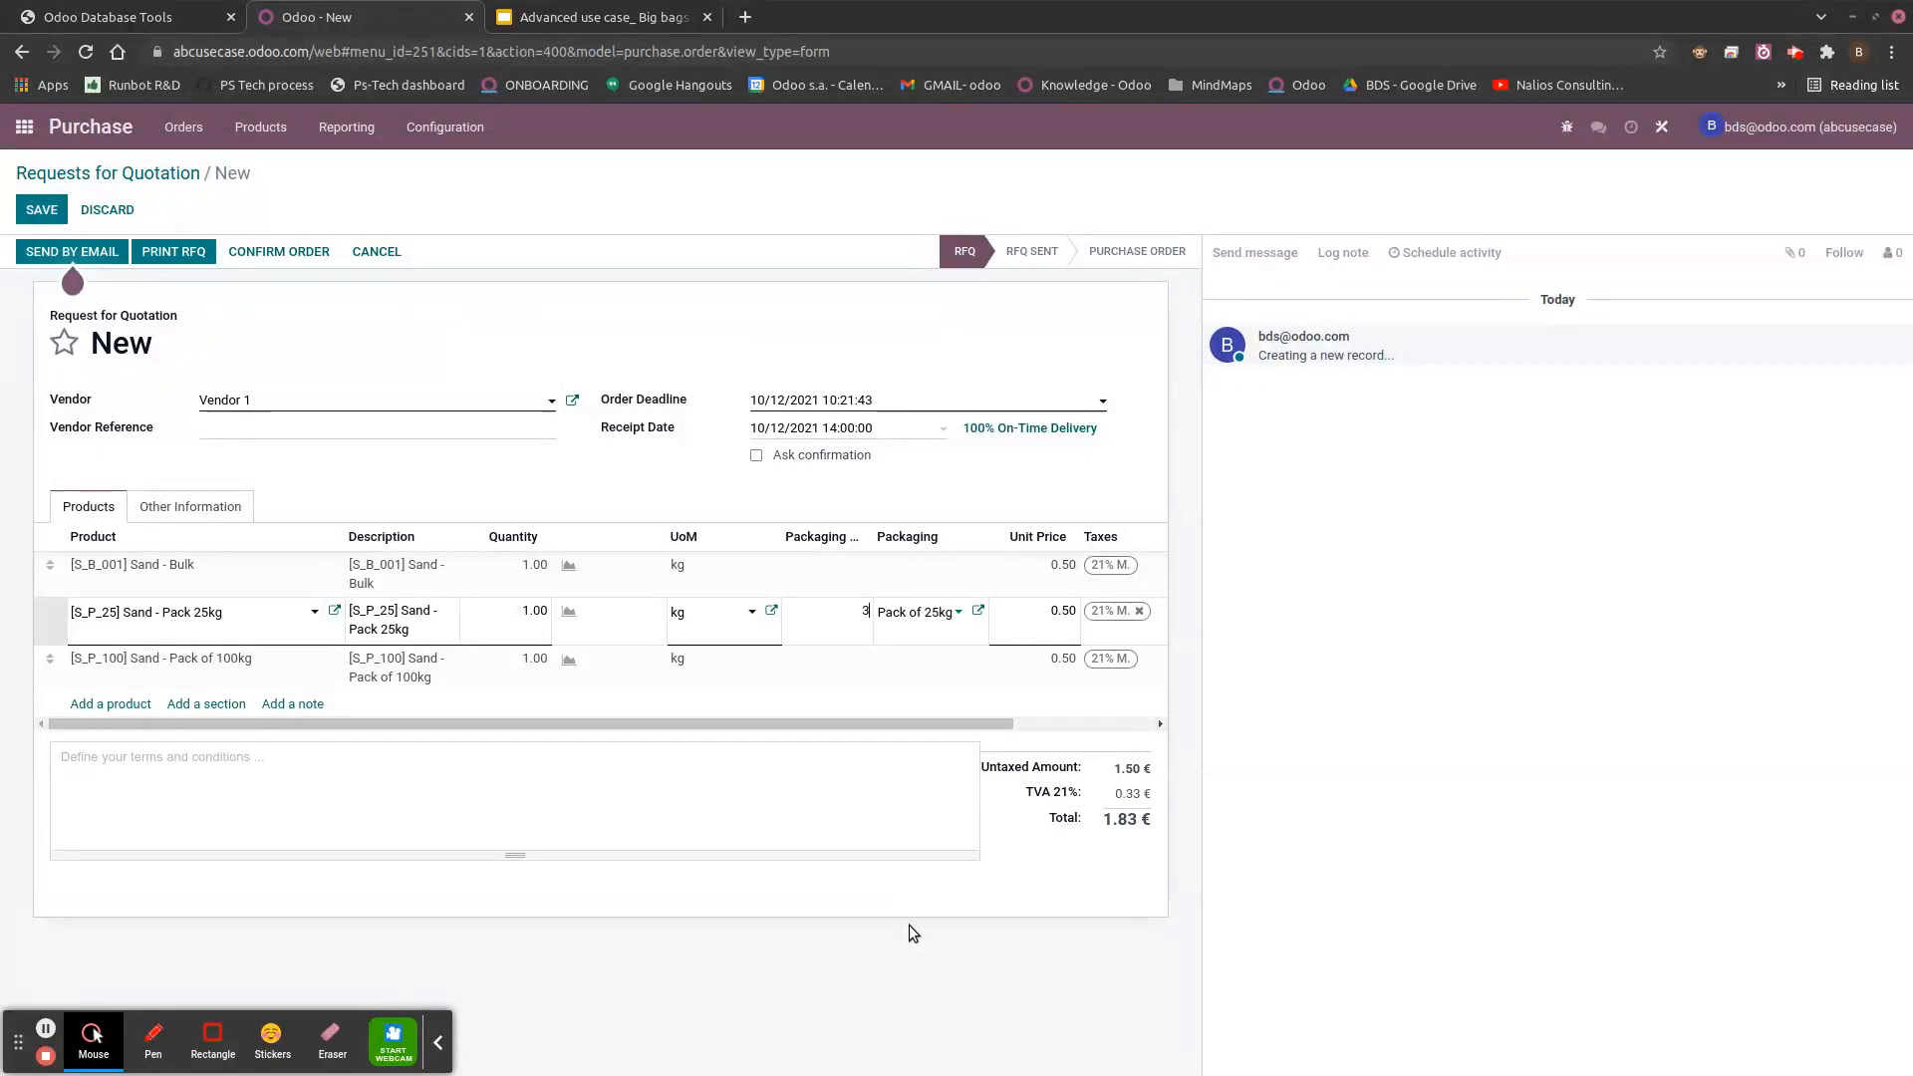
click(927, 958)
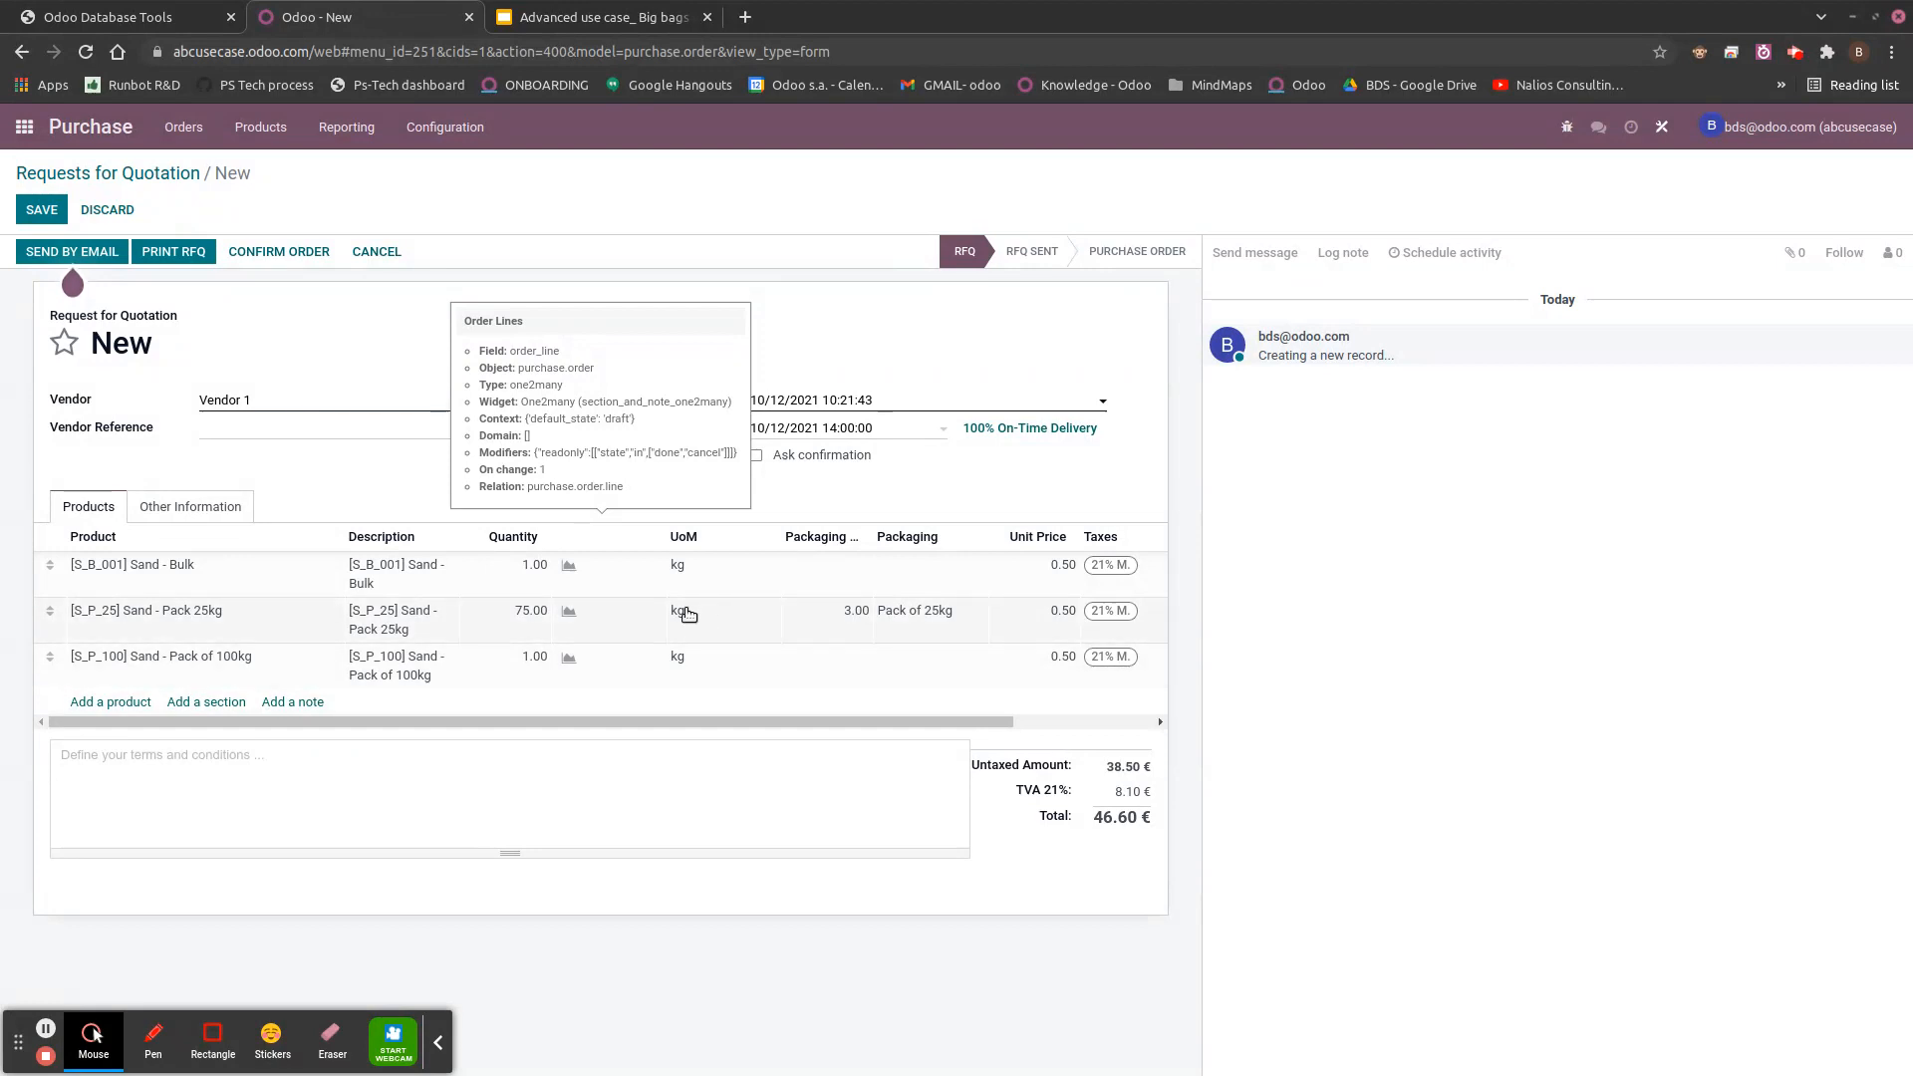
- Set the Sand - Pack of 100kg line's packaging to Pack of 100kg with a packaging quantity of 2
click(946, 661)
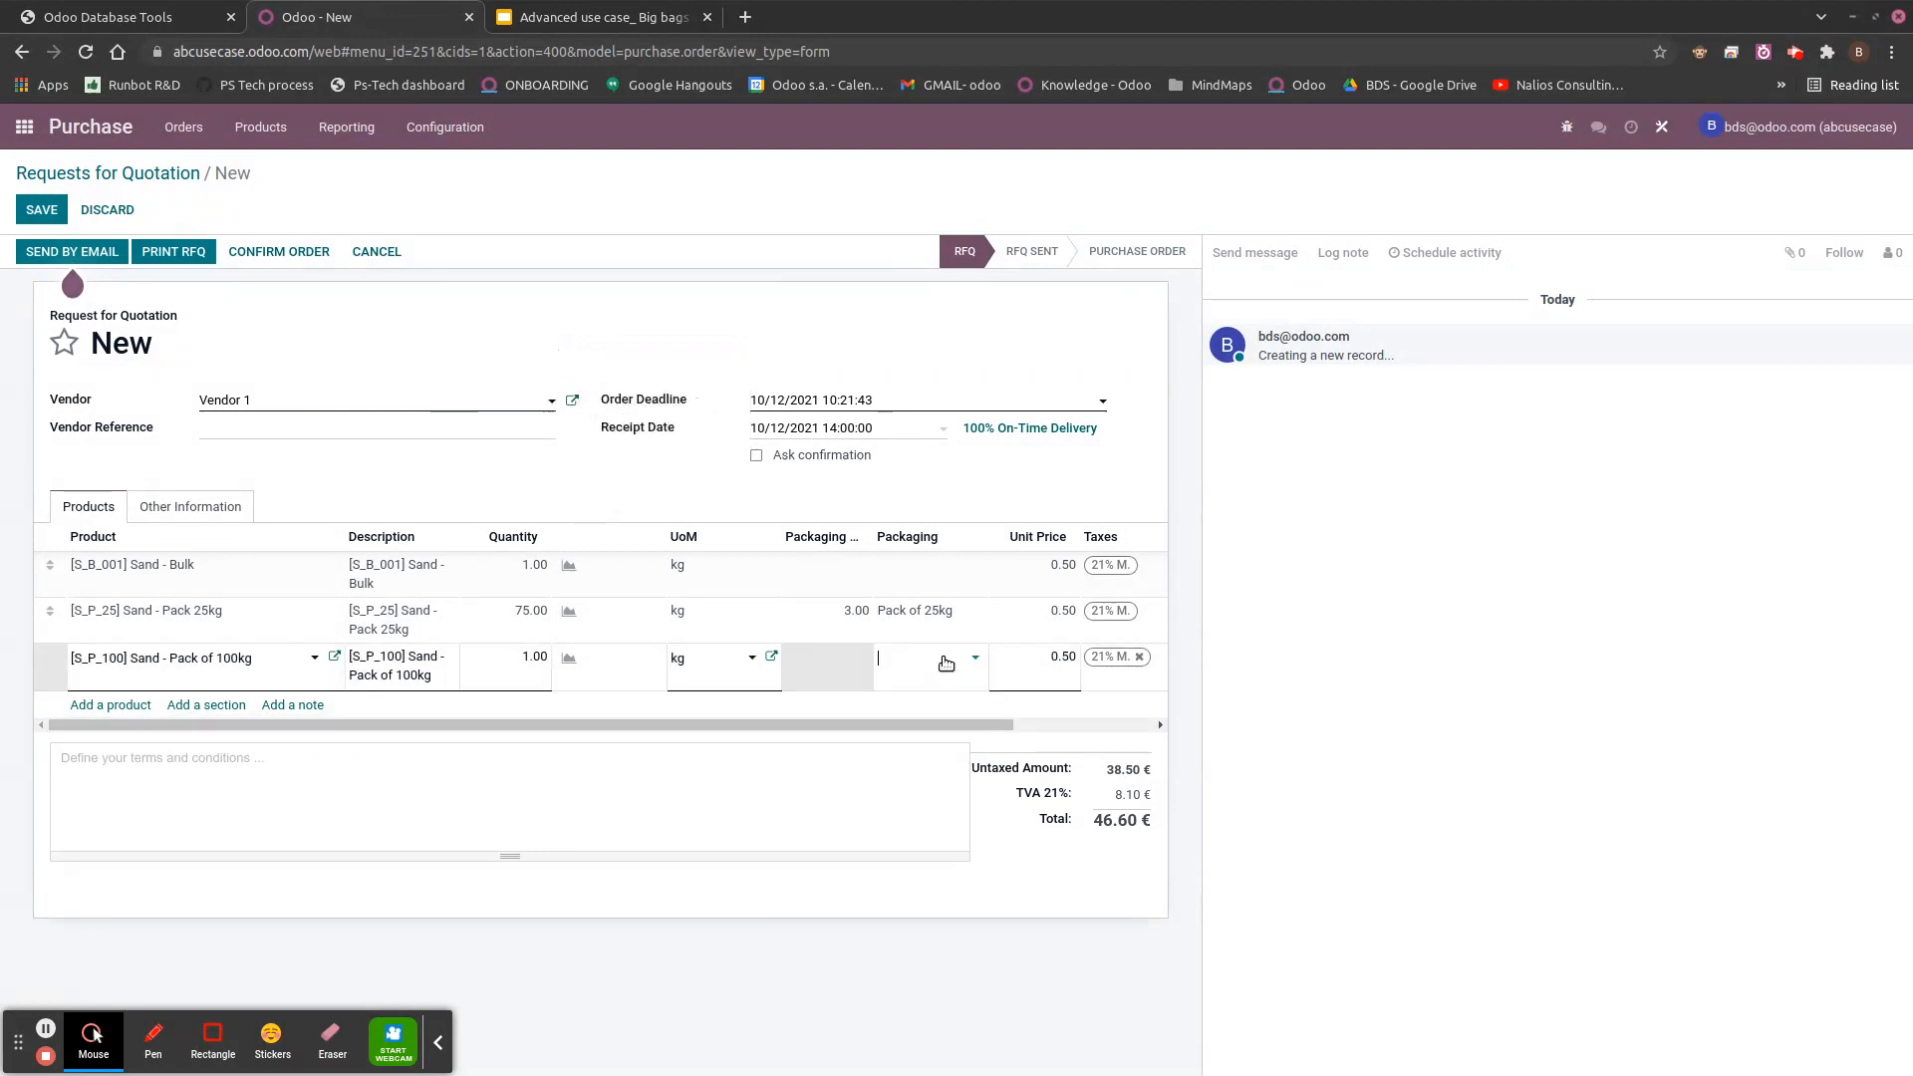
click(945, 661)
click(966, 661)
click(941, 688)
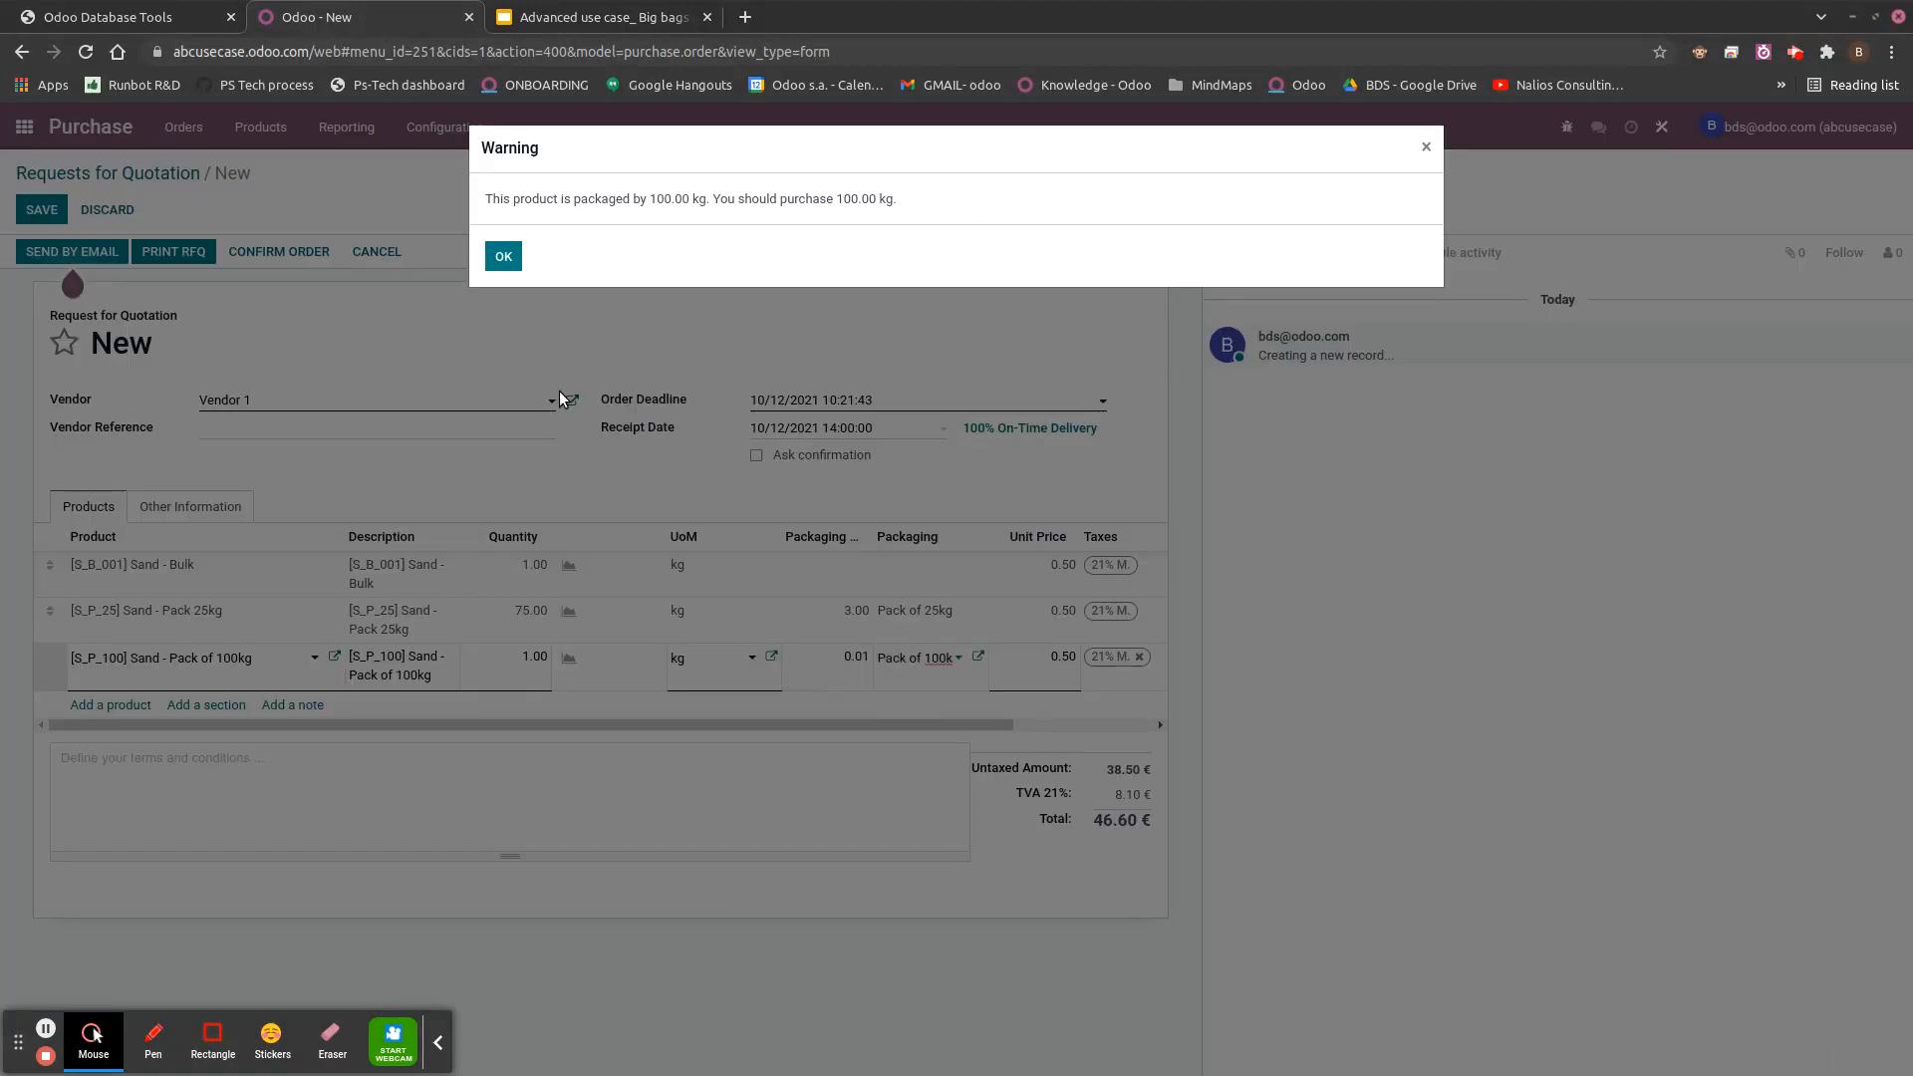
click(500, 256)
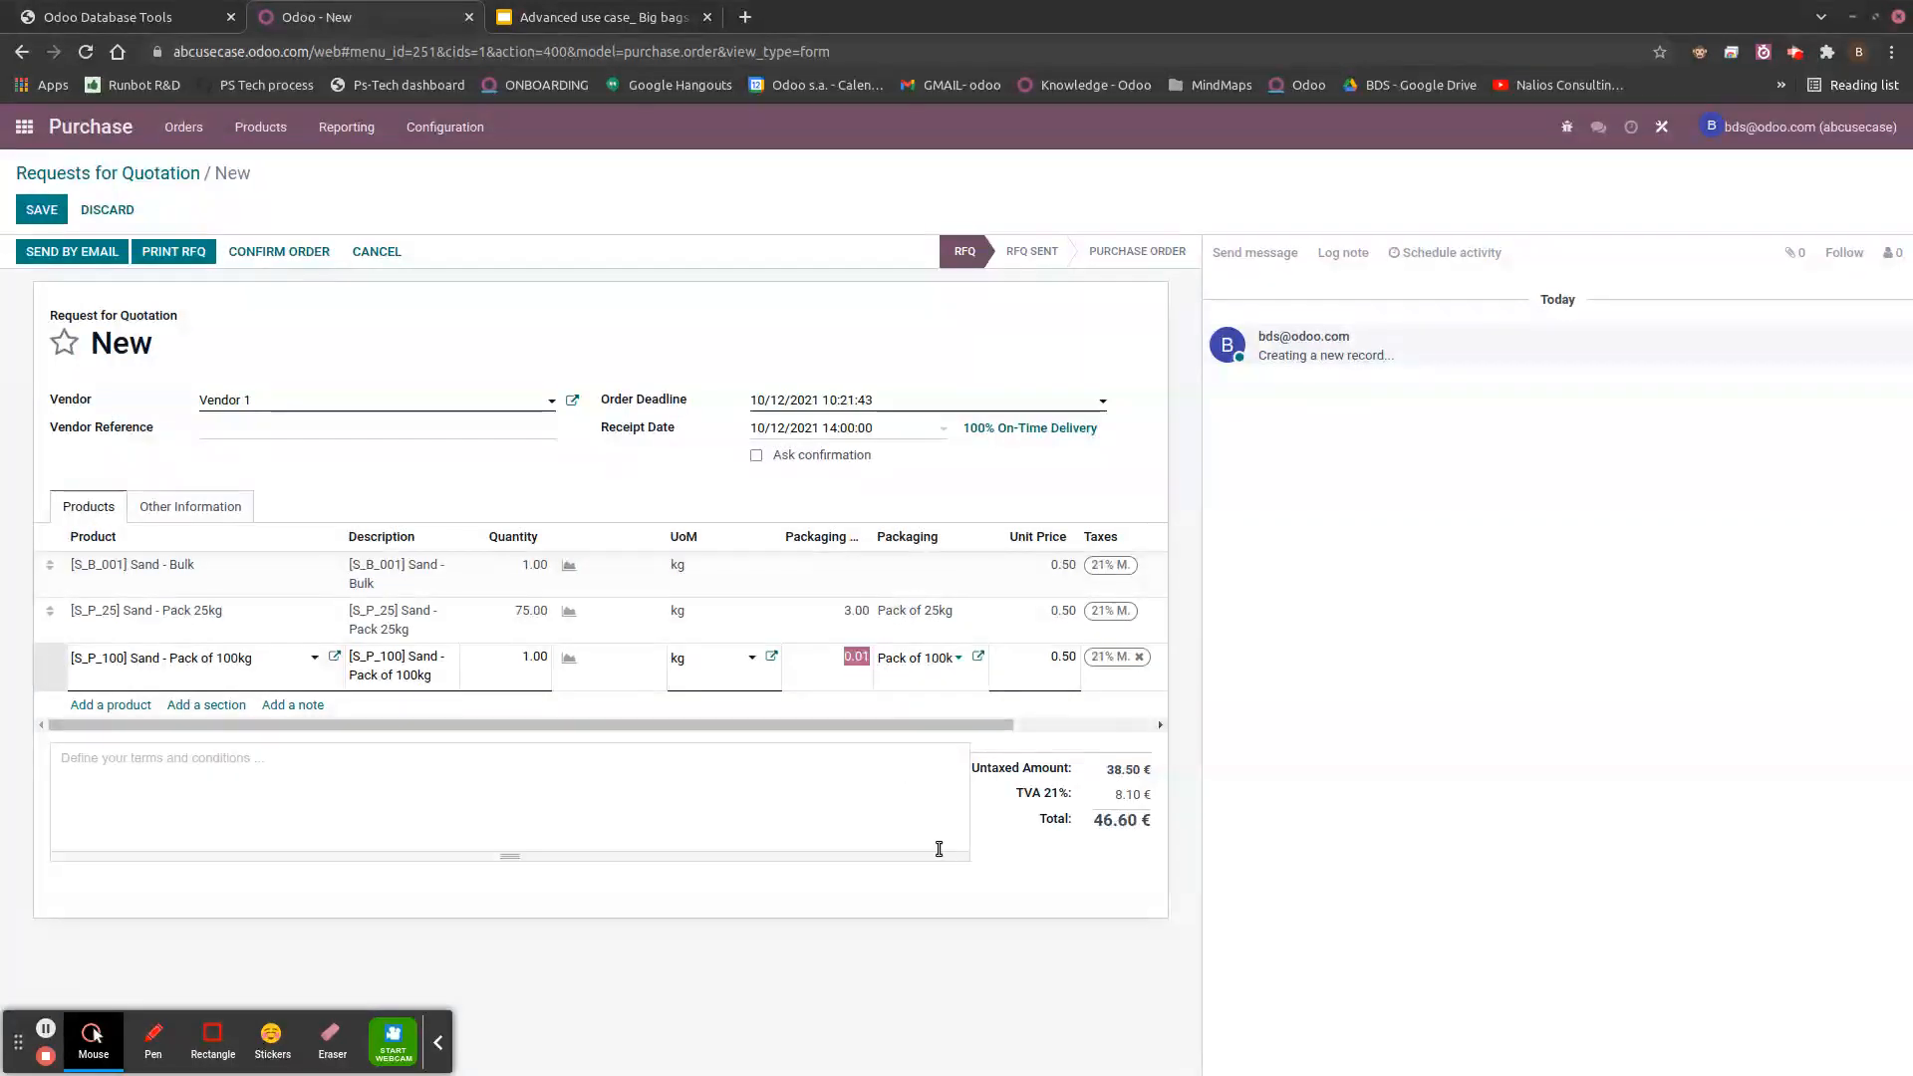
text(2)
click(951, 978)
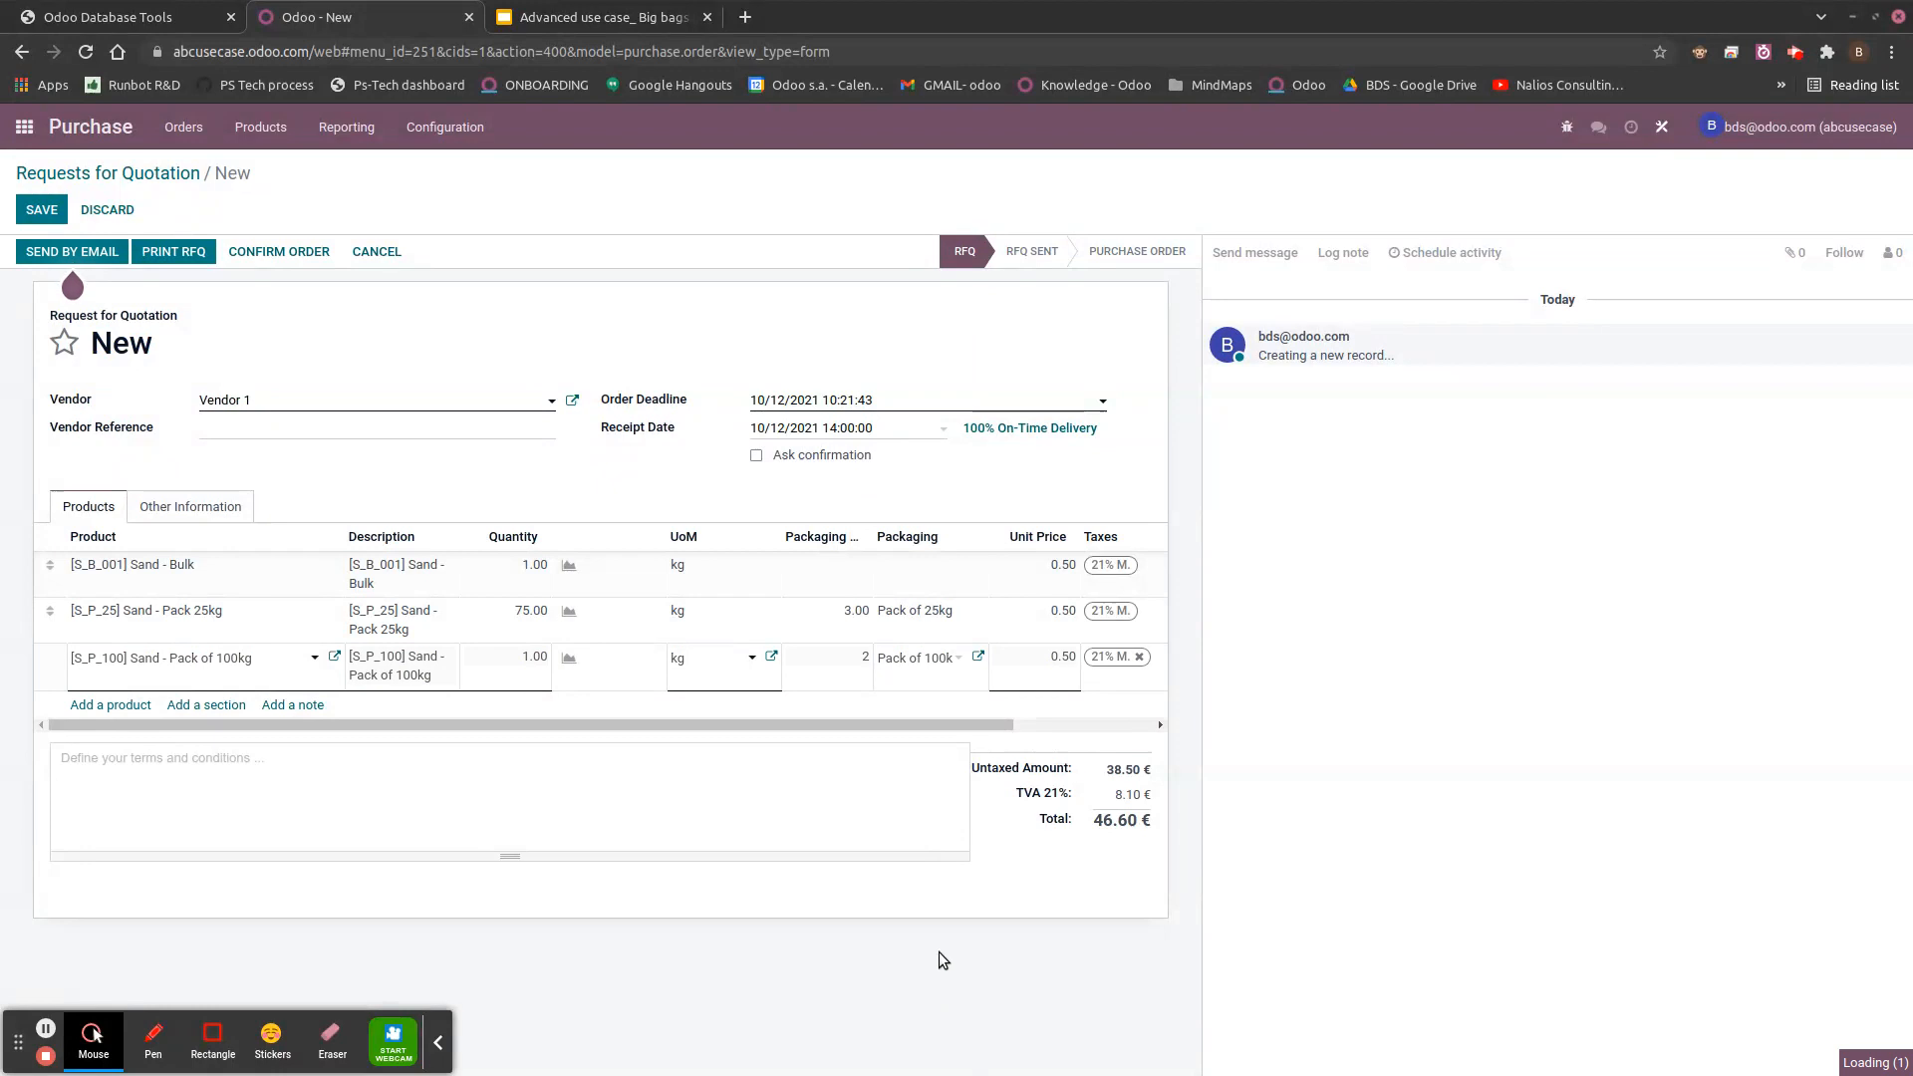
- Check the order lines through to their subtotals and confirm the purchase order
drag(640, 722, 781, 721)
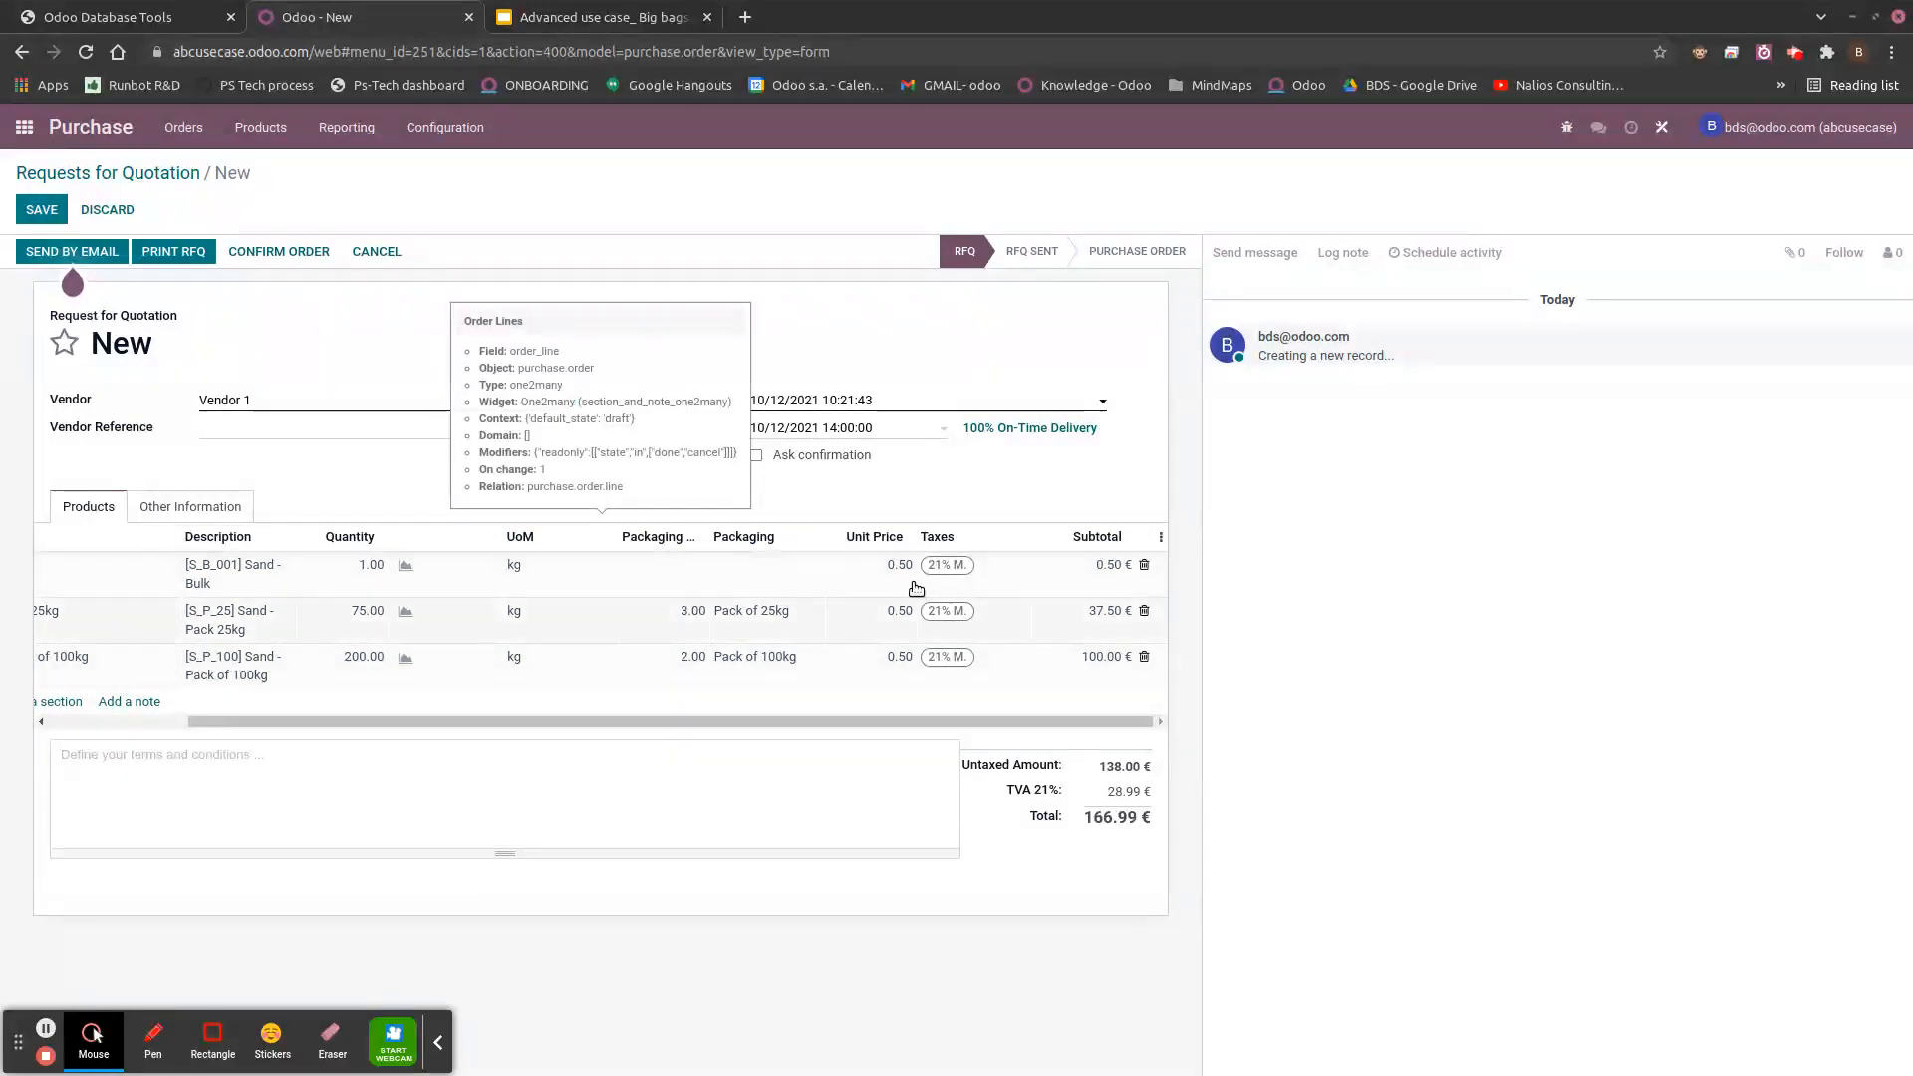
click(860, 722)
drag(653, 720, 513, 719)
click(279, 252)
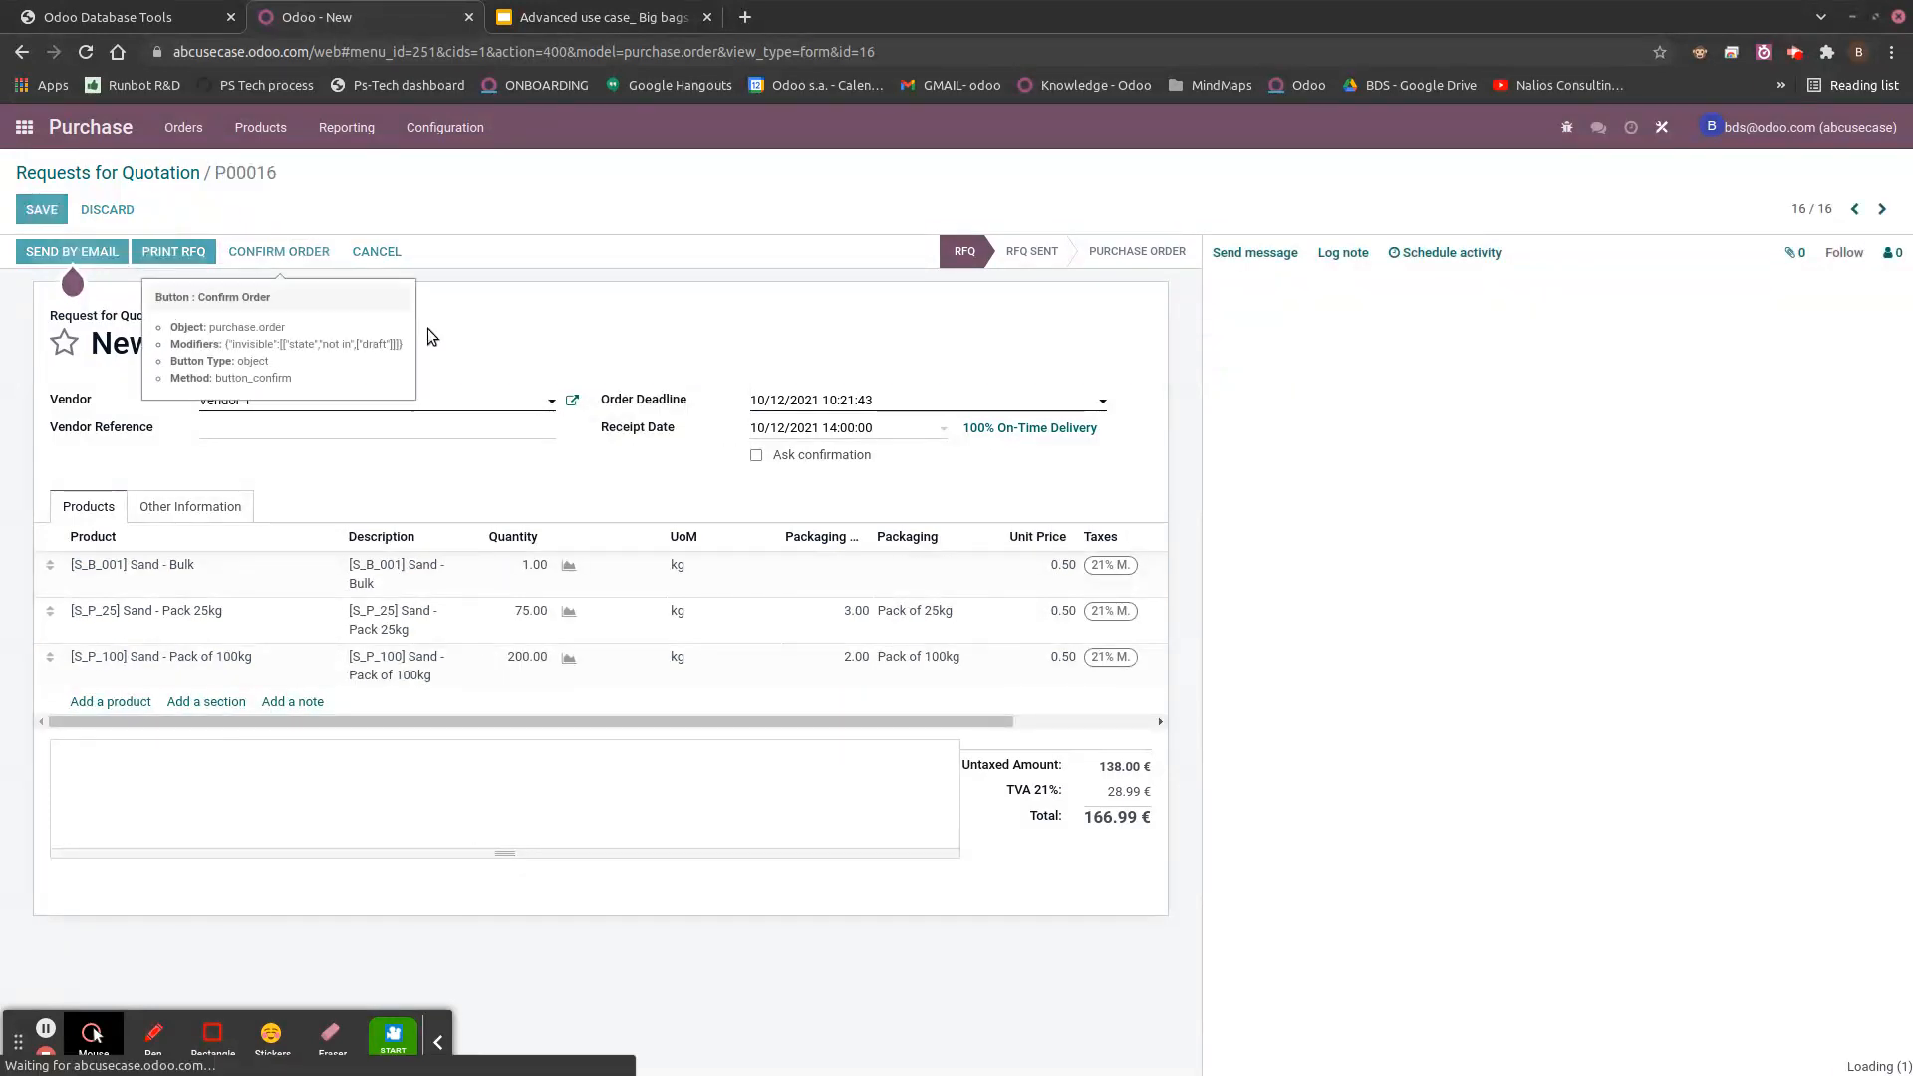
- Open the purchase order's receipt and validate it as an immediate transfer of all quantities
click(1086, 305)
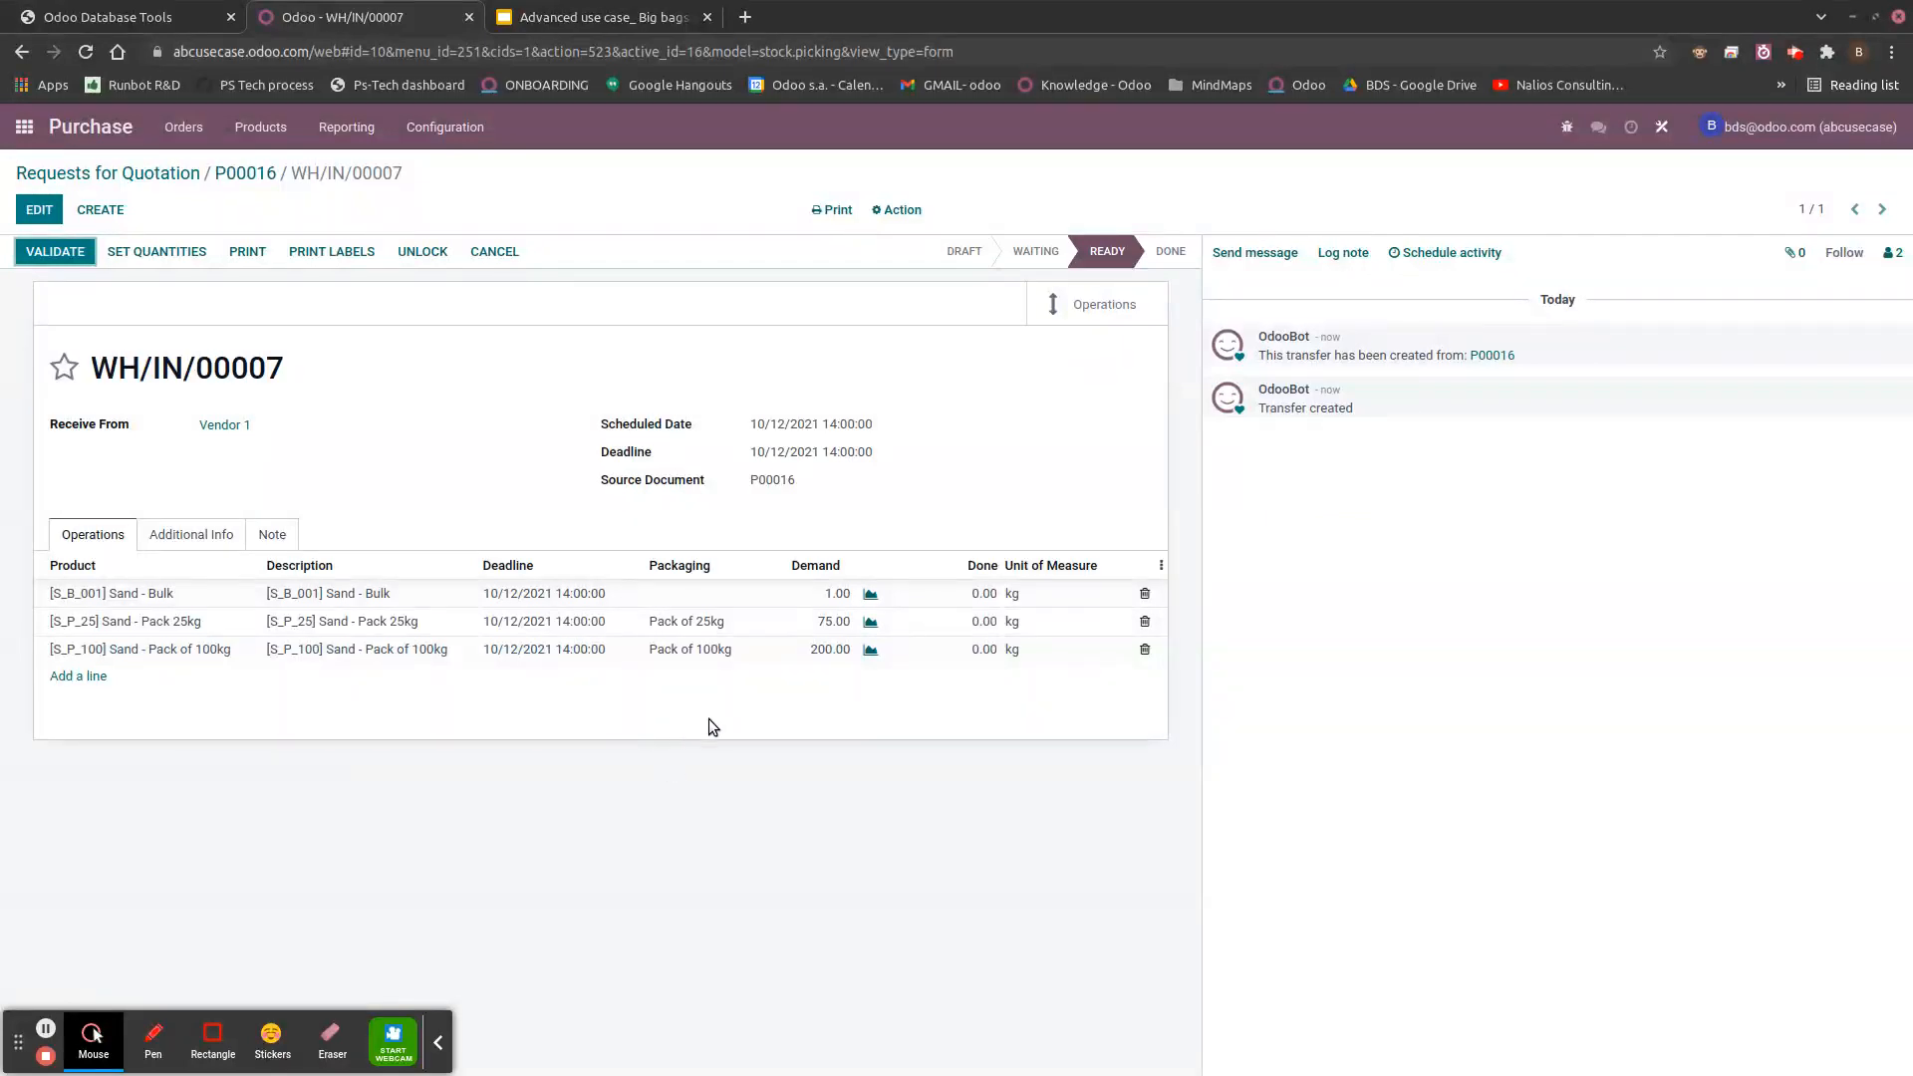
click(55, 251)
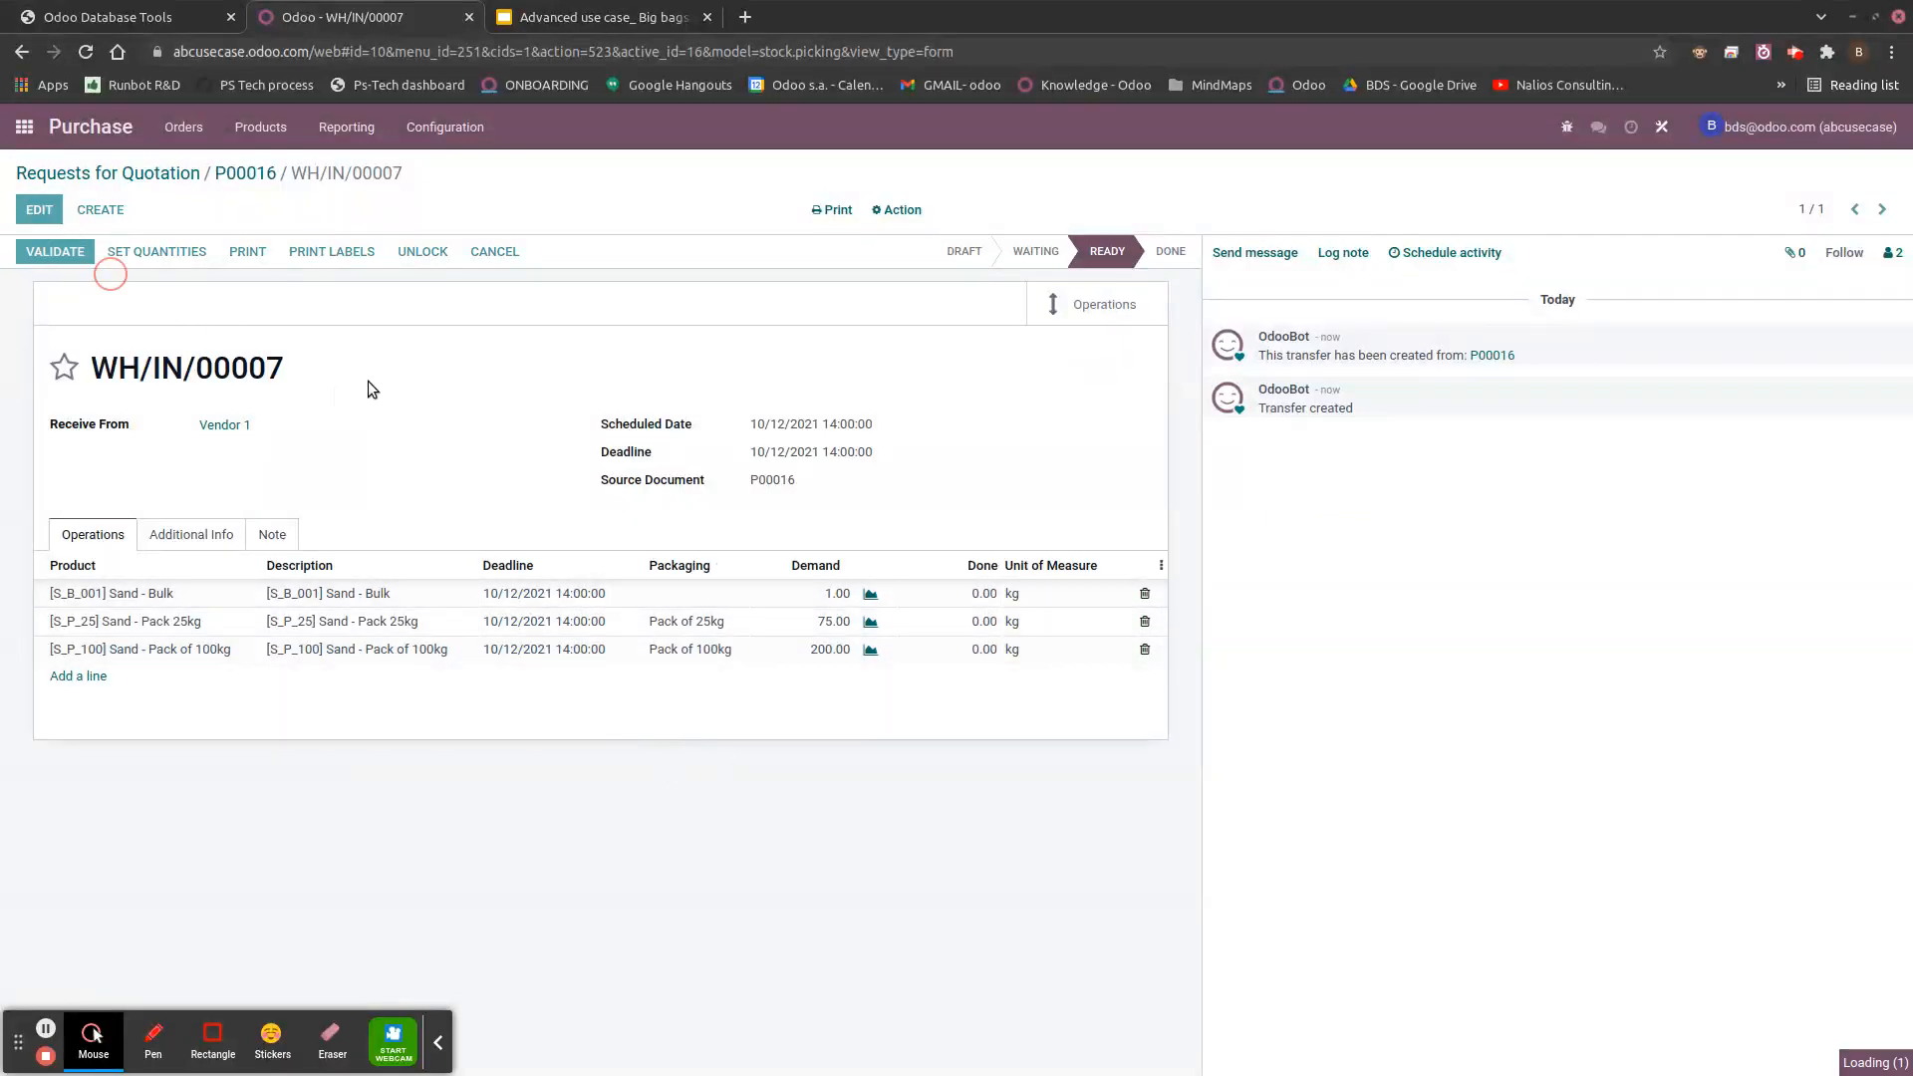
click(514, 309)
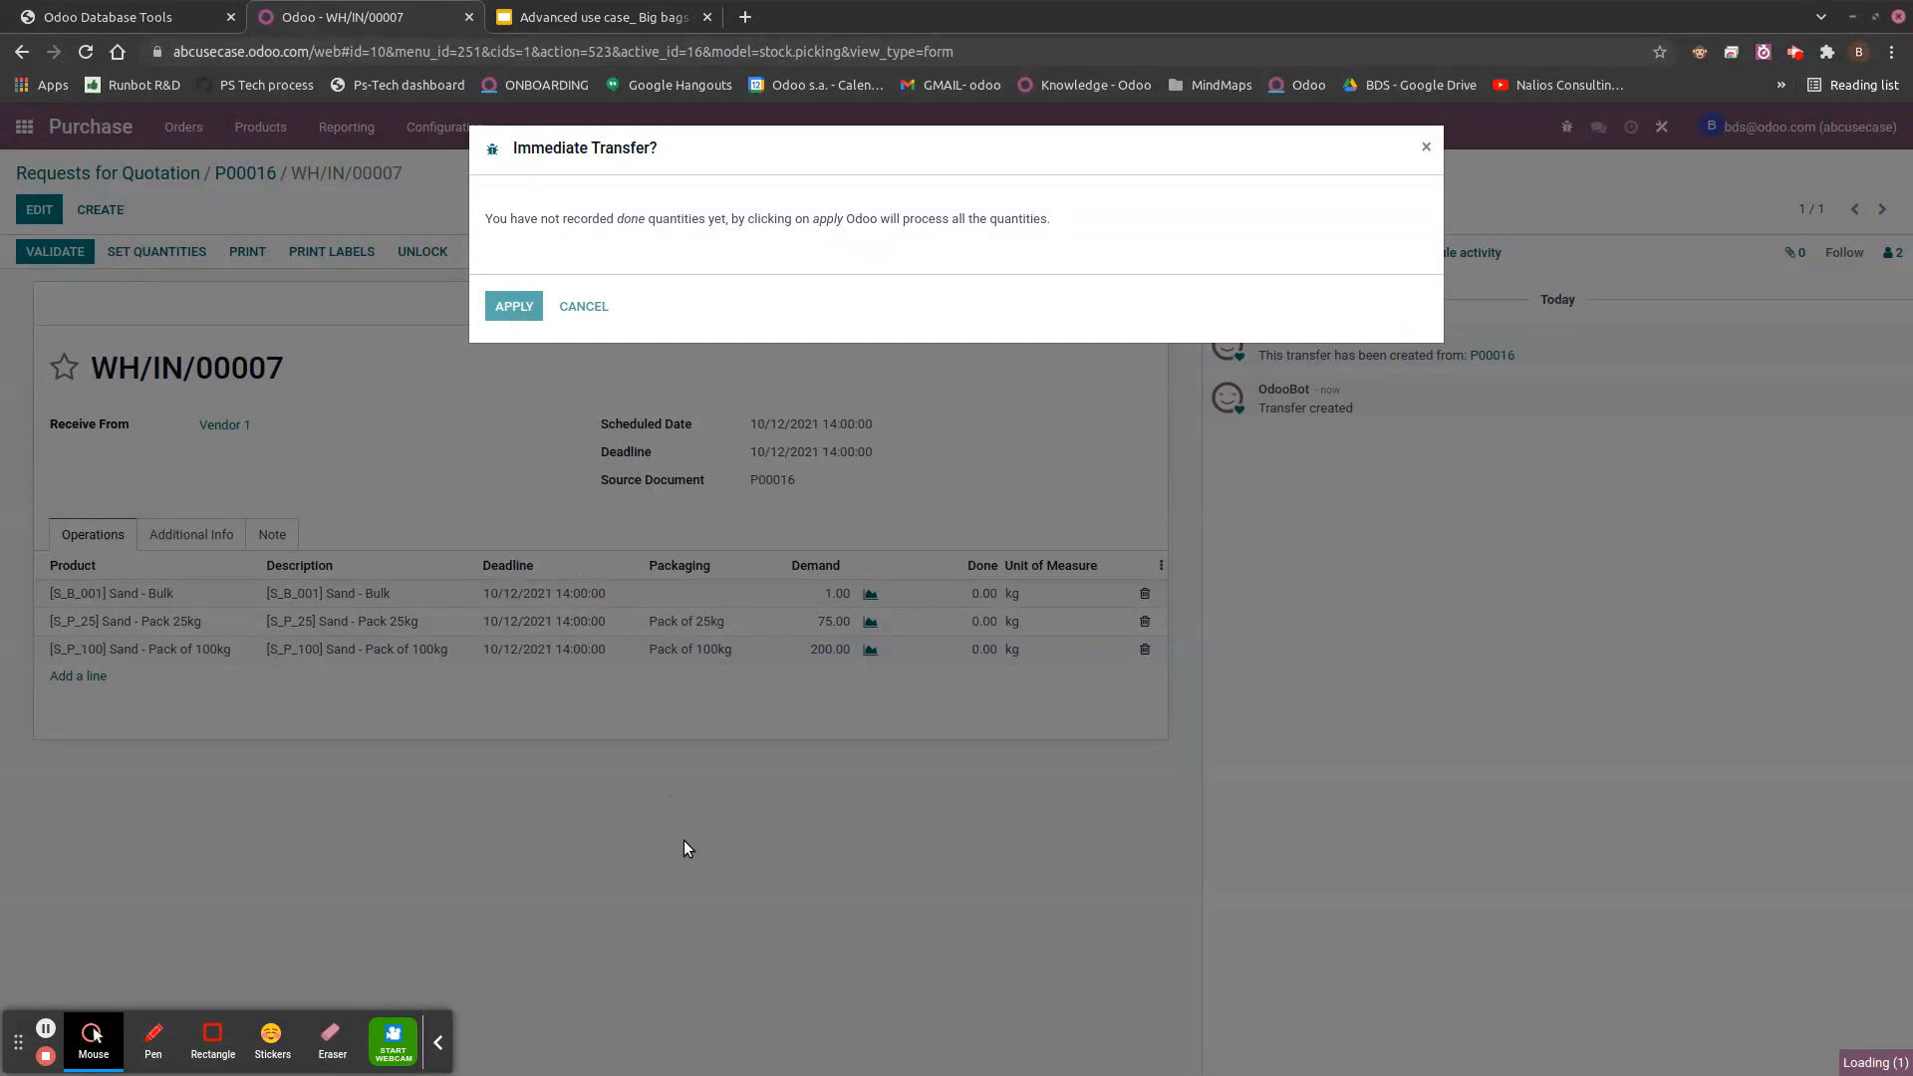
- Switch to the Inventory app and open the Inventory Adjustments list
click(23, 127)
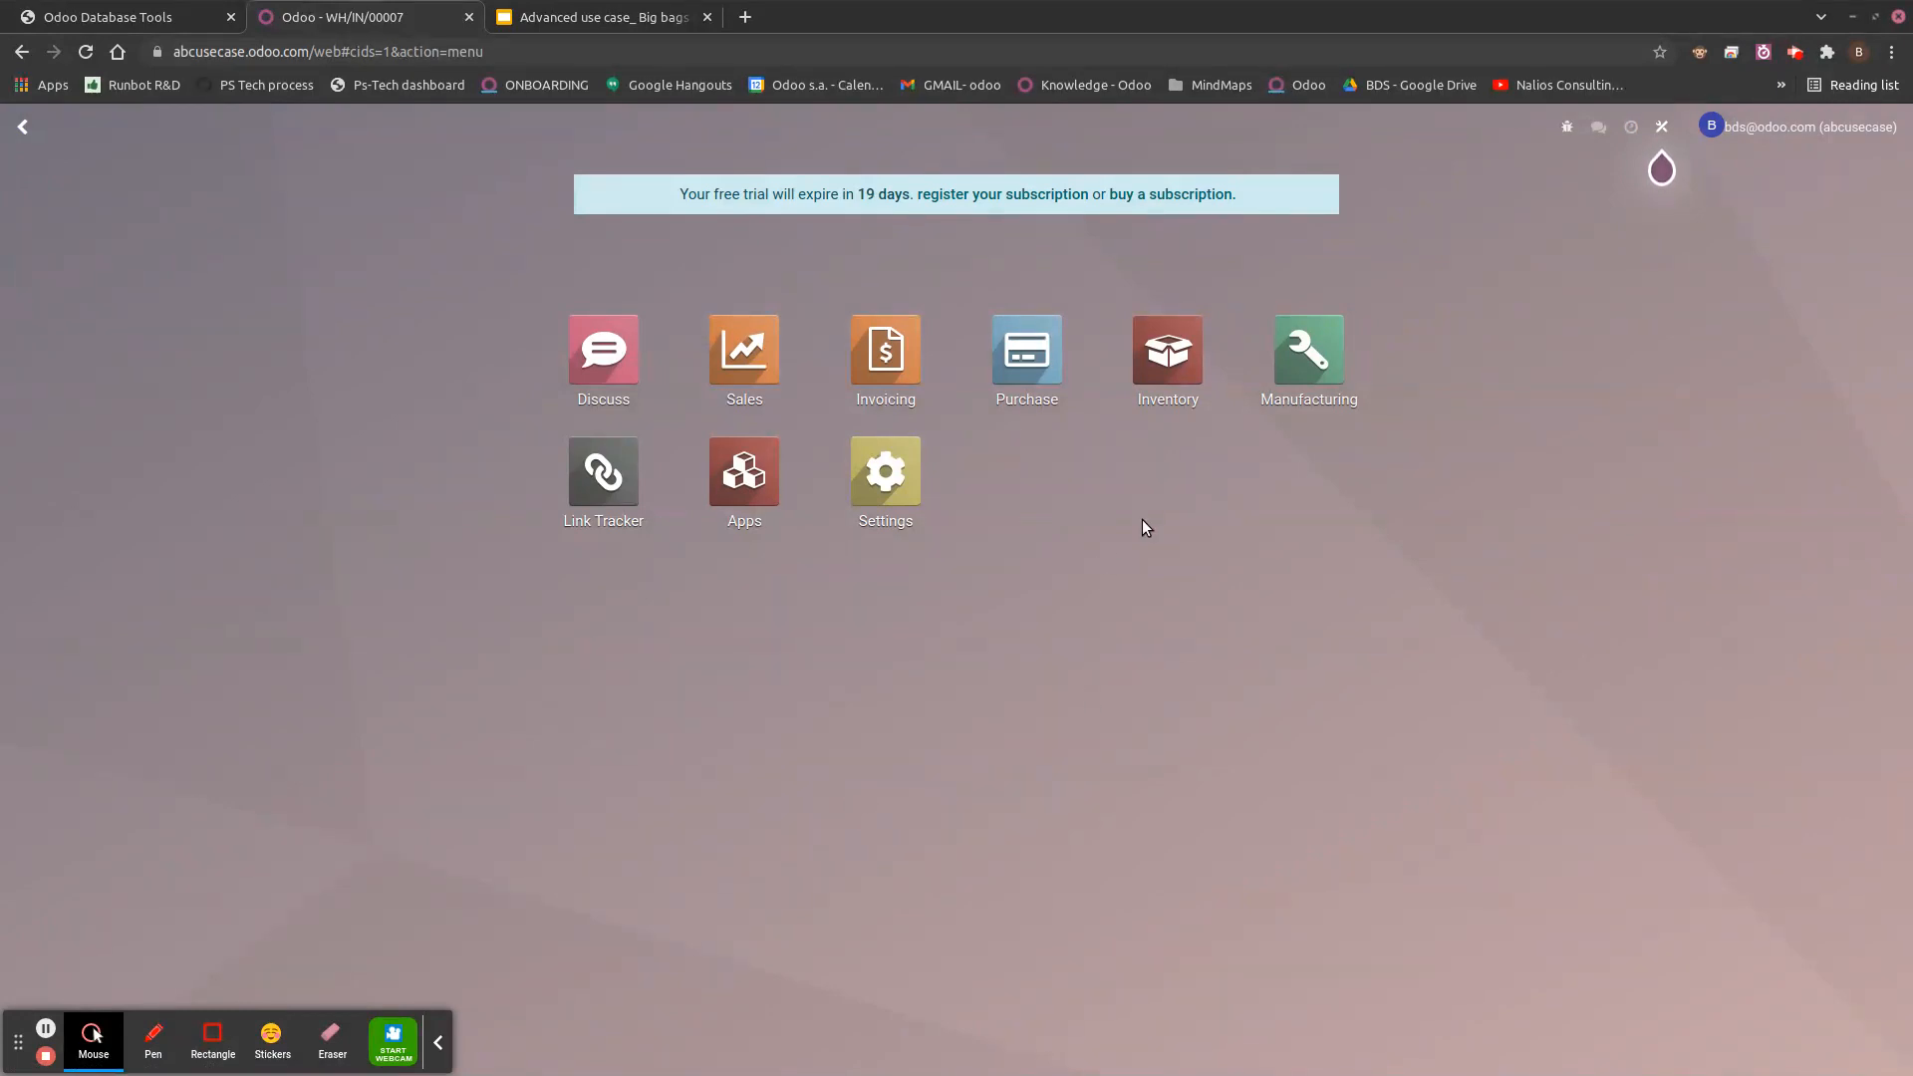
click(1167, 351)
click(301, 129)
click(327, 220)
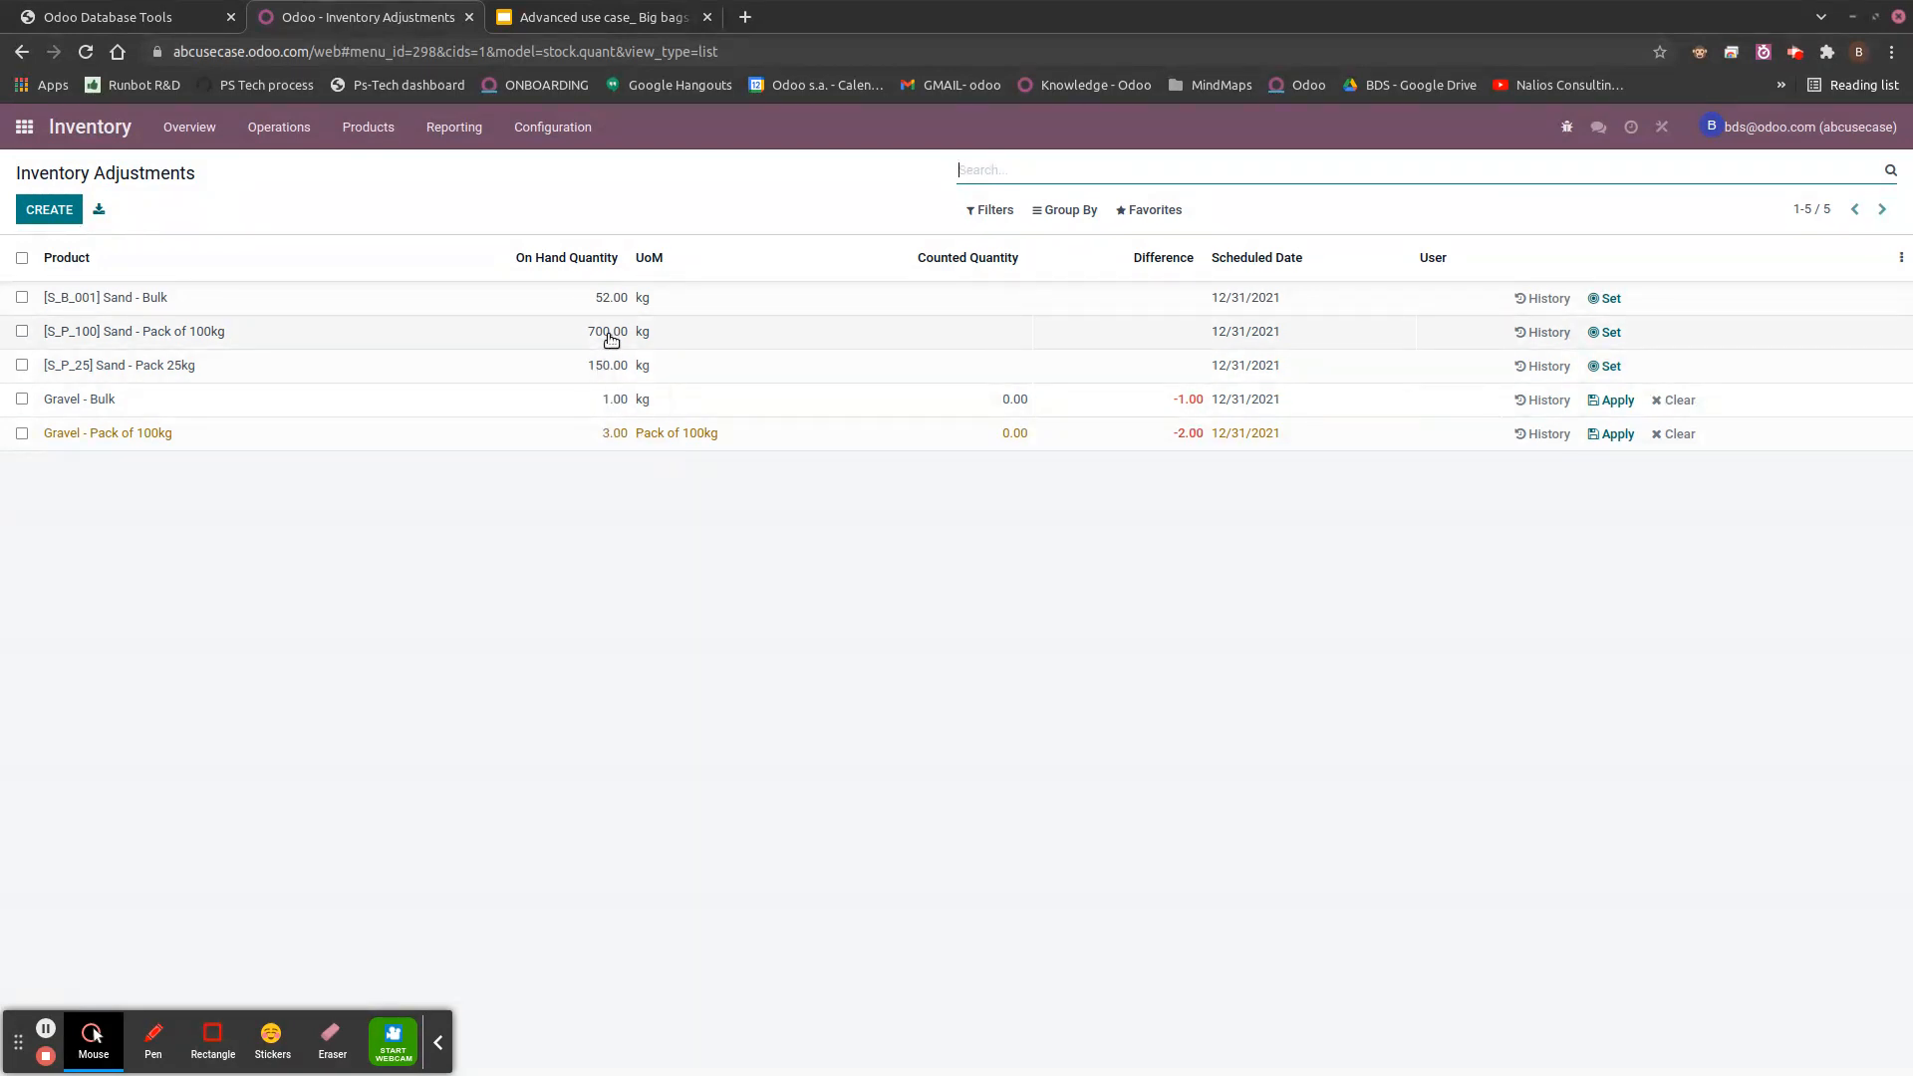
- Set the counted quantity to 600 for Sand - Pack of 100kg and 250 for Sand - Pack 25kg, and apply both adjustments
click(610, 338)
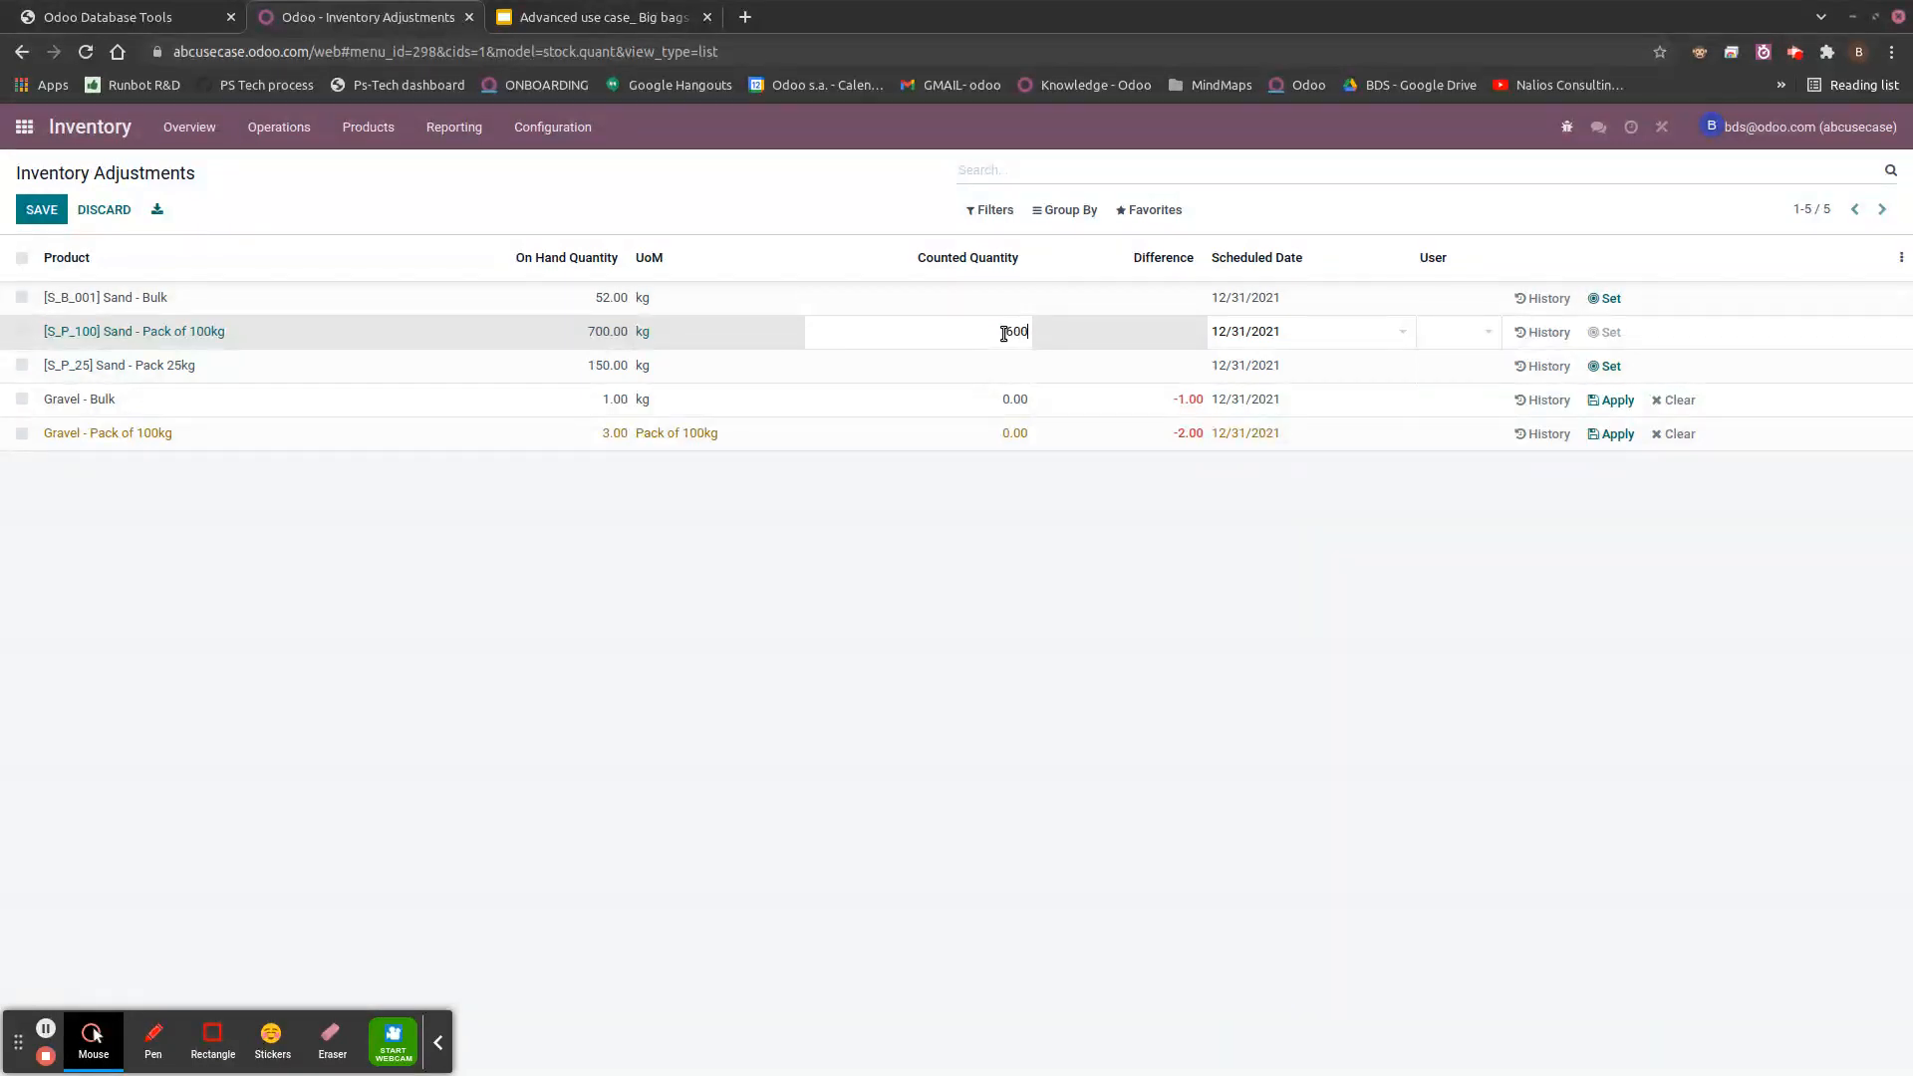
click(1014, 368)
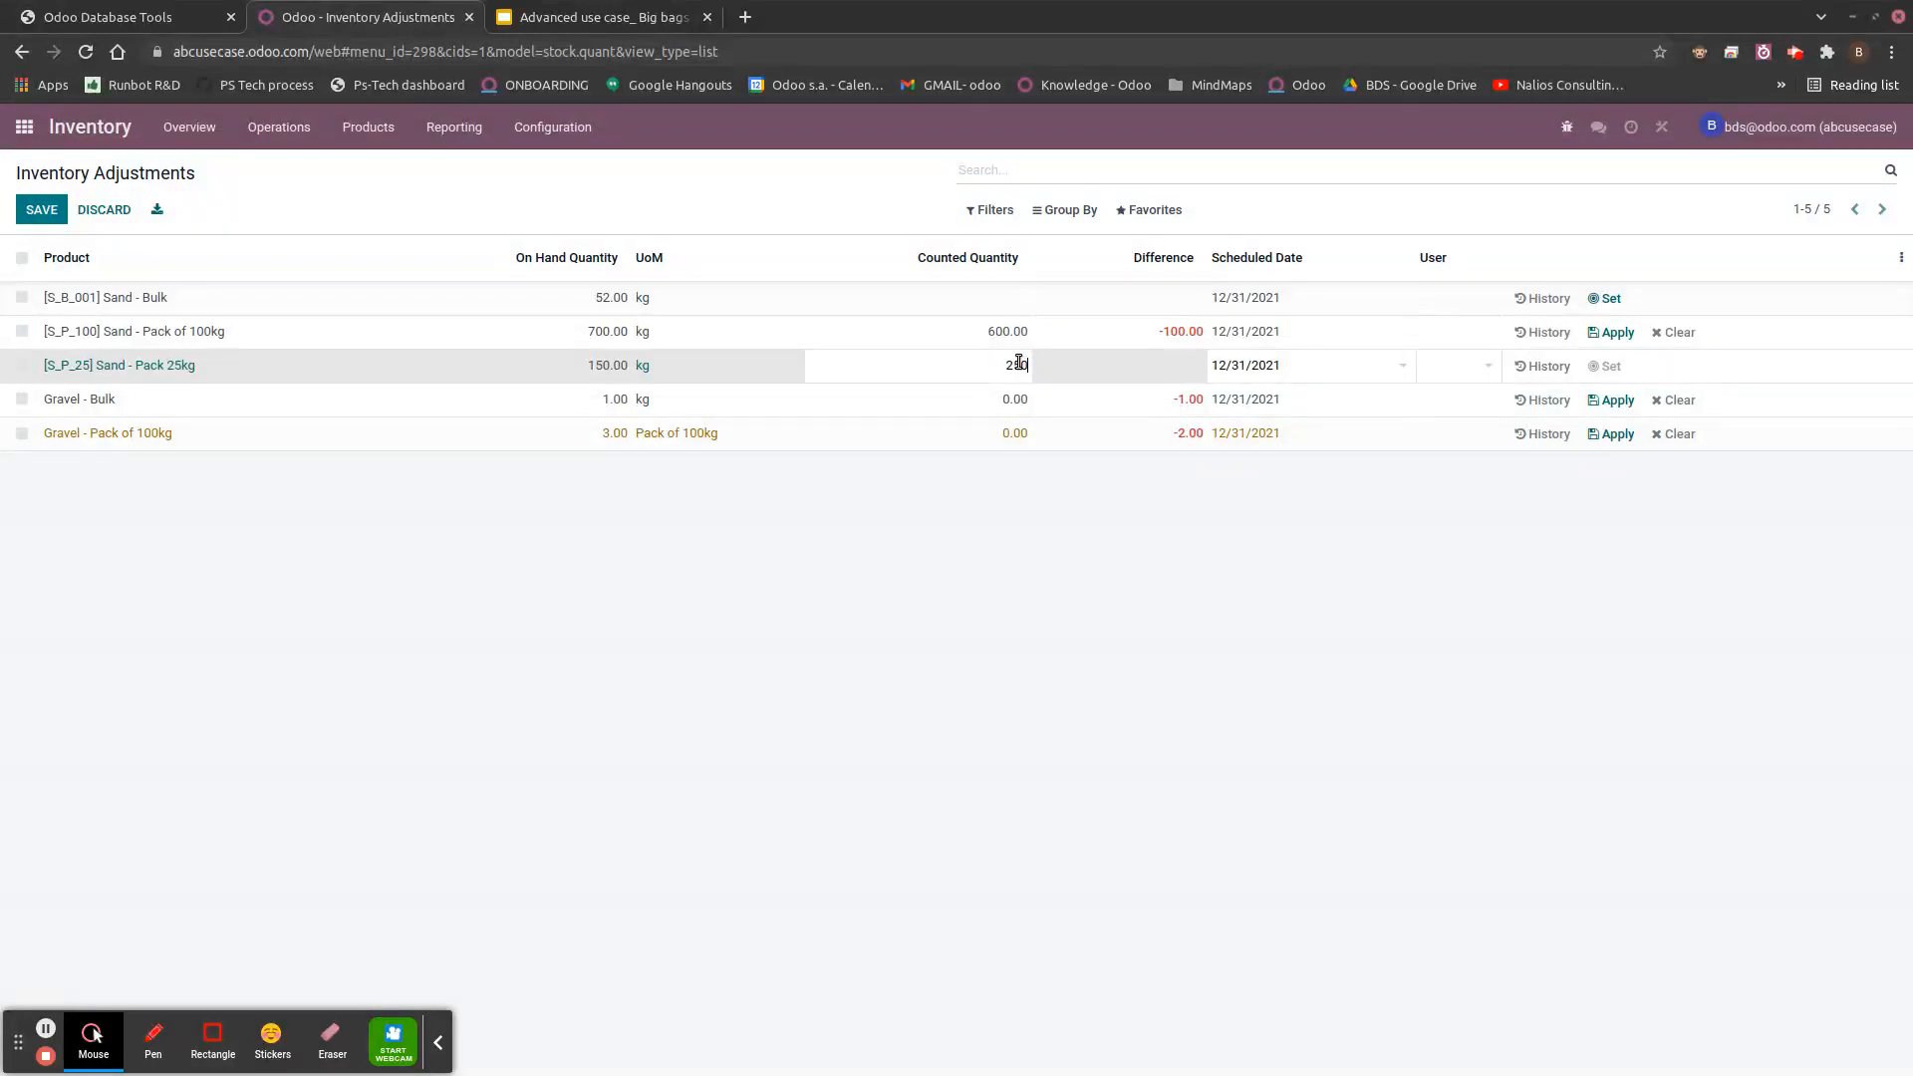
click(1129, 603)
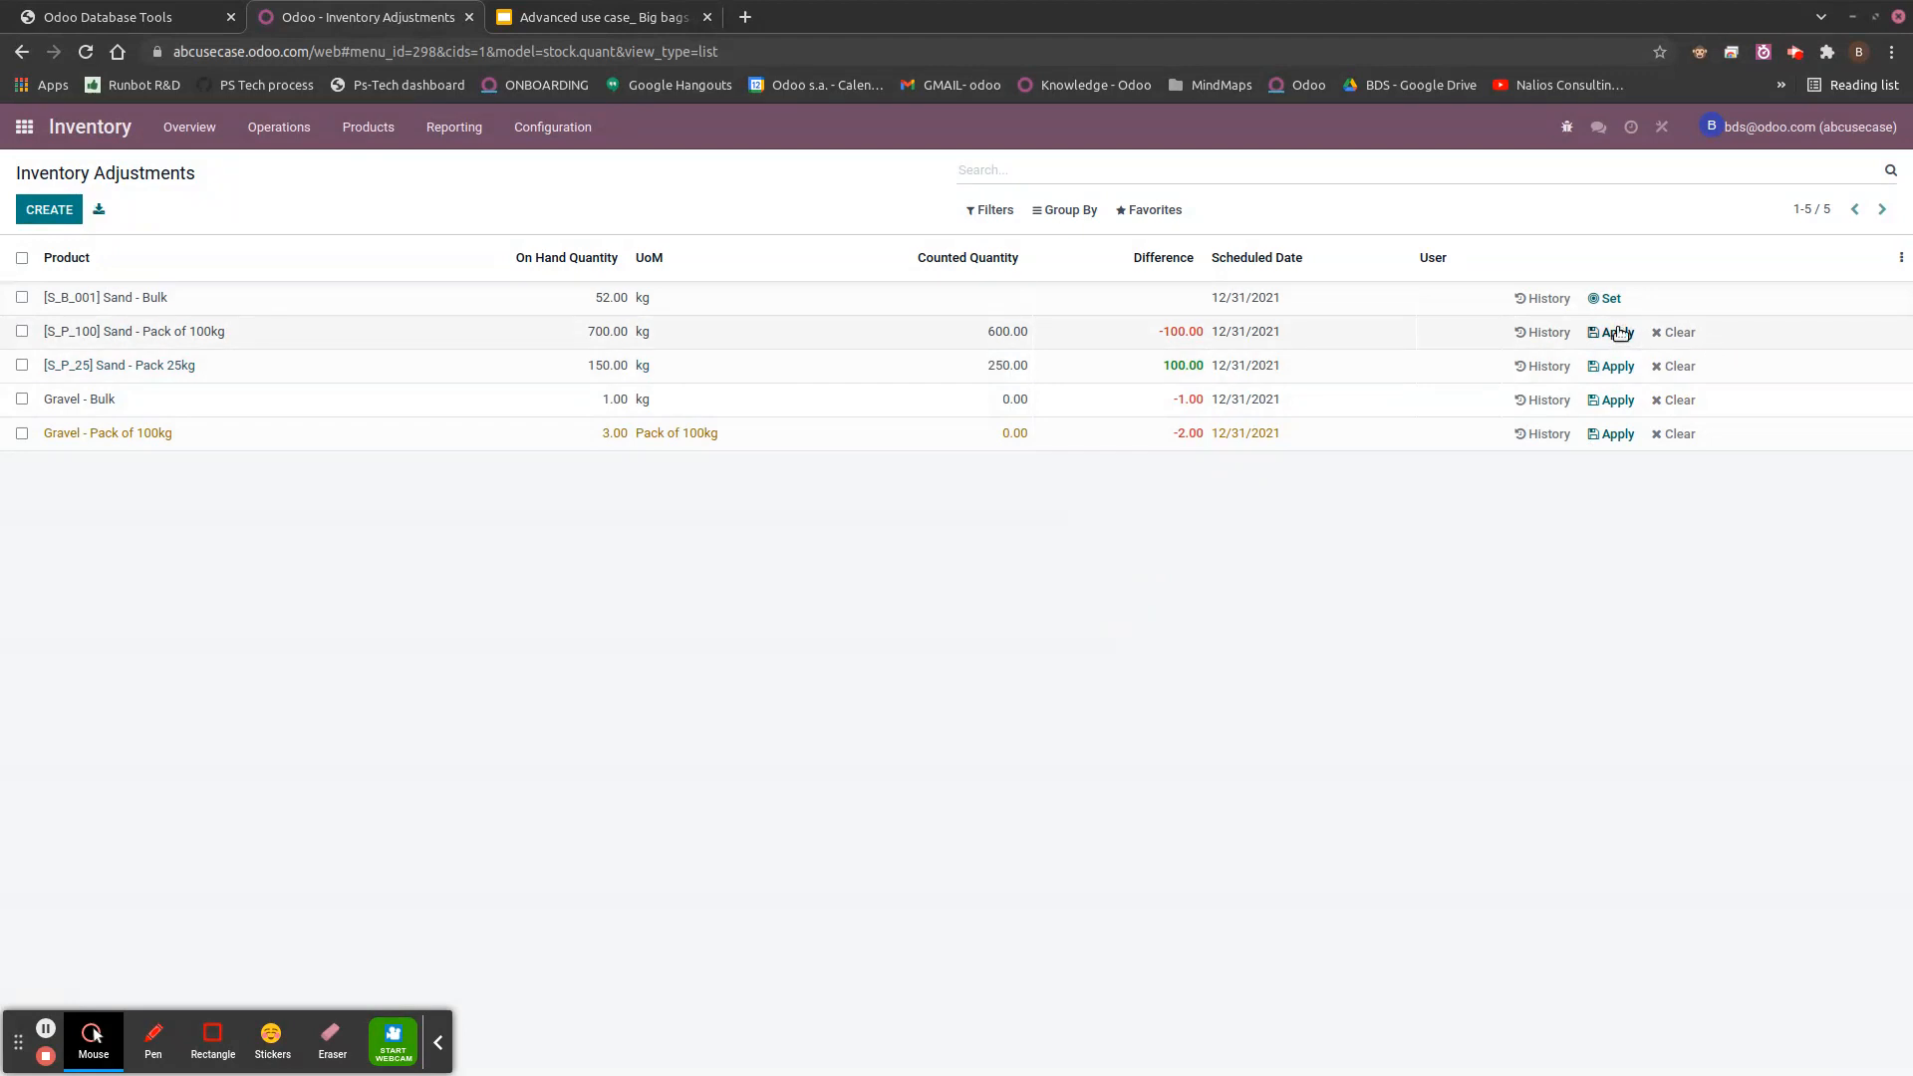
click(1614, 332)
click(1615, 366)
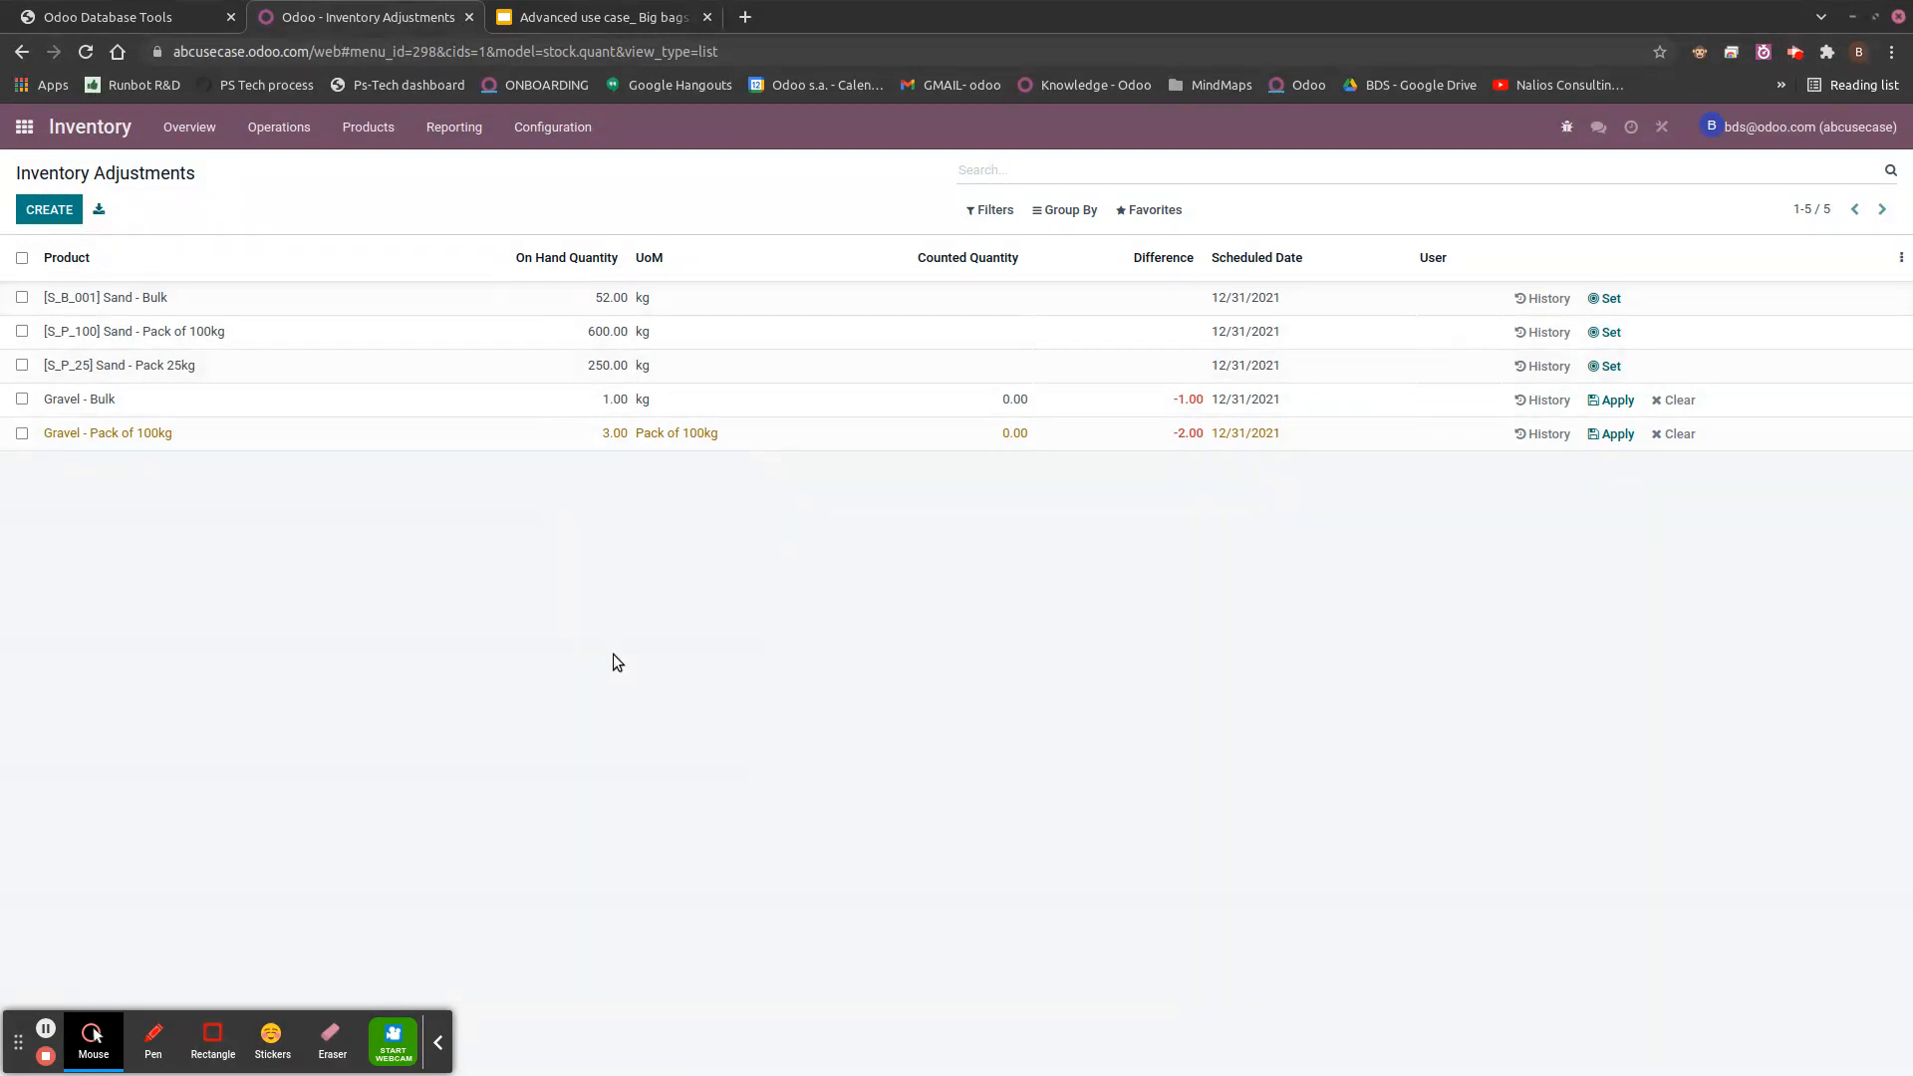
- Create a new quotation in the Sales app and set its customer to Customer
click(16, 134)
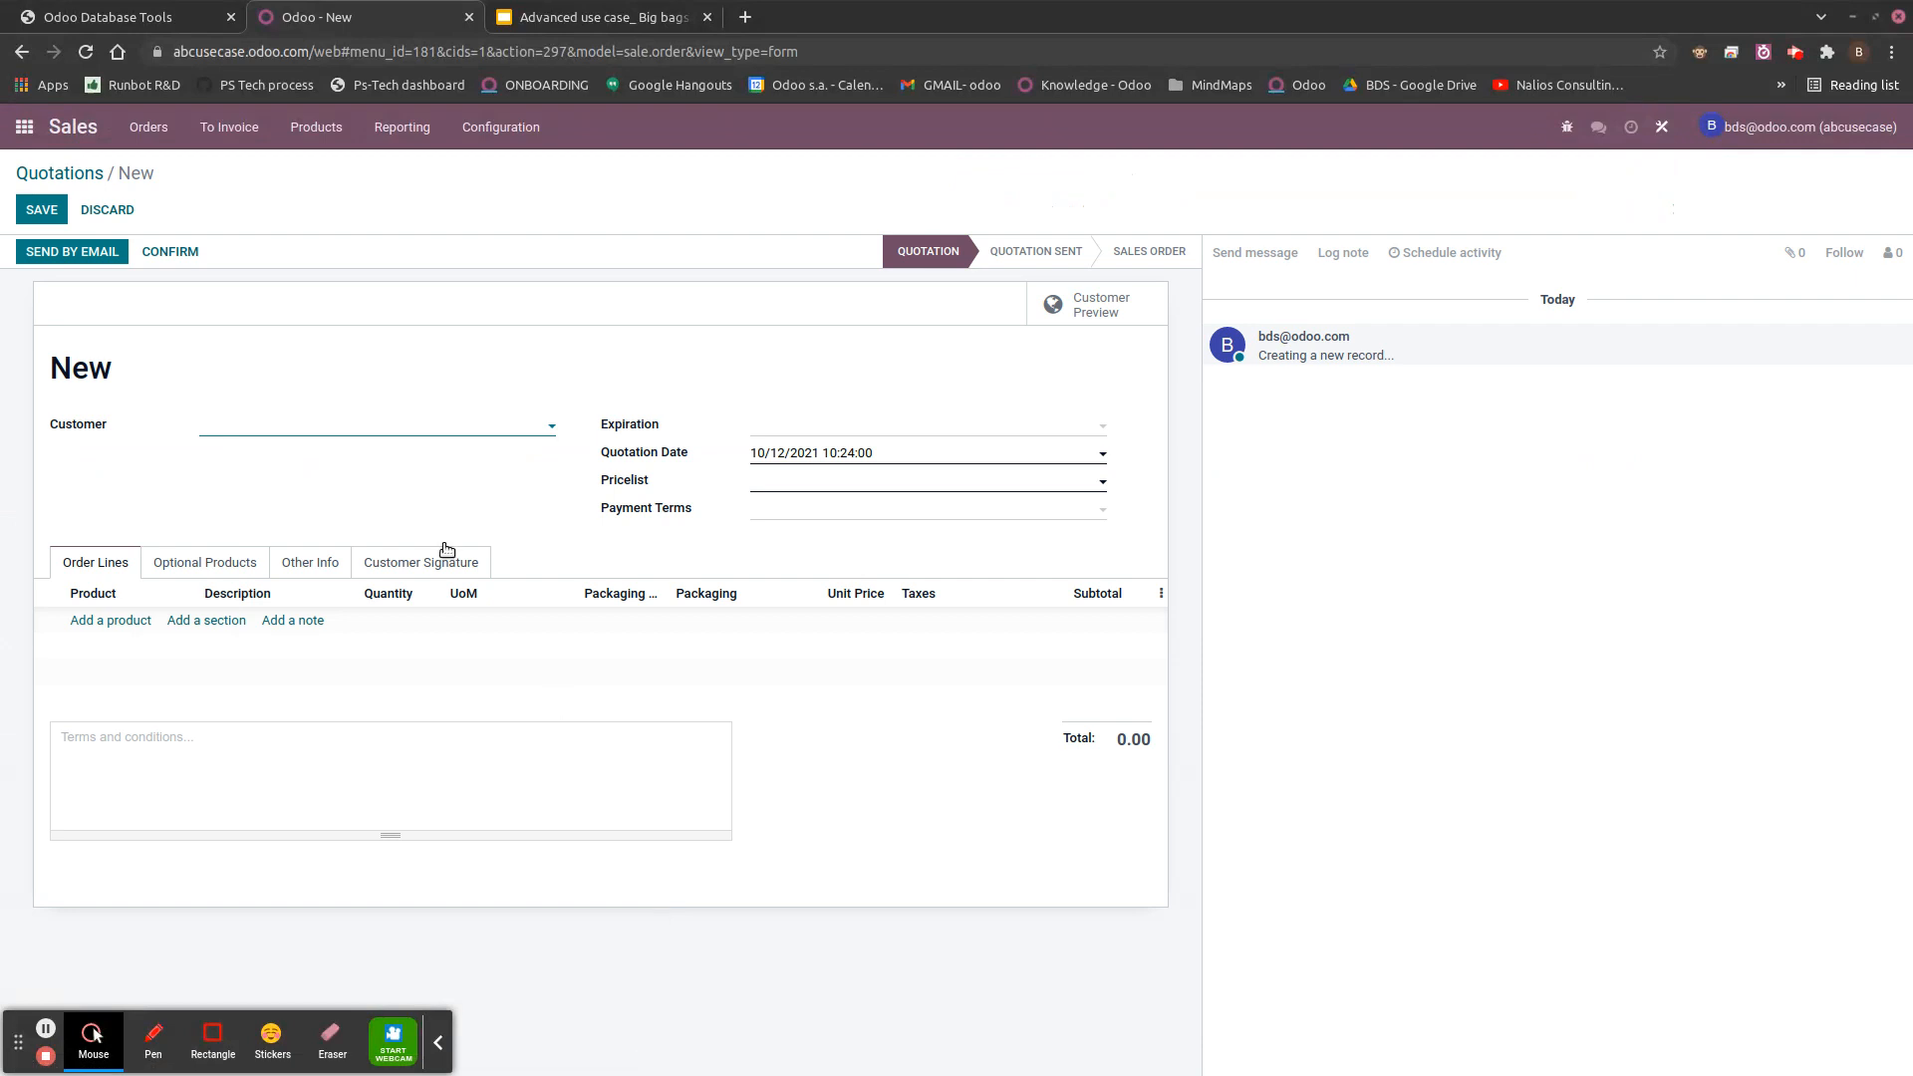
click(405, 426)
click(297, 455)
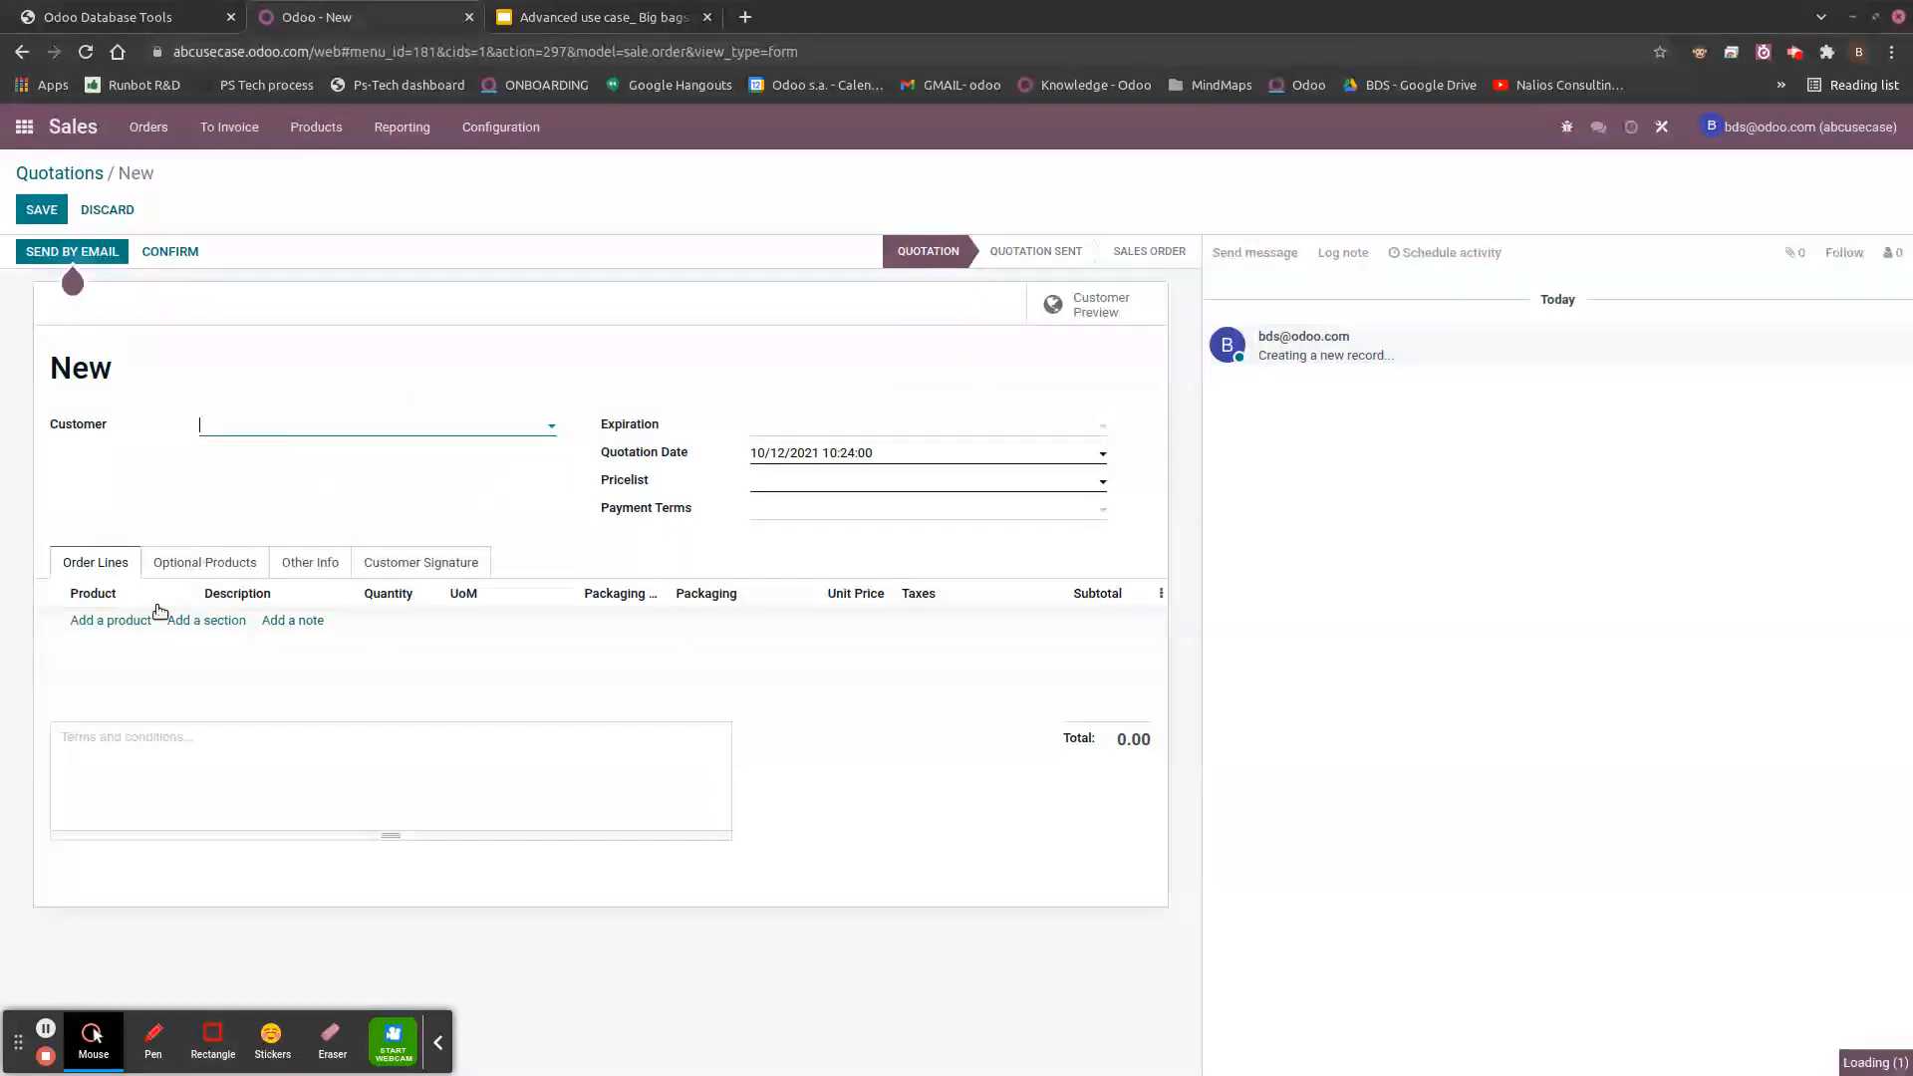
- Add order lines for Sand - Bulk, Sand - Pack 25kg and Sand - Pack of 100kg to the quotation
click(114, 621)
click(149, 625)
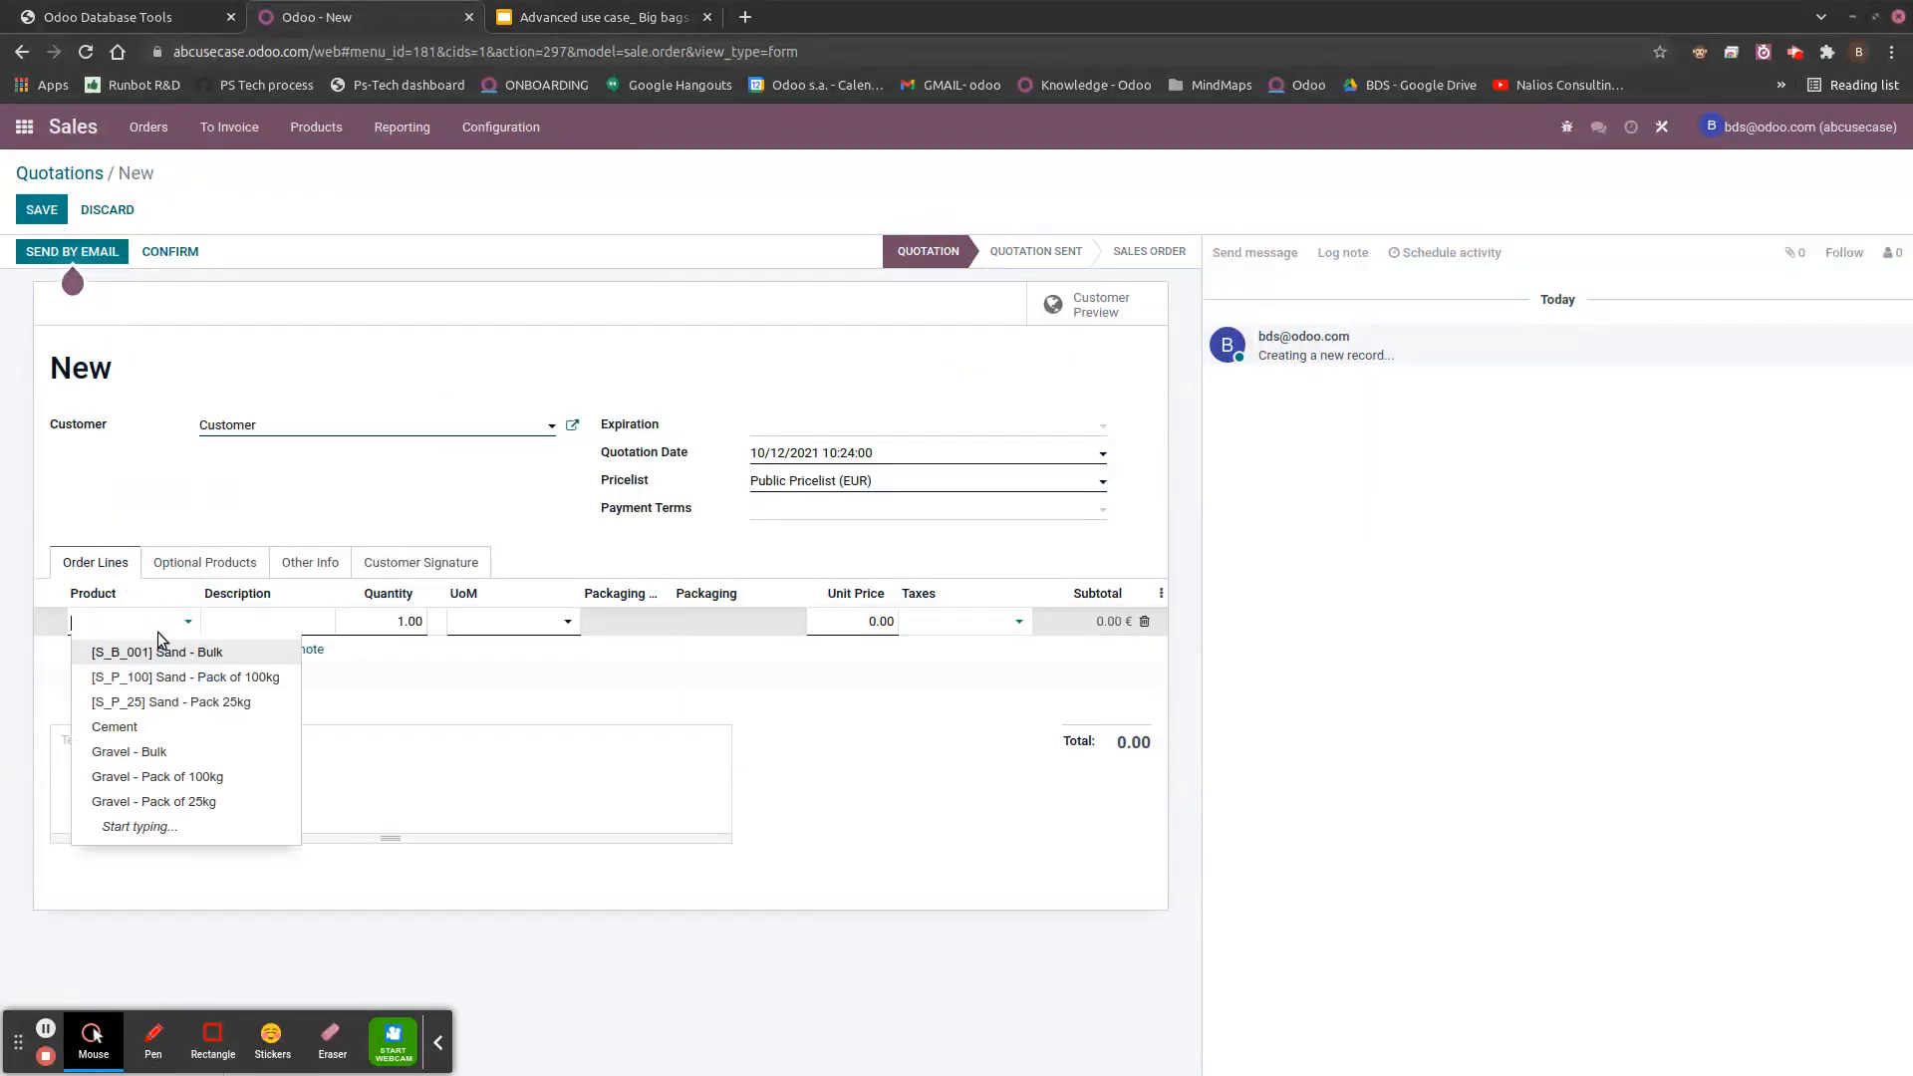
click(176, 652)
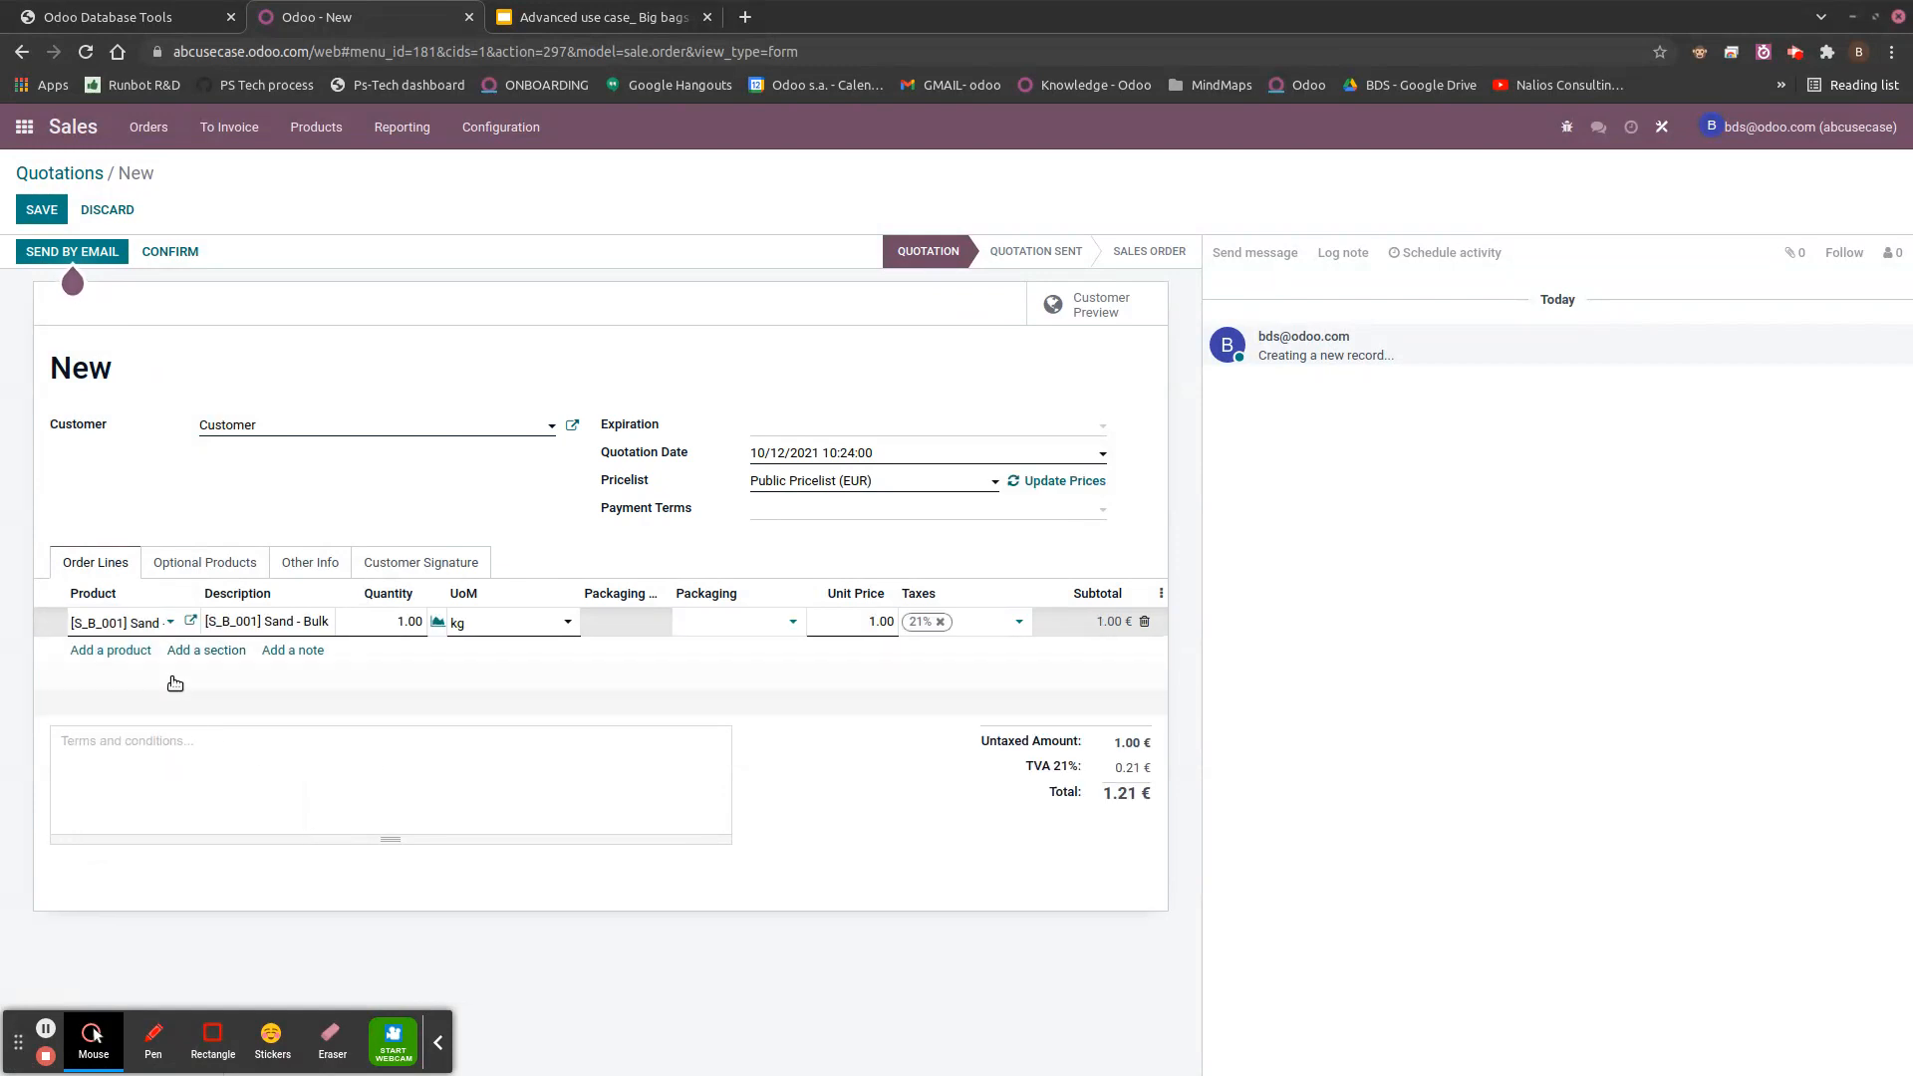
click(209, 584)
click(113, 650)
click(206, 655)
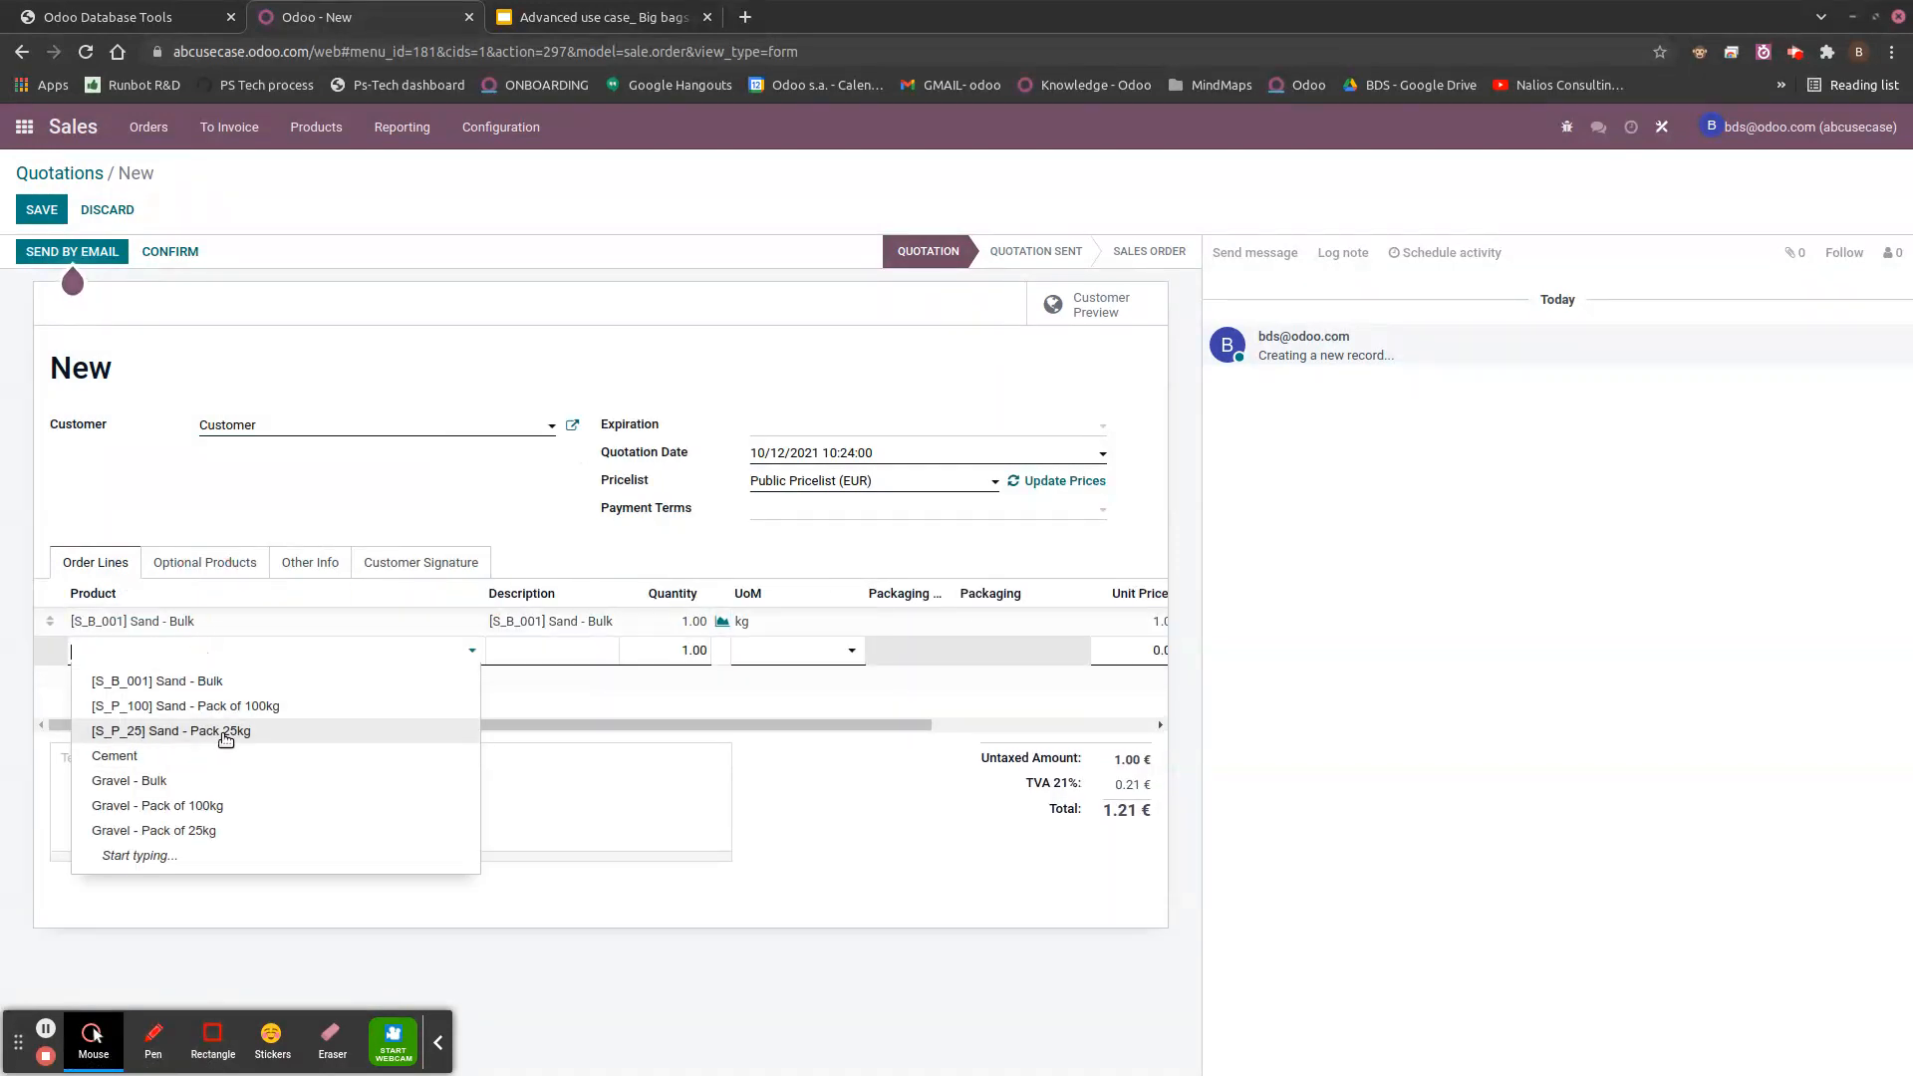
click(226, 734)
click(129, 698)
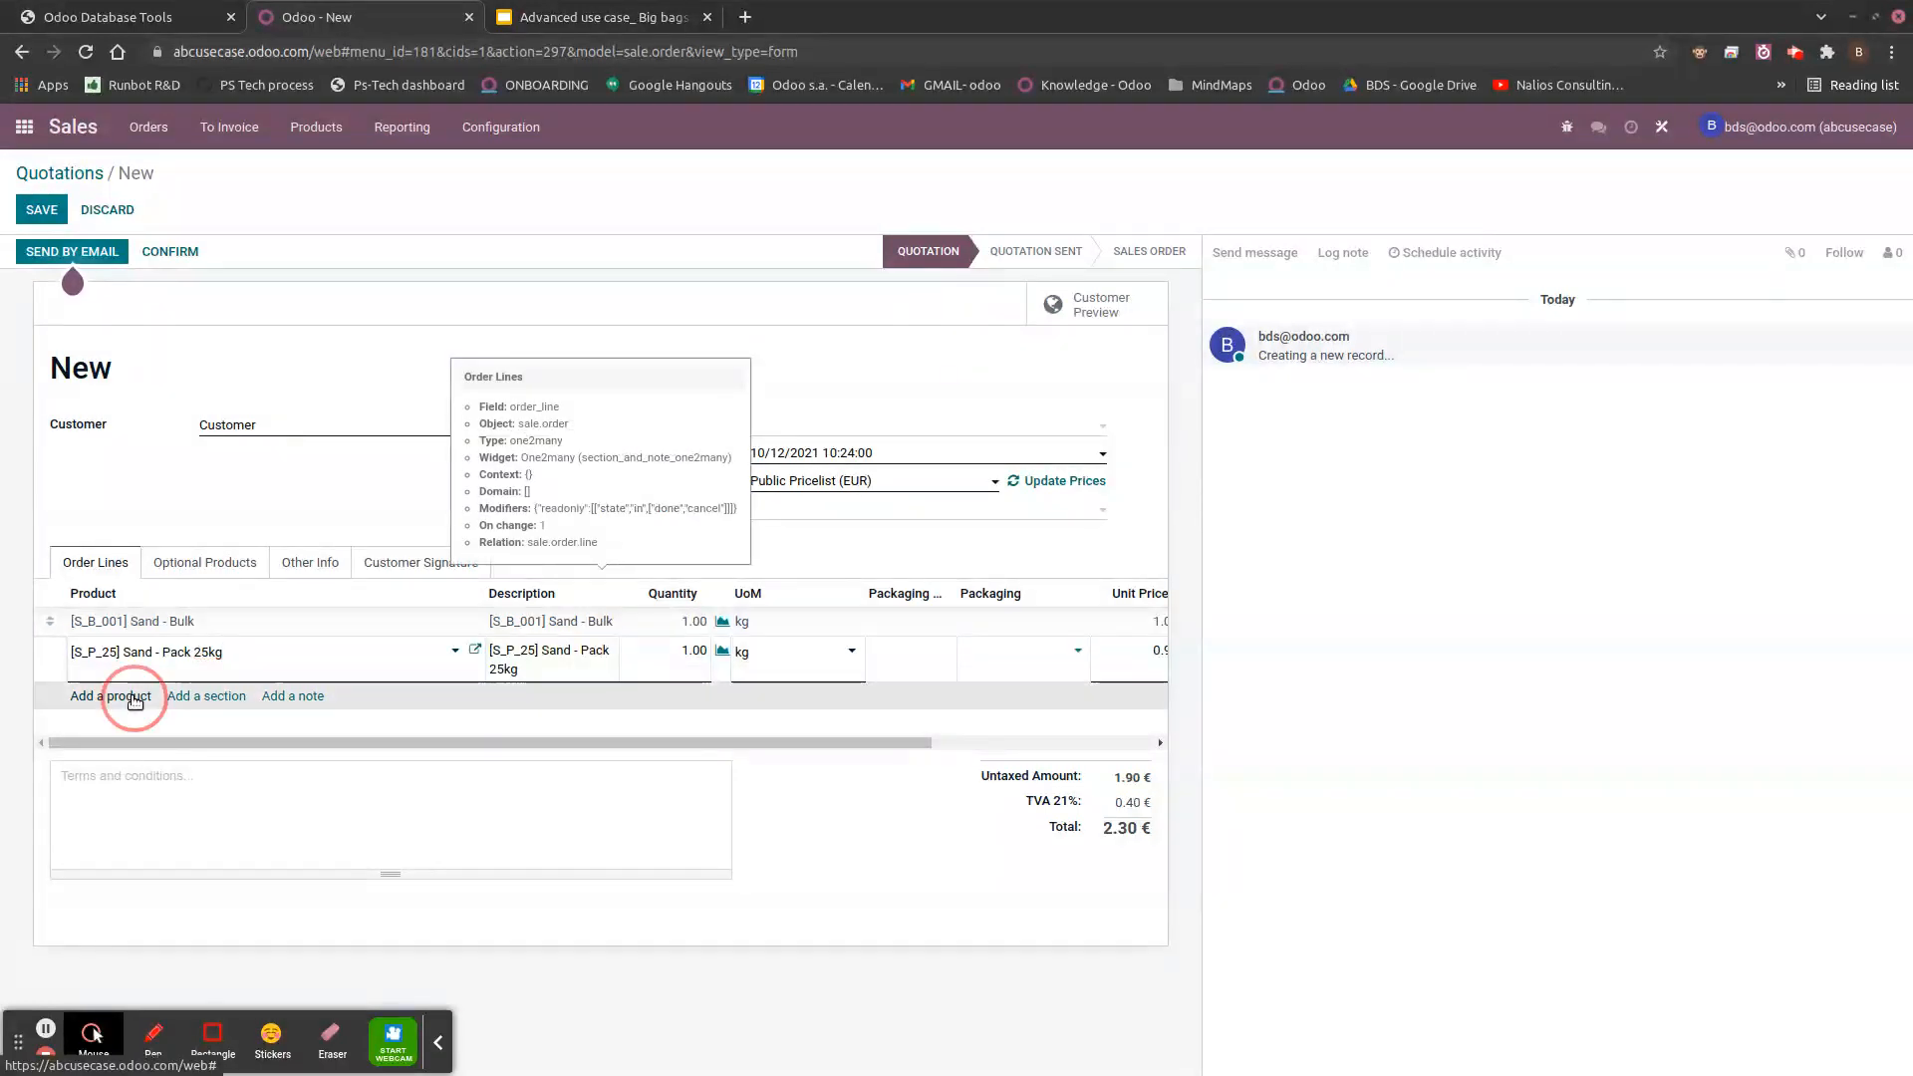
click(197, 697)
click(226, 752)
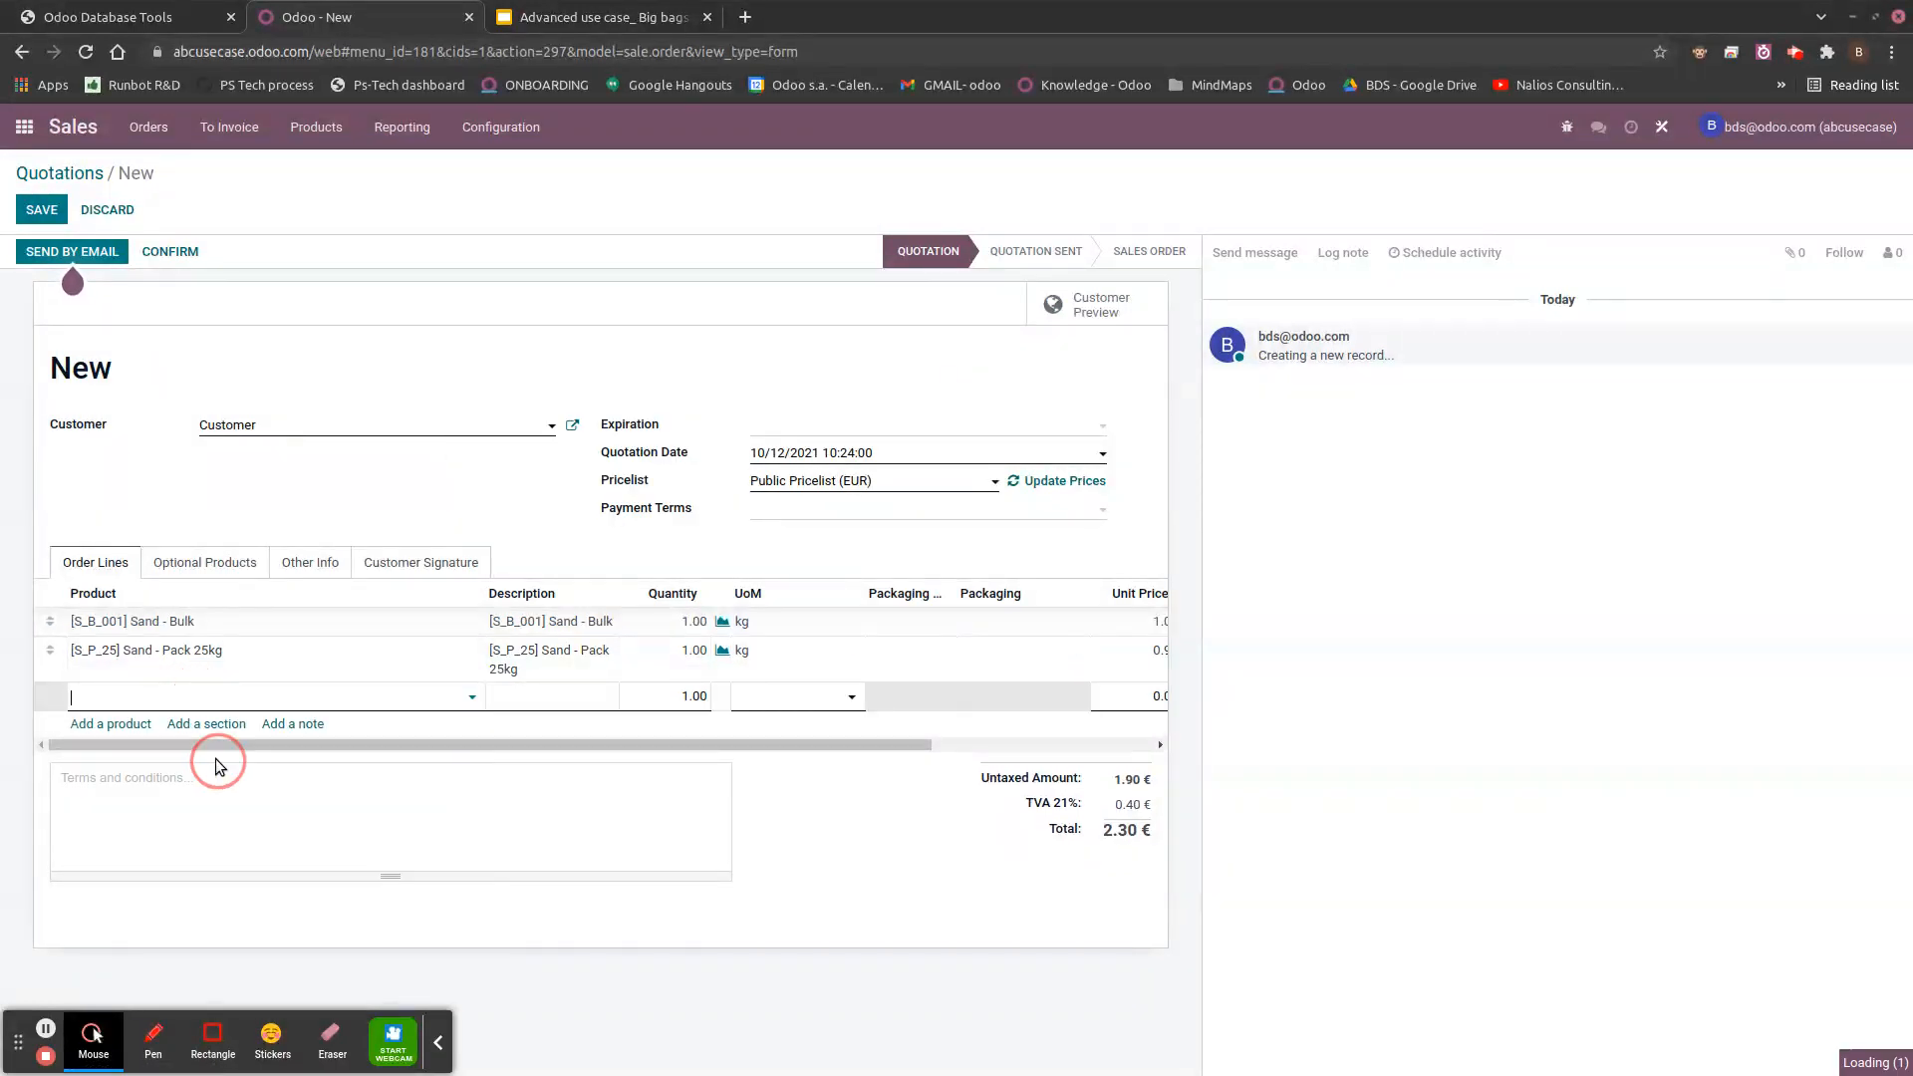
drag(482, 593, 321, 601)
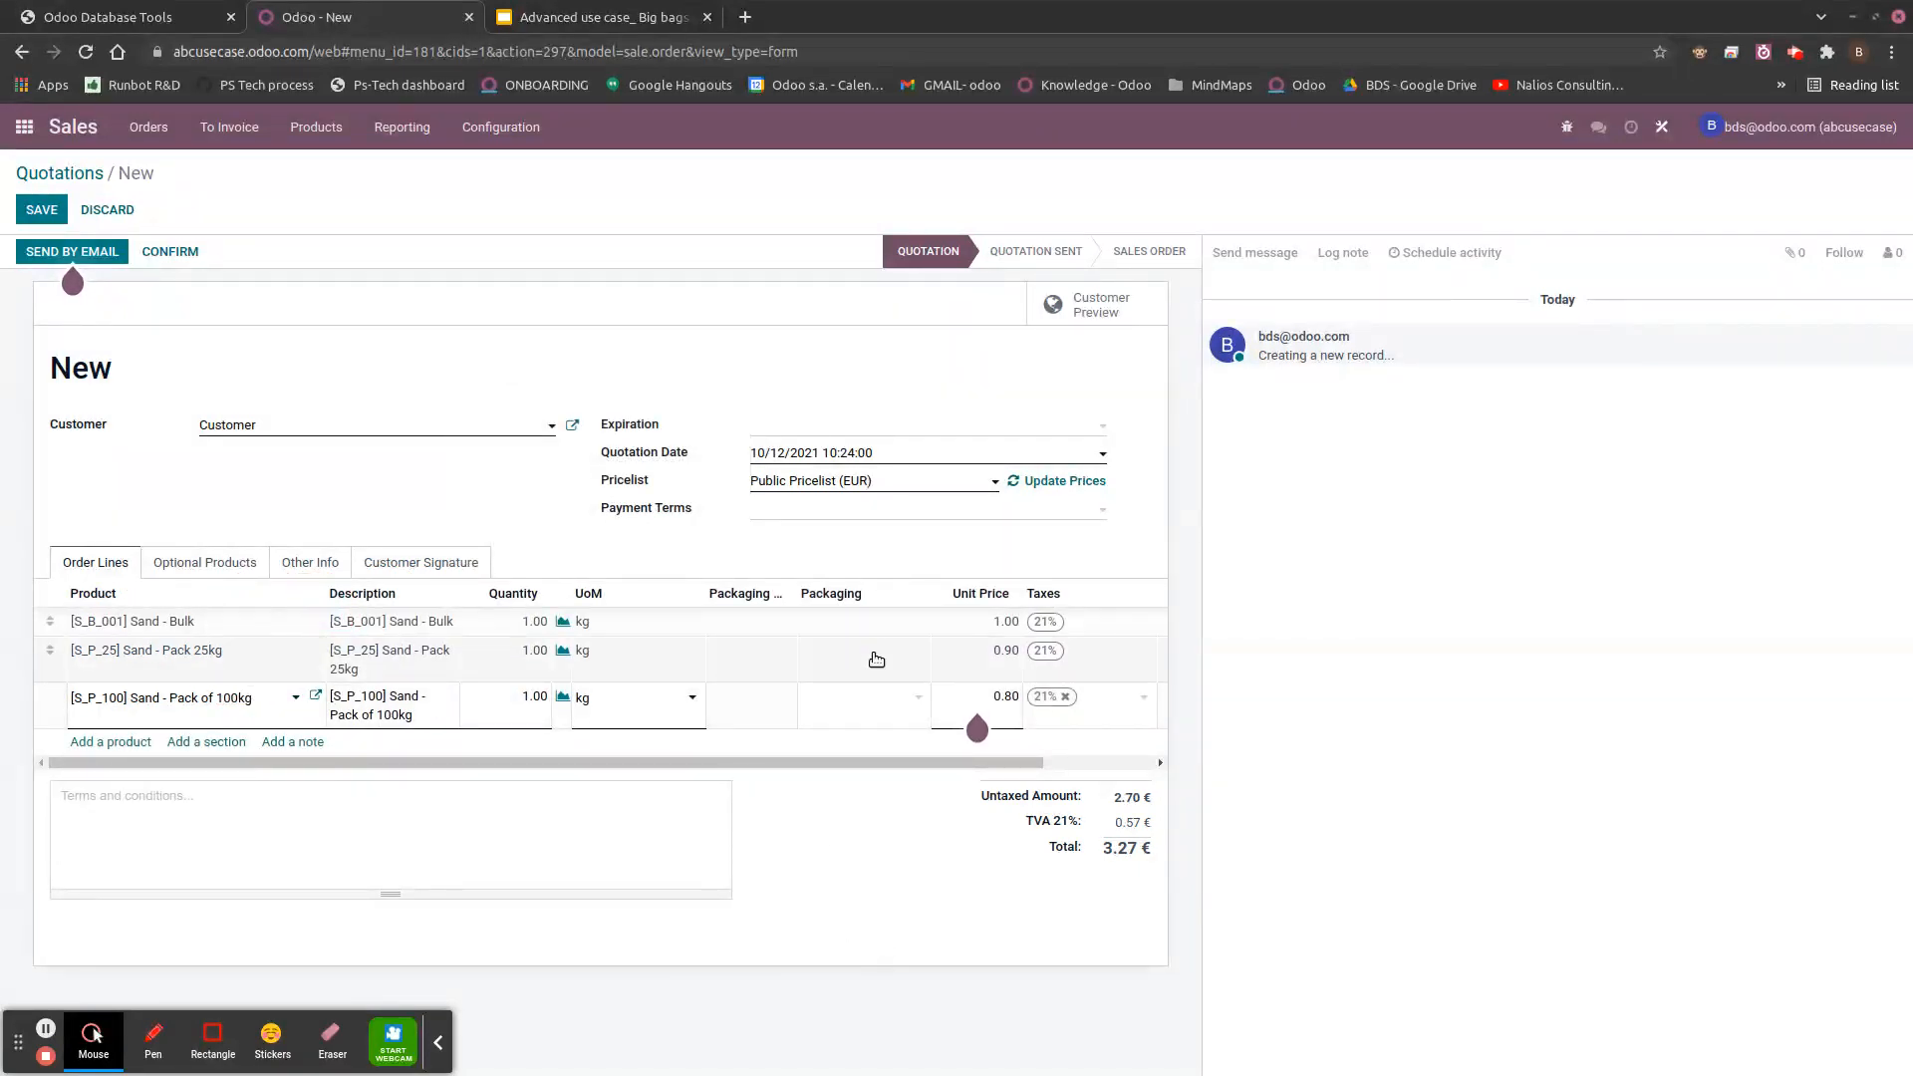
- Sell the Sand - Pack 25kg line in the Pack of 25kg packaging with a packaging quantity of 2
click(916, 670)
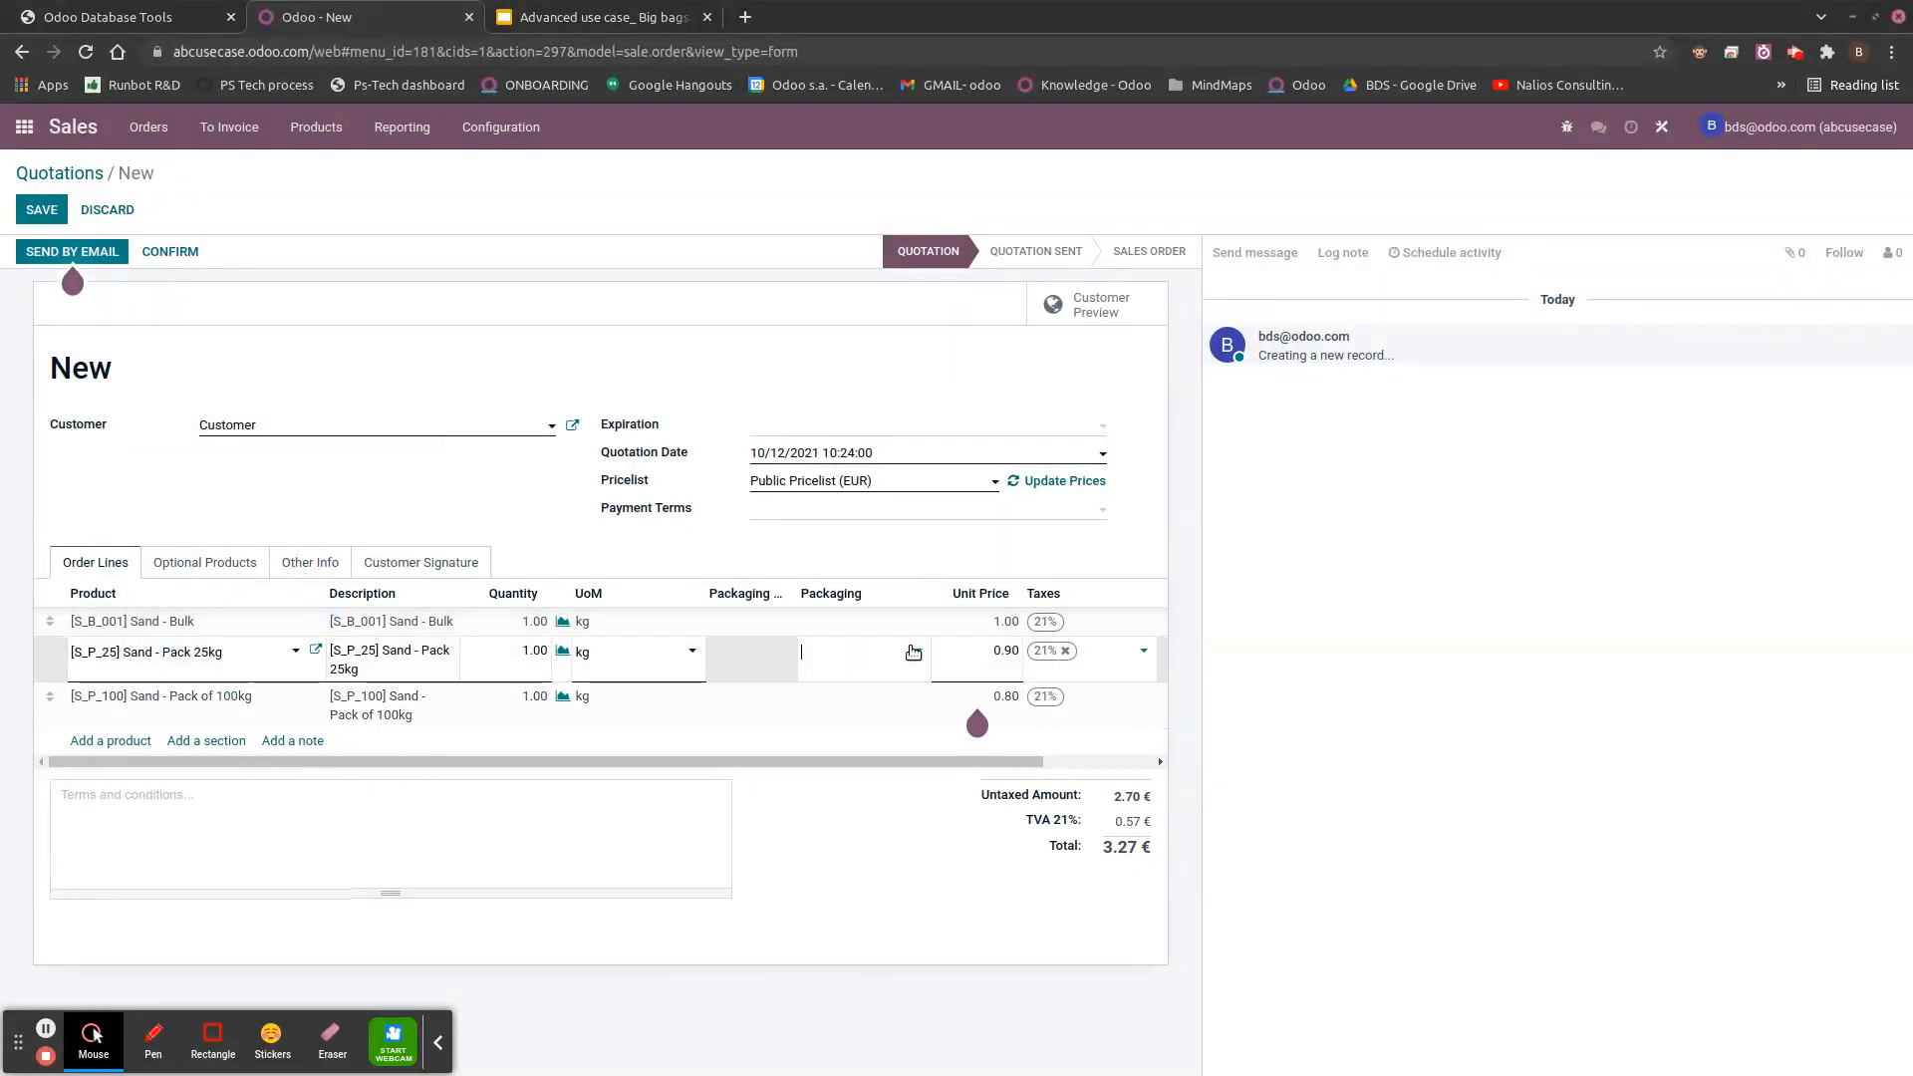
click(913, 652)
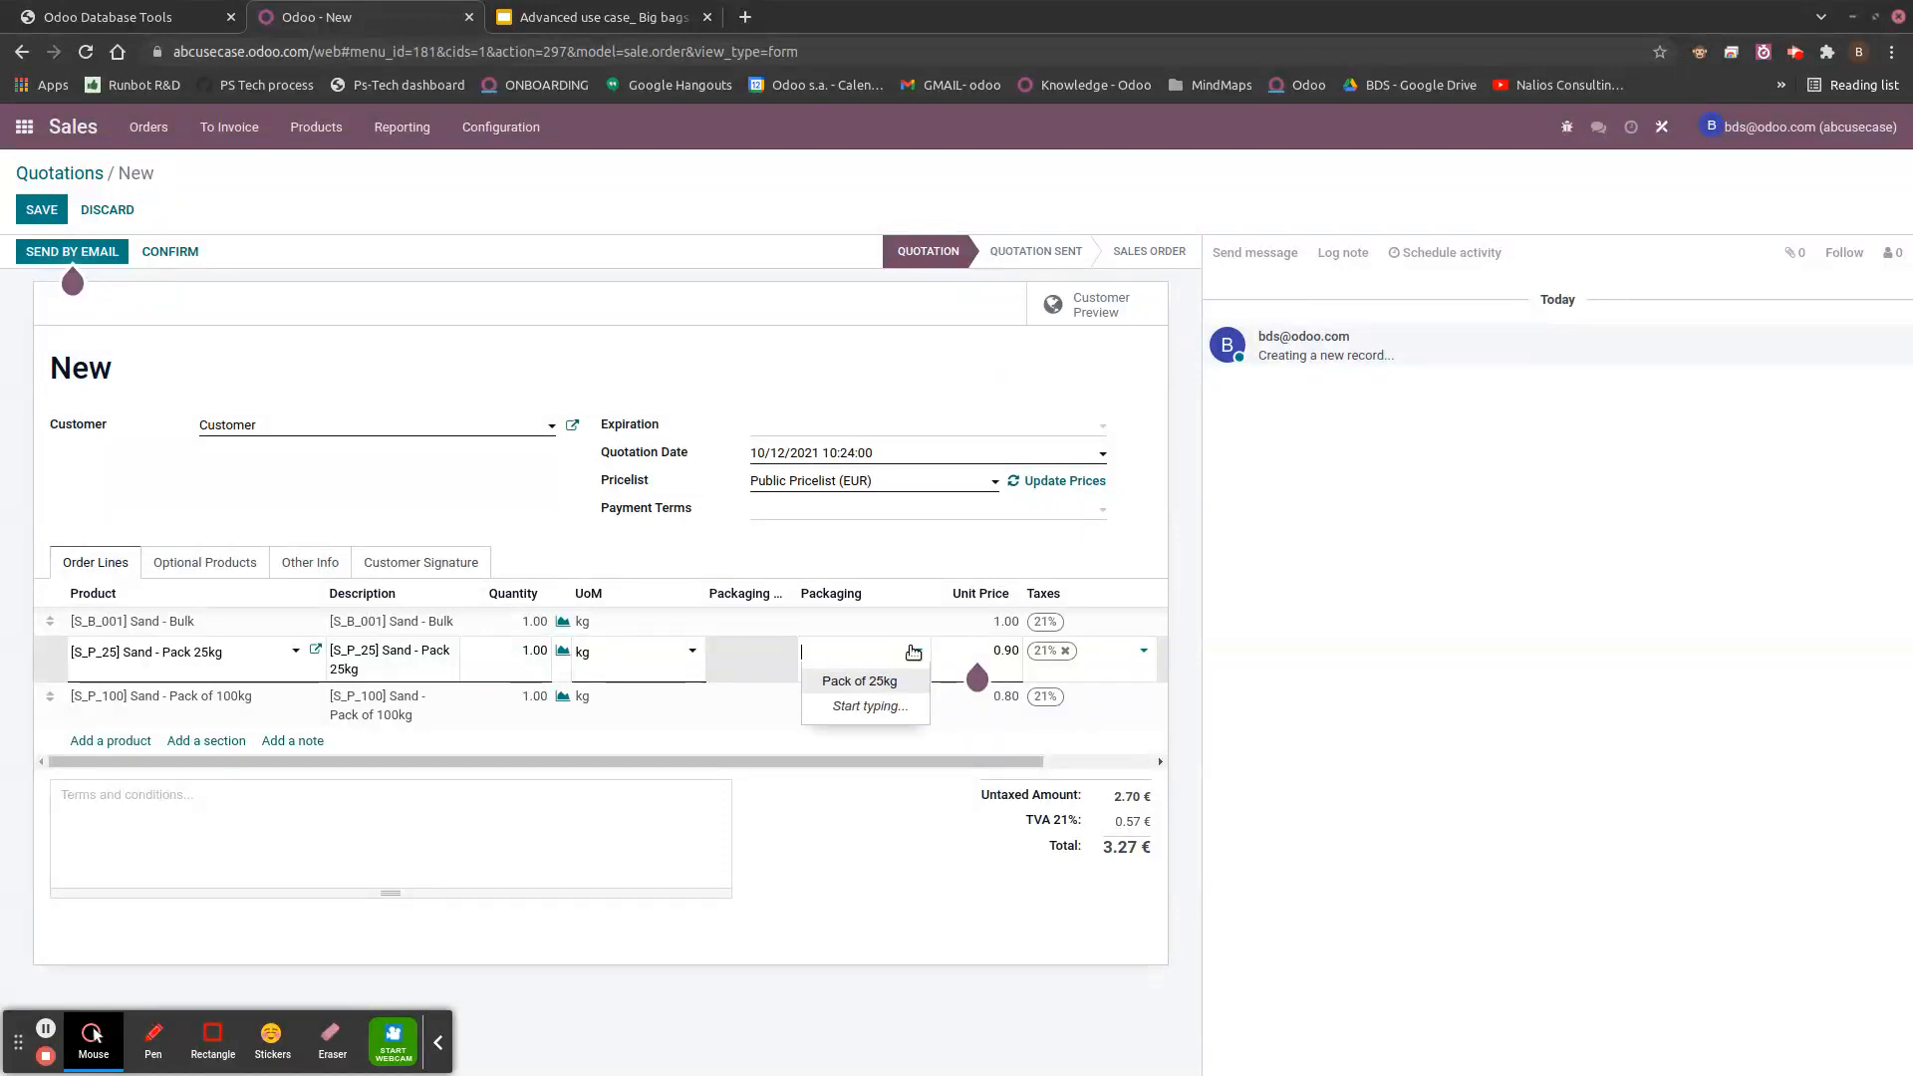
click(862, 680)
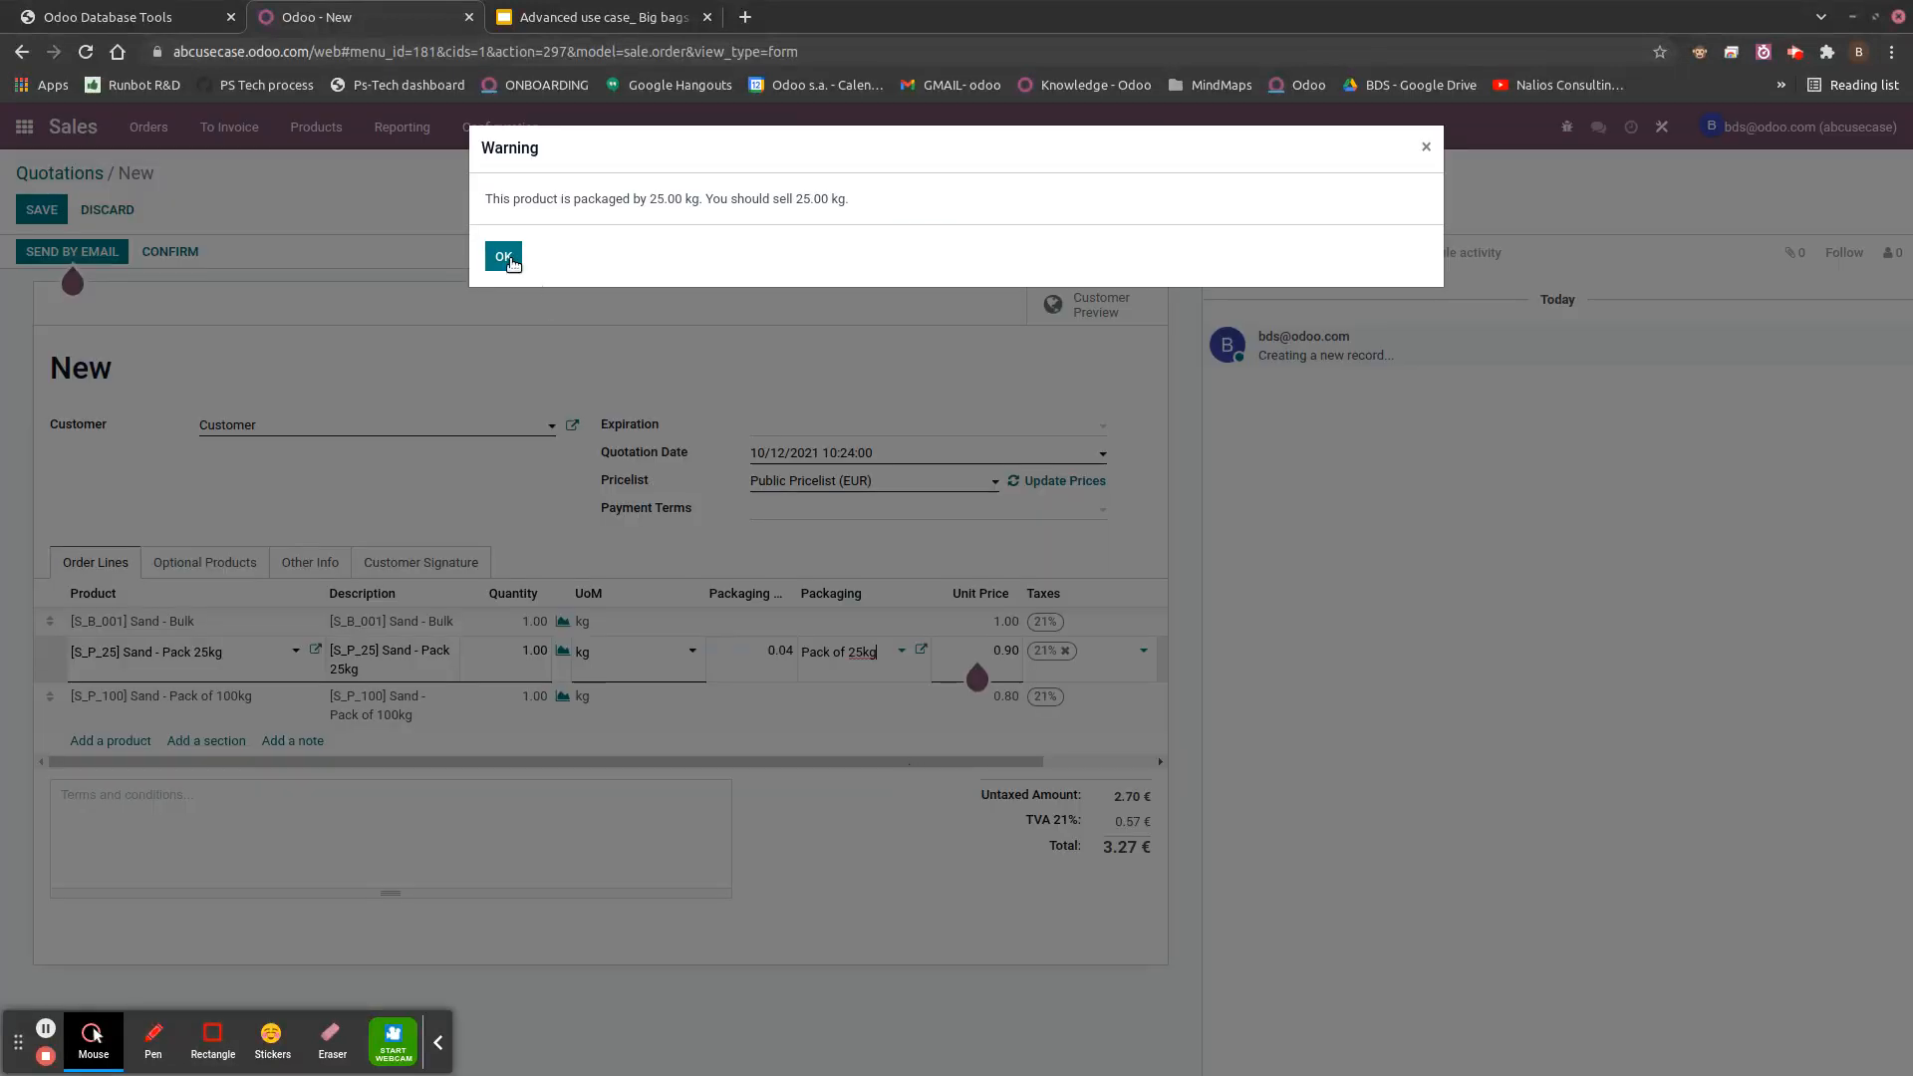
click(503, 257)
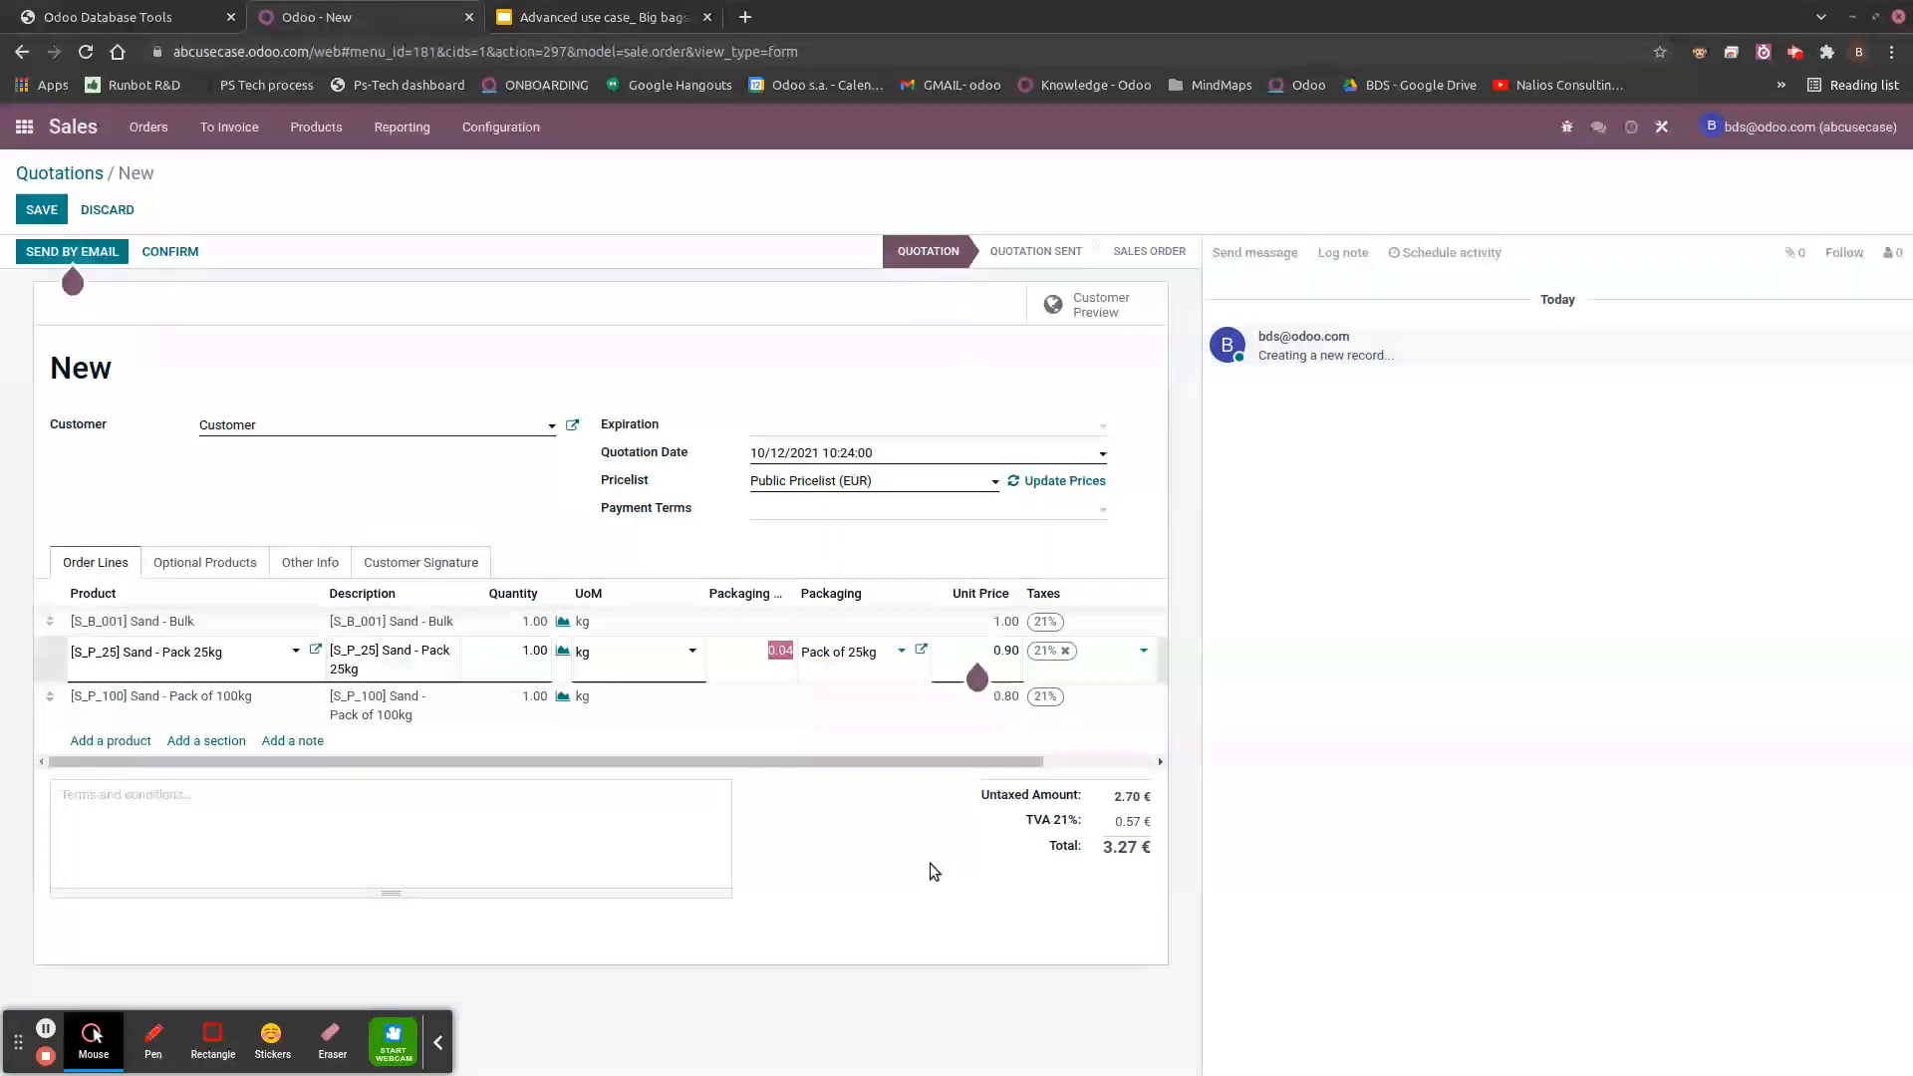
text(2)
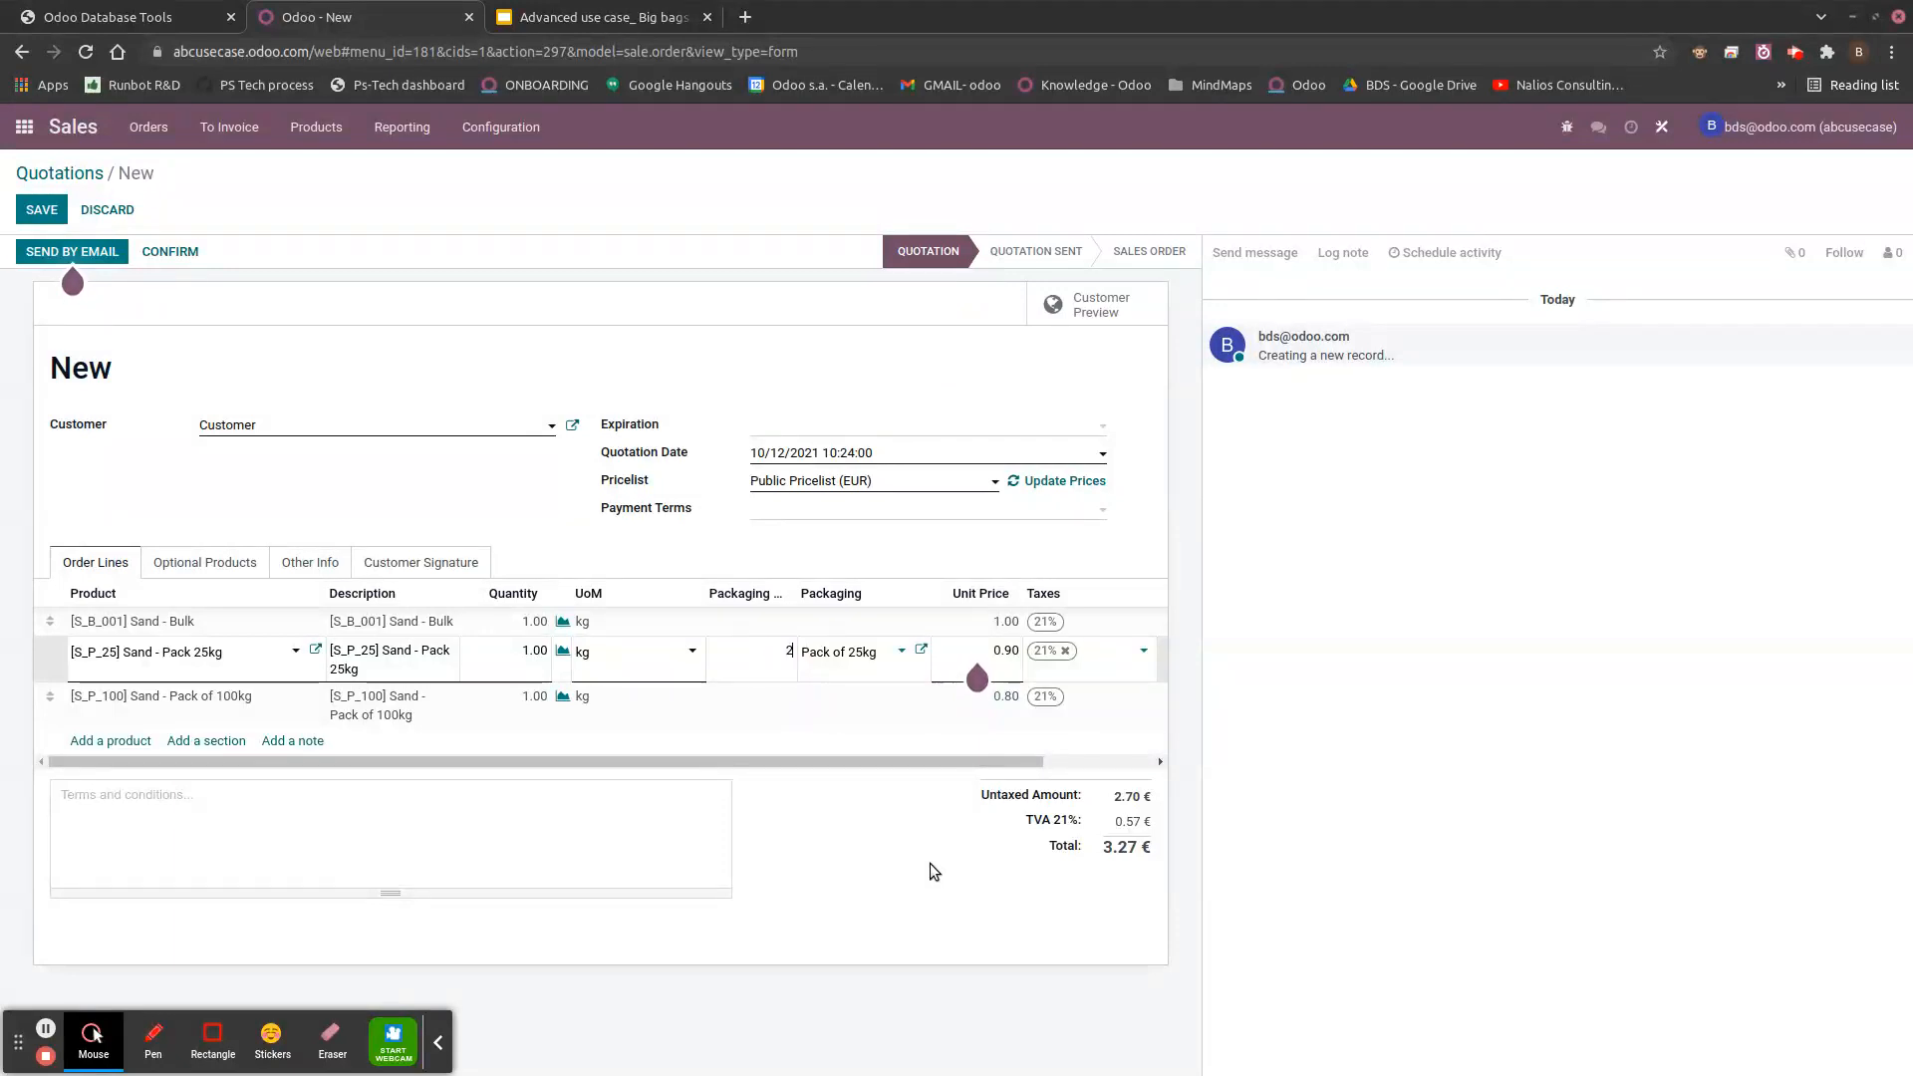
click(905, 713)
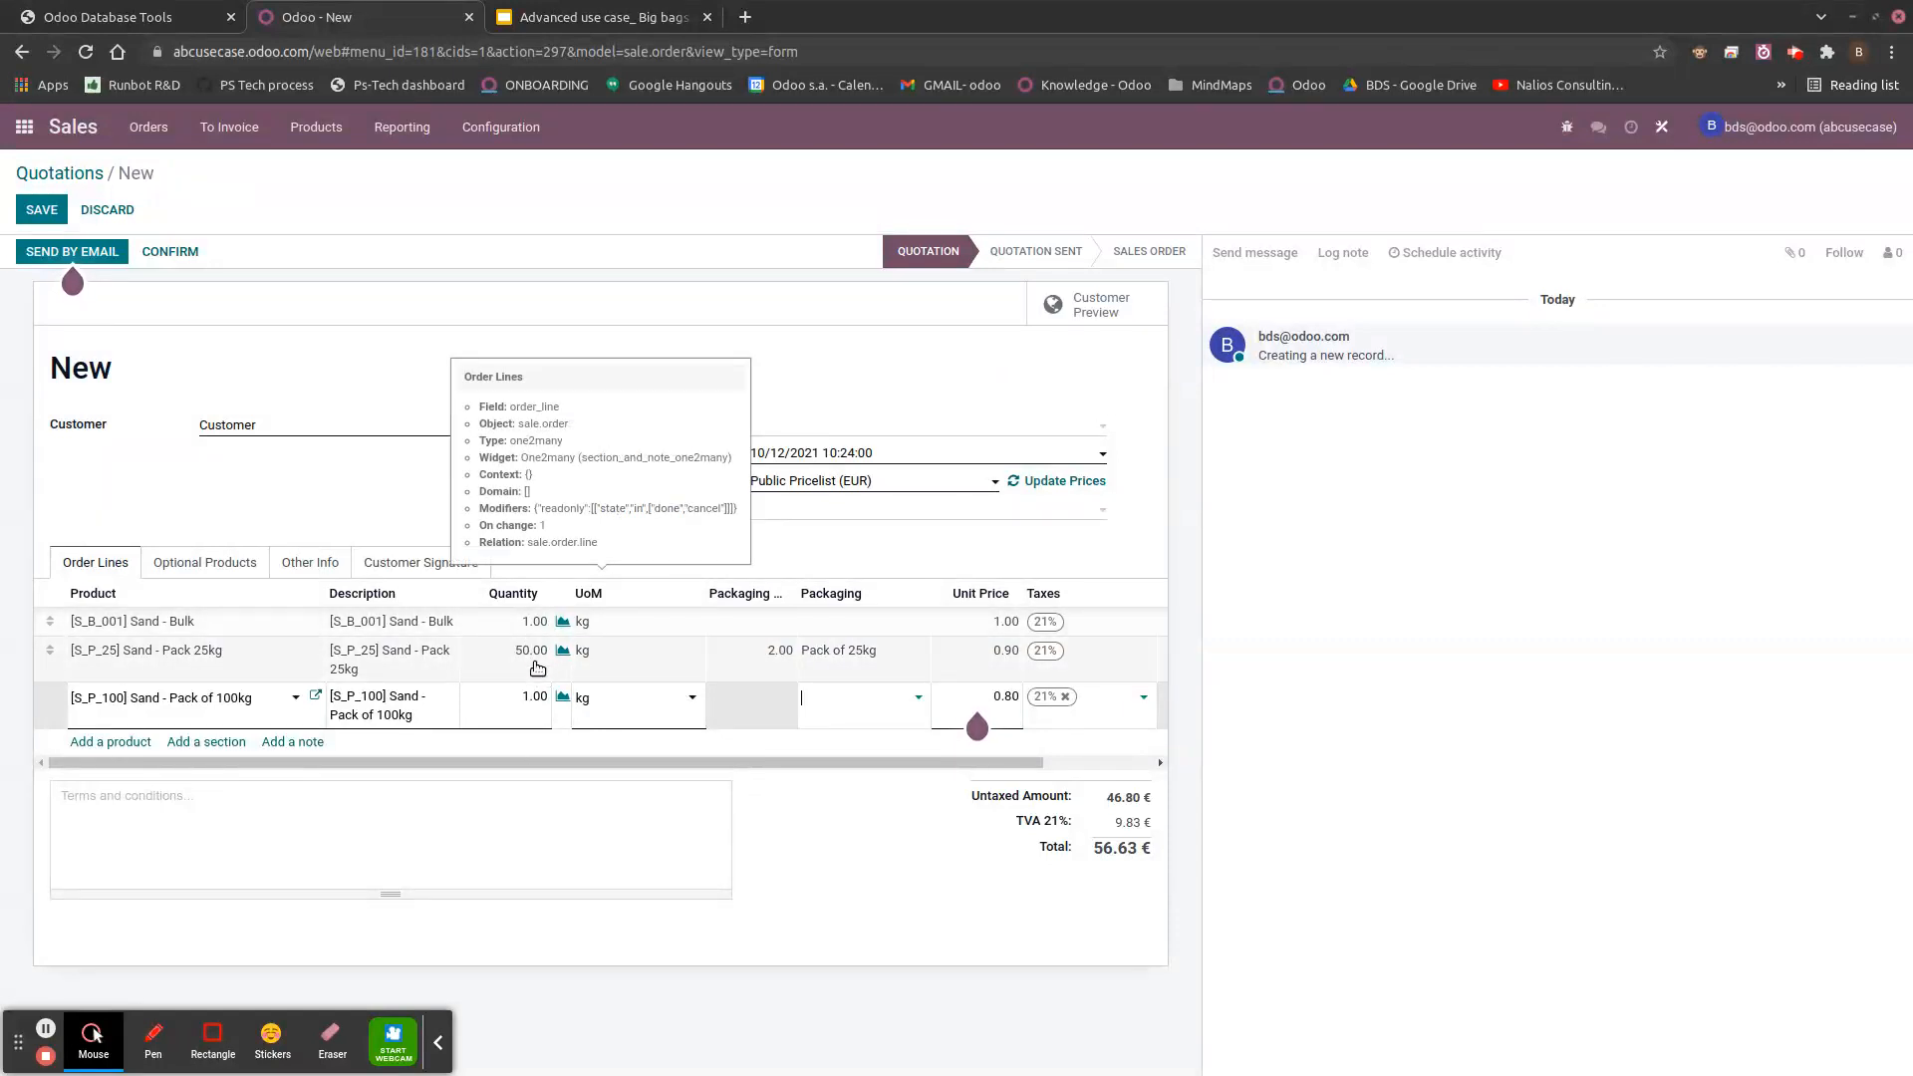
- Sell the Sand - Pack of 100kg line in the Pack of 100kg packaging with a packaging quantity of 1
click(888, 695)
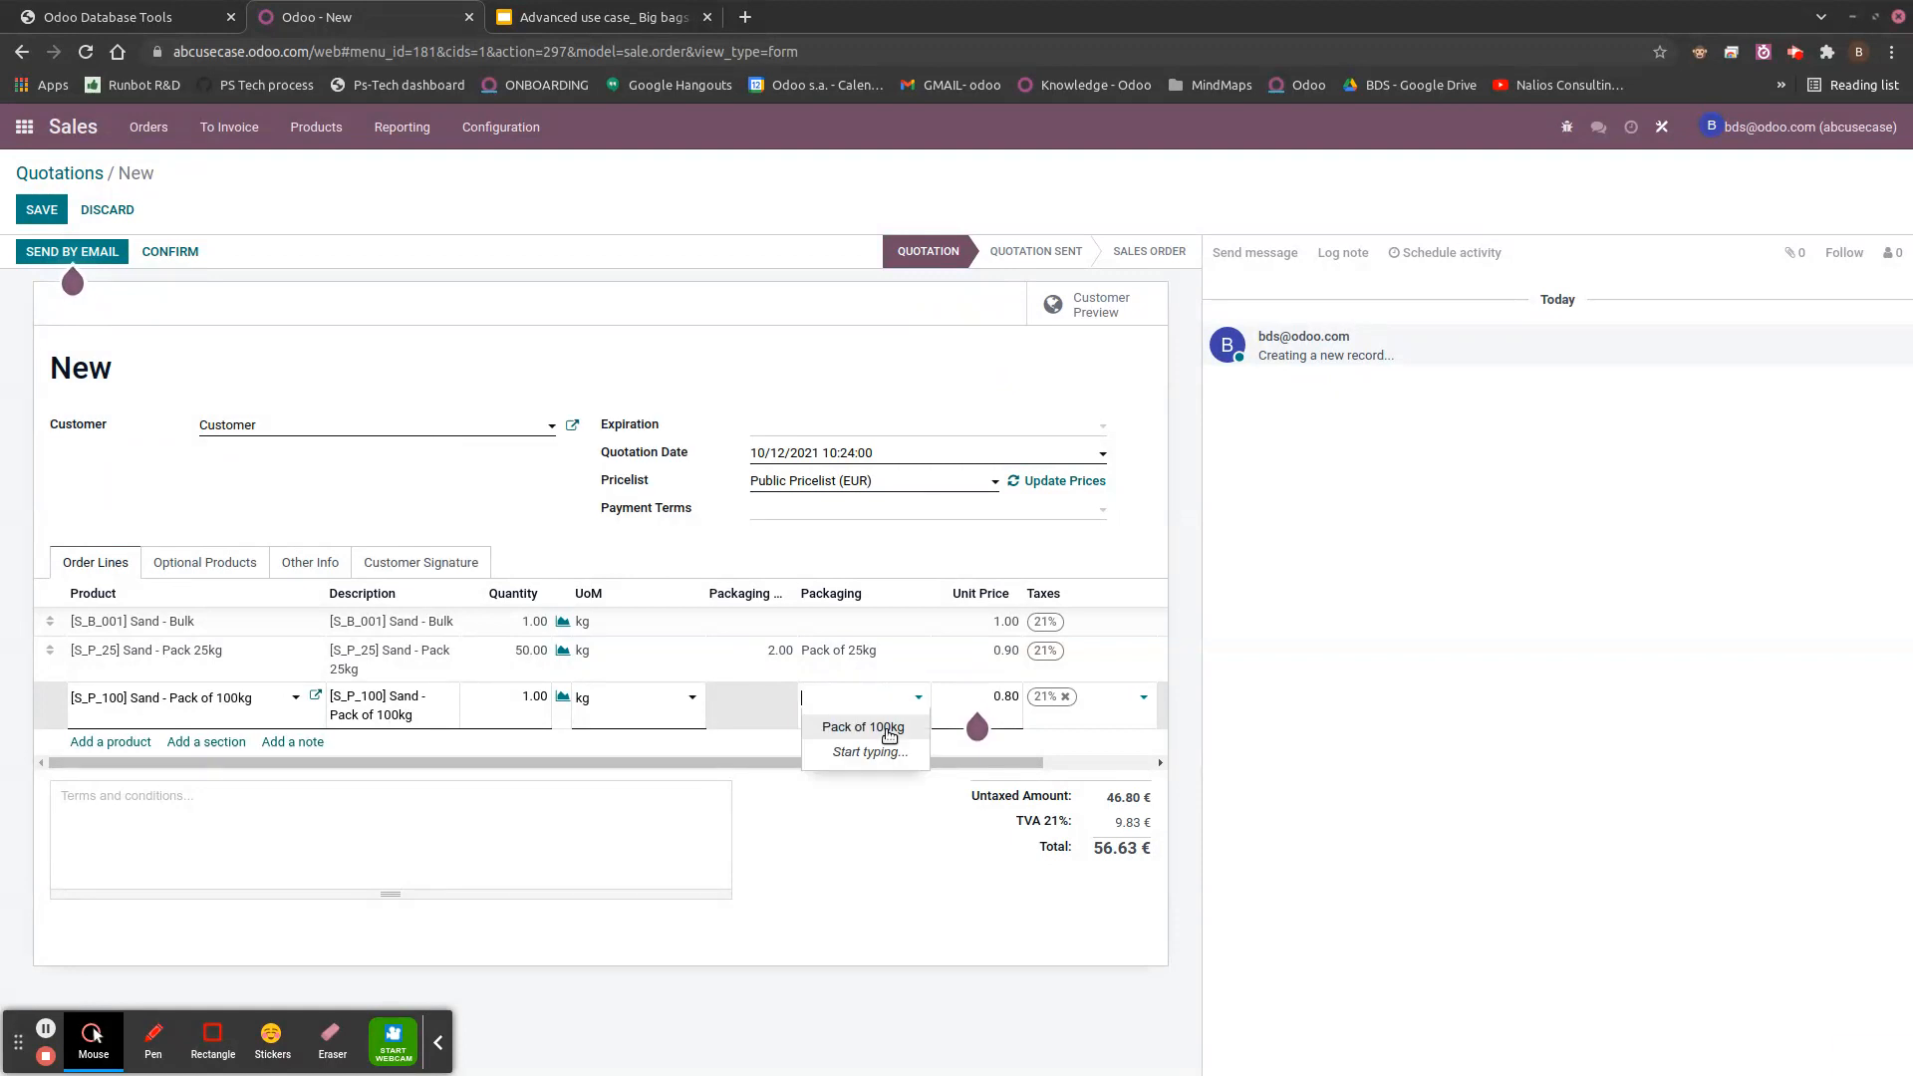
click(863, 728)
click(502, 254)
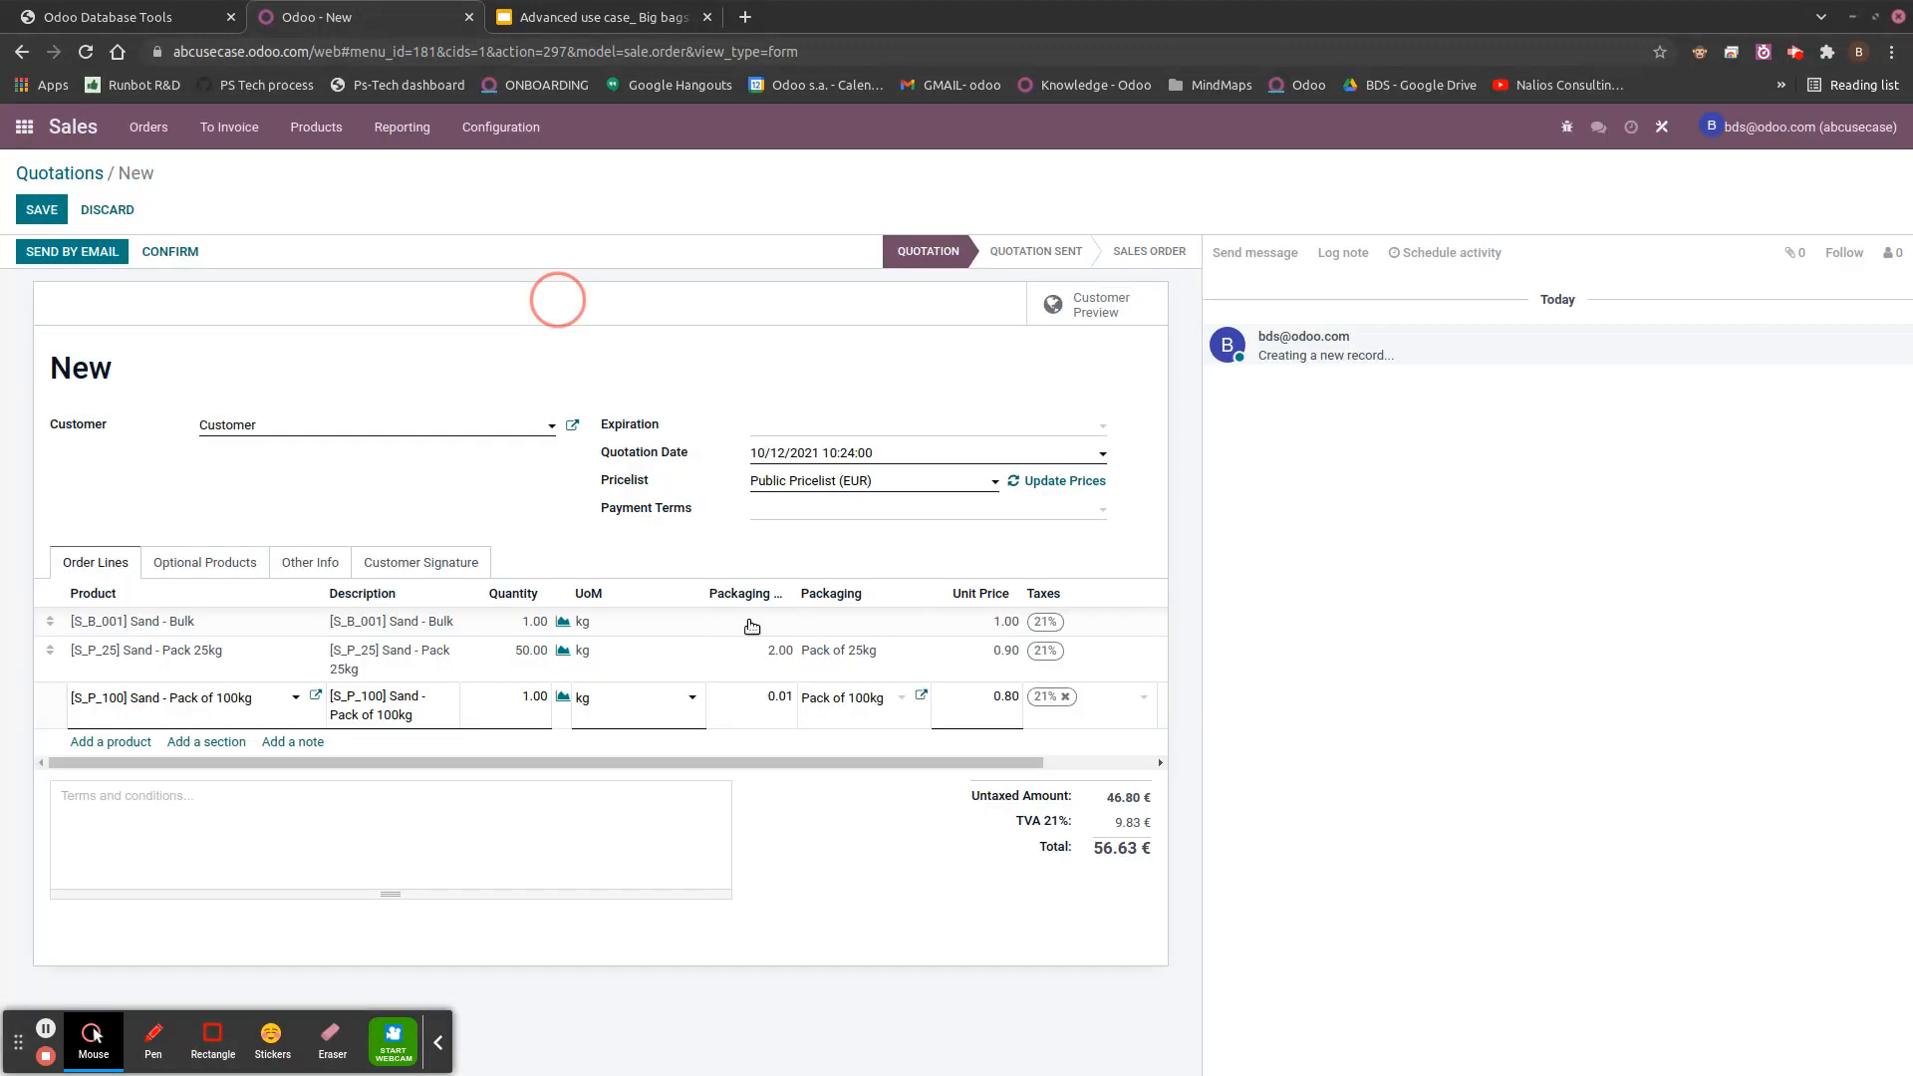
text(1)
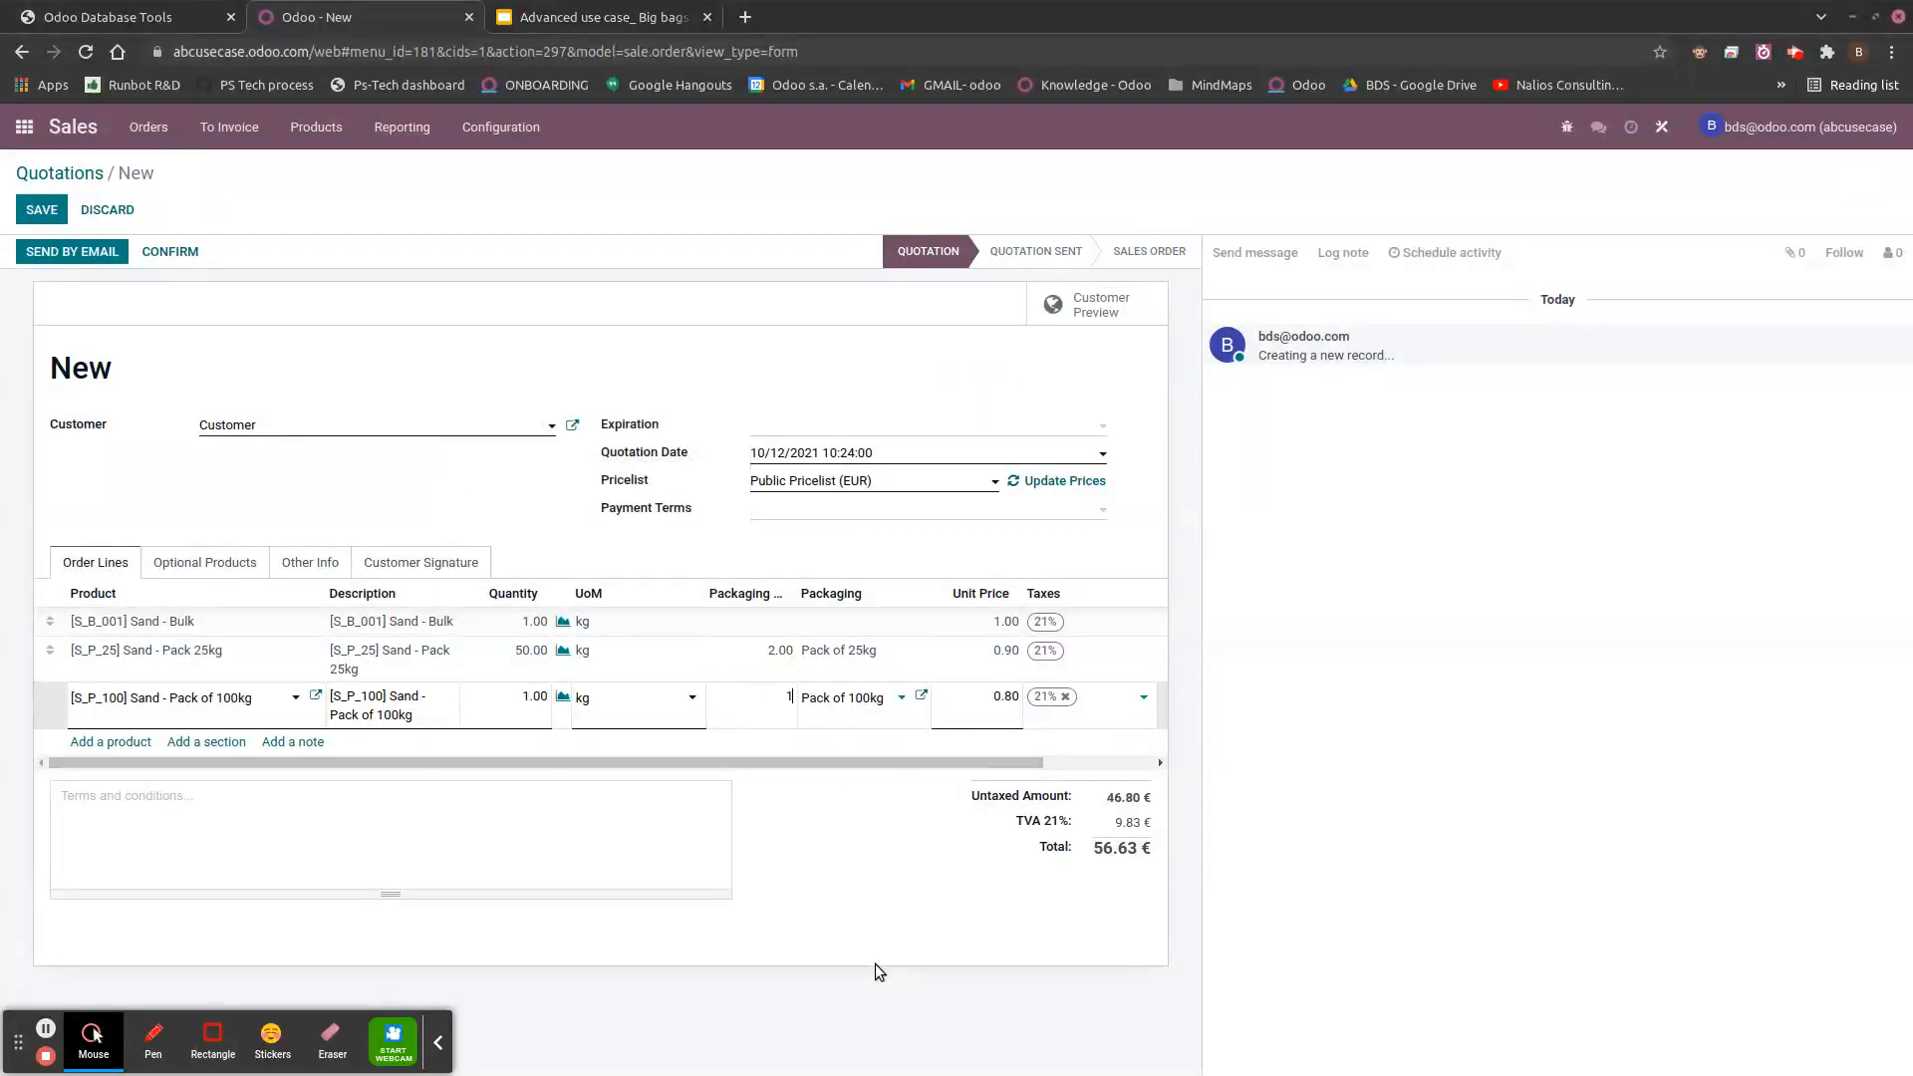
click(750, 781)
drag(728, 760, 1027, 756)
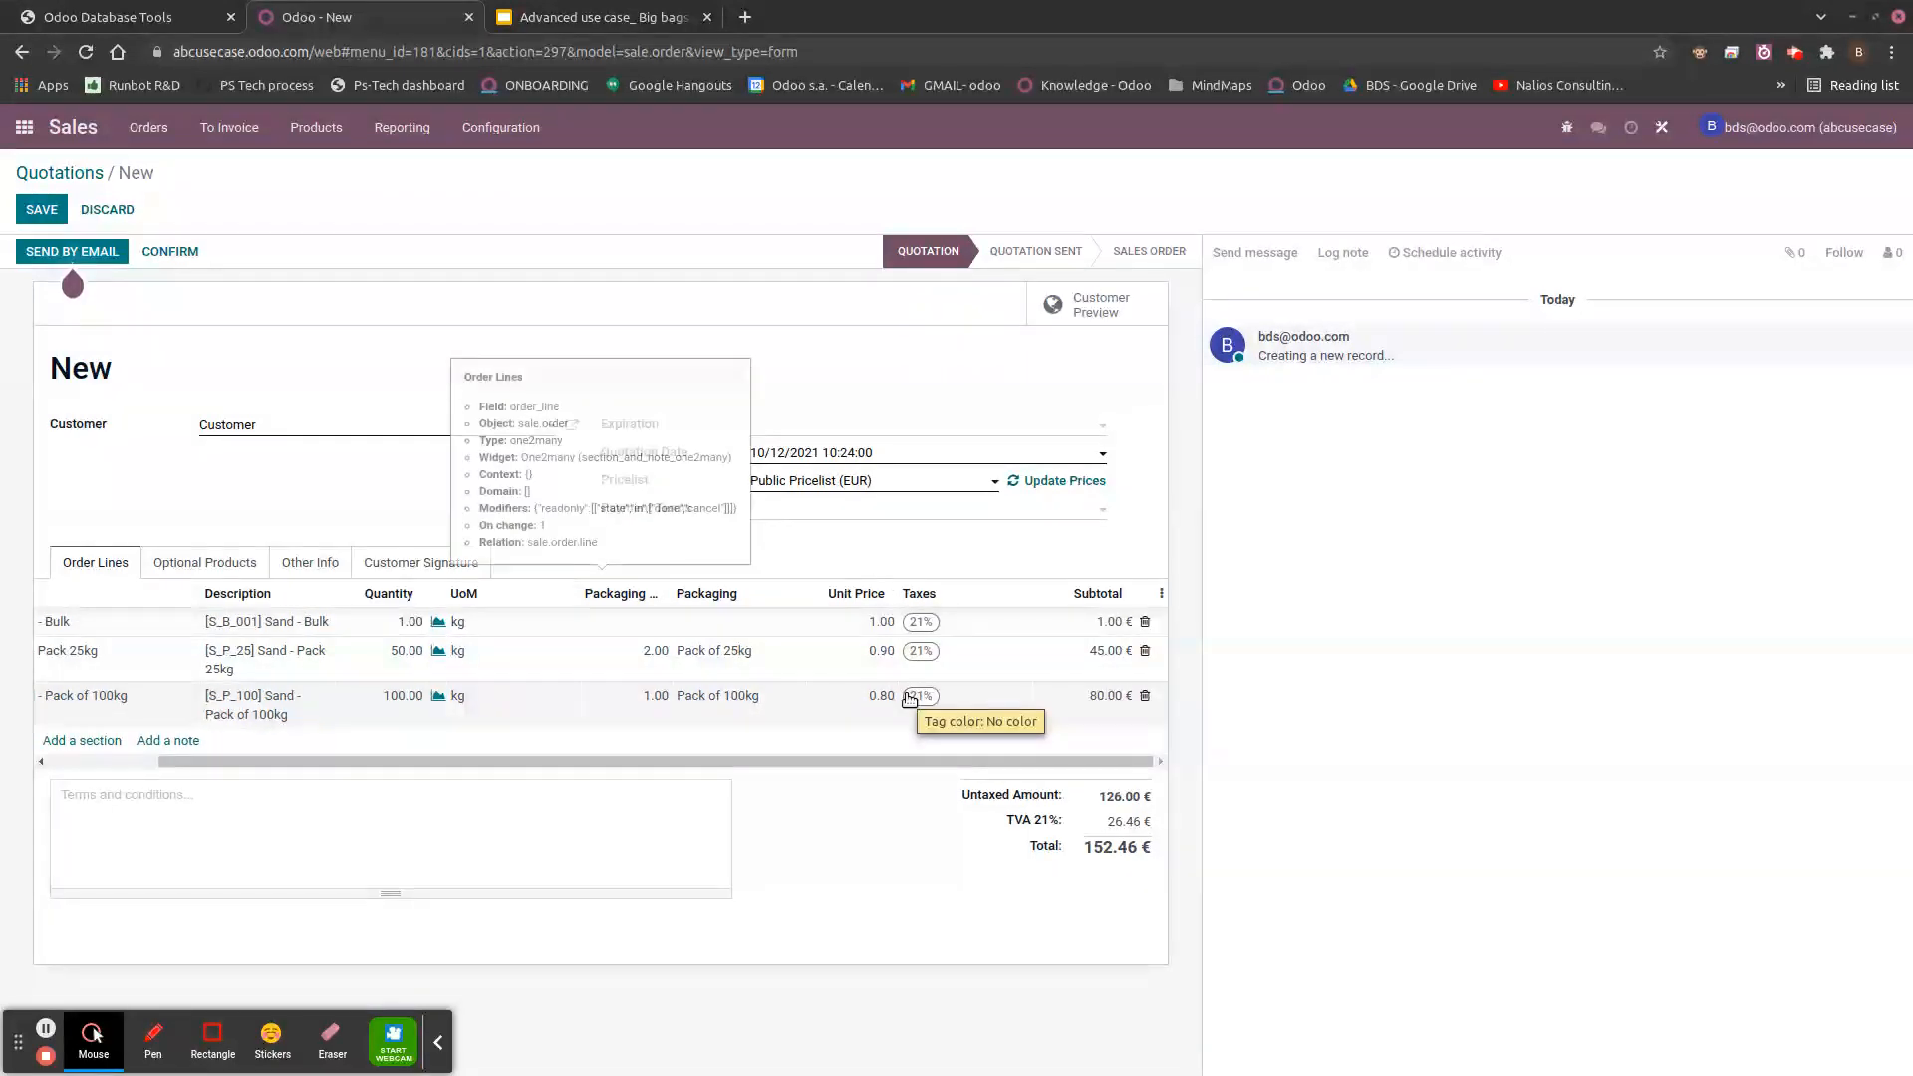
click(943, 763)
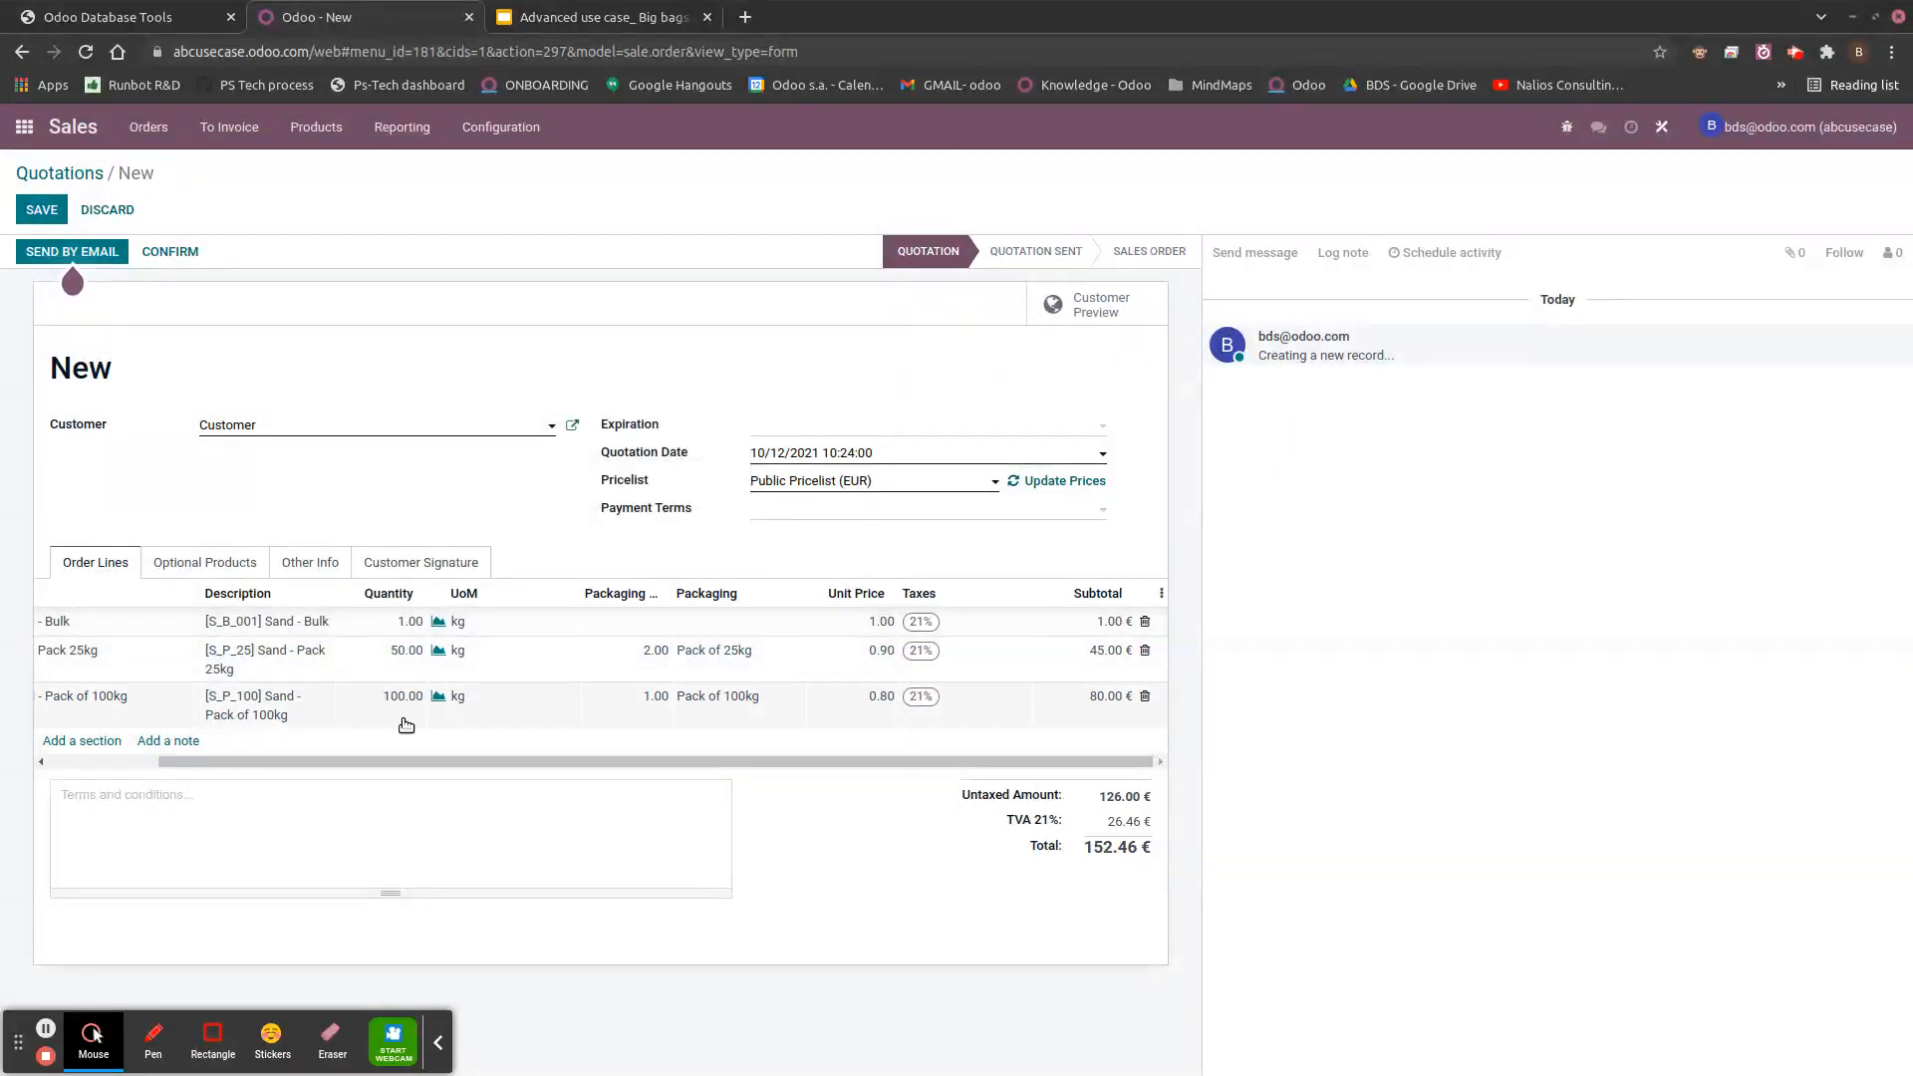
click(734, 762)
drag(766, 763, 342, 768)
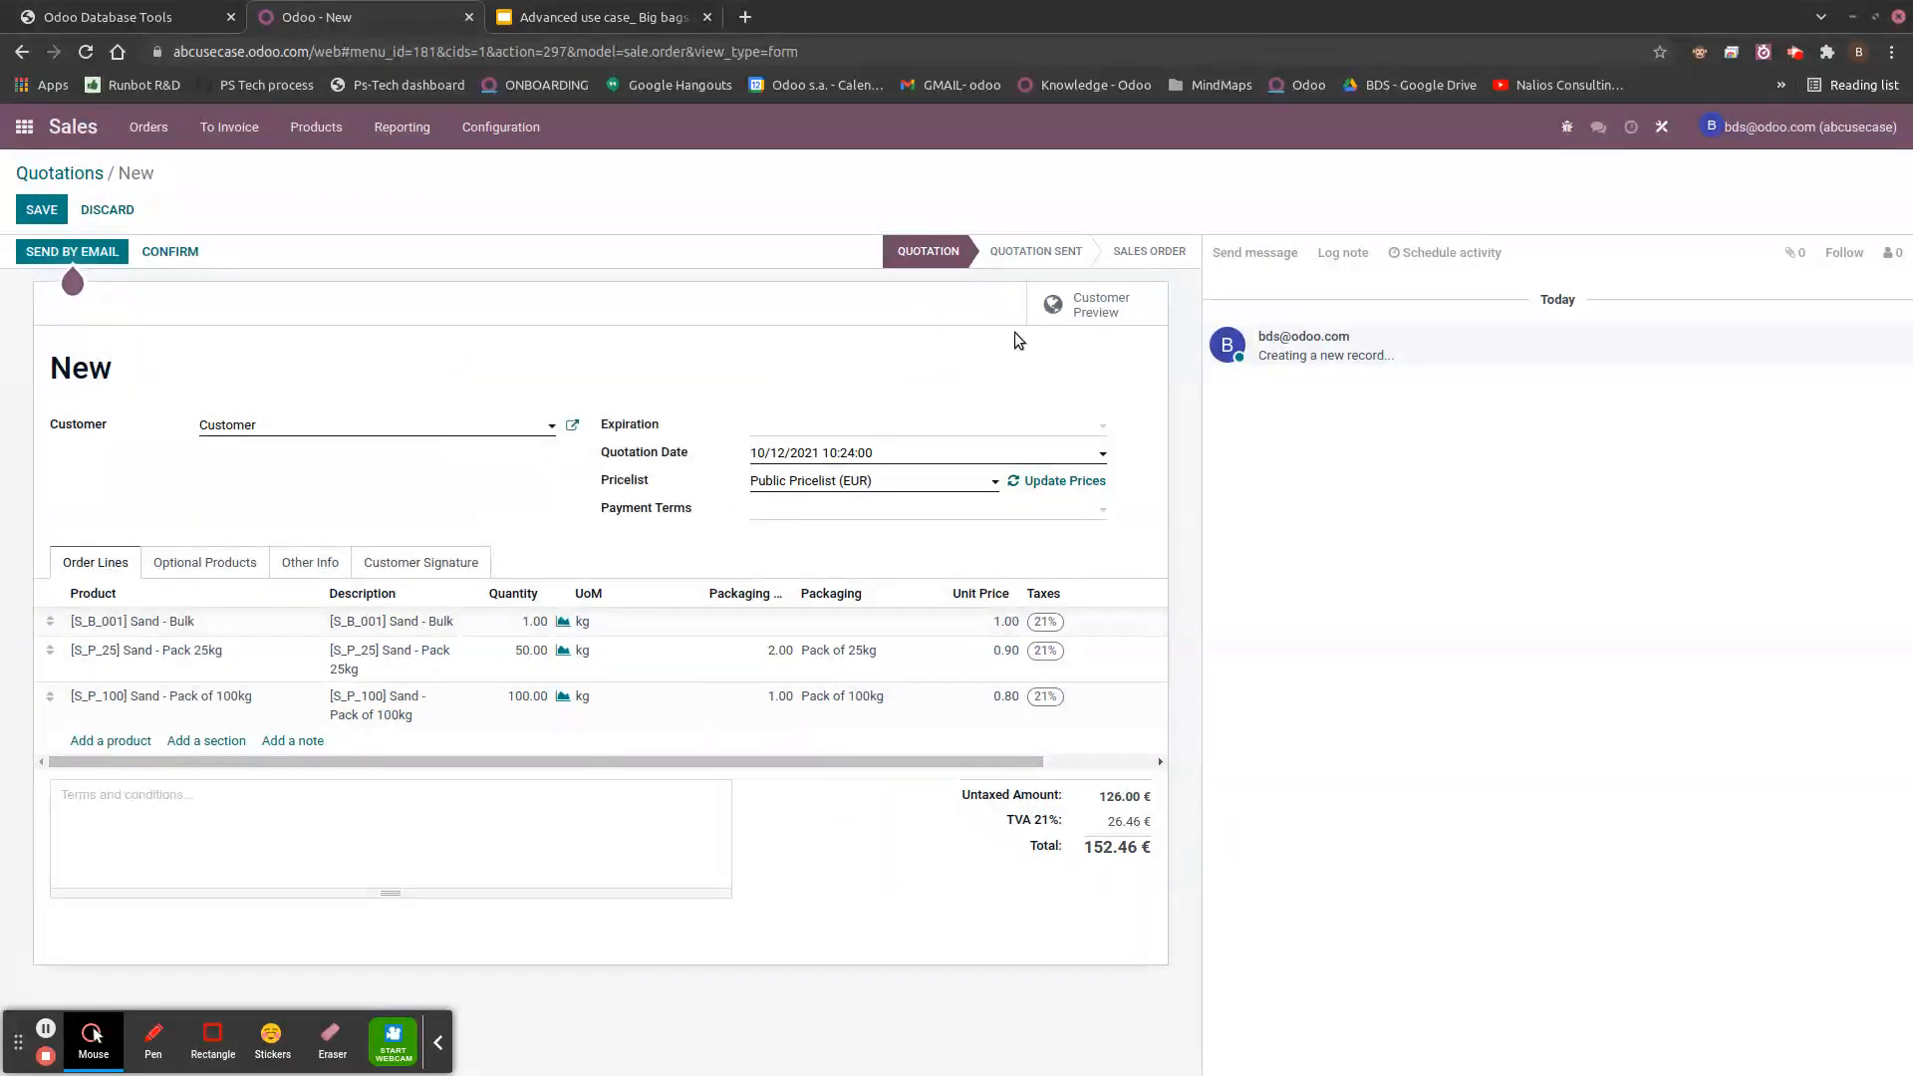
- Confirm the quotation and validate its delivery order as an immediate transfer of all quantities
click(159, 256)
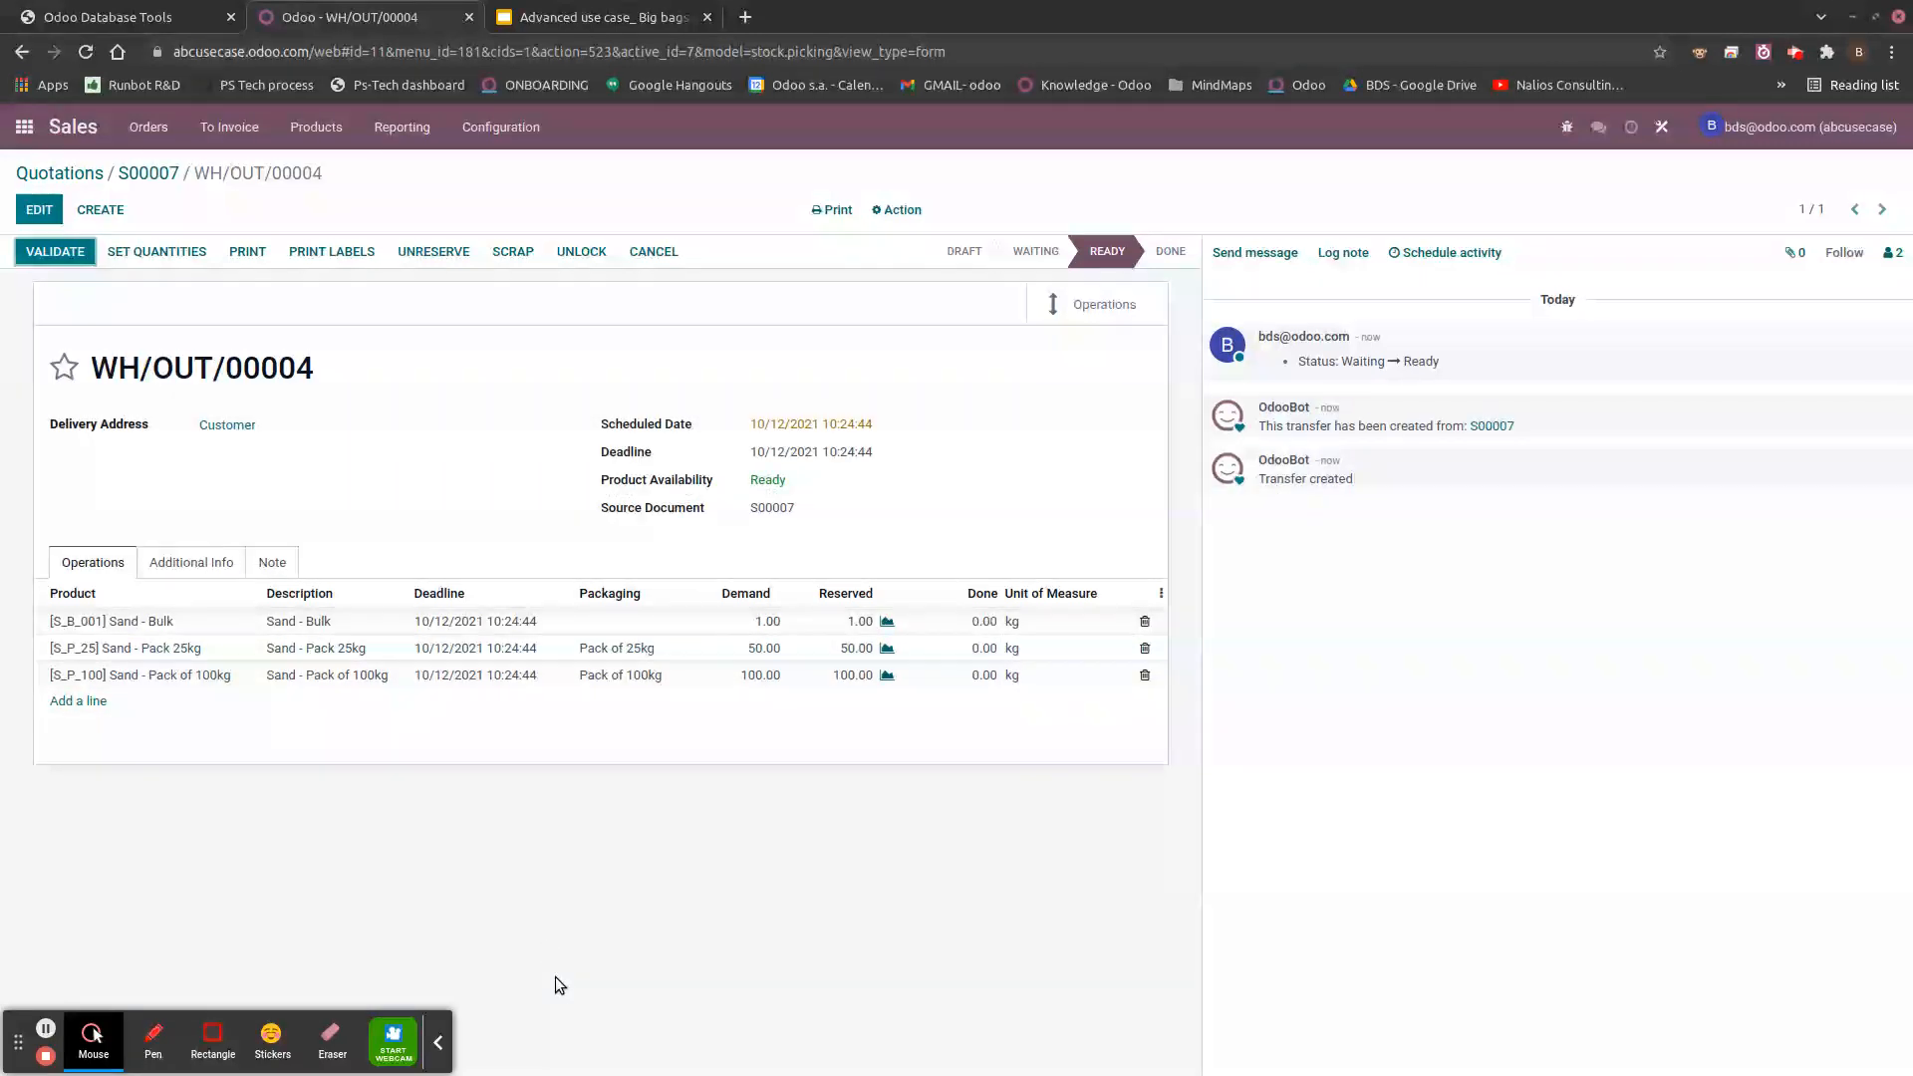
click(80, 255)
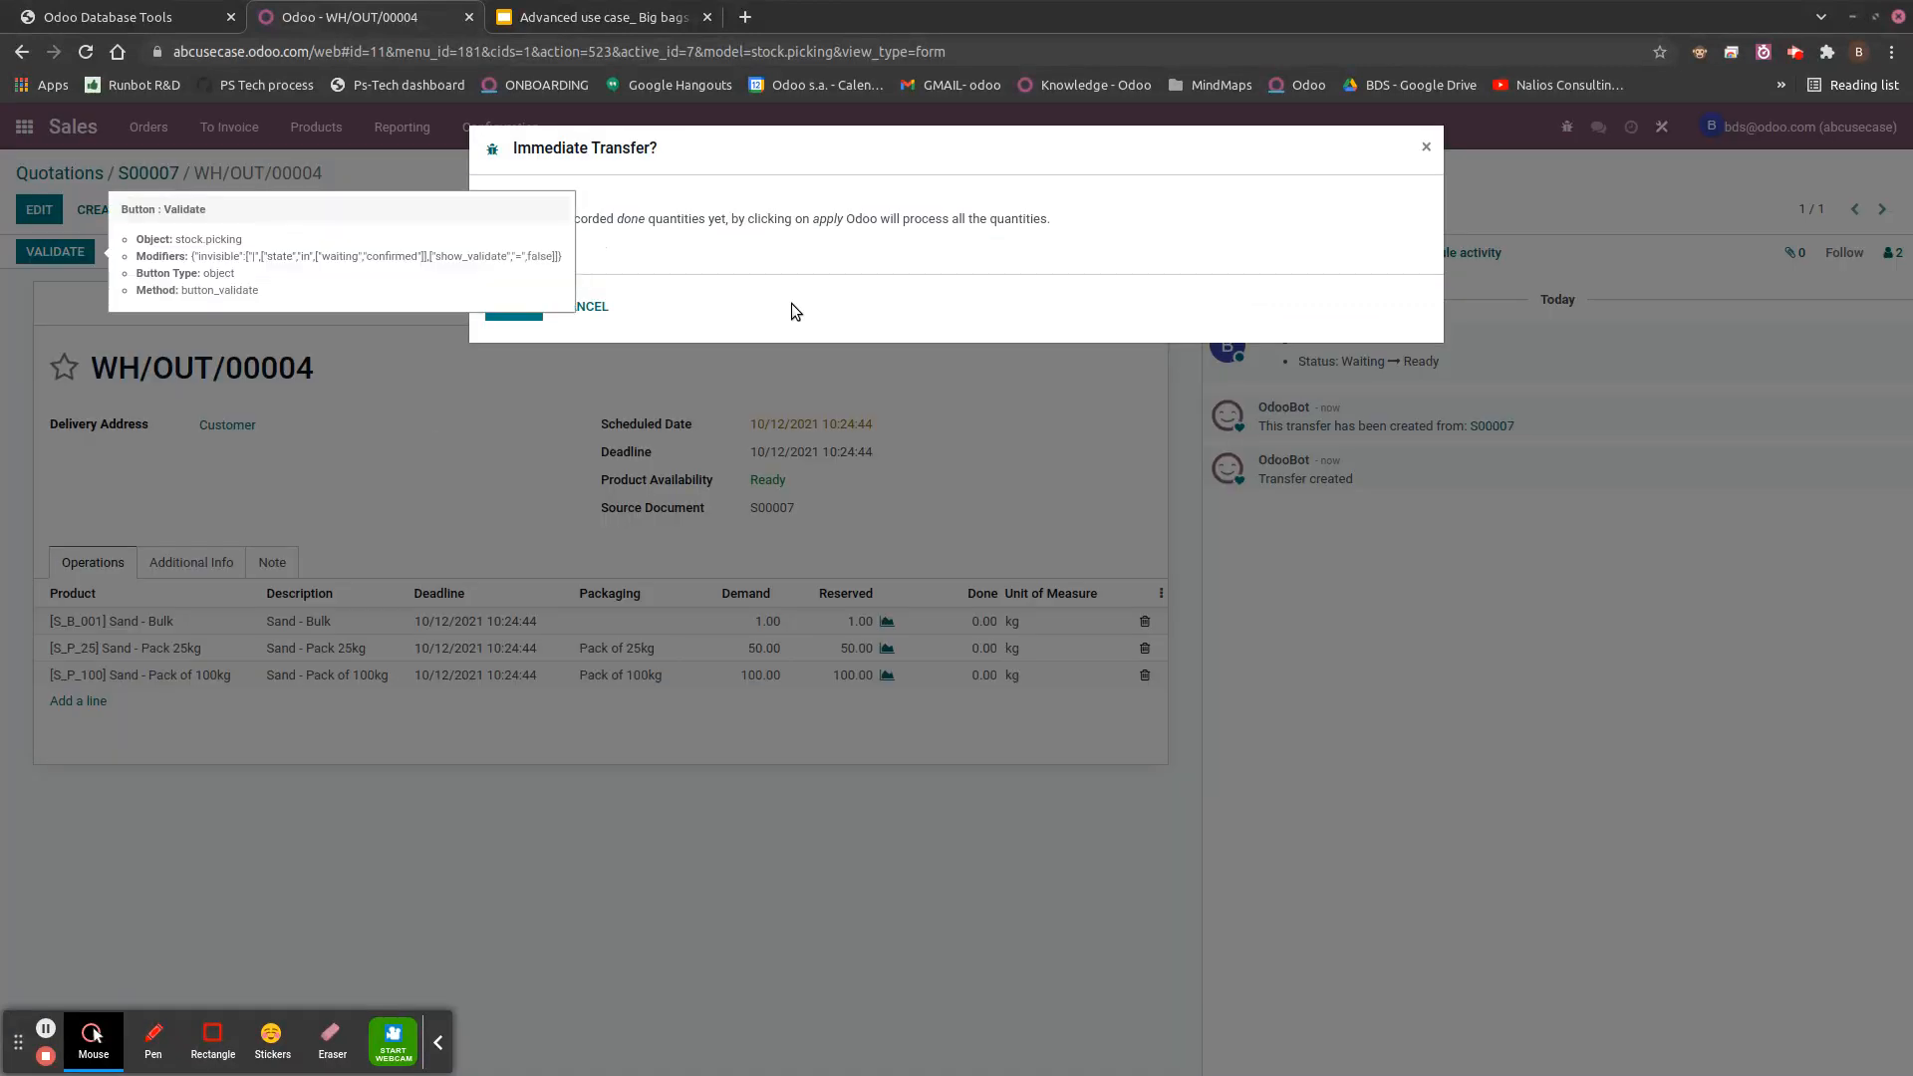
click(529, 309)
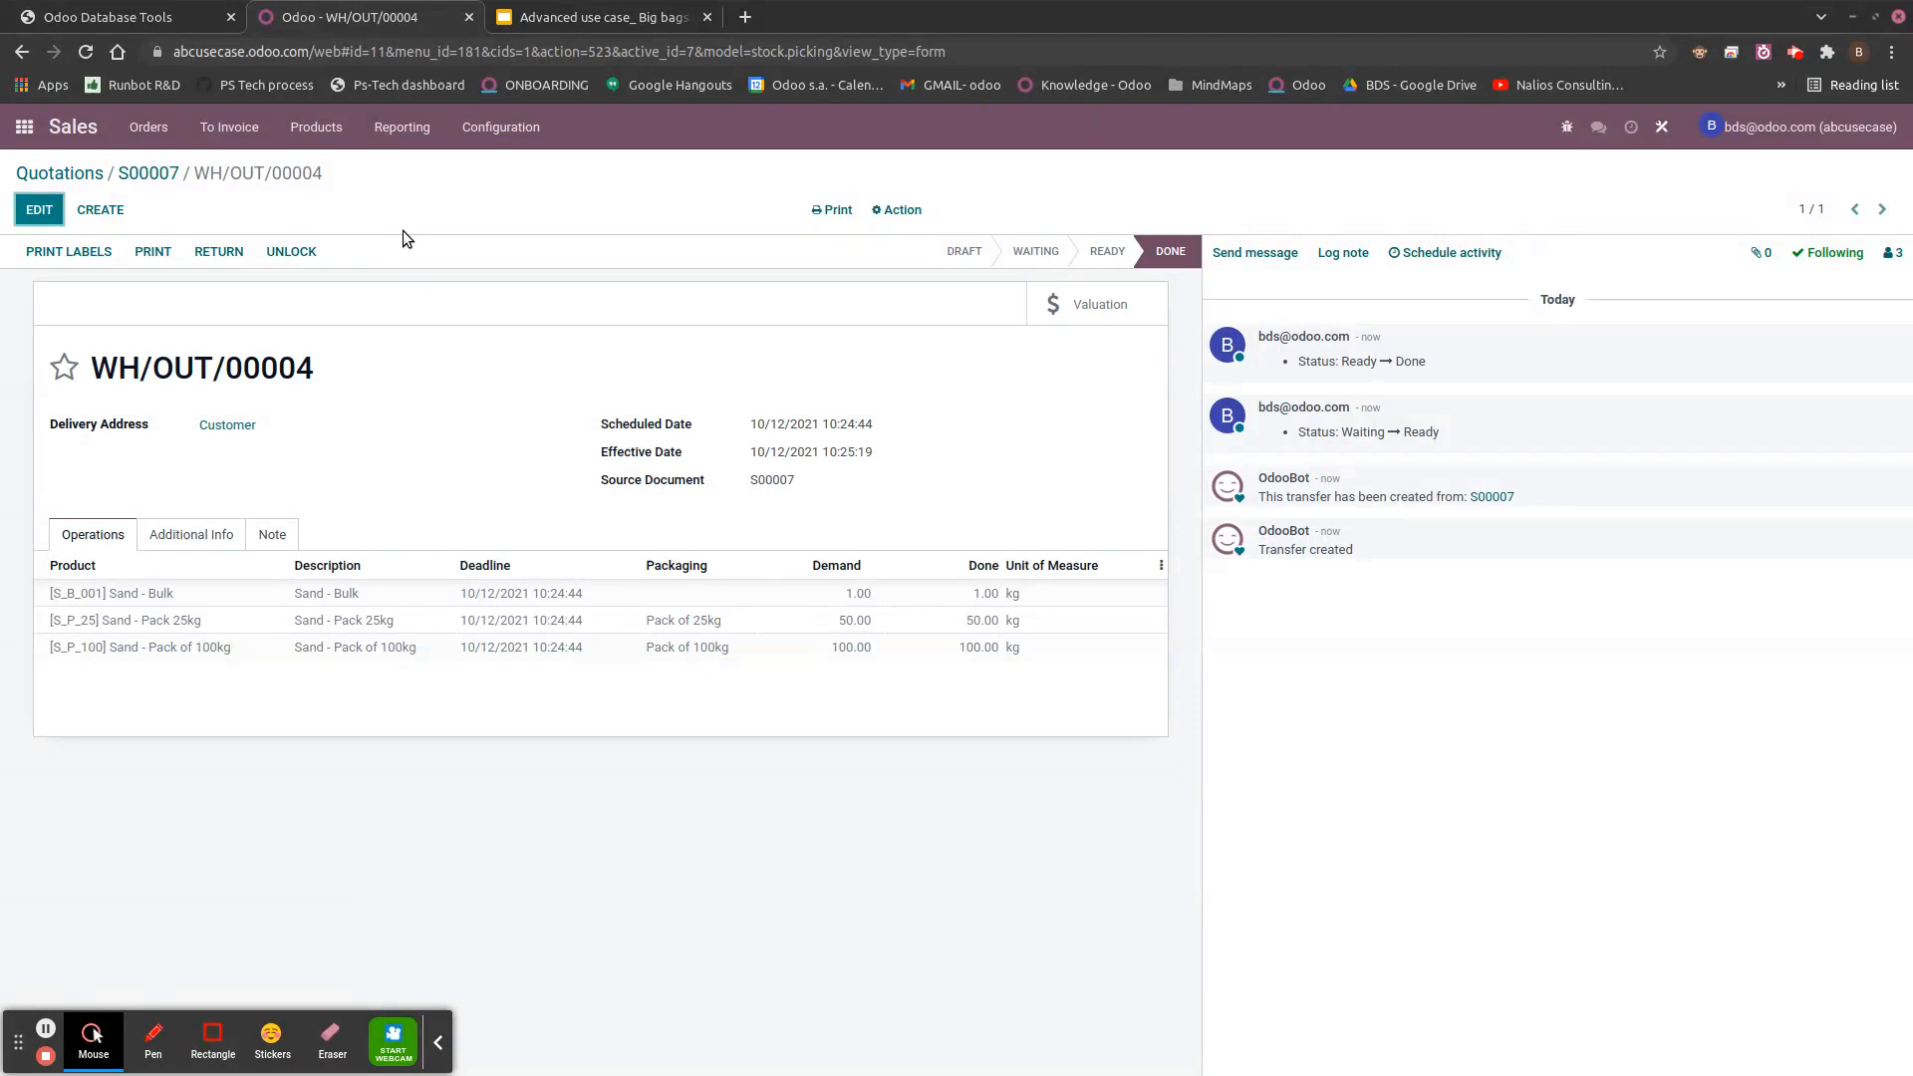
- Show the sellable products as a list grouped by Product Category and expand Option 1 to examine the sand stock levels
click(317, 127)
click(339, 180)
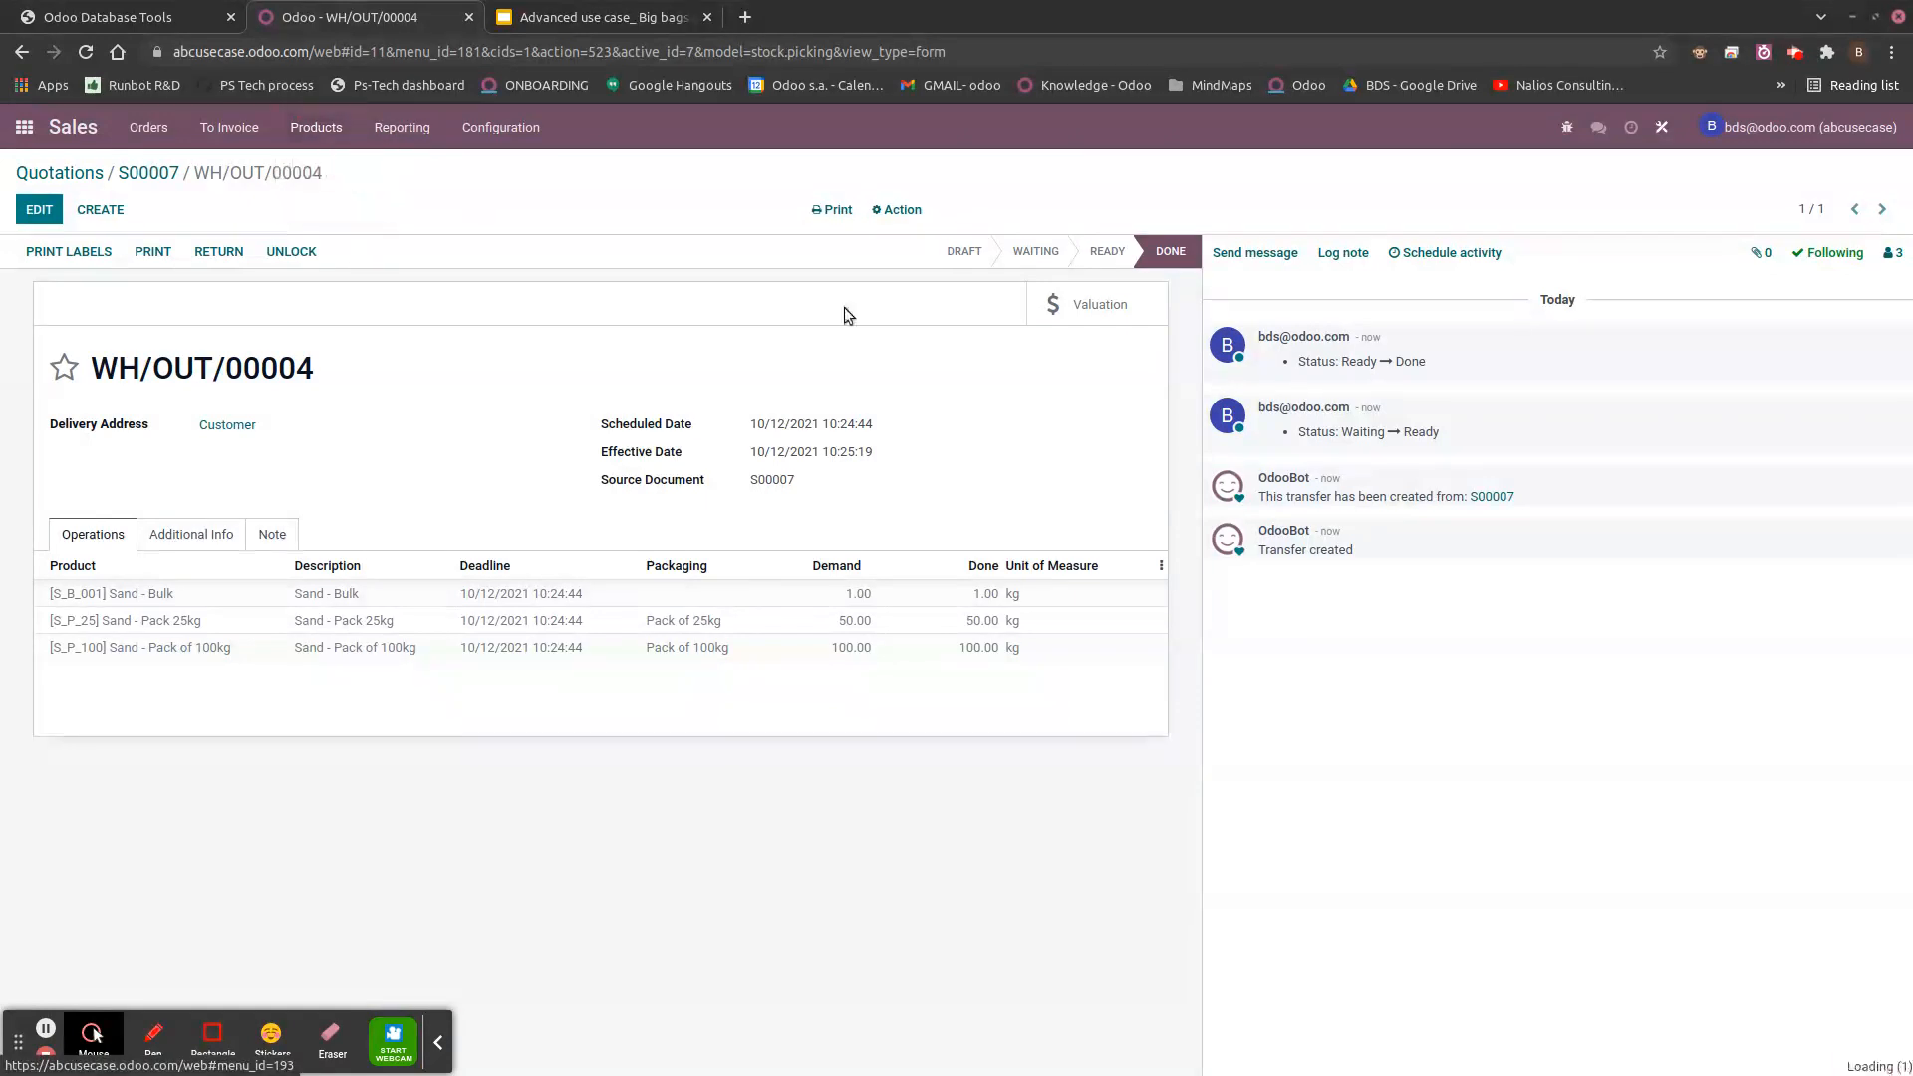
click(1853, 209)
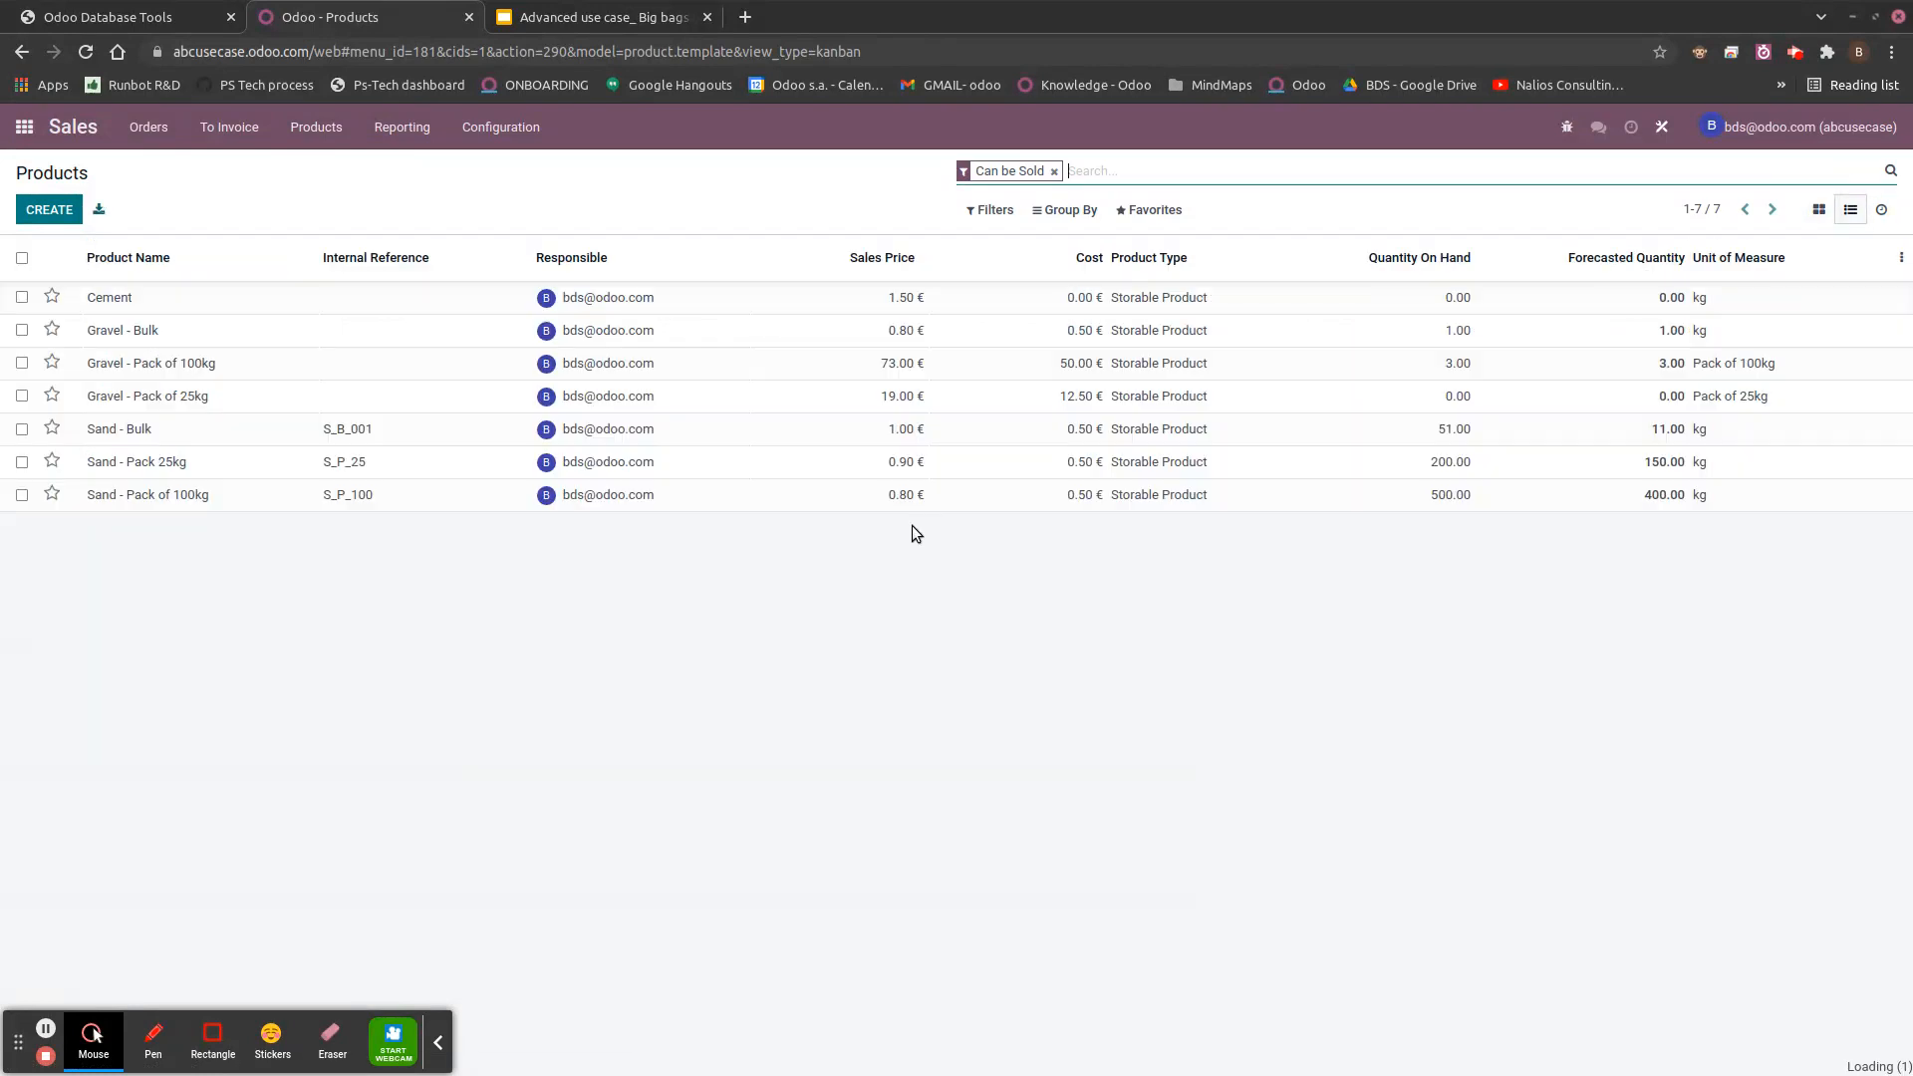
click(1086, 212)
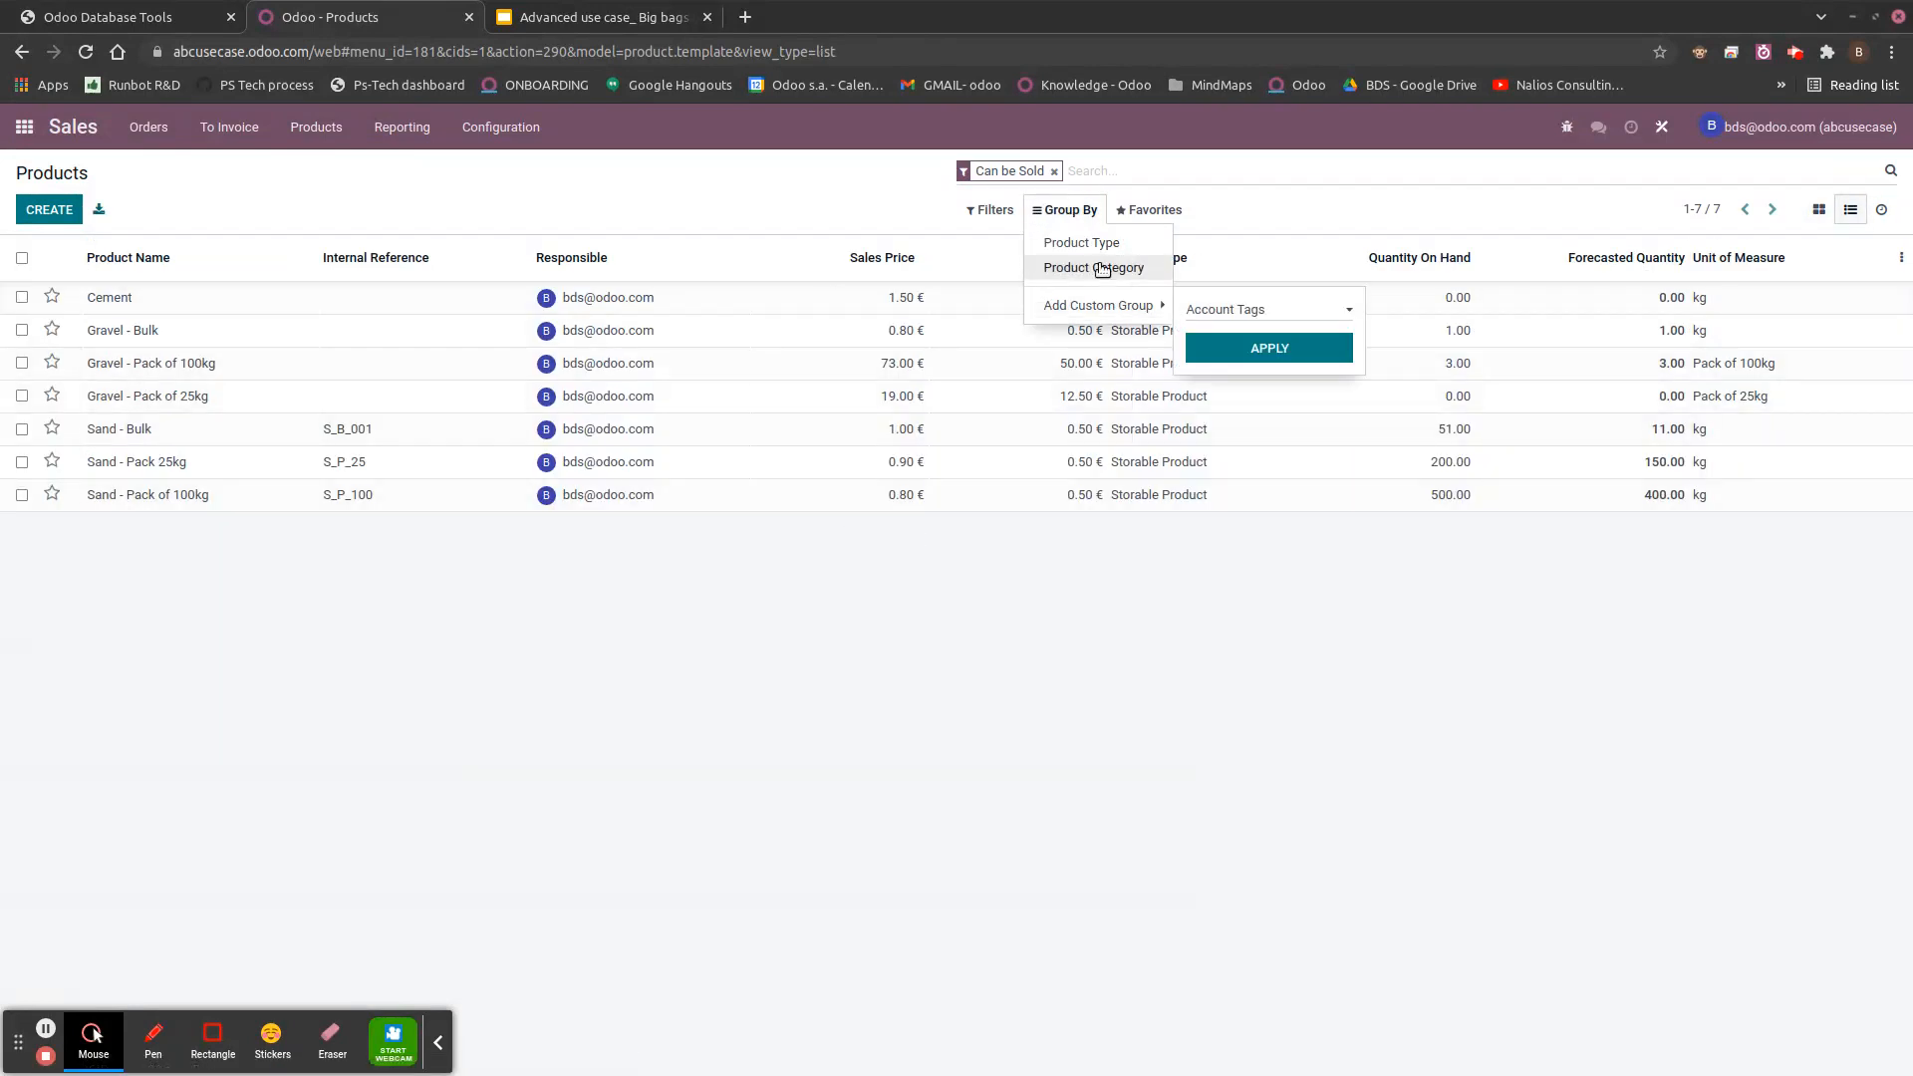
click(1124, 269)
click(30, 294)
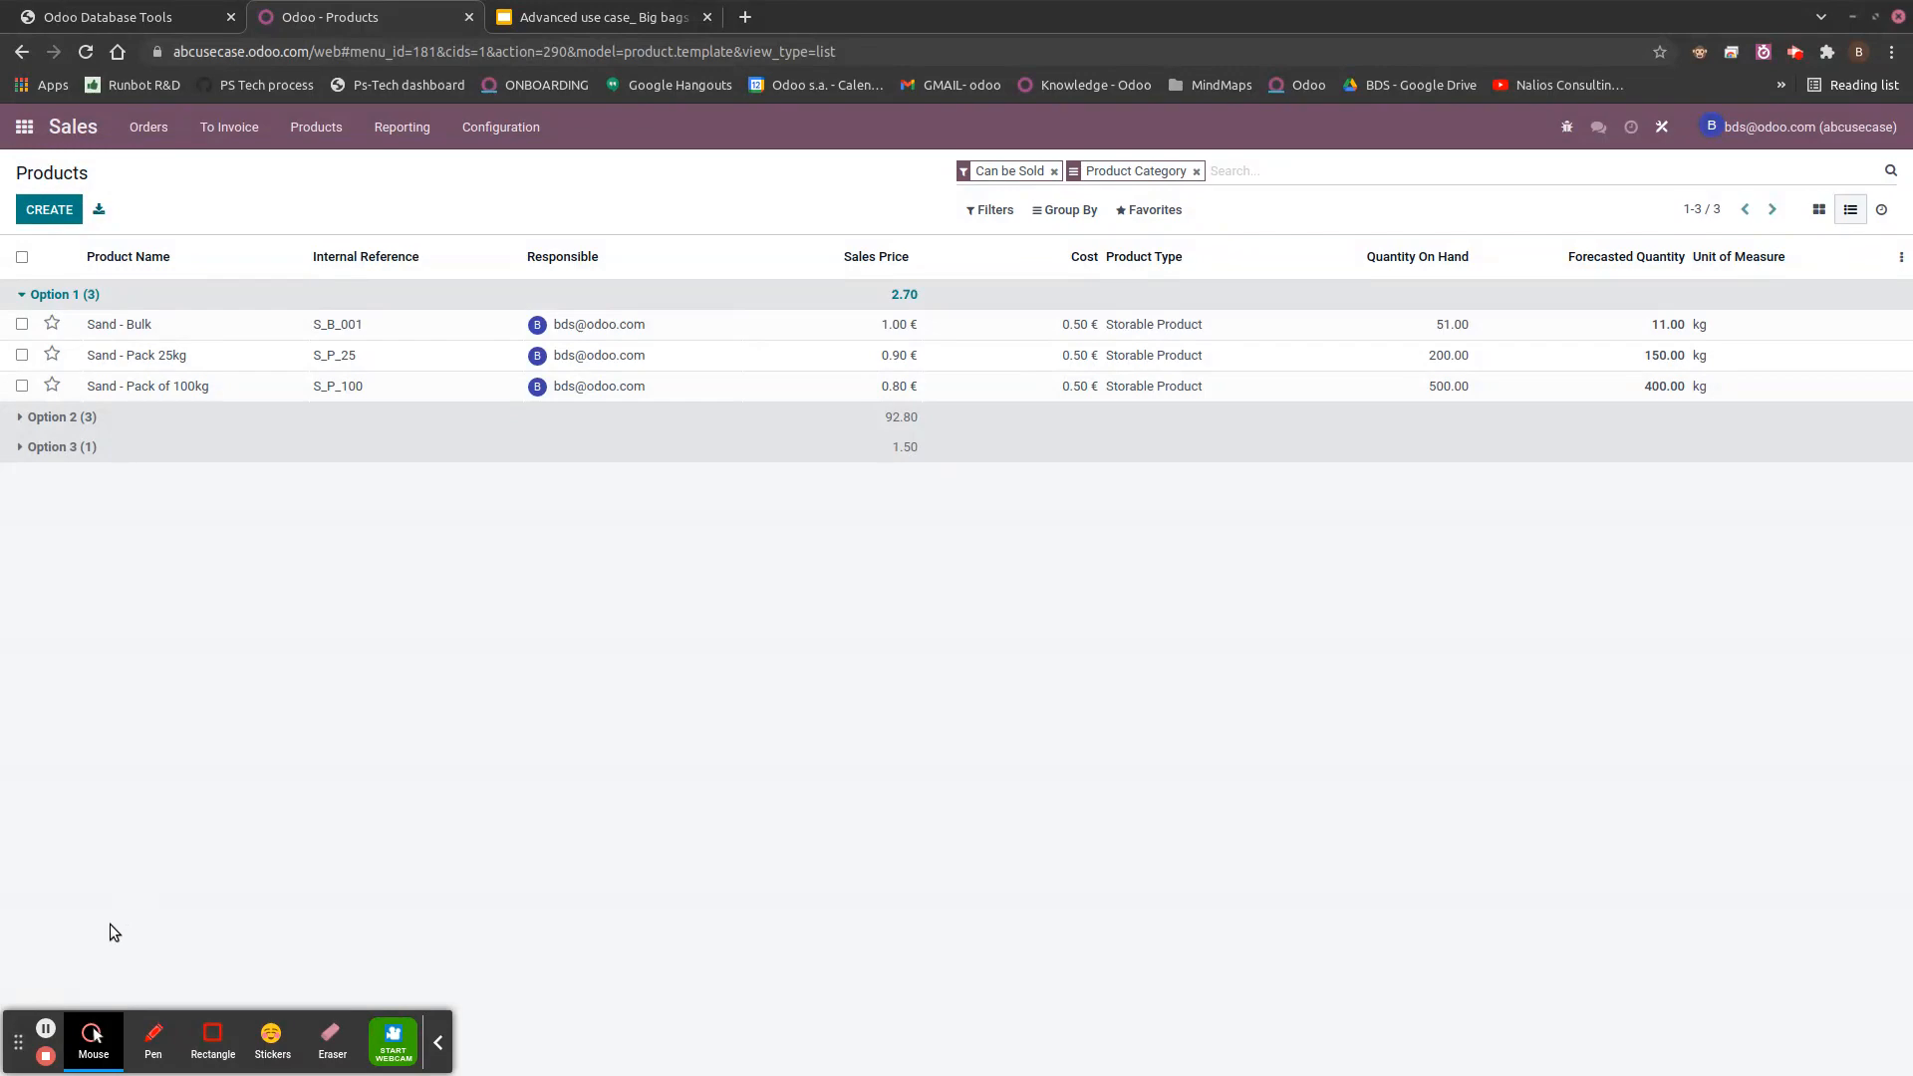
click(44, 1029)
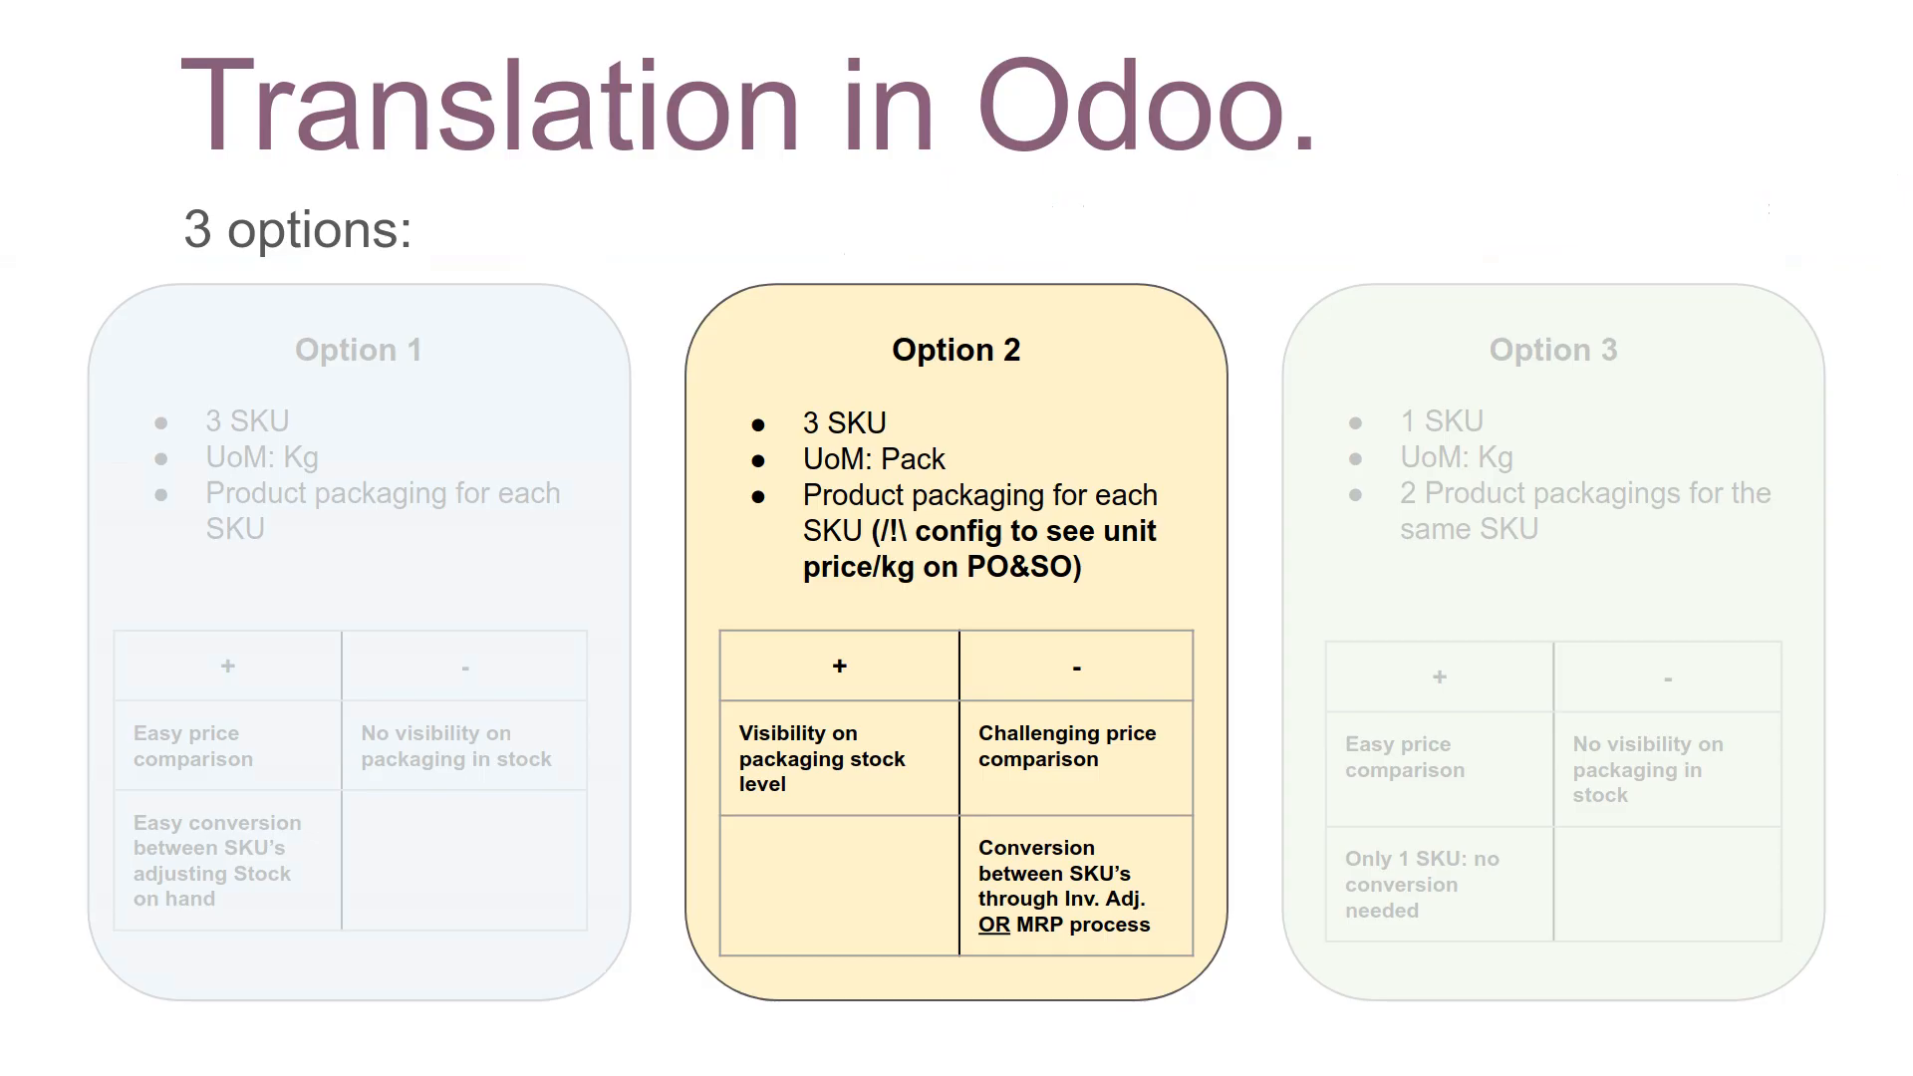
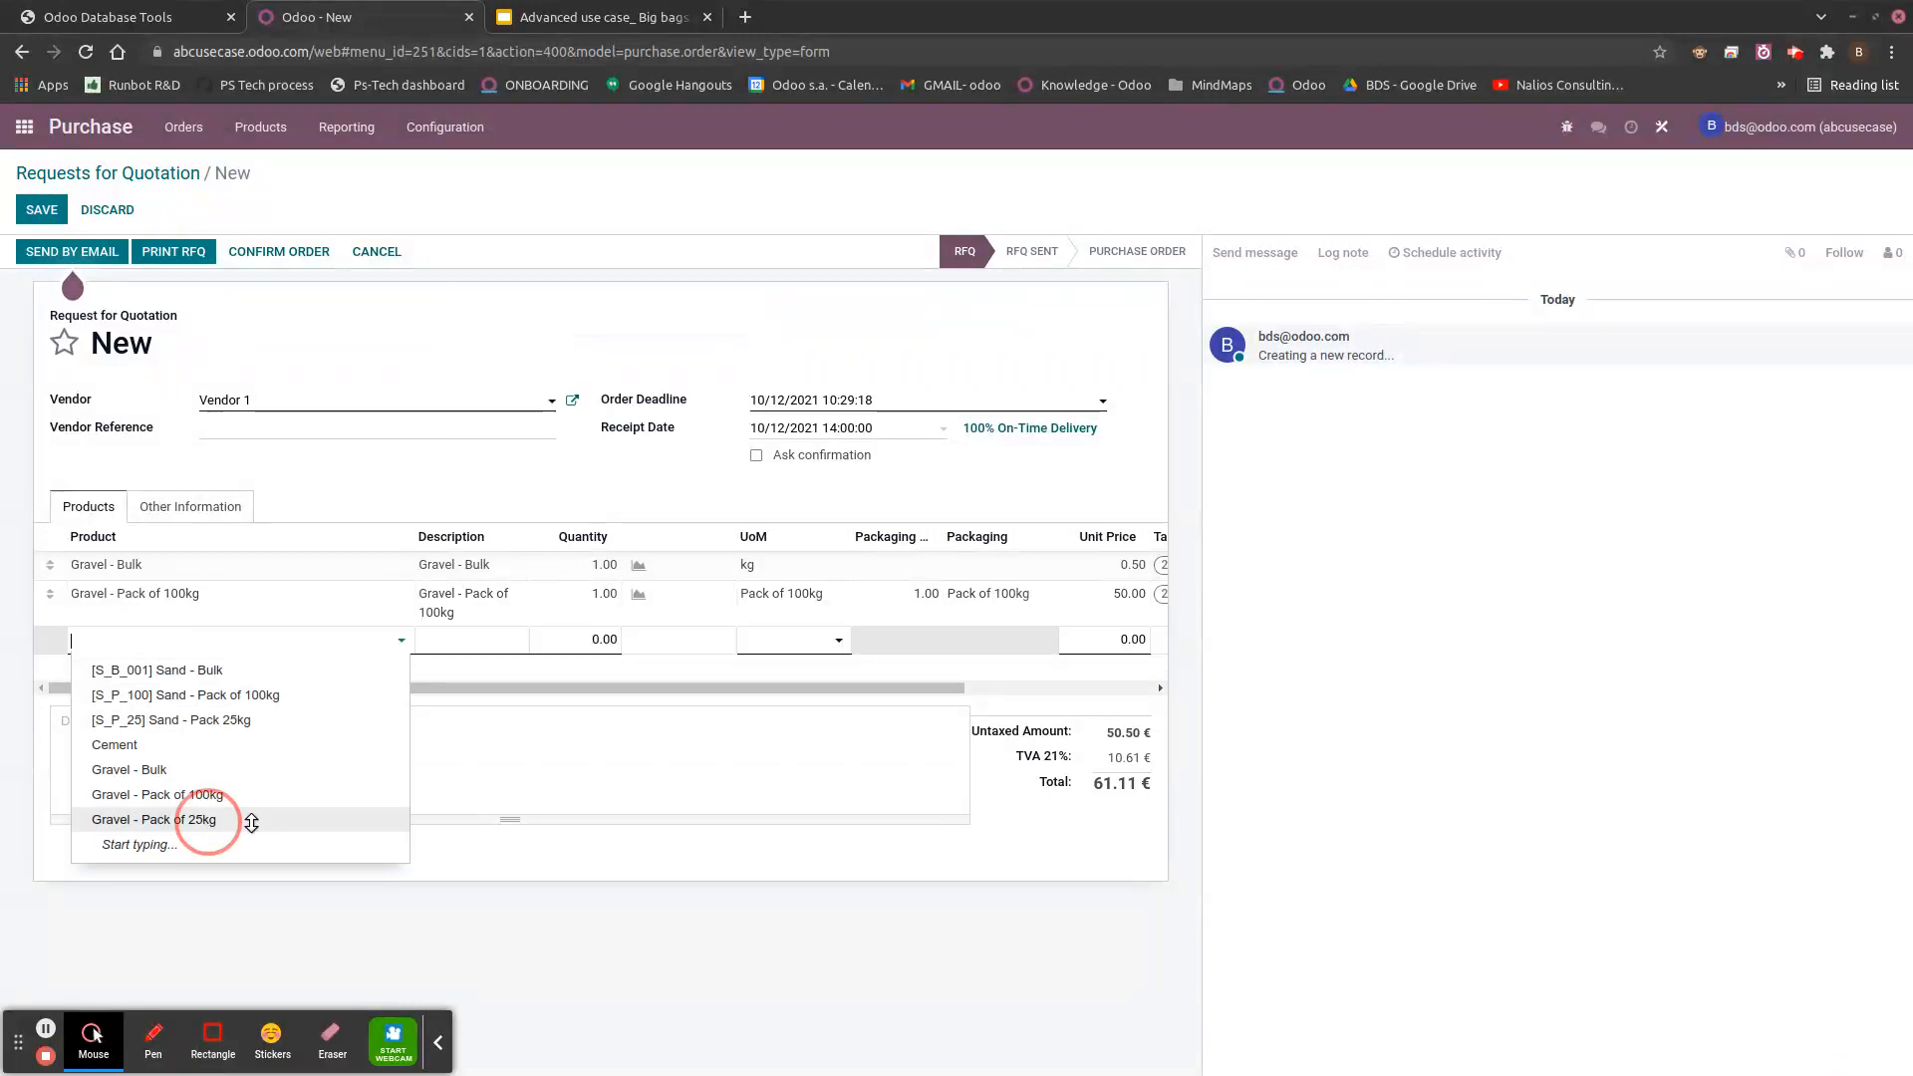
- Add an order line for Gravel - Pack of 25kg to the request for quotation and narrow the Product column
click(205, 821)
drag(407, 537, 286, 529)
click(632, 977)
- Set the order quantities to 5 for Gravel - Pack of 100kg and 3 for Gravel - Pack of 25kg
click(480, 598)
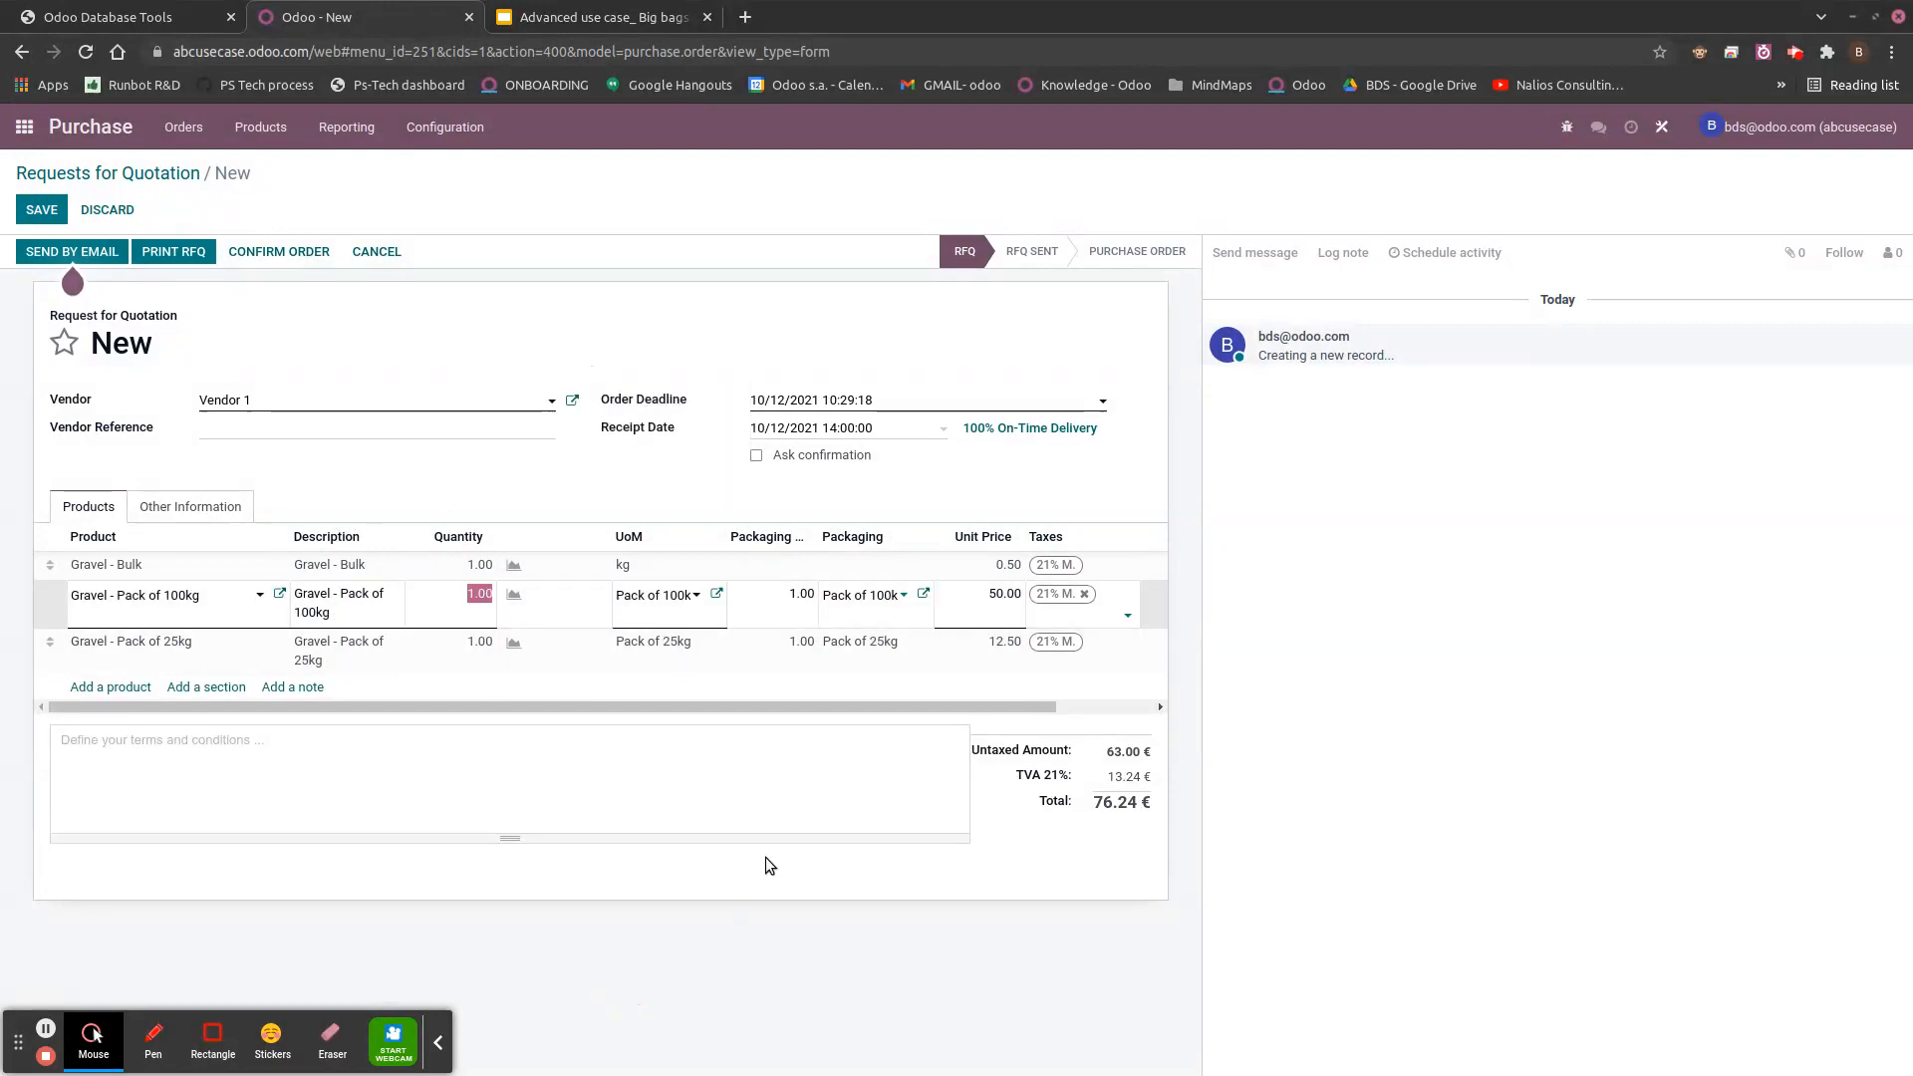
text(5)
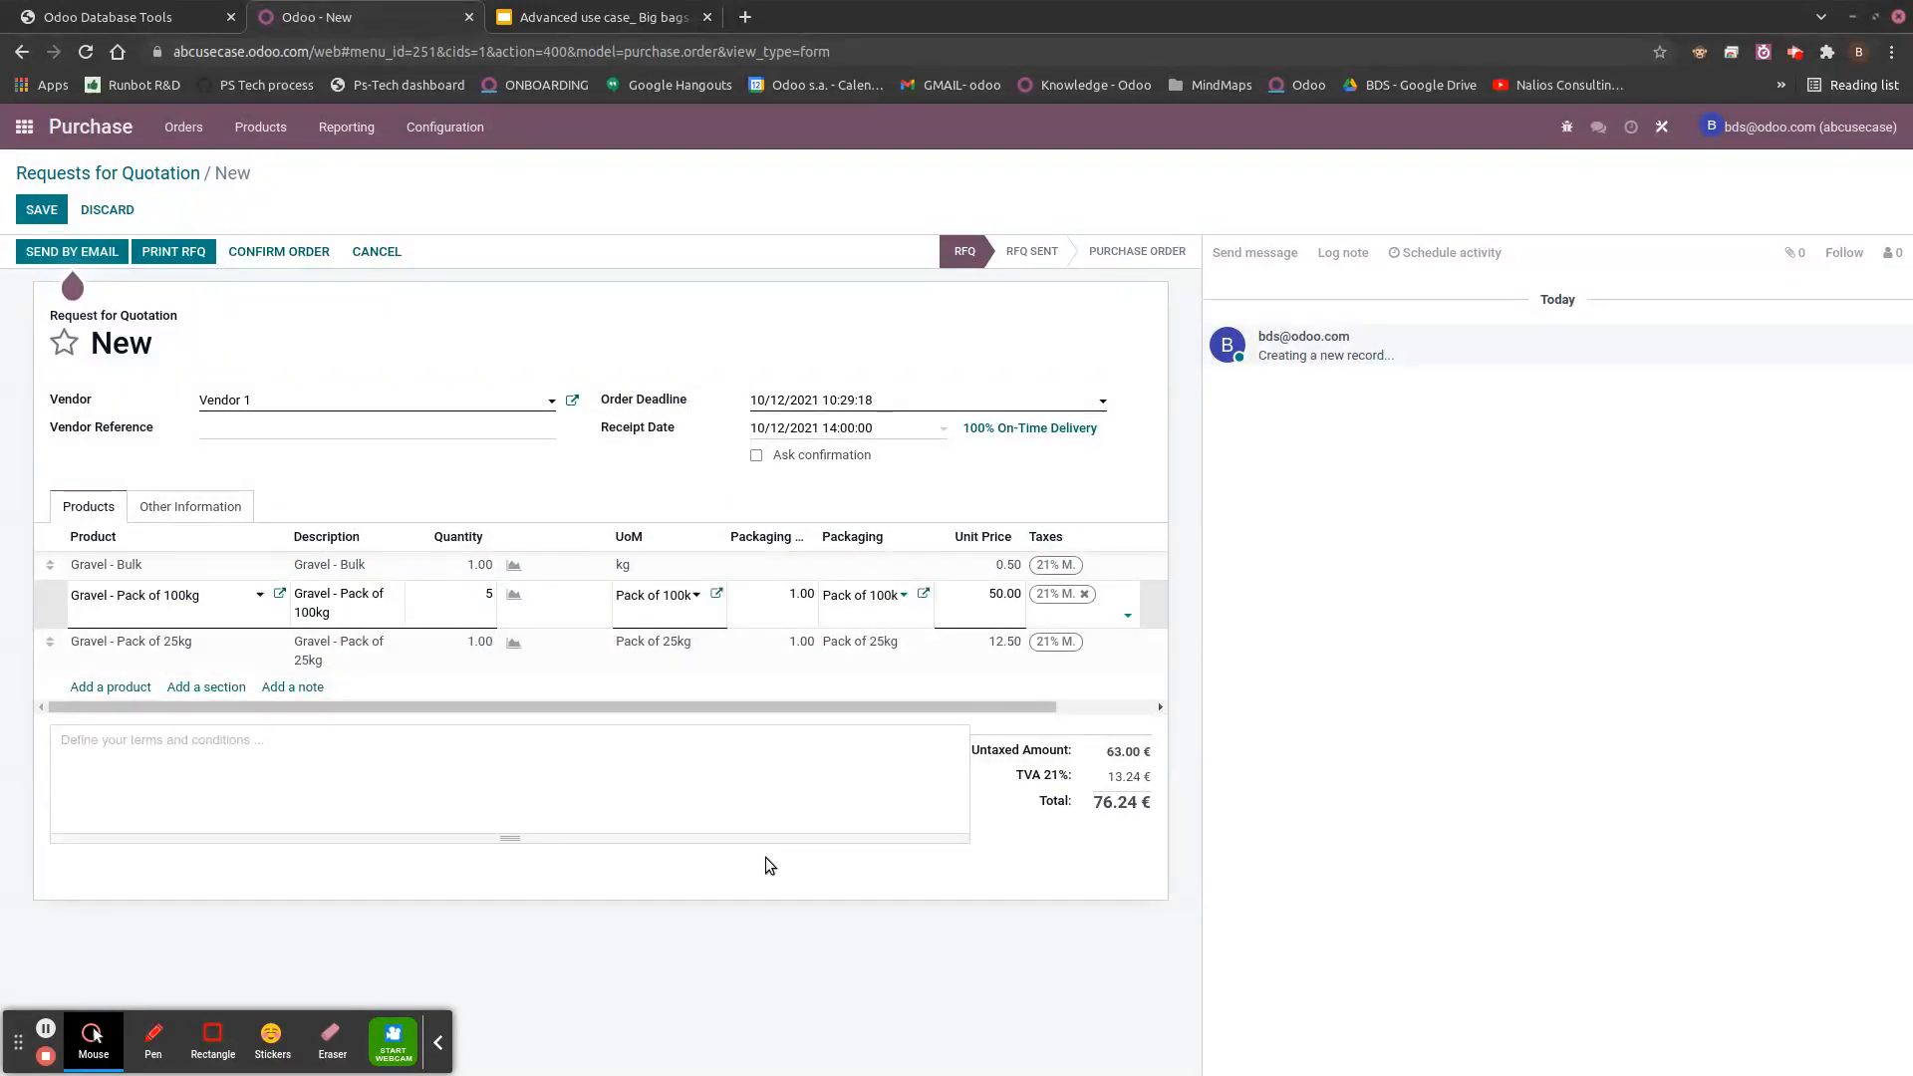
click(468, 646)
text(3)
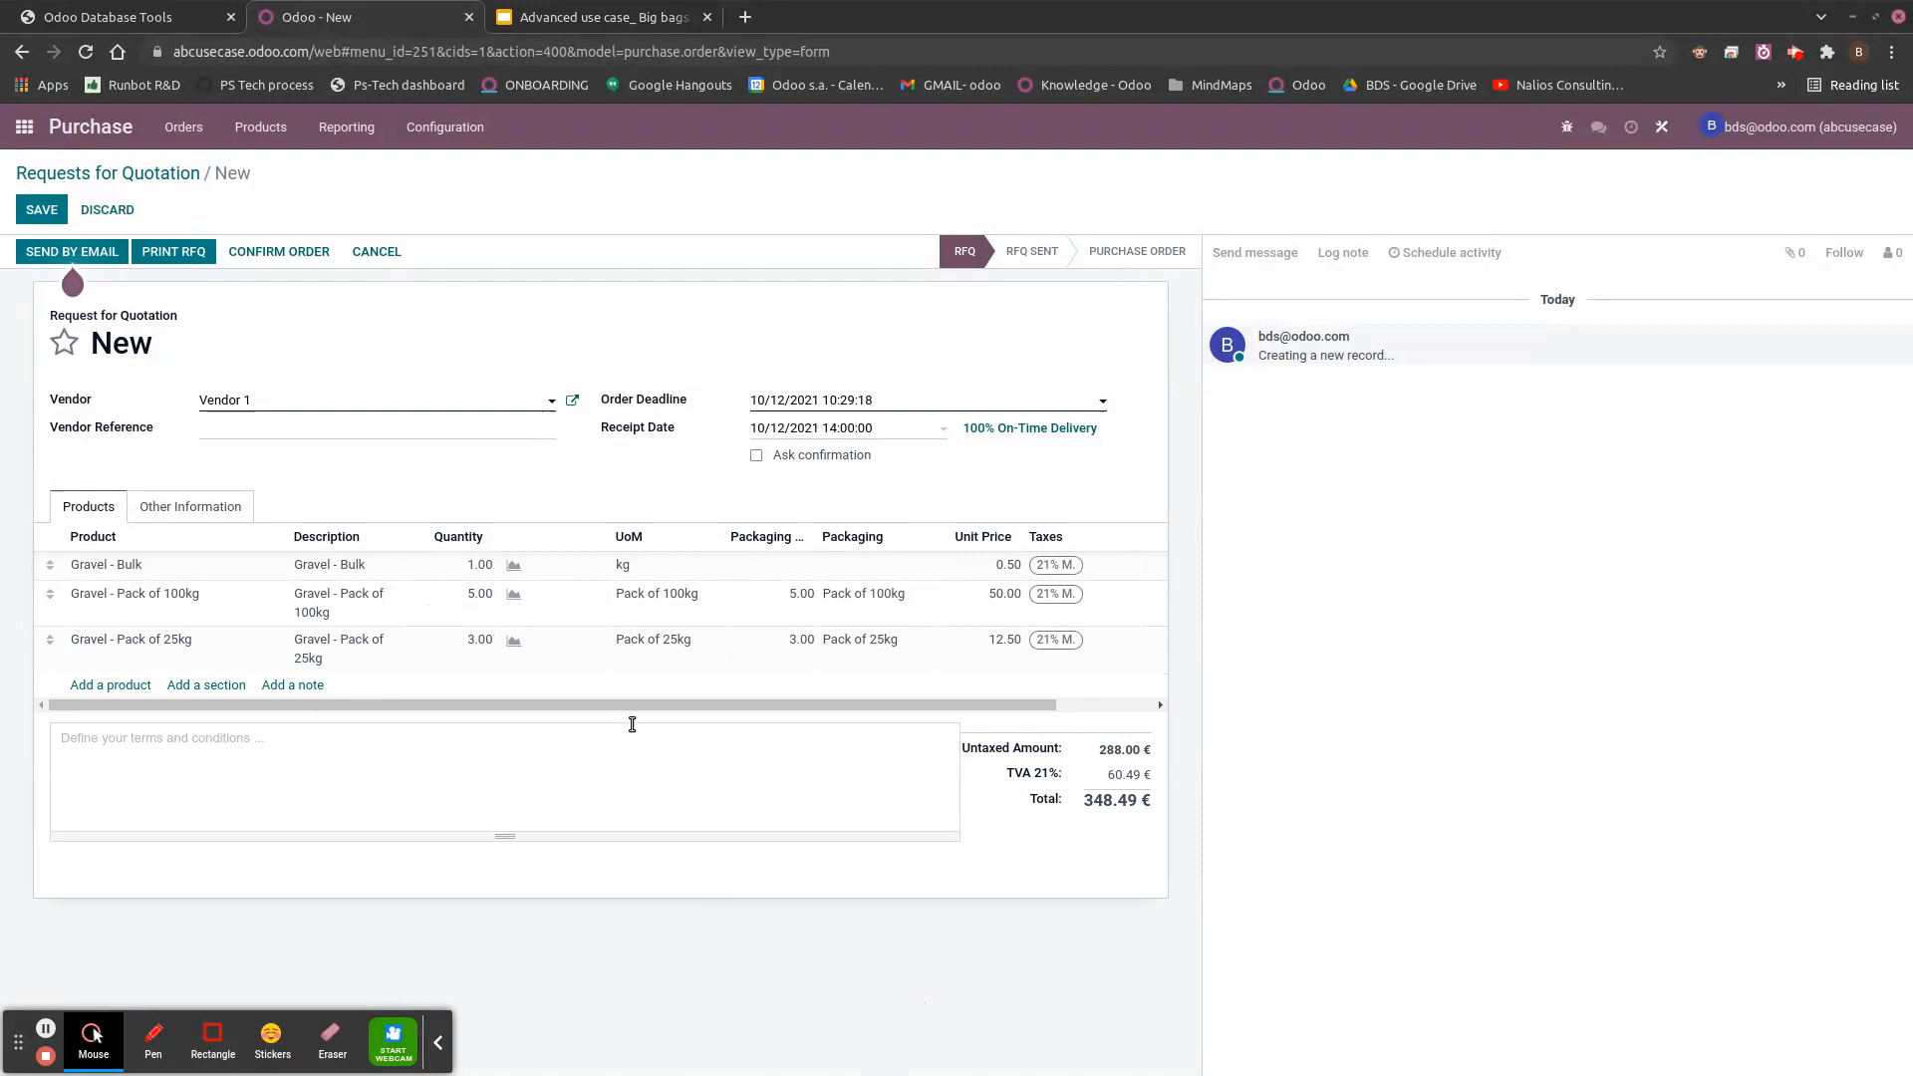
- Set the order quantity of the Gravel - Bulk line to 60
scroll(790, 704, right, 2)
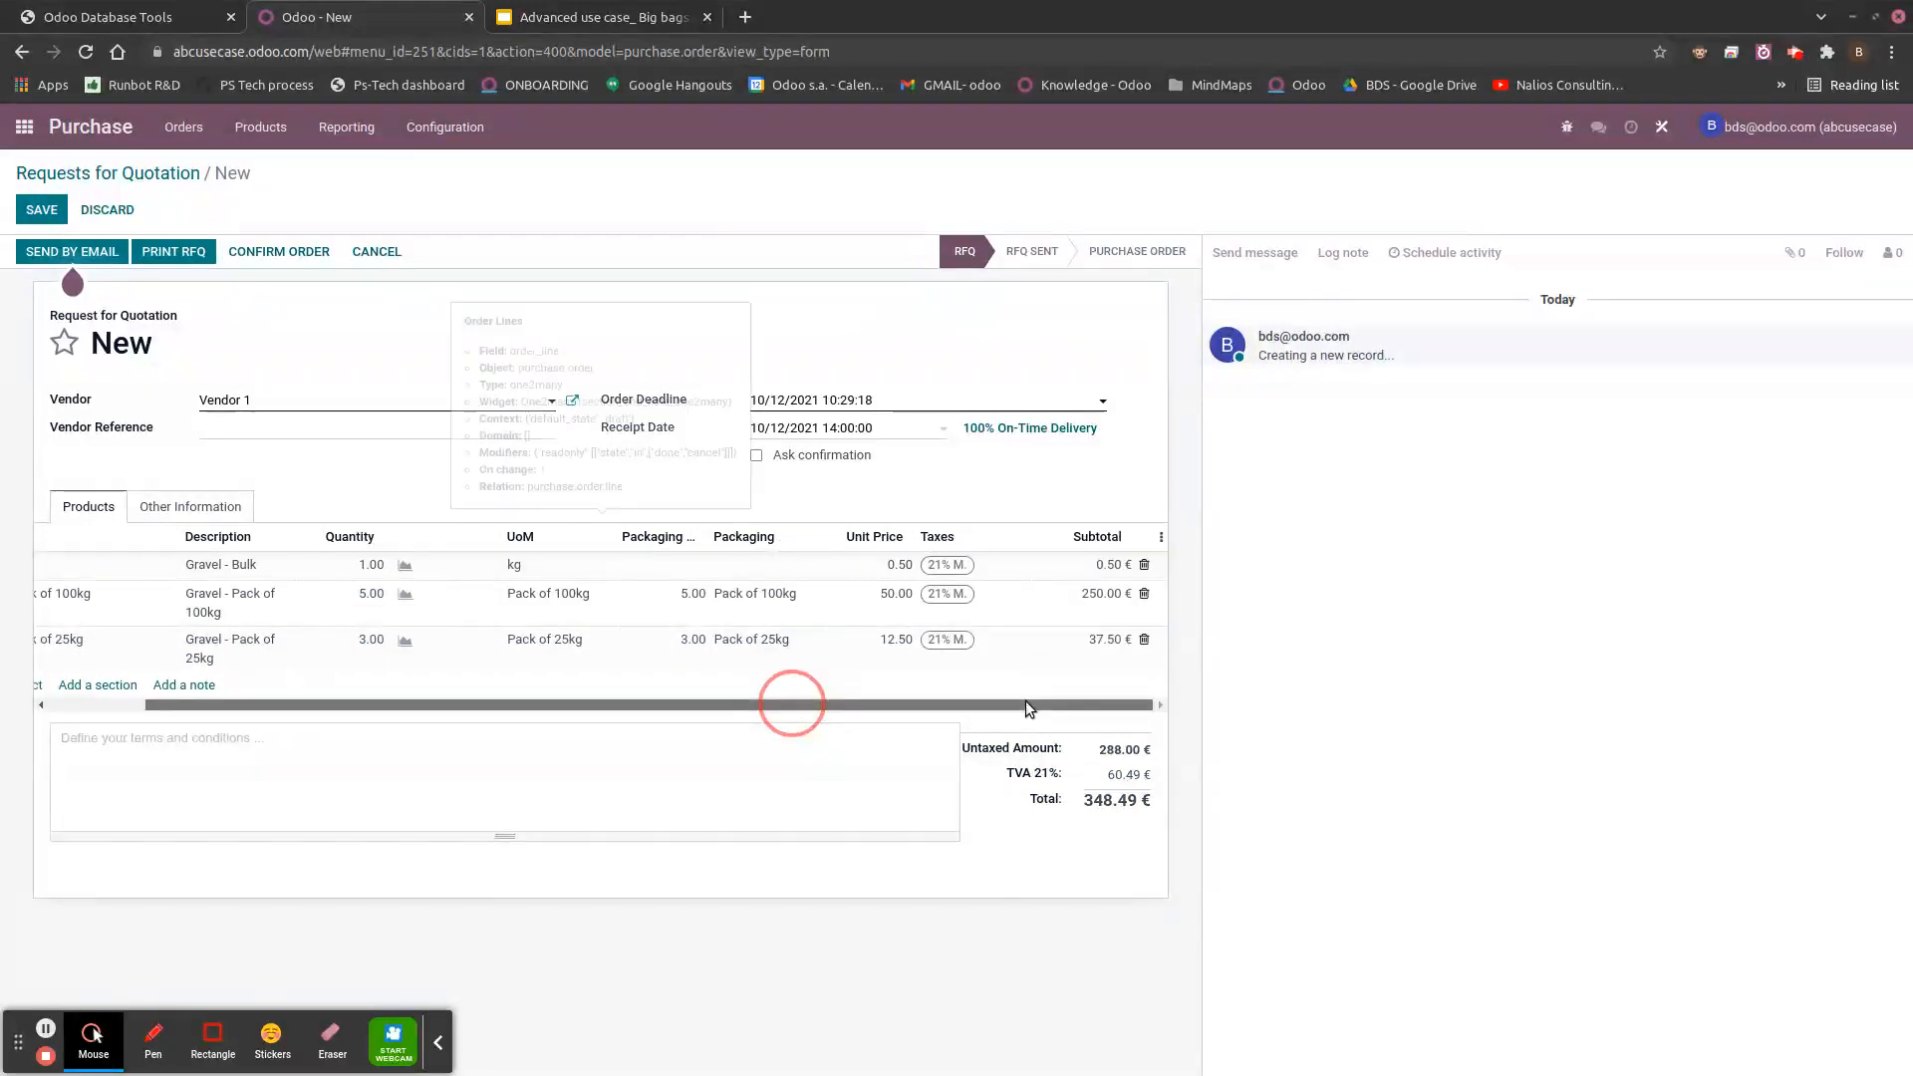
click(369, 568)
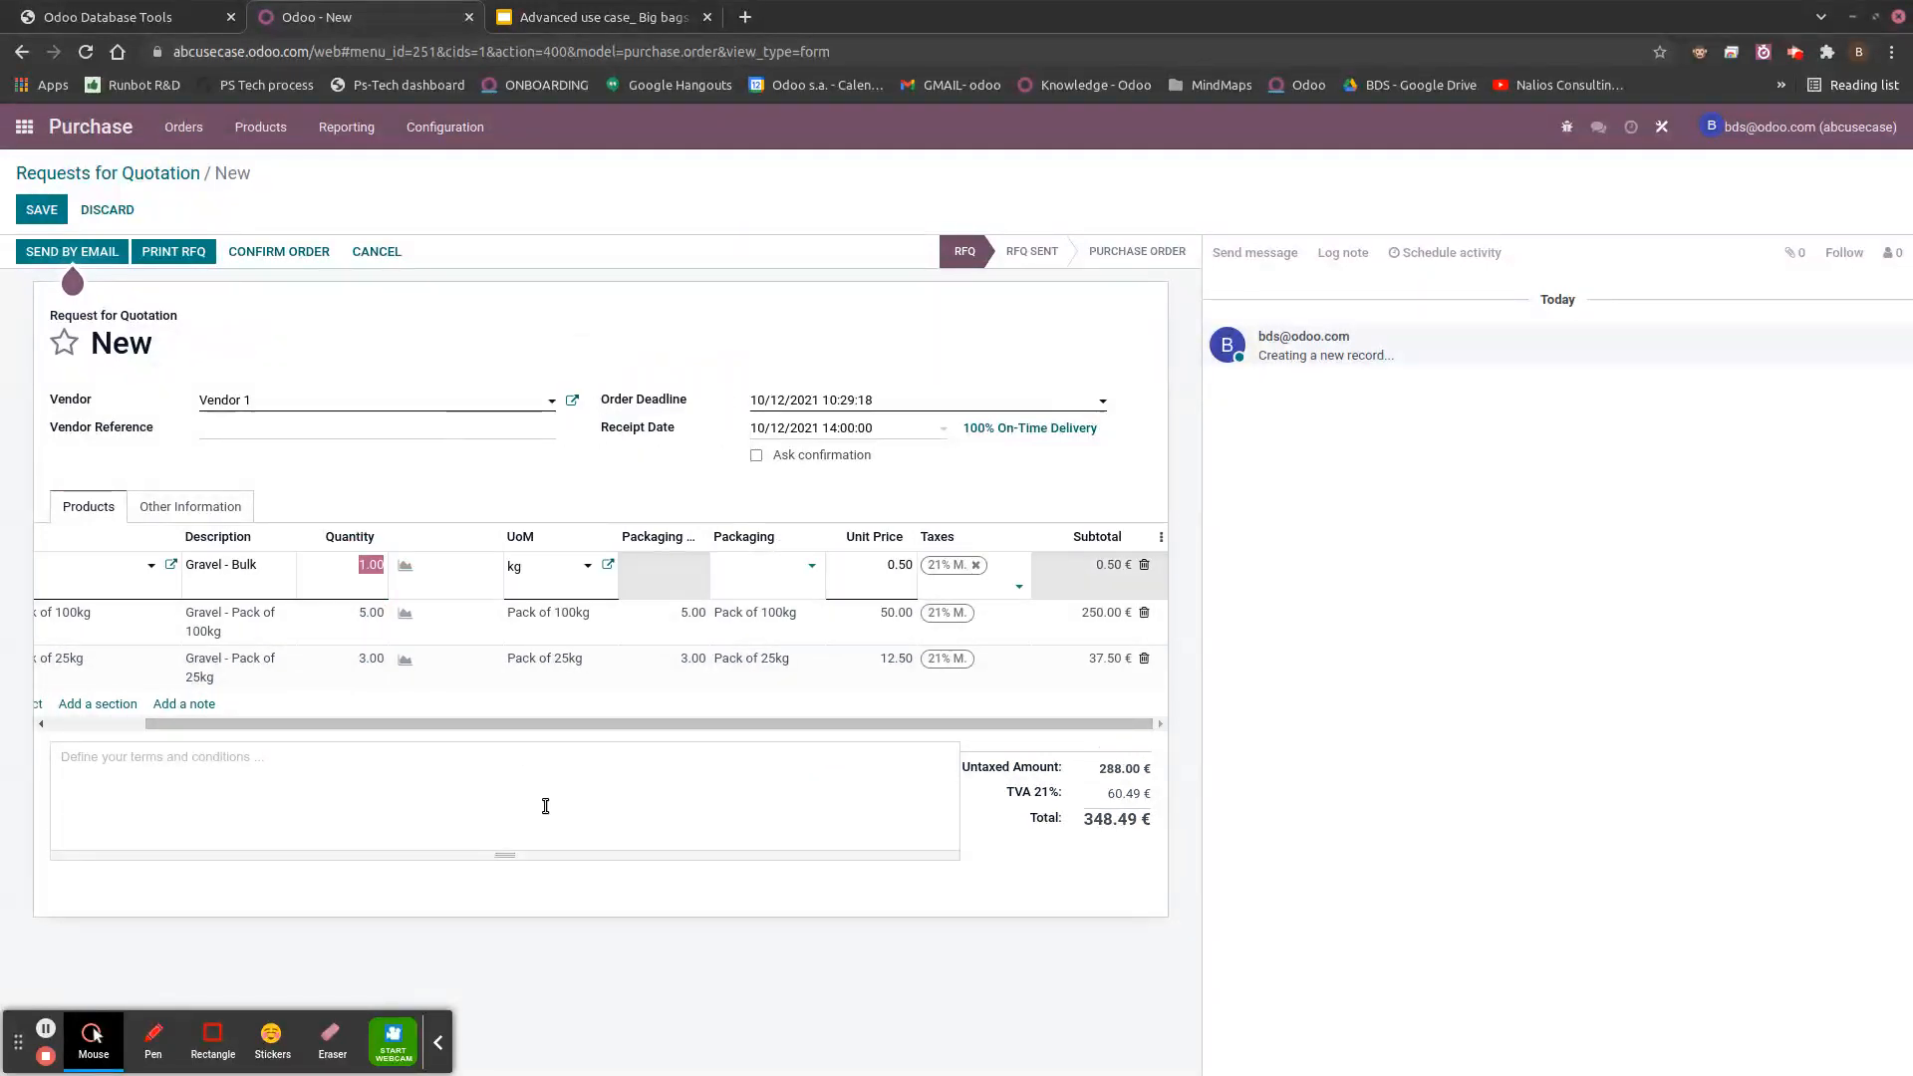
text(6)
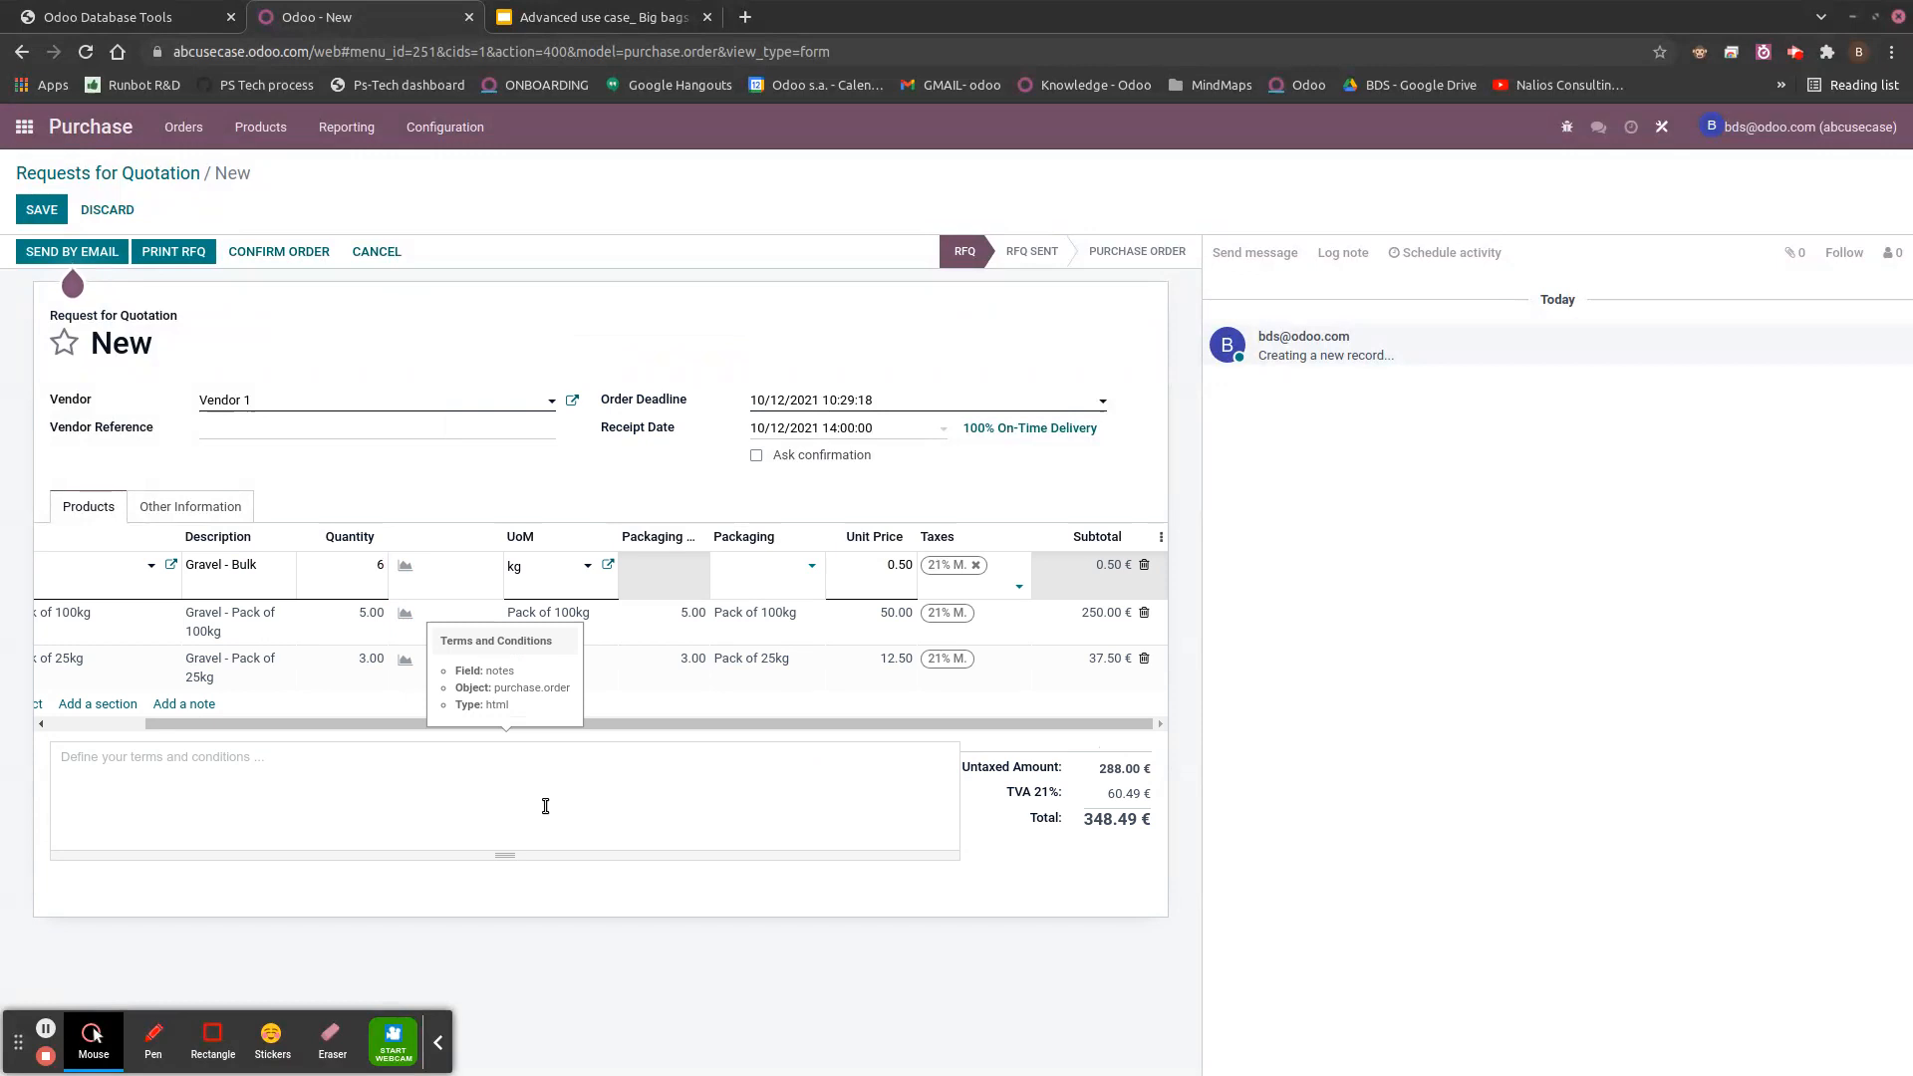
text(0)
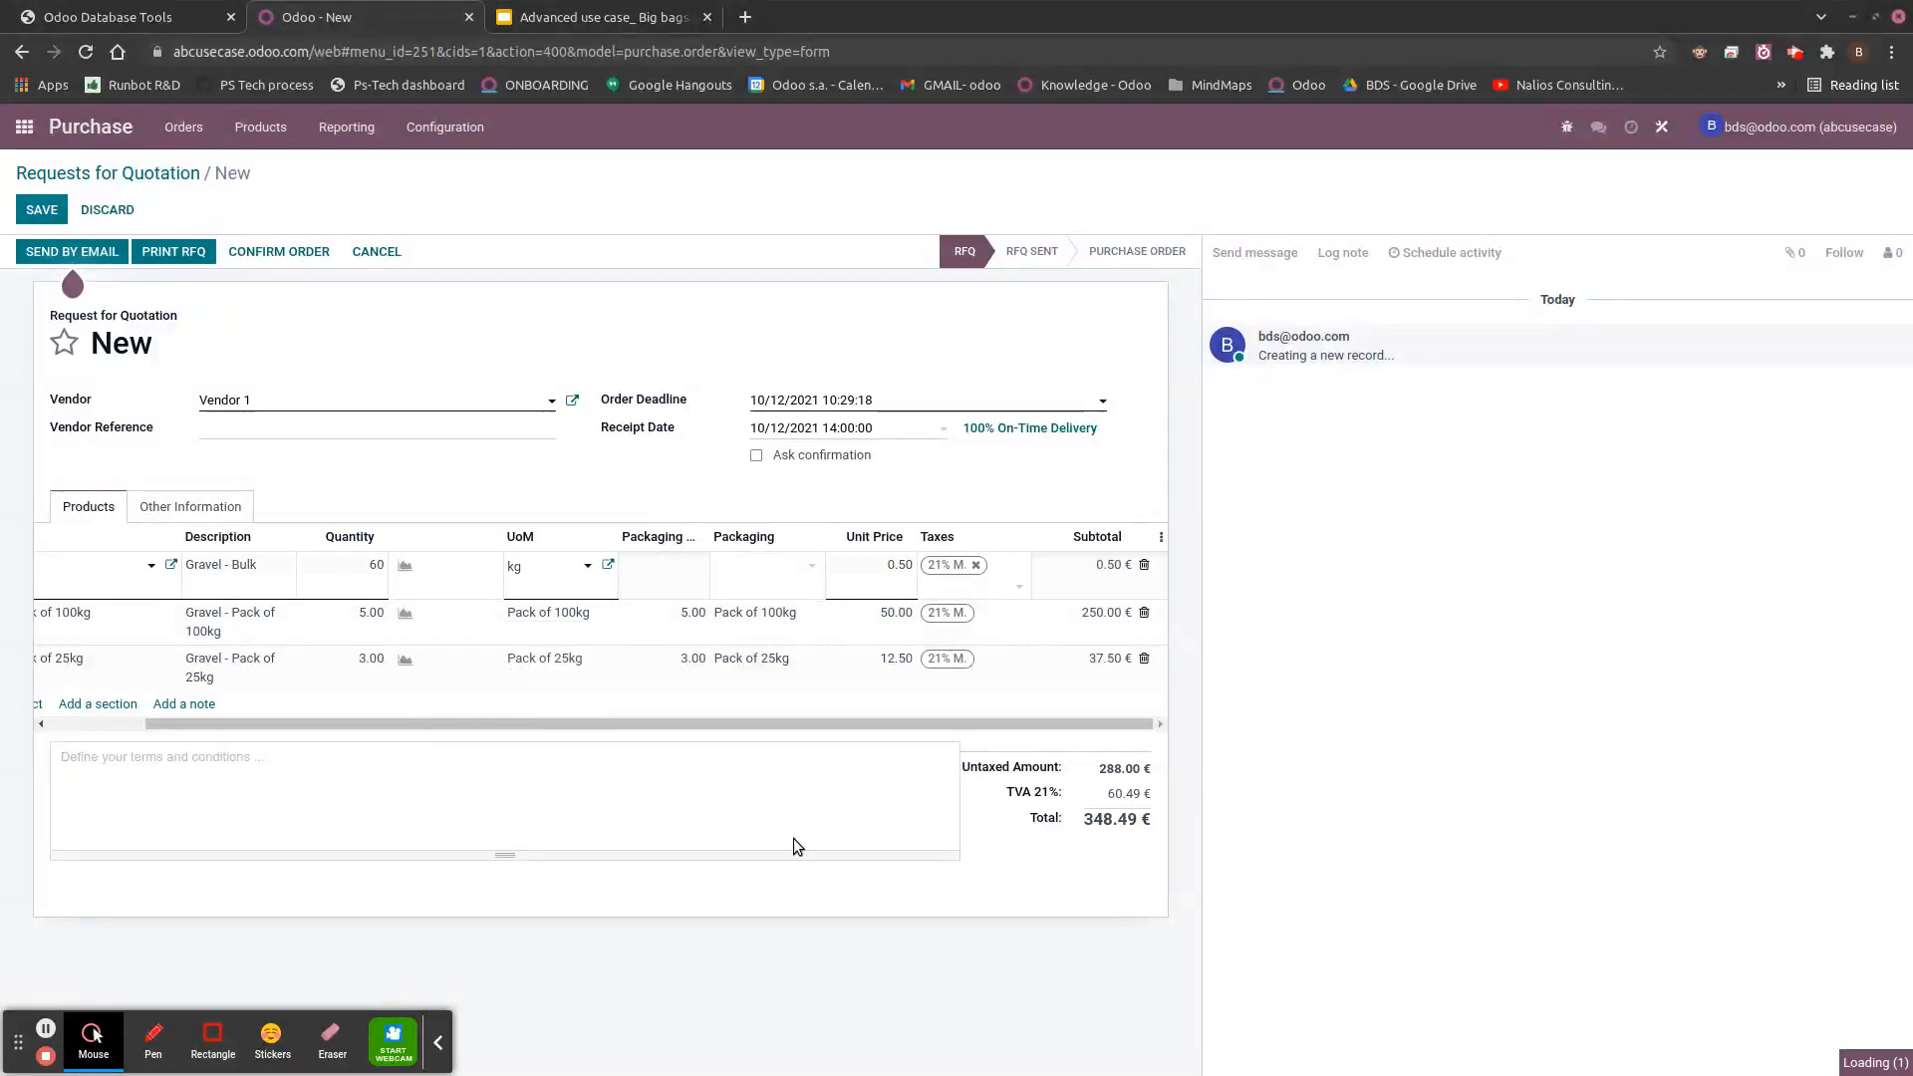
drag(578, 704, 994, 705)
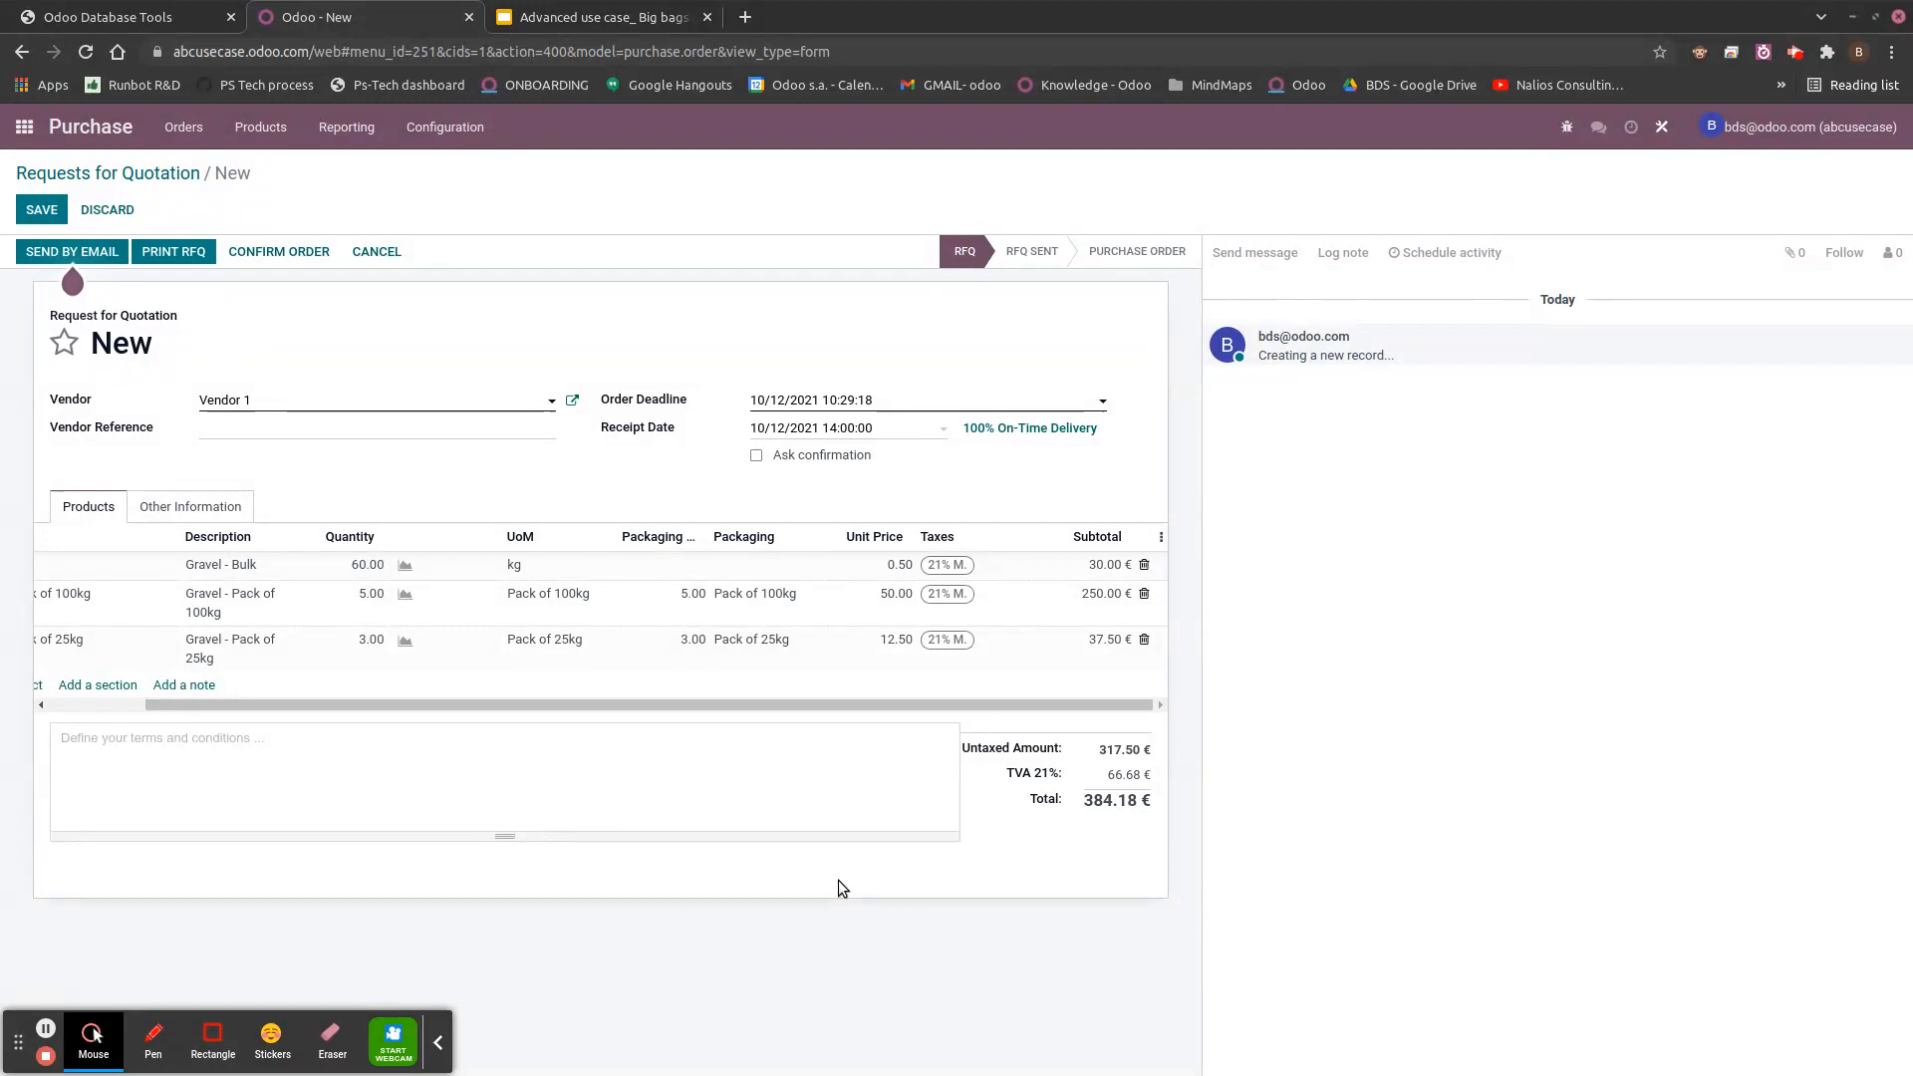
- Change the unit of measure to kg on the Gravel - Pack of 100kg and Gravel - Pack of 25kg lines
click(582, 600)
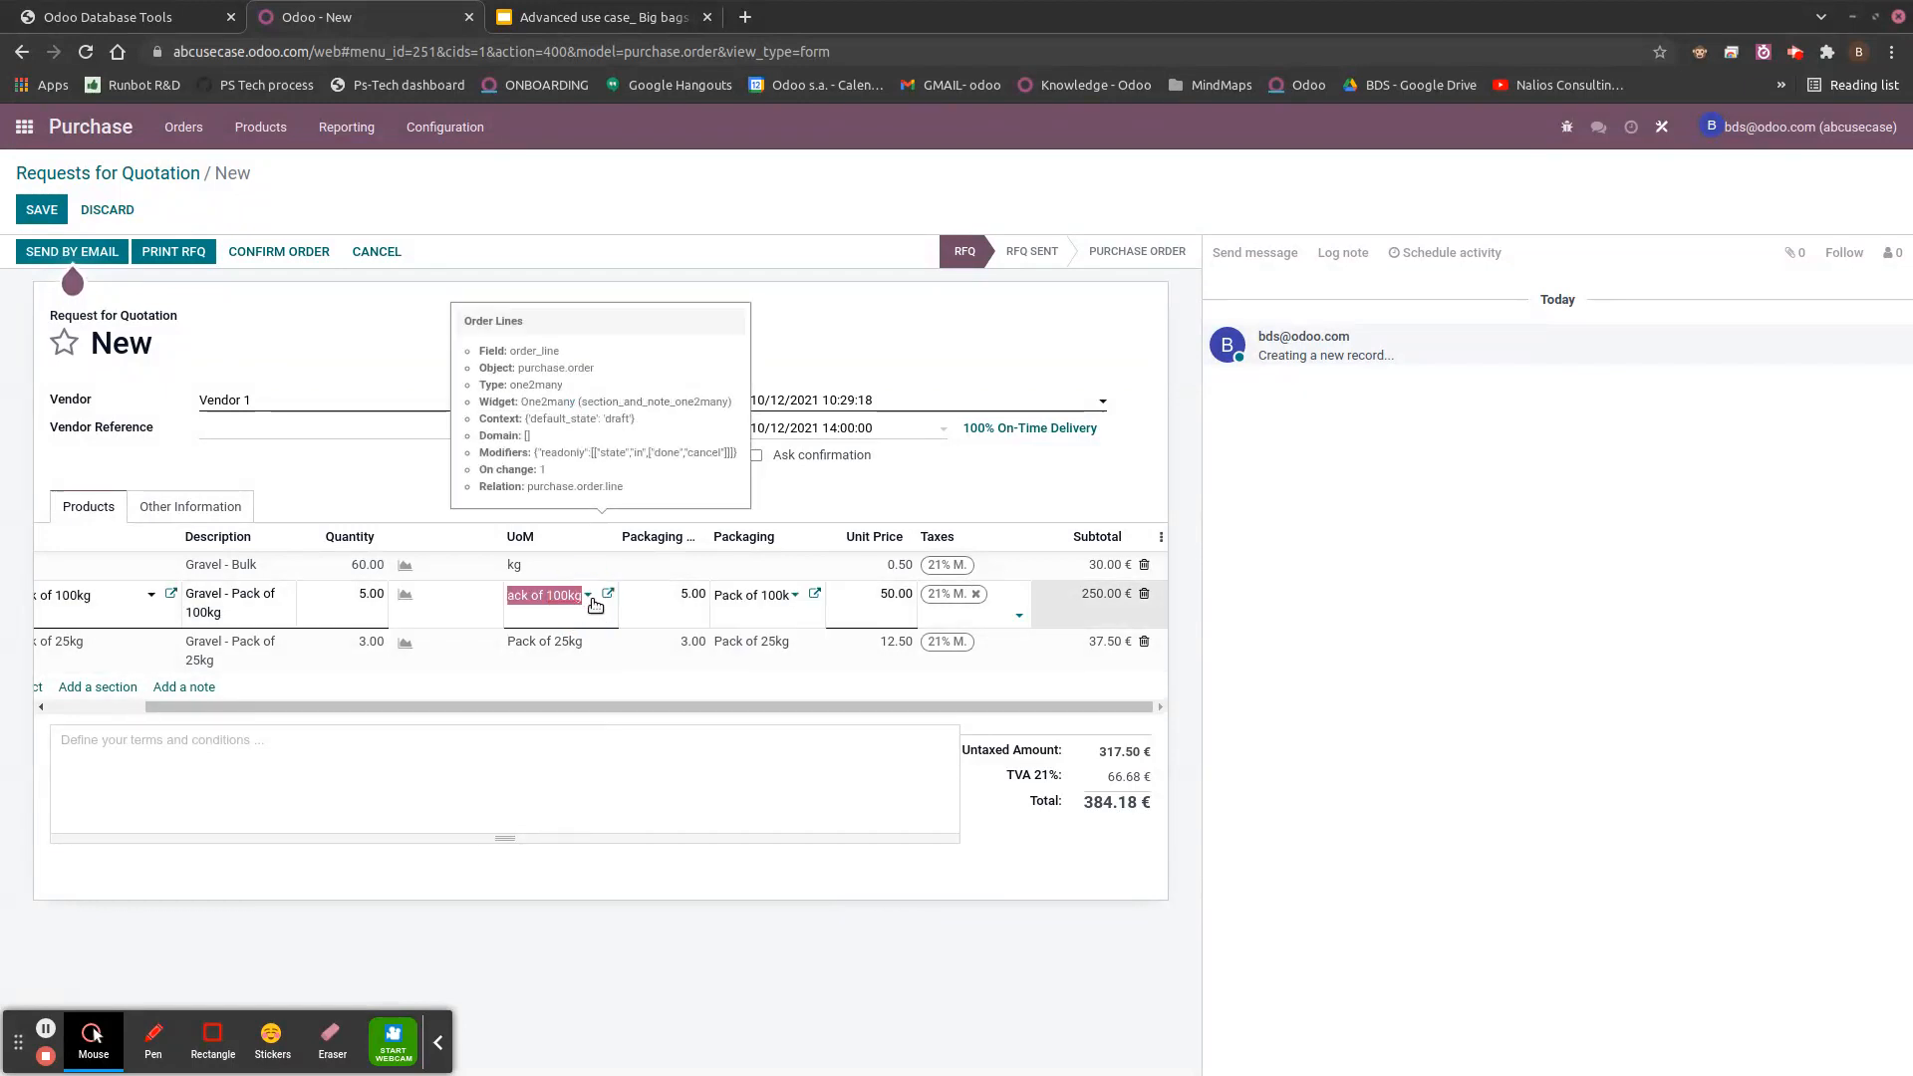
click(590, 597)
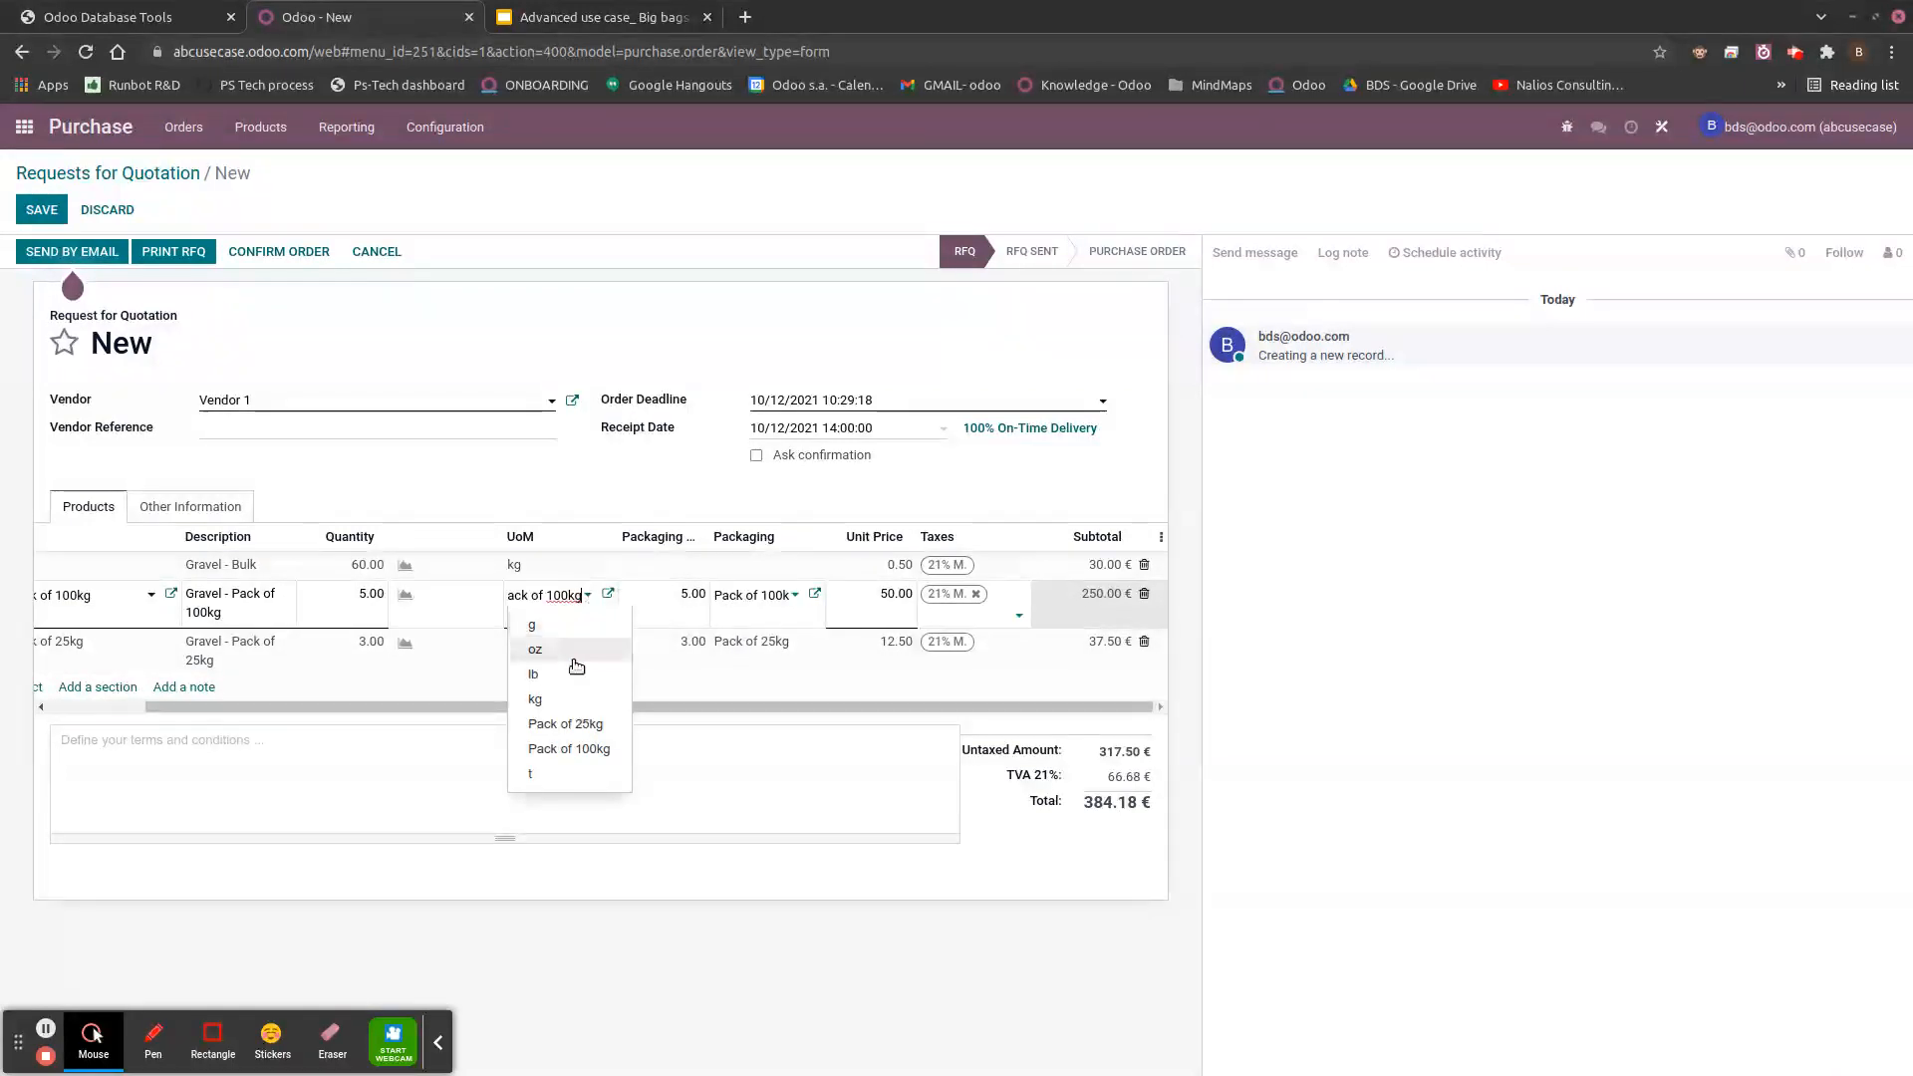
click(562, 702)
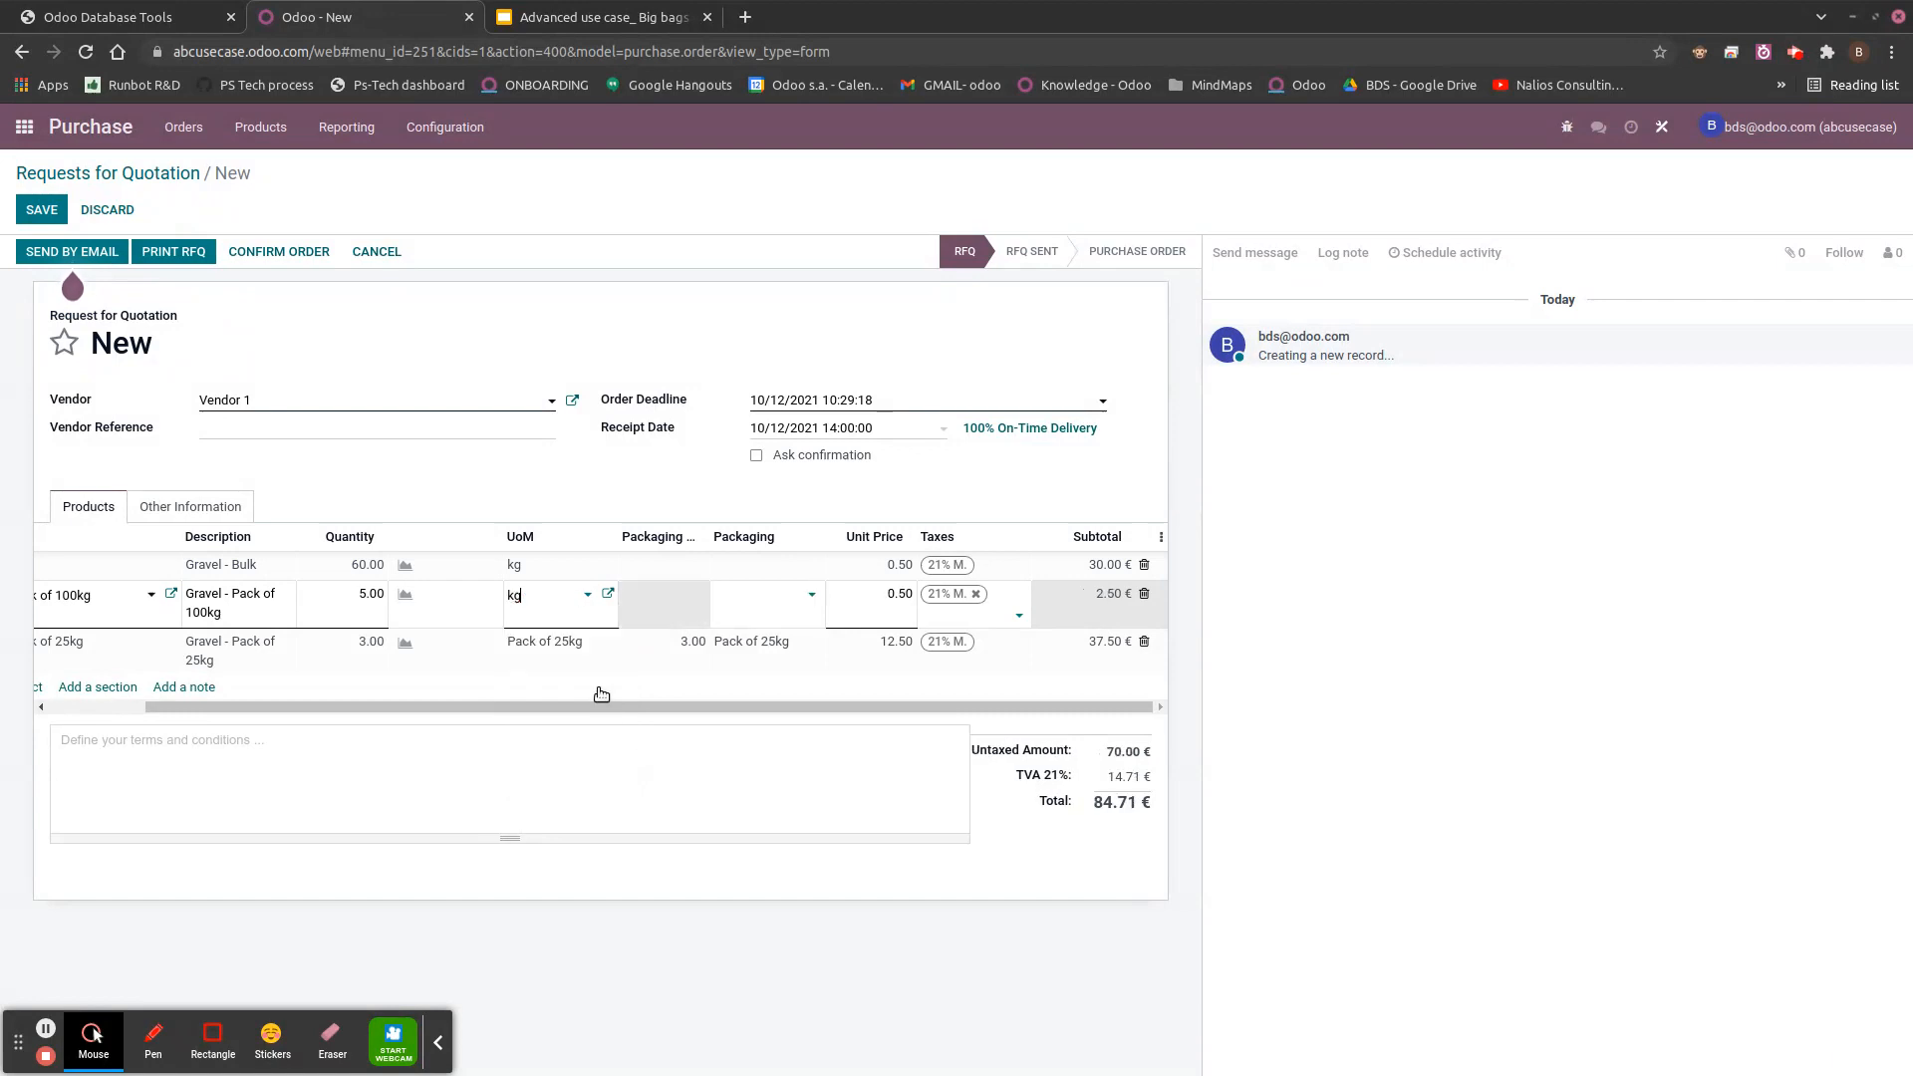
click(586, 642)
click(590, 645)
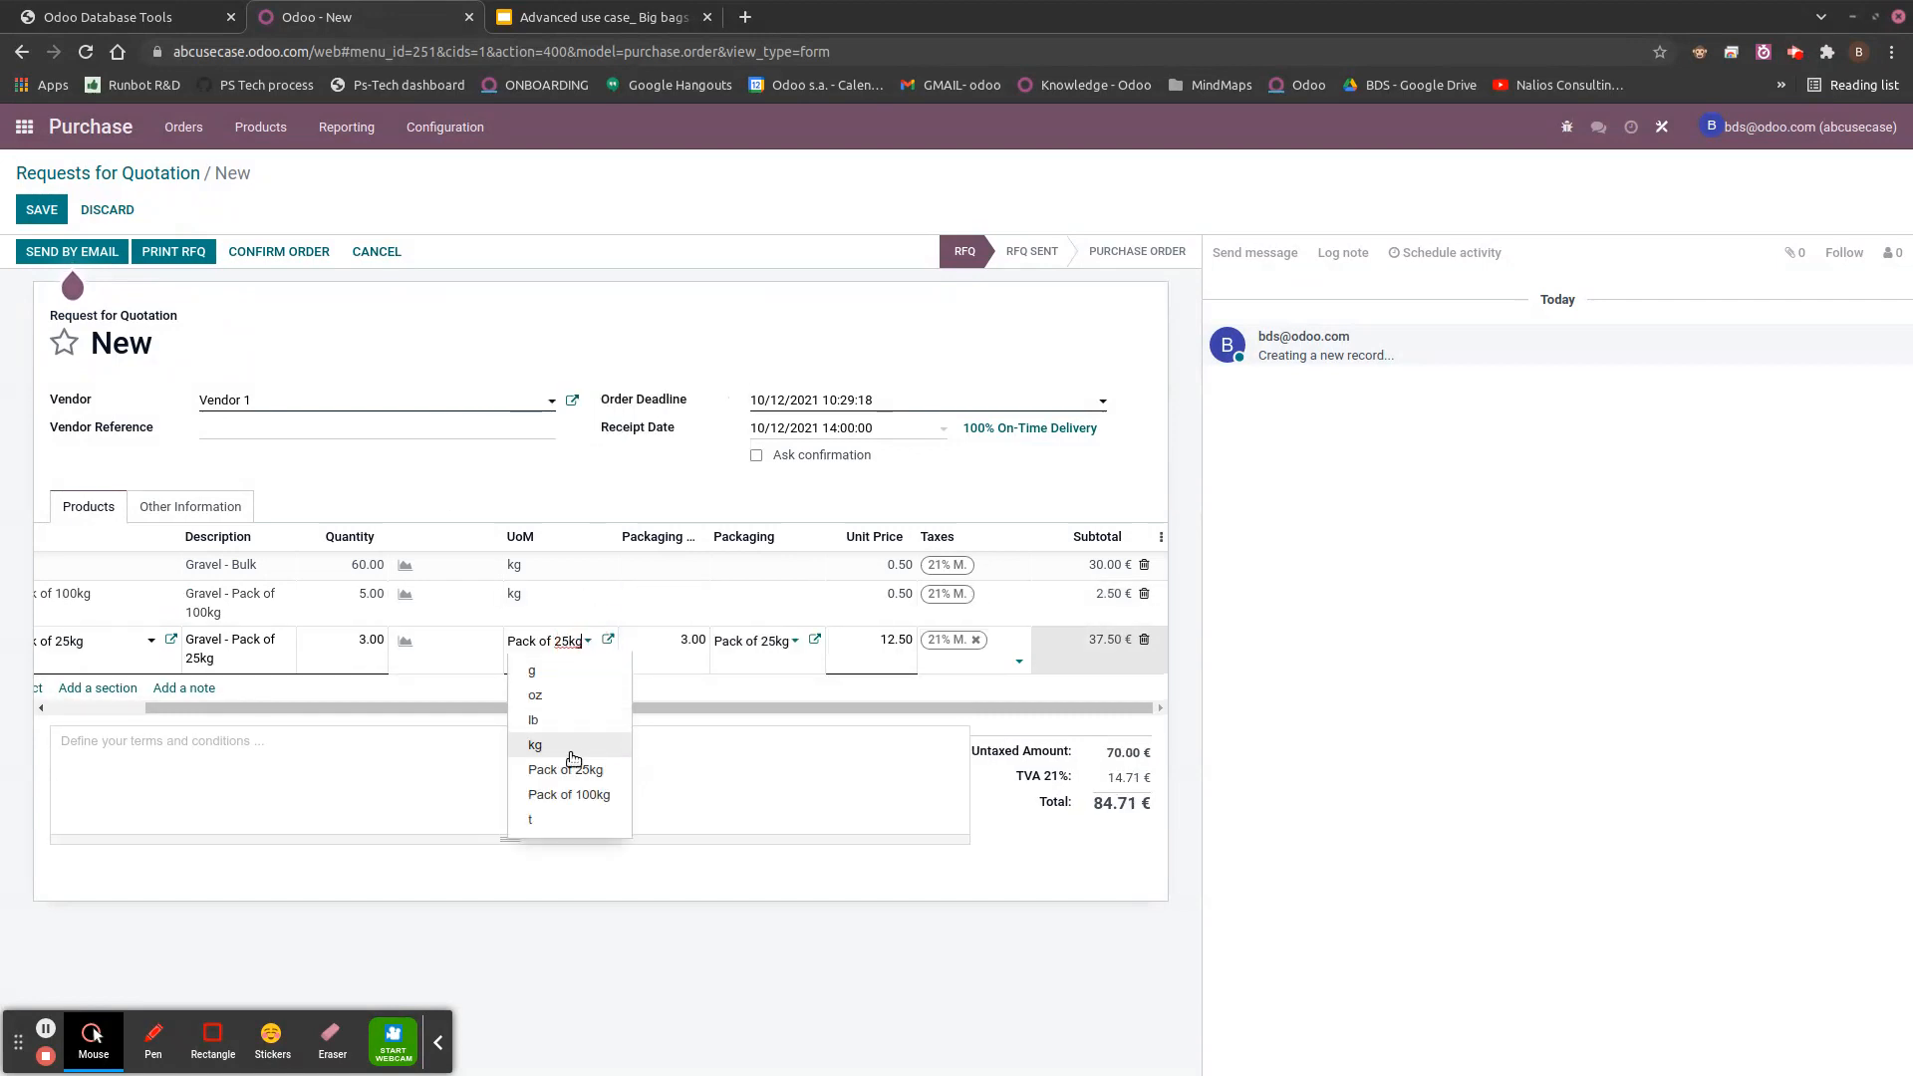
click(559, 748)
- Assign the Pack of 100kg packaging to the Gravel - Pack of 100kg line with a packaging quantity of 1
click(773, 596)
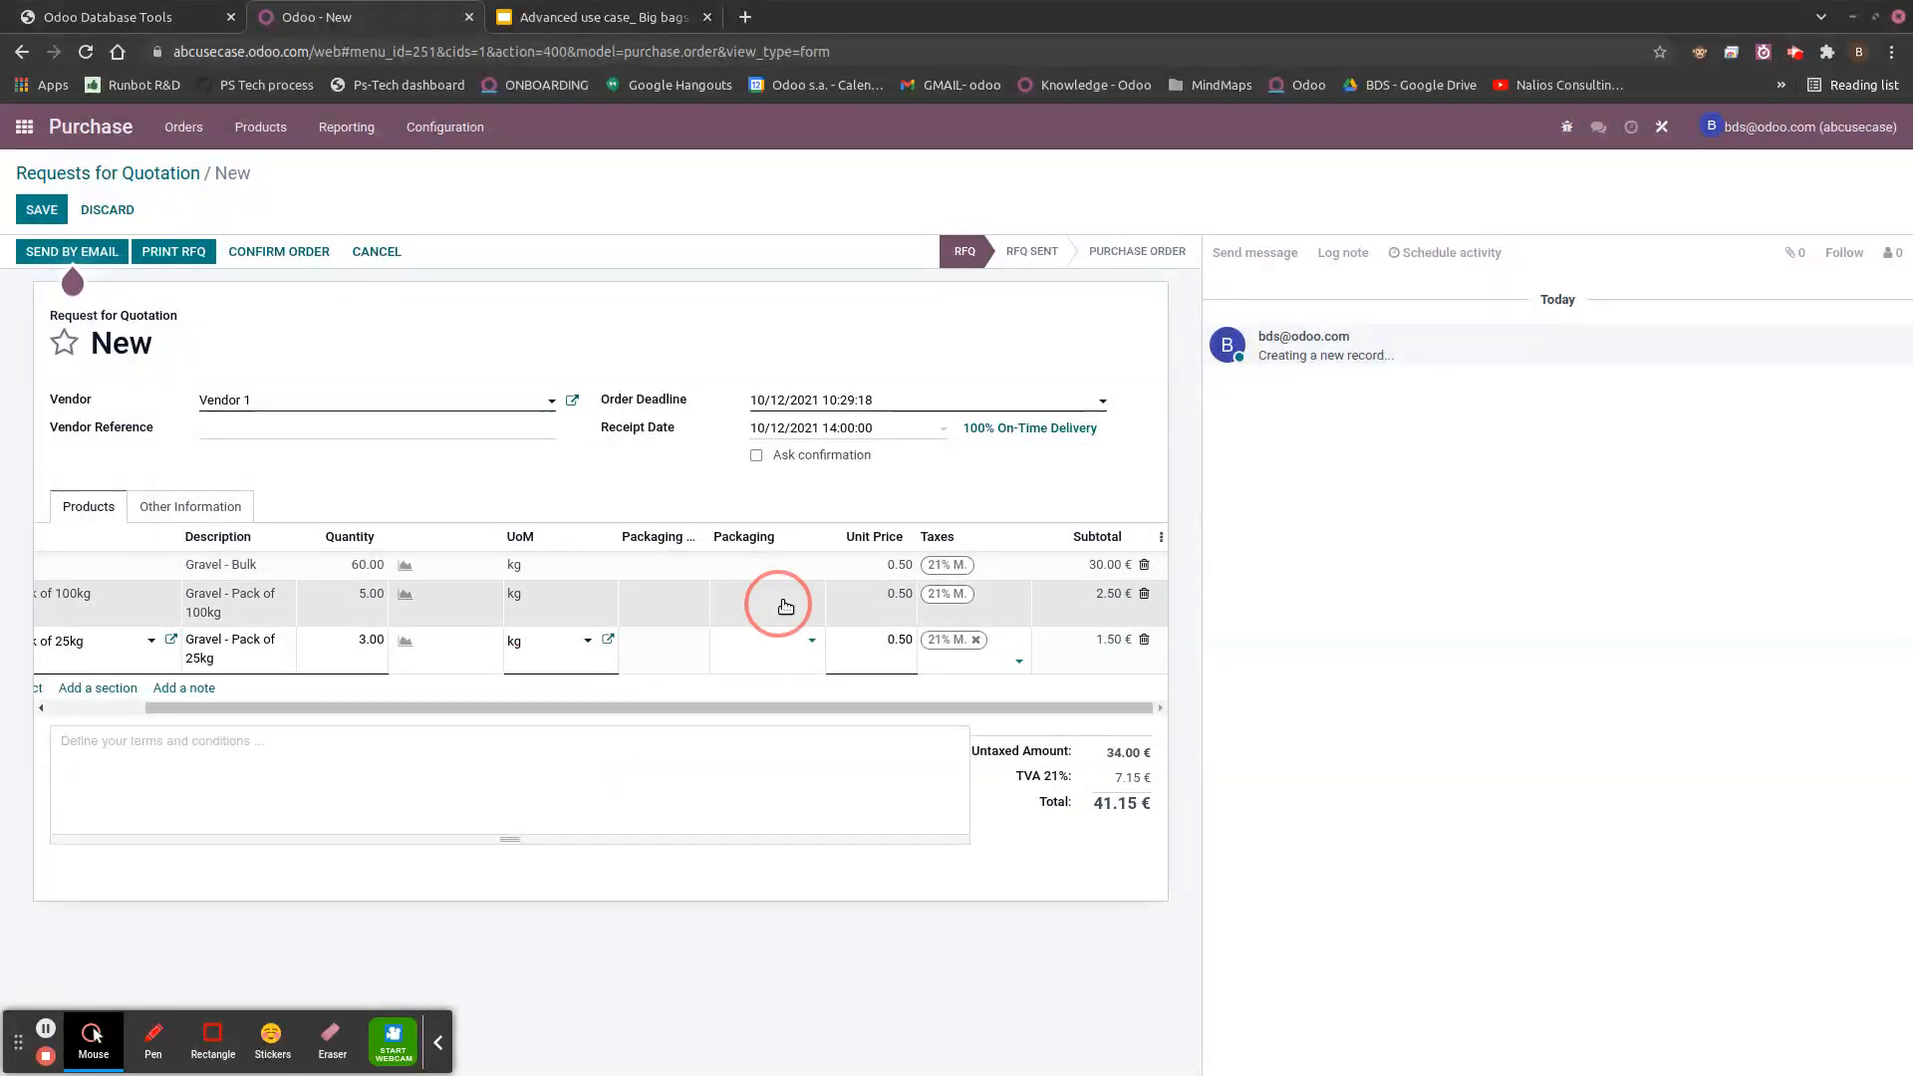
click(794, 598)
click(776, 625)
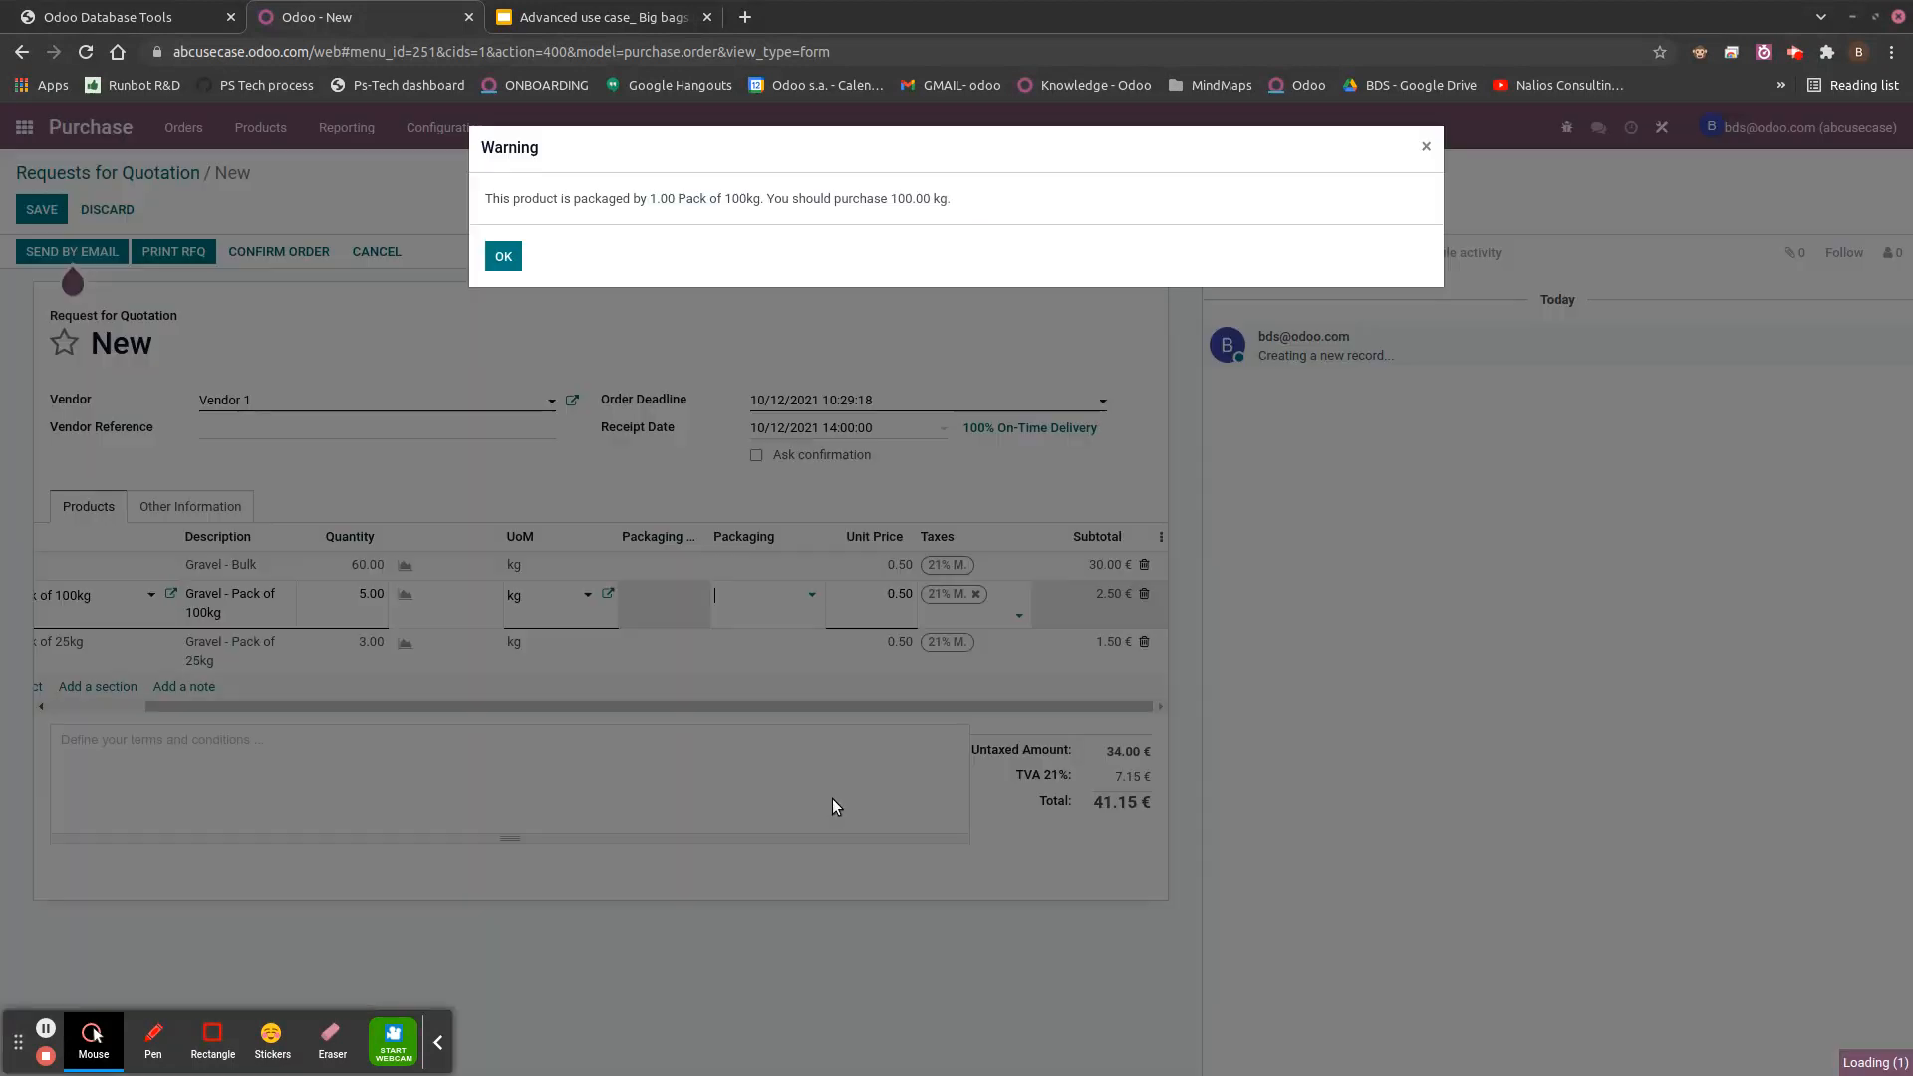
click(503, 257)
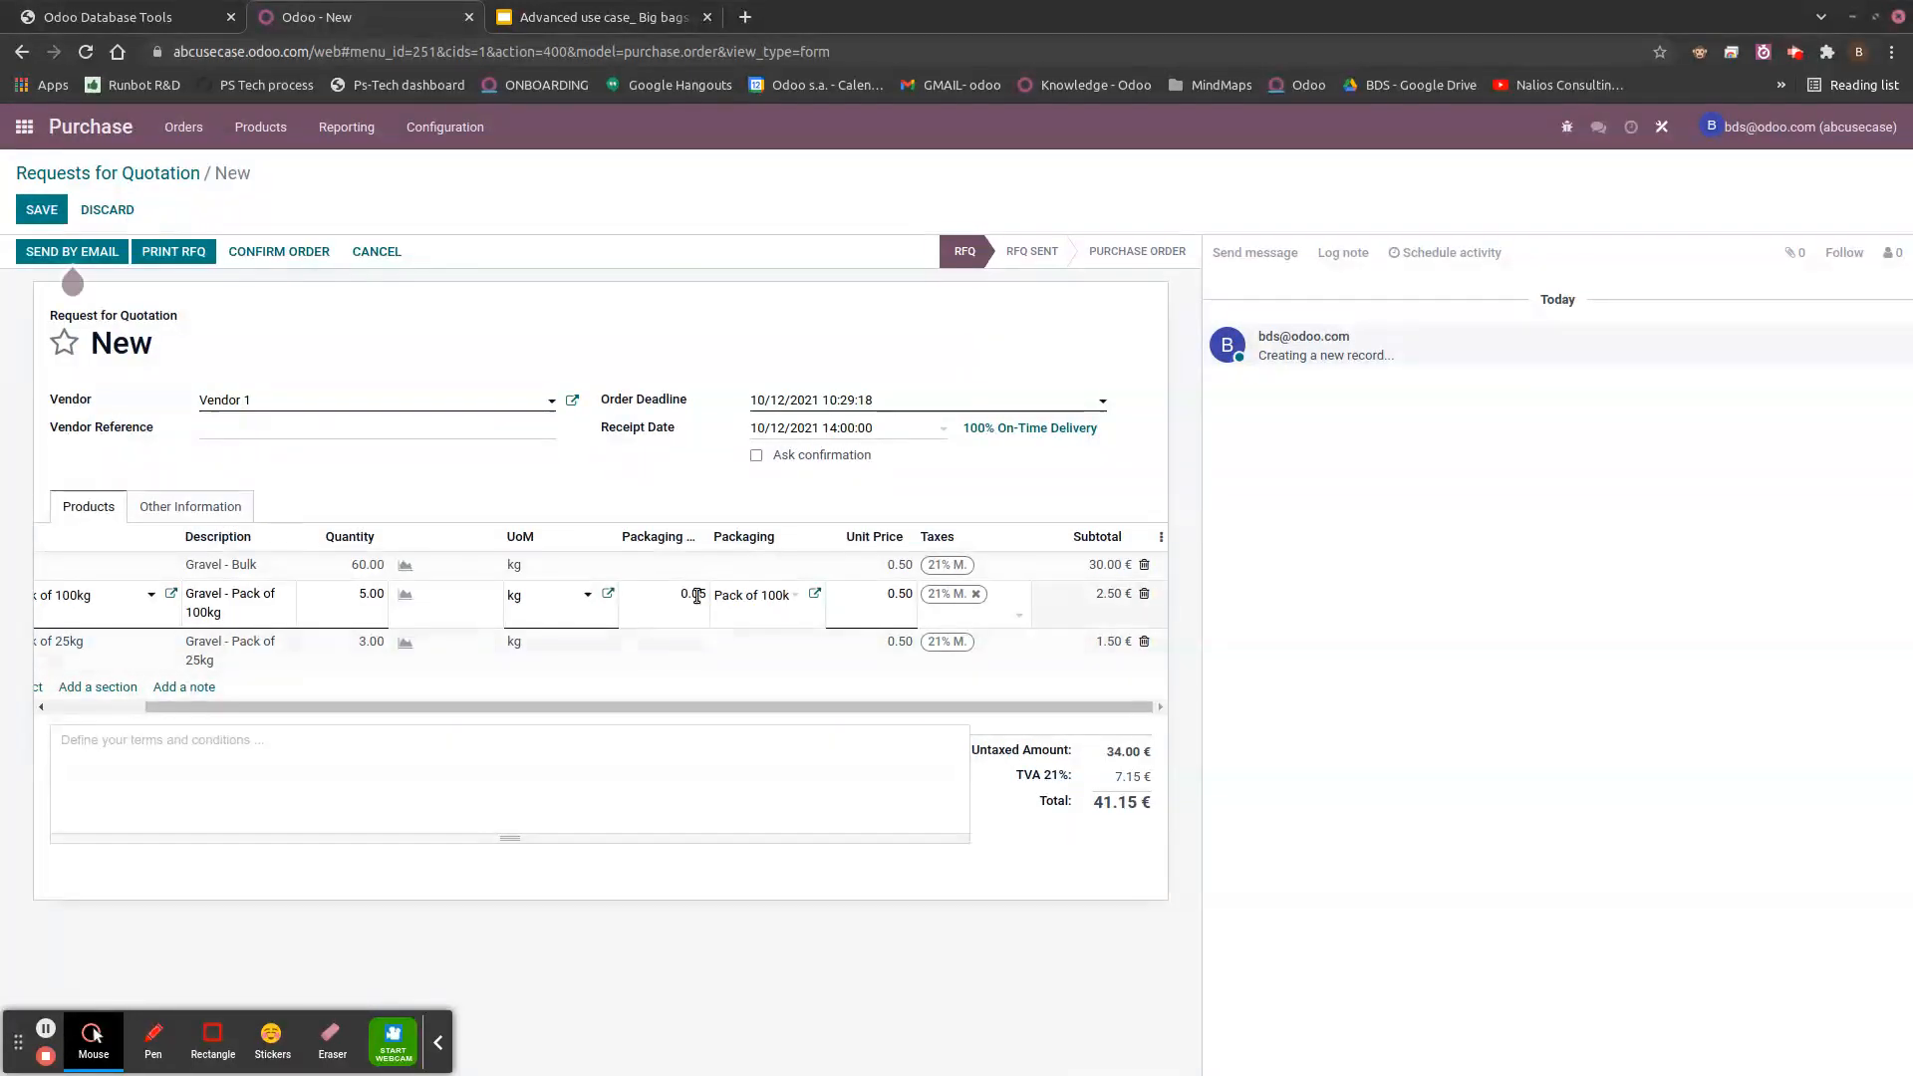
text(1)
click(931, 730)
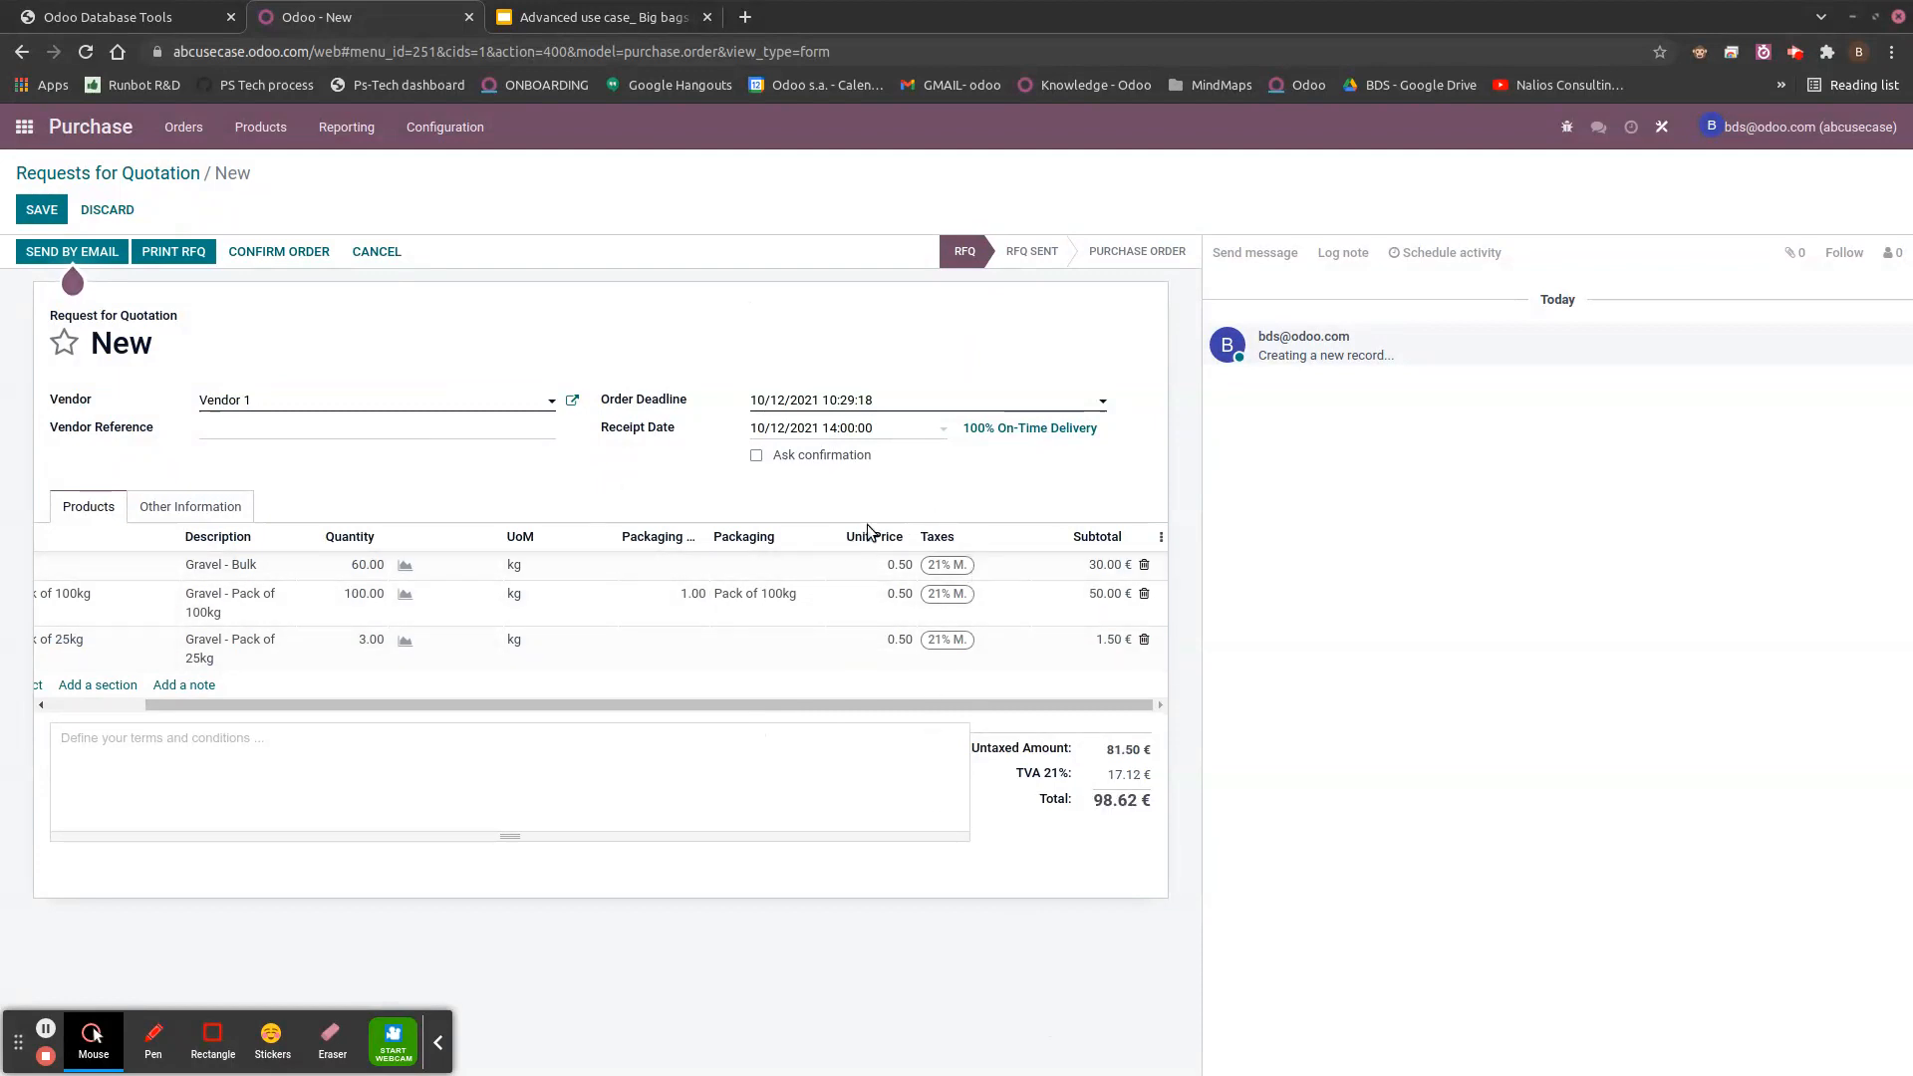
- Assign the Pack of 25kg packaging to the Gravel - Pack of 25kg line with a packaging quantity of 1
click(711, 659)
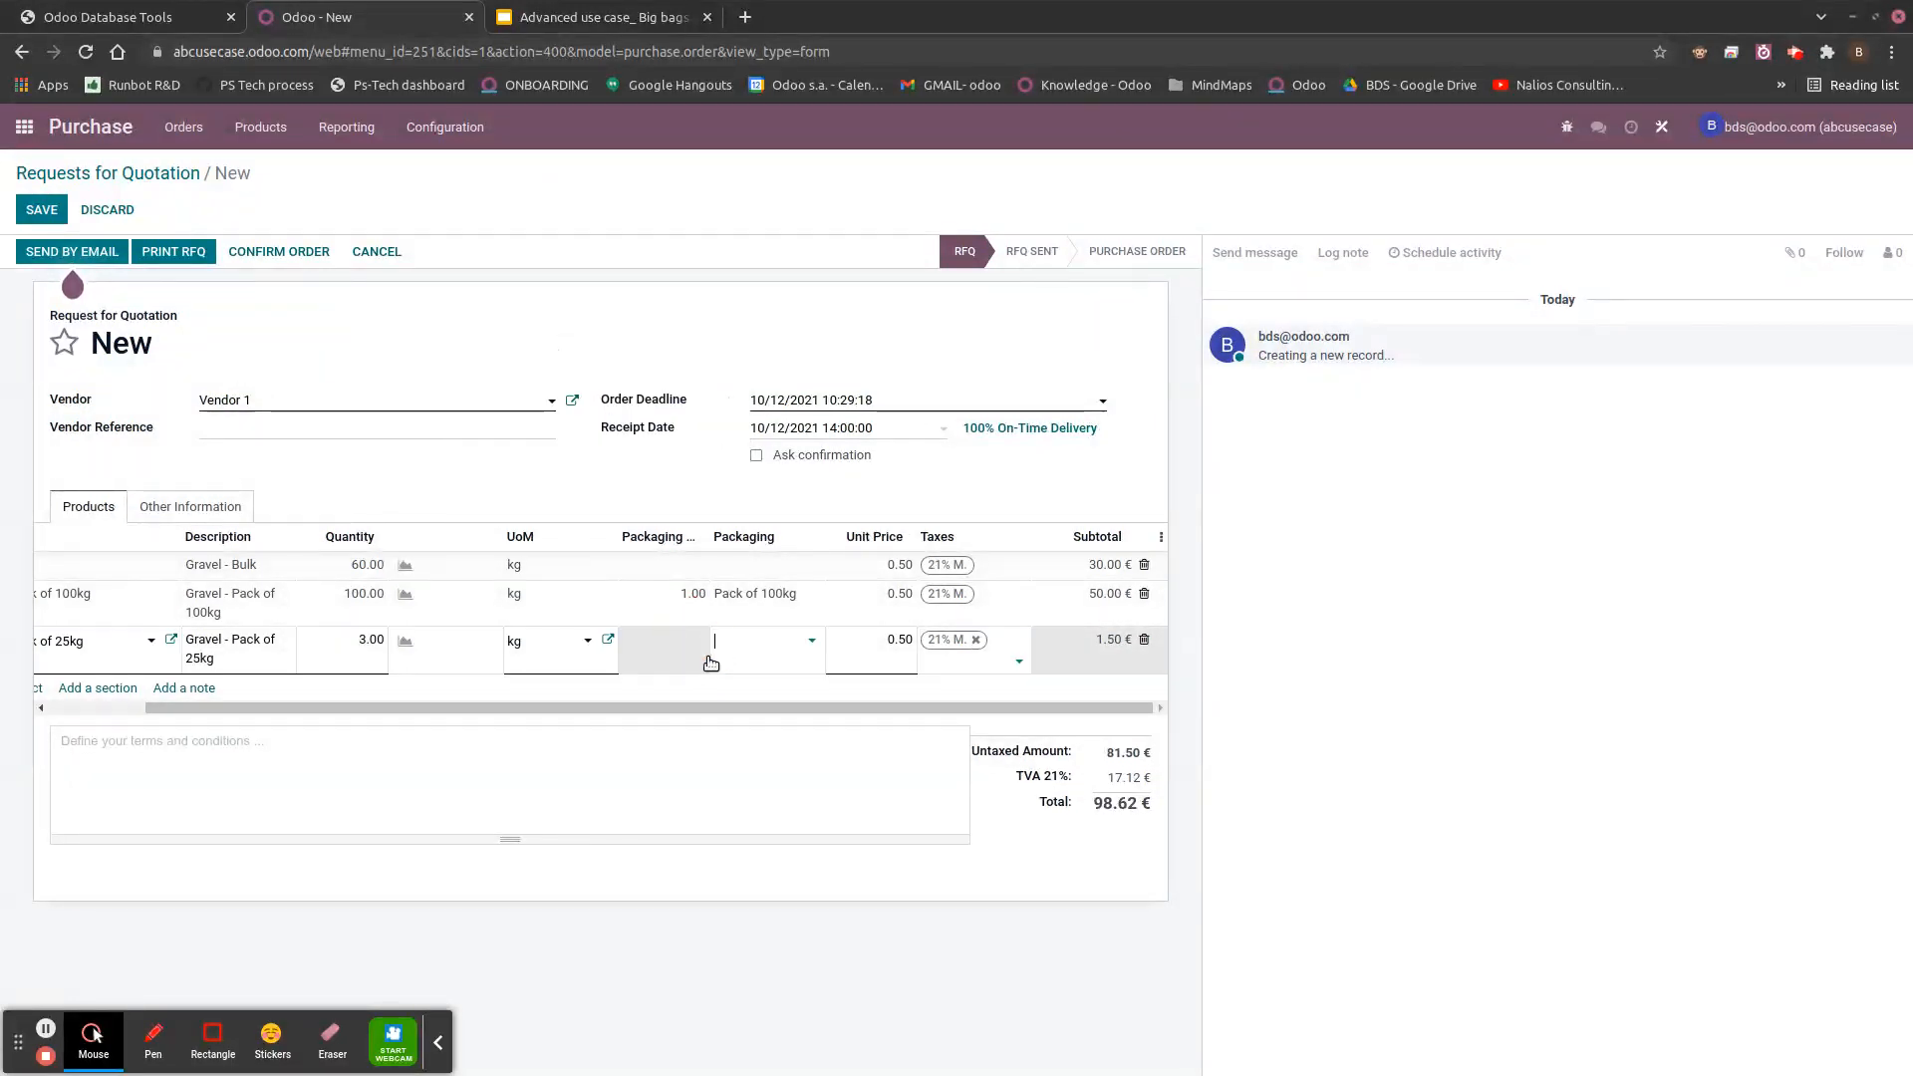
click(775, 652)
click(793, 670)
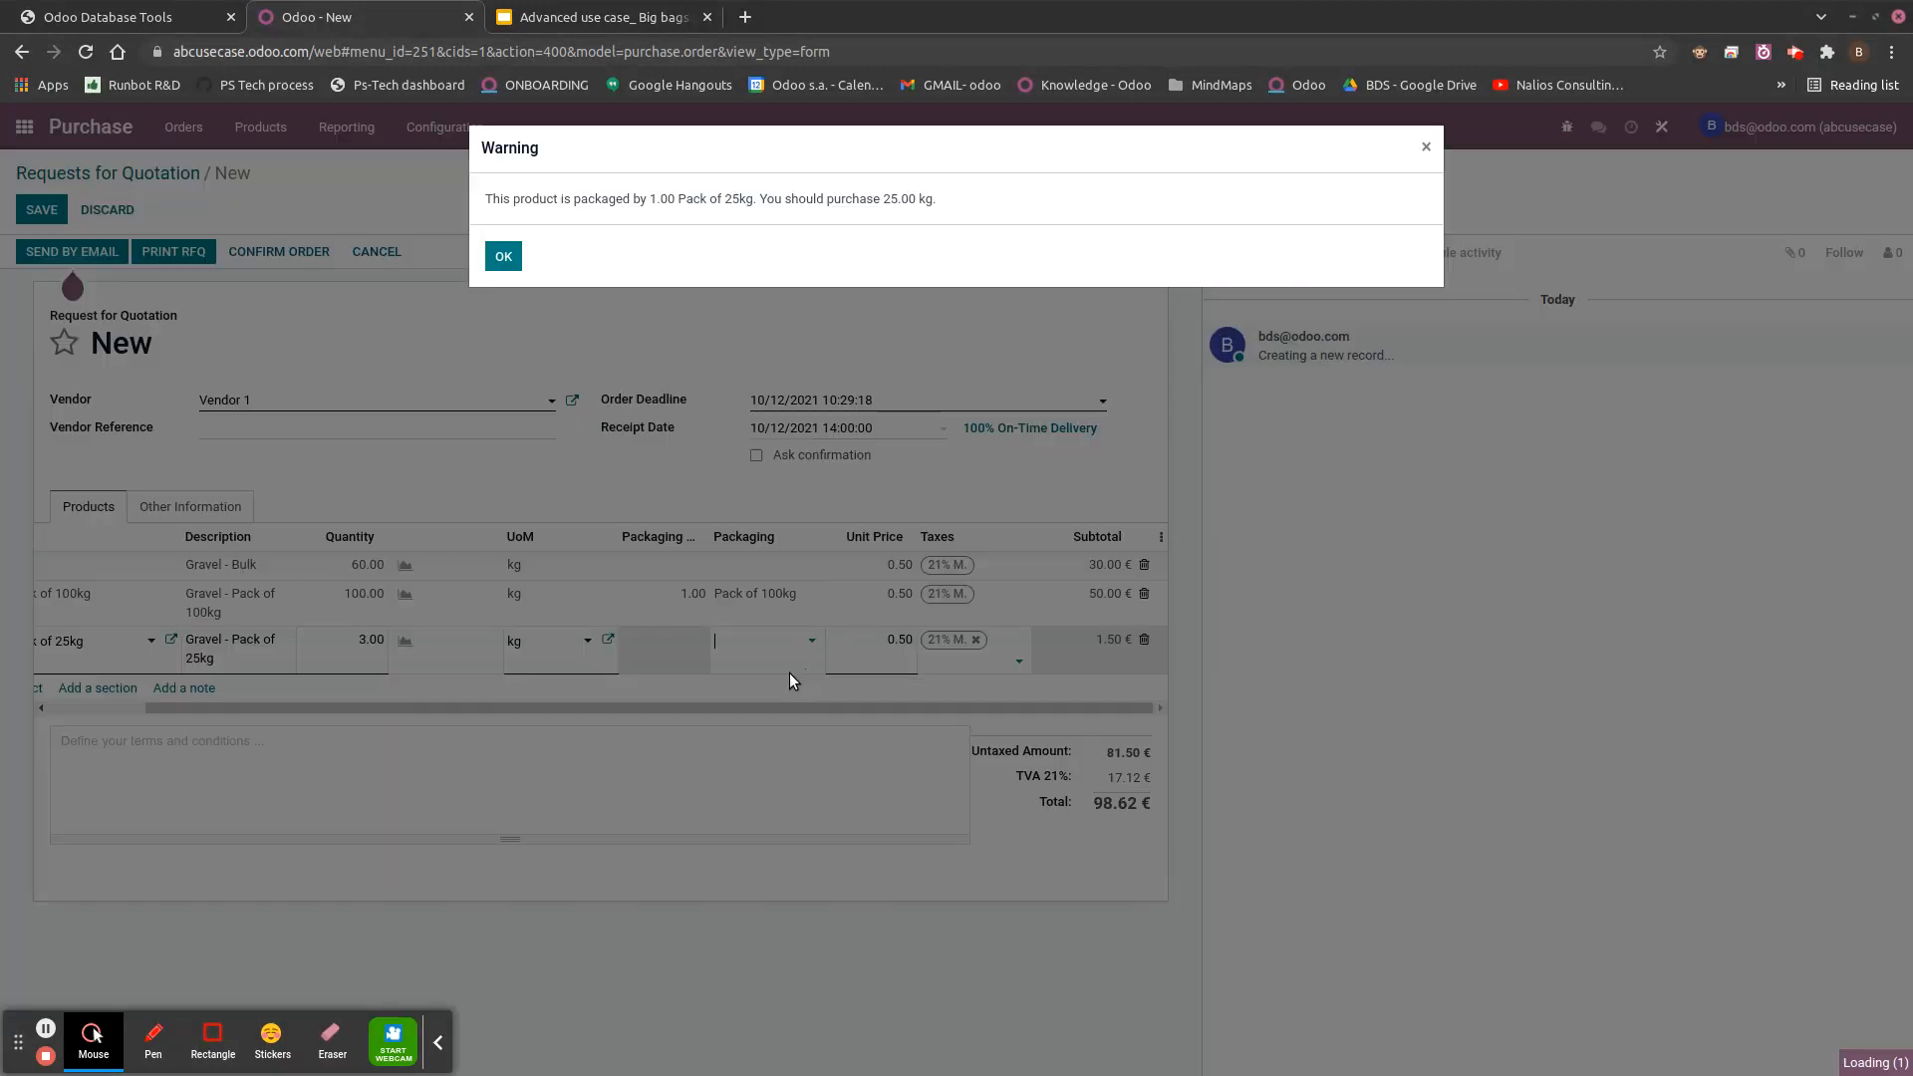
click(504, 256)
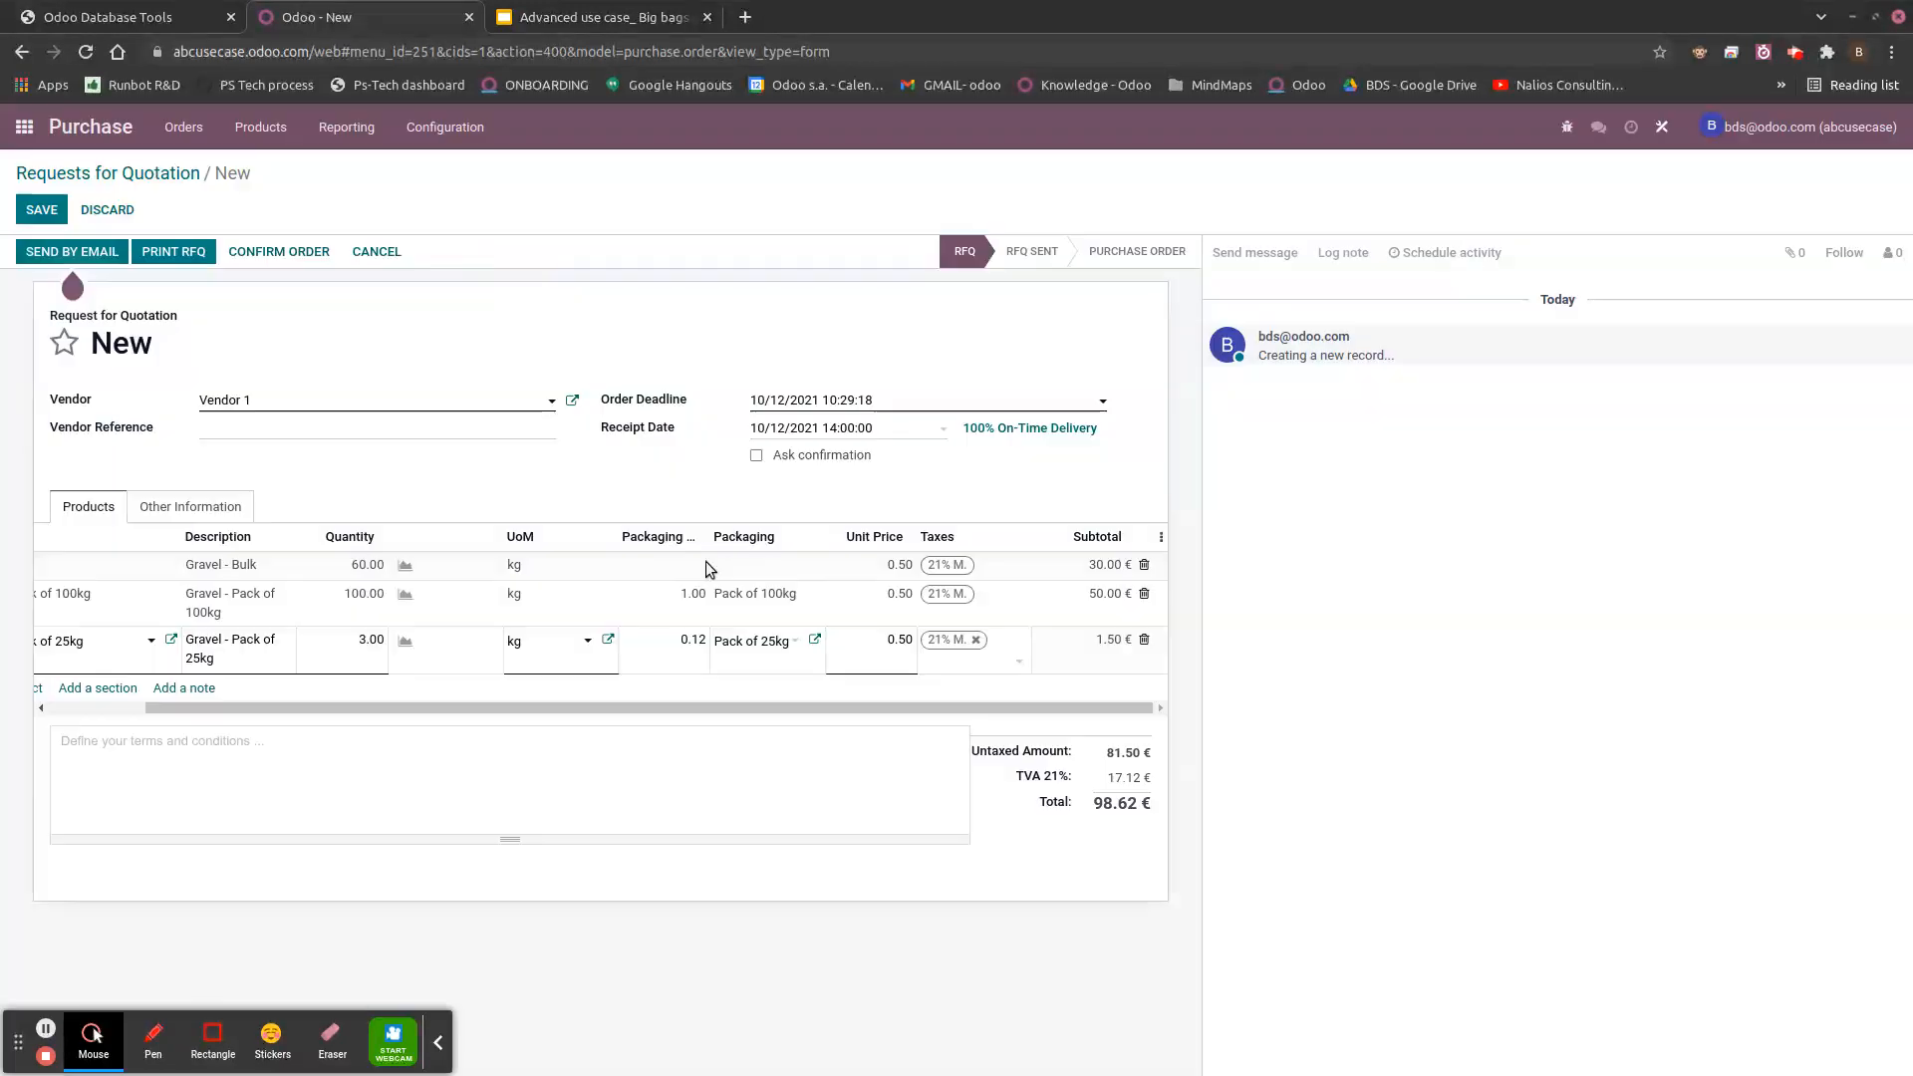
text(1)
click(795, 775)
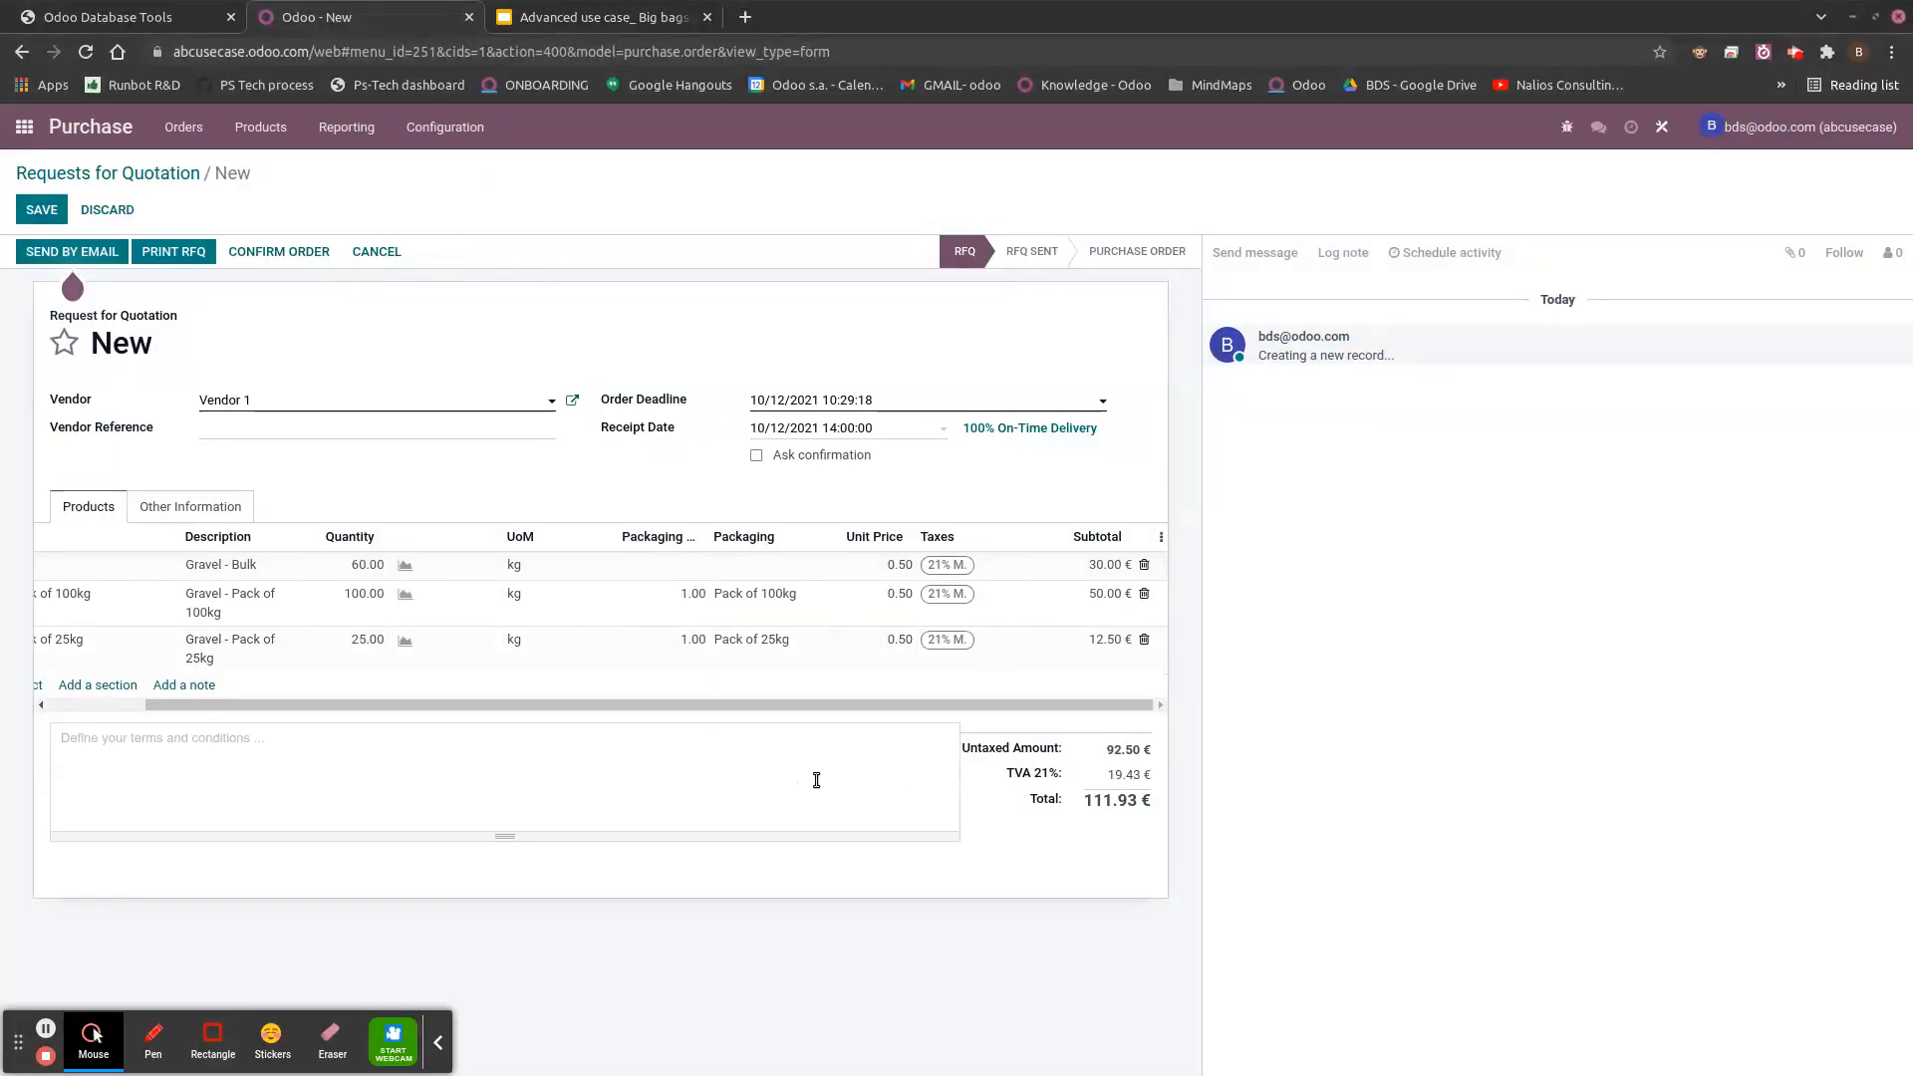
- Confirm the gravel purchase order and validate its receipt as an immediate transfer of all quantities
drag(488, 705, 315, 690)
click(499, 608)
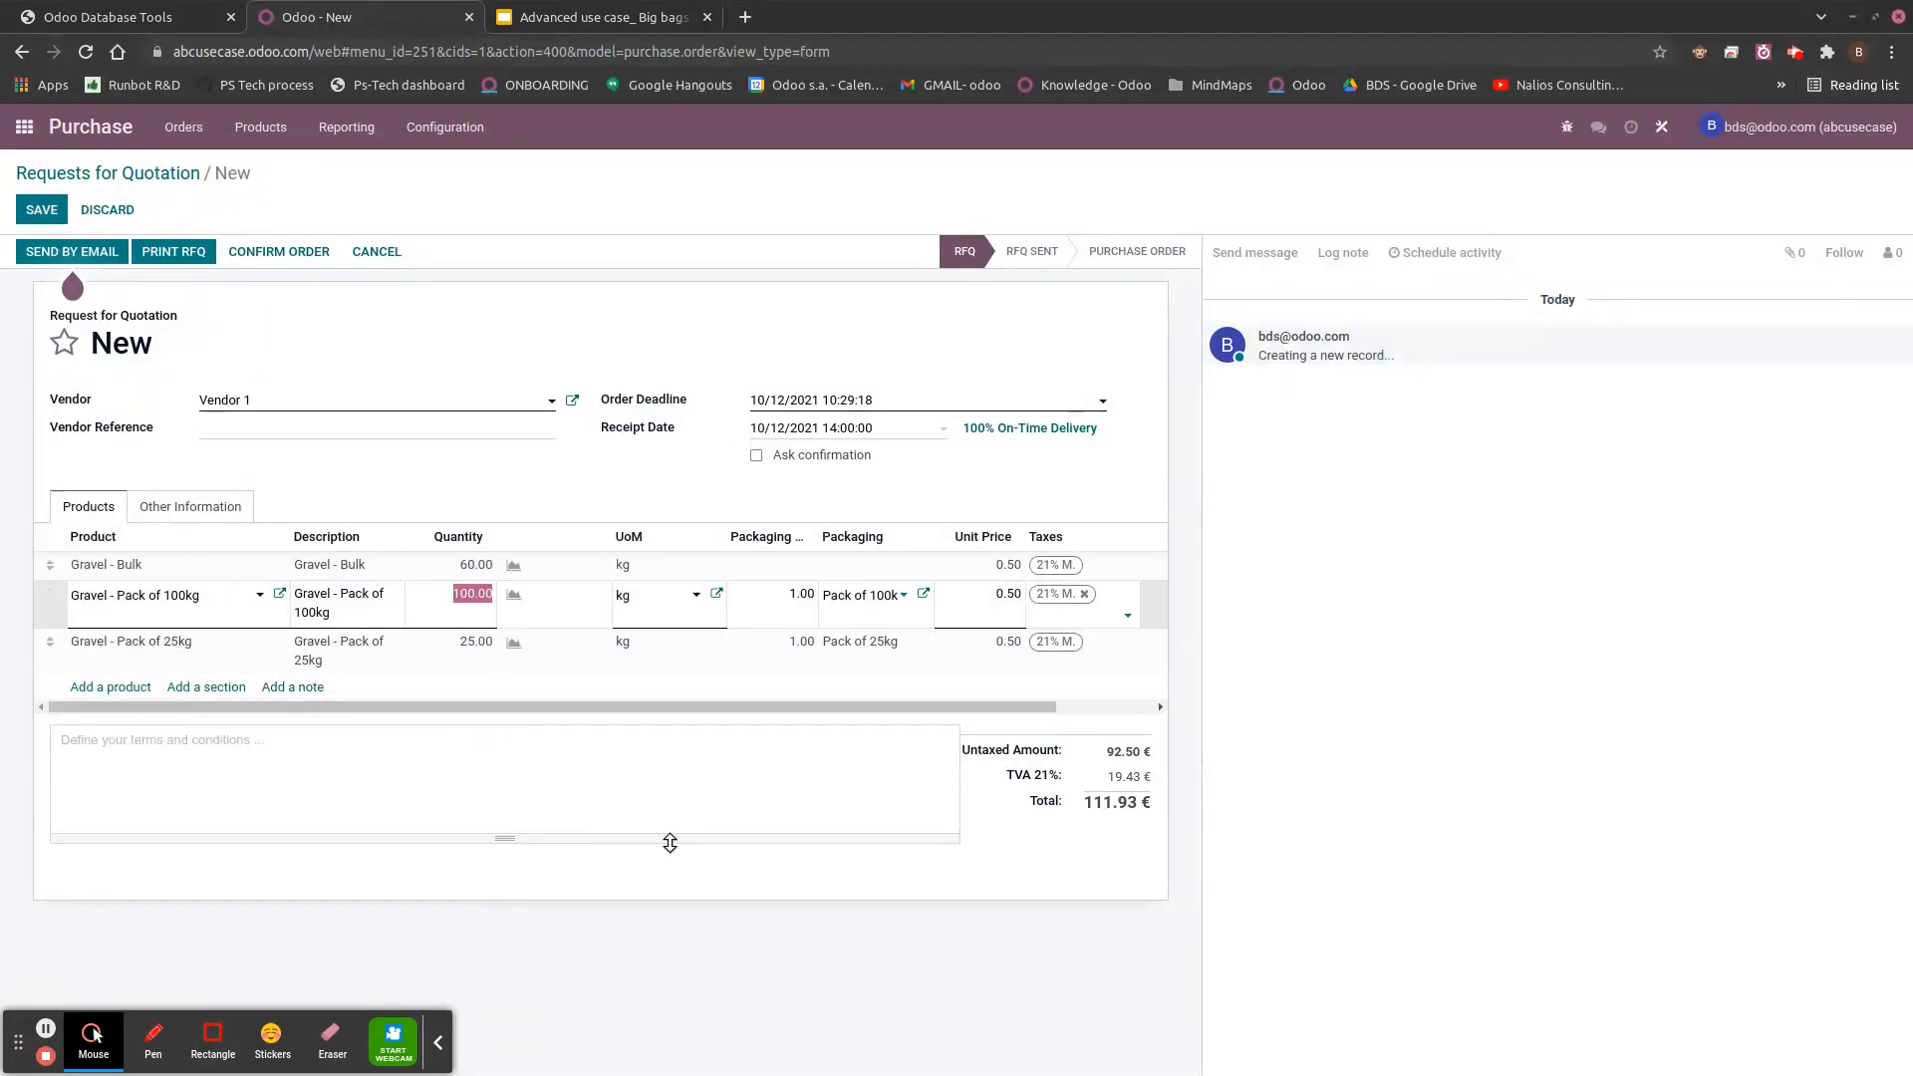
click(632, 698)
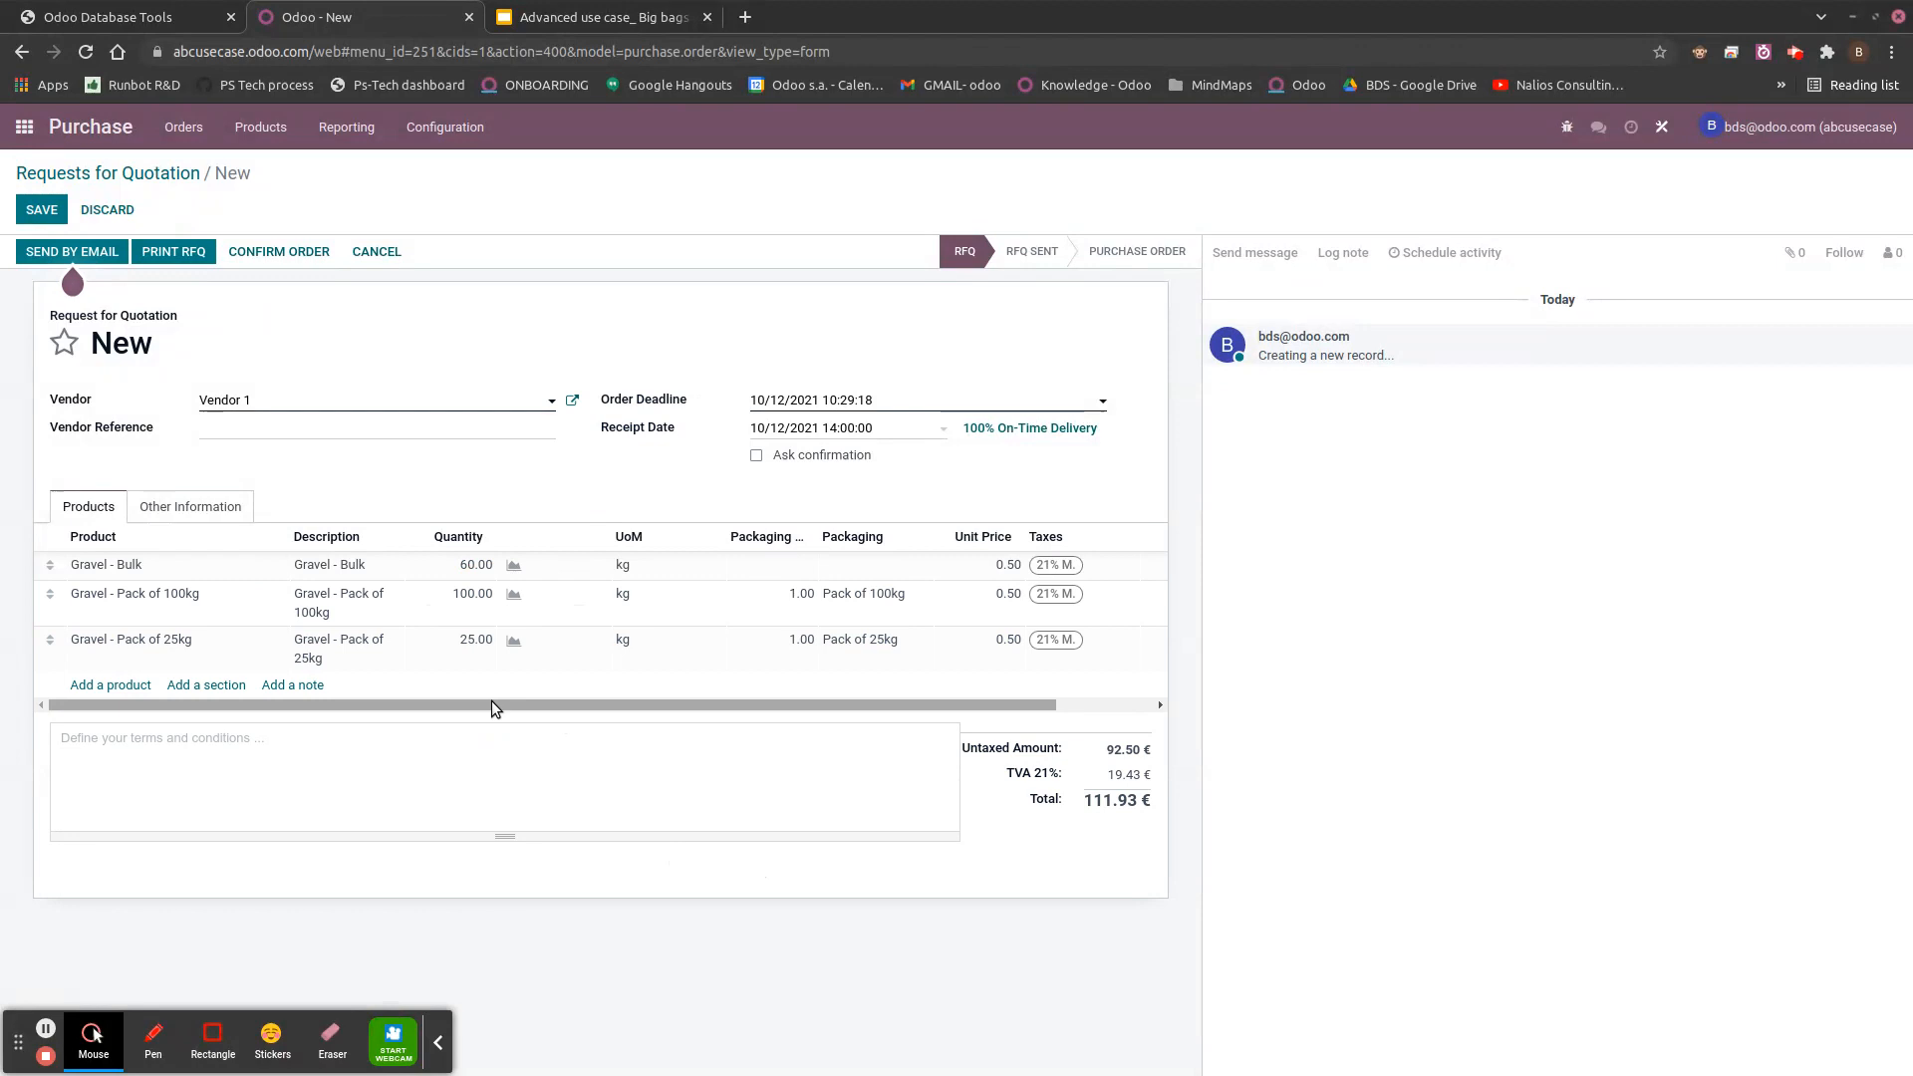
drag(492, 705, 590, 705)
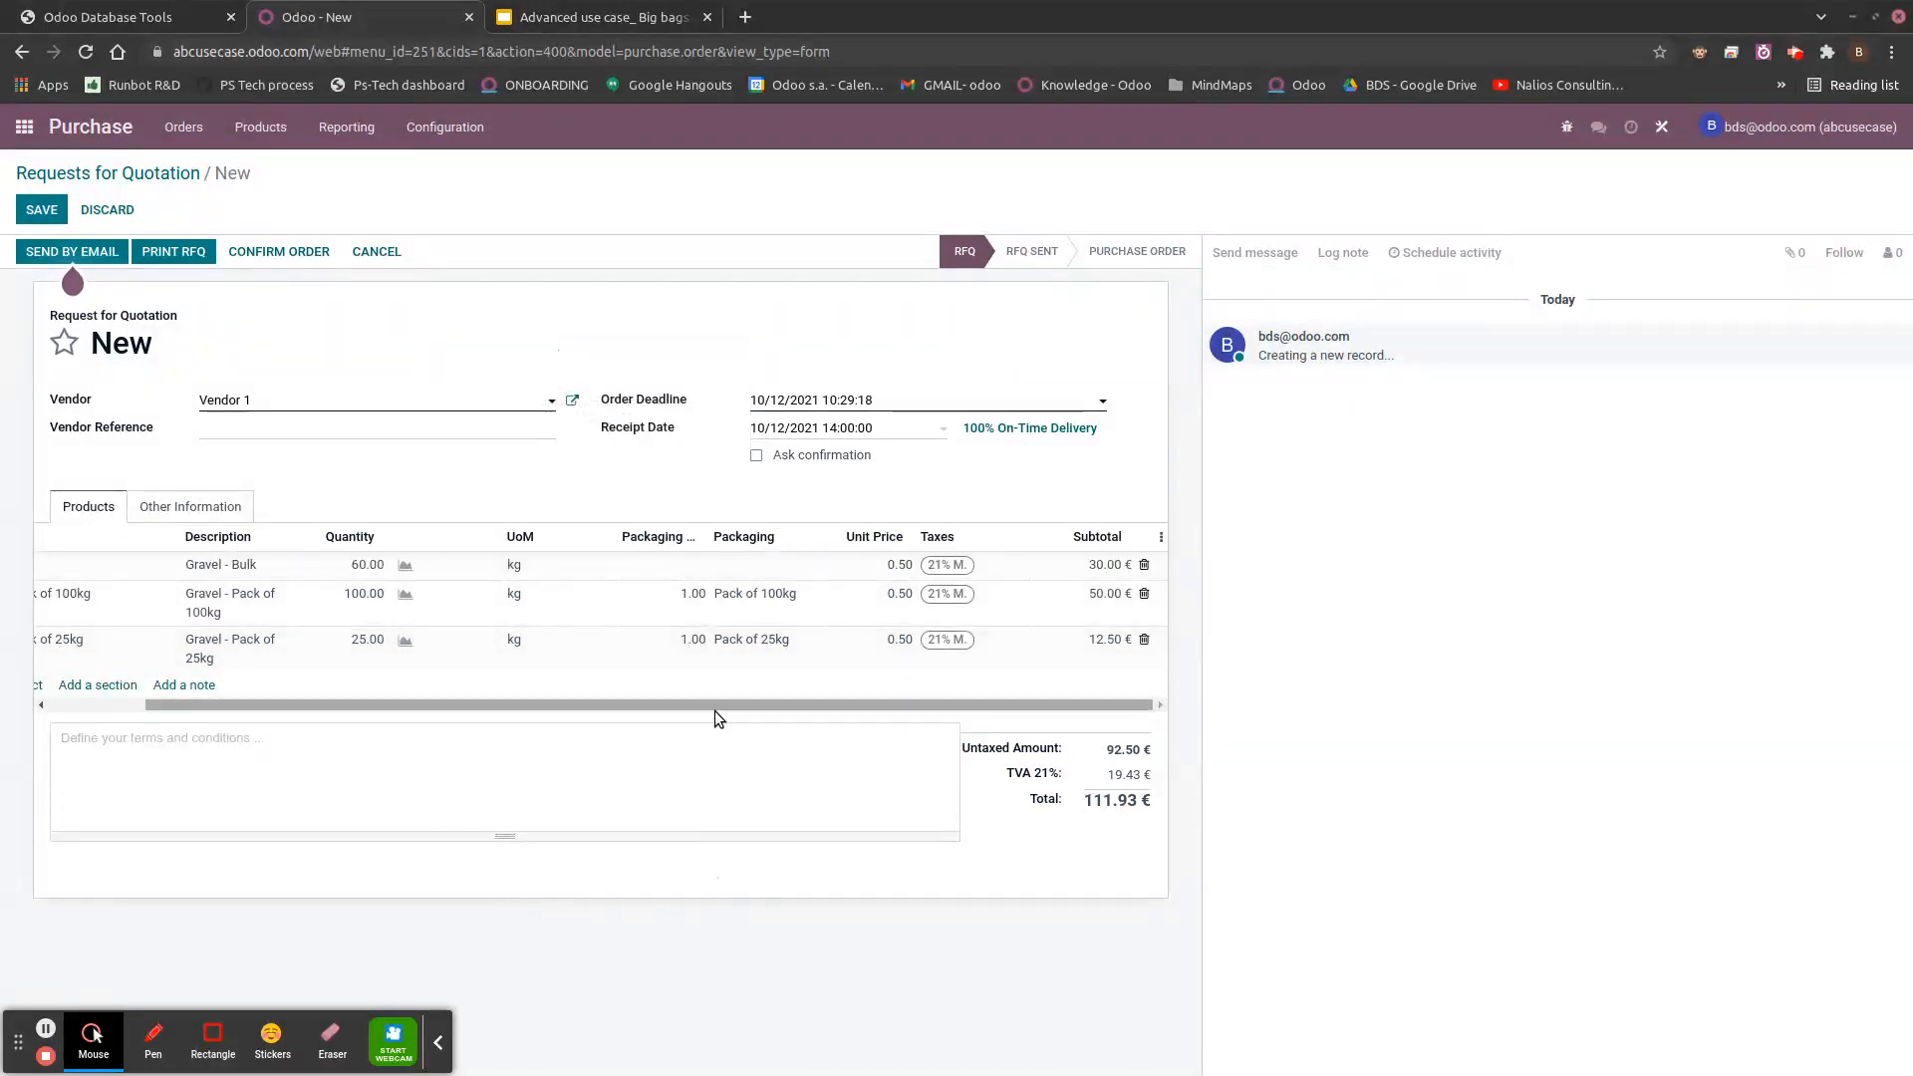
click(275, 253)
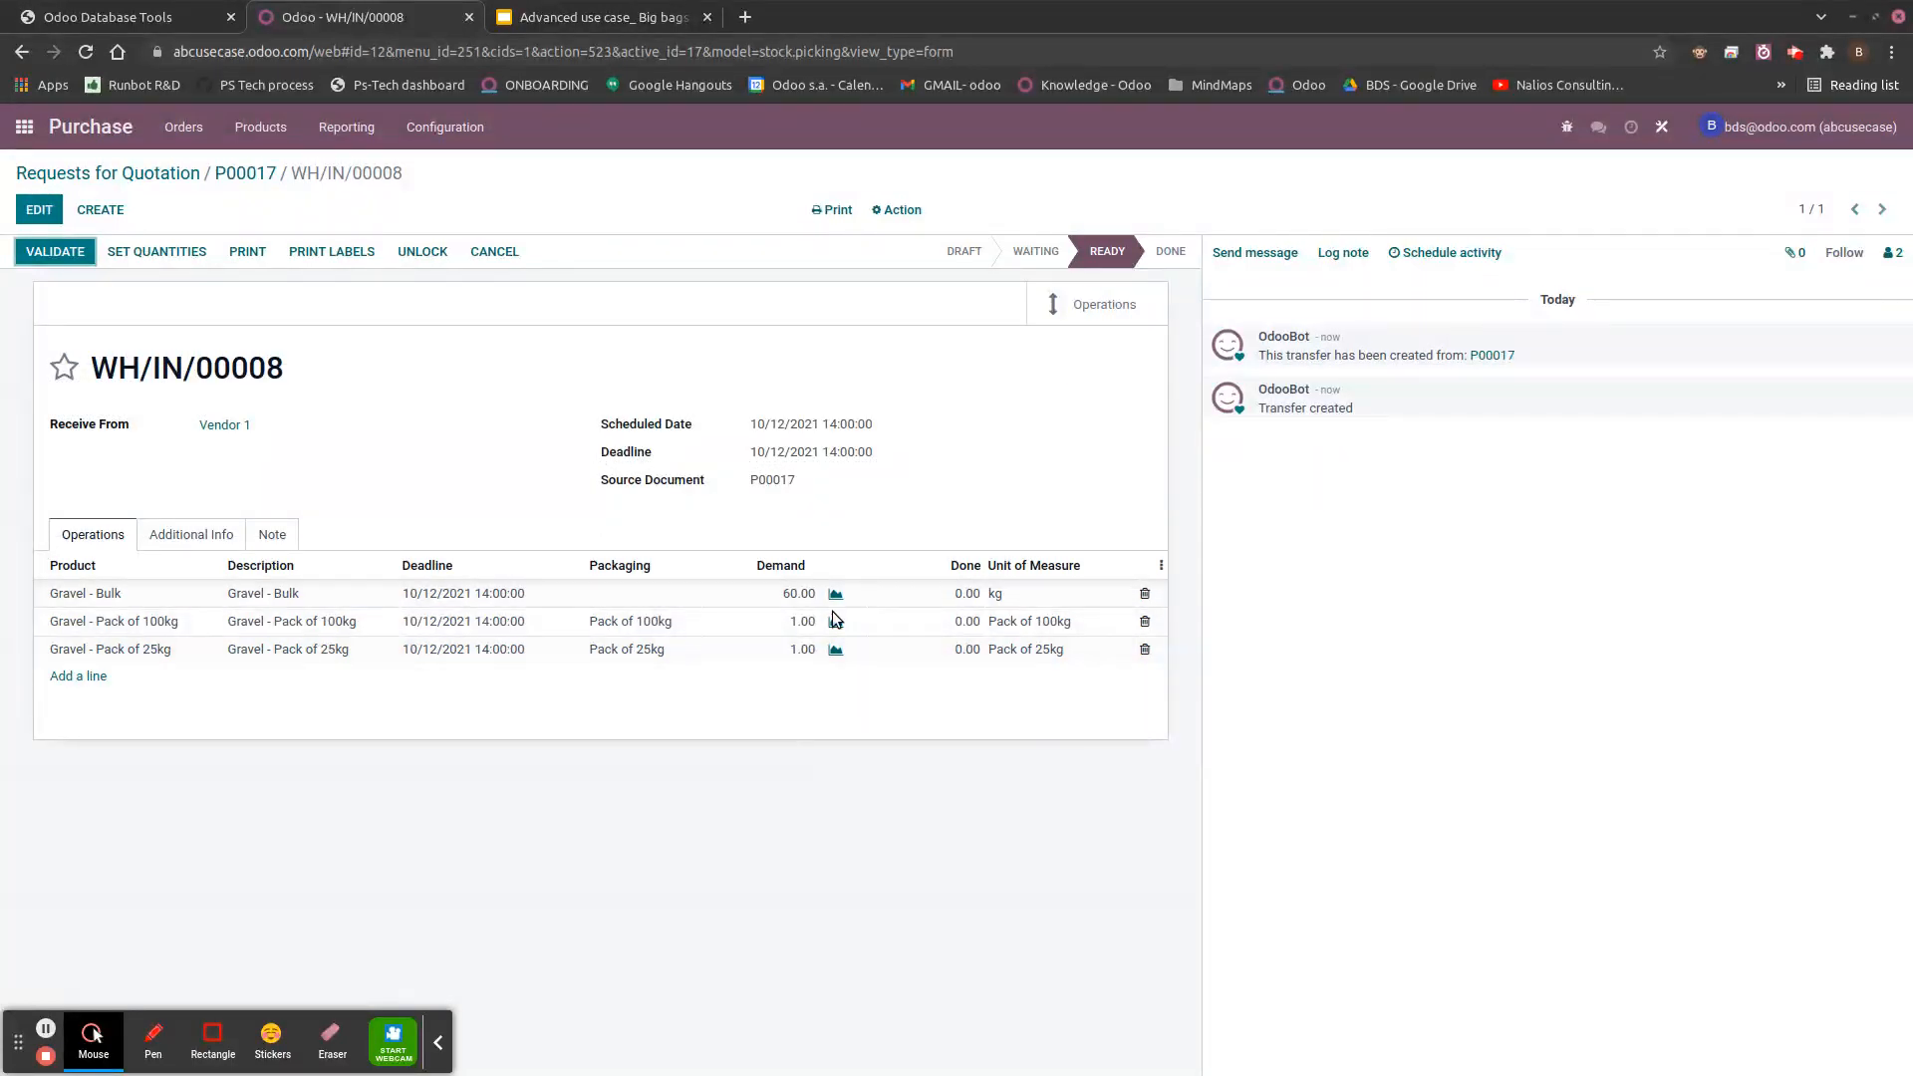
click(50, 261)
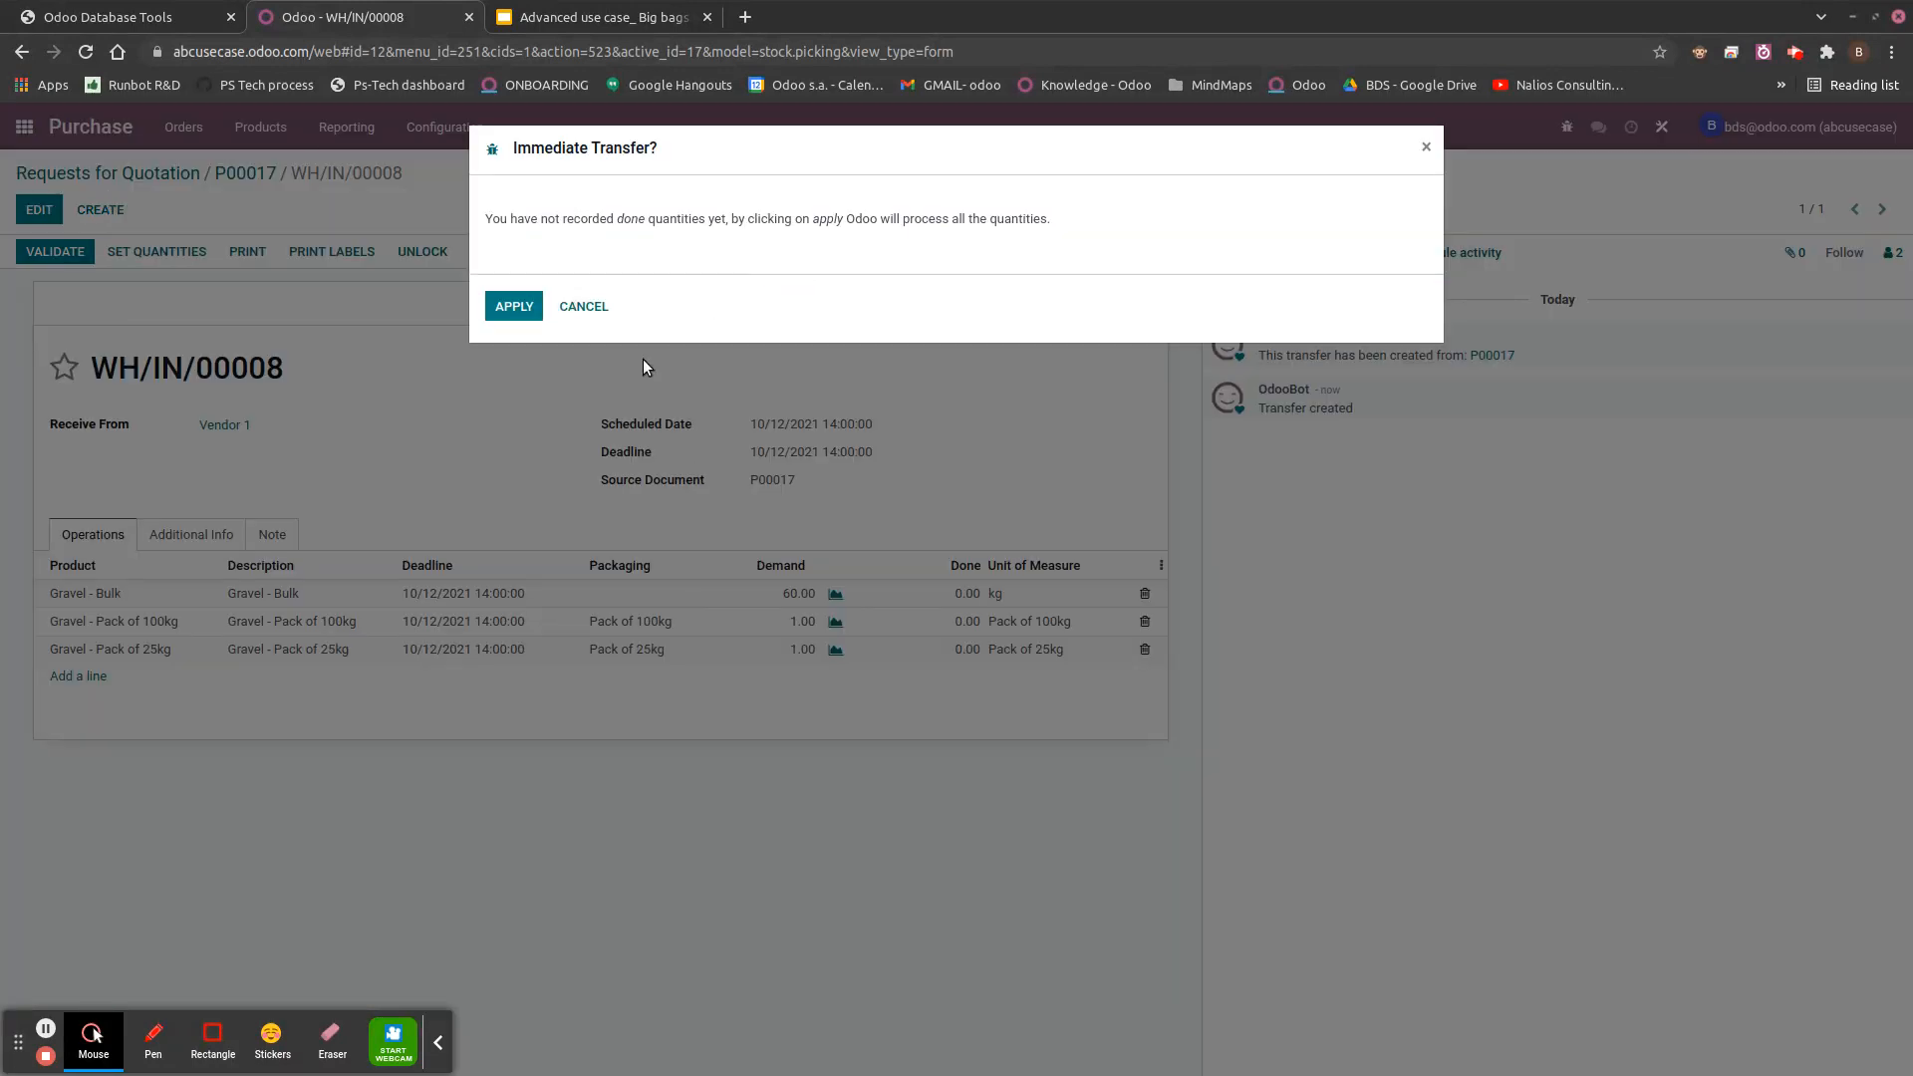
click(515, 305)
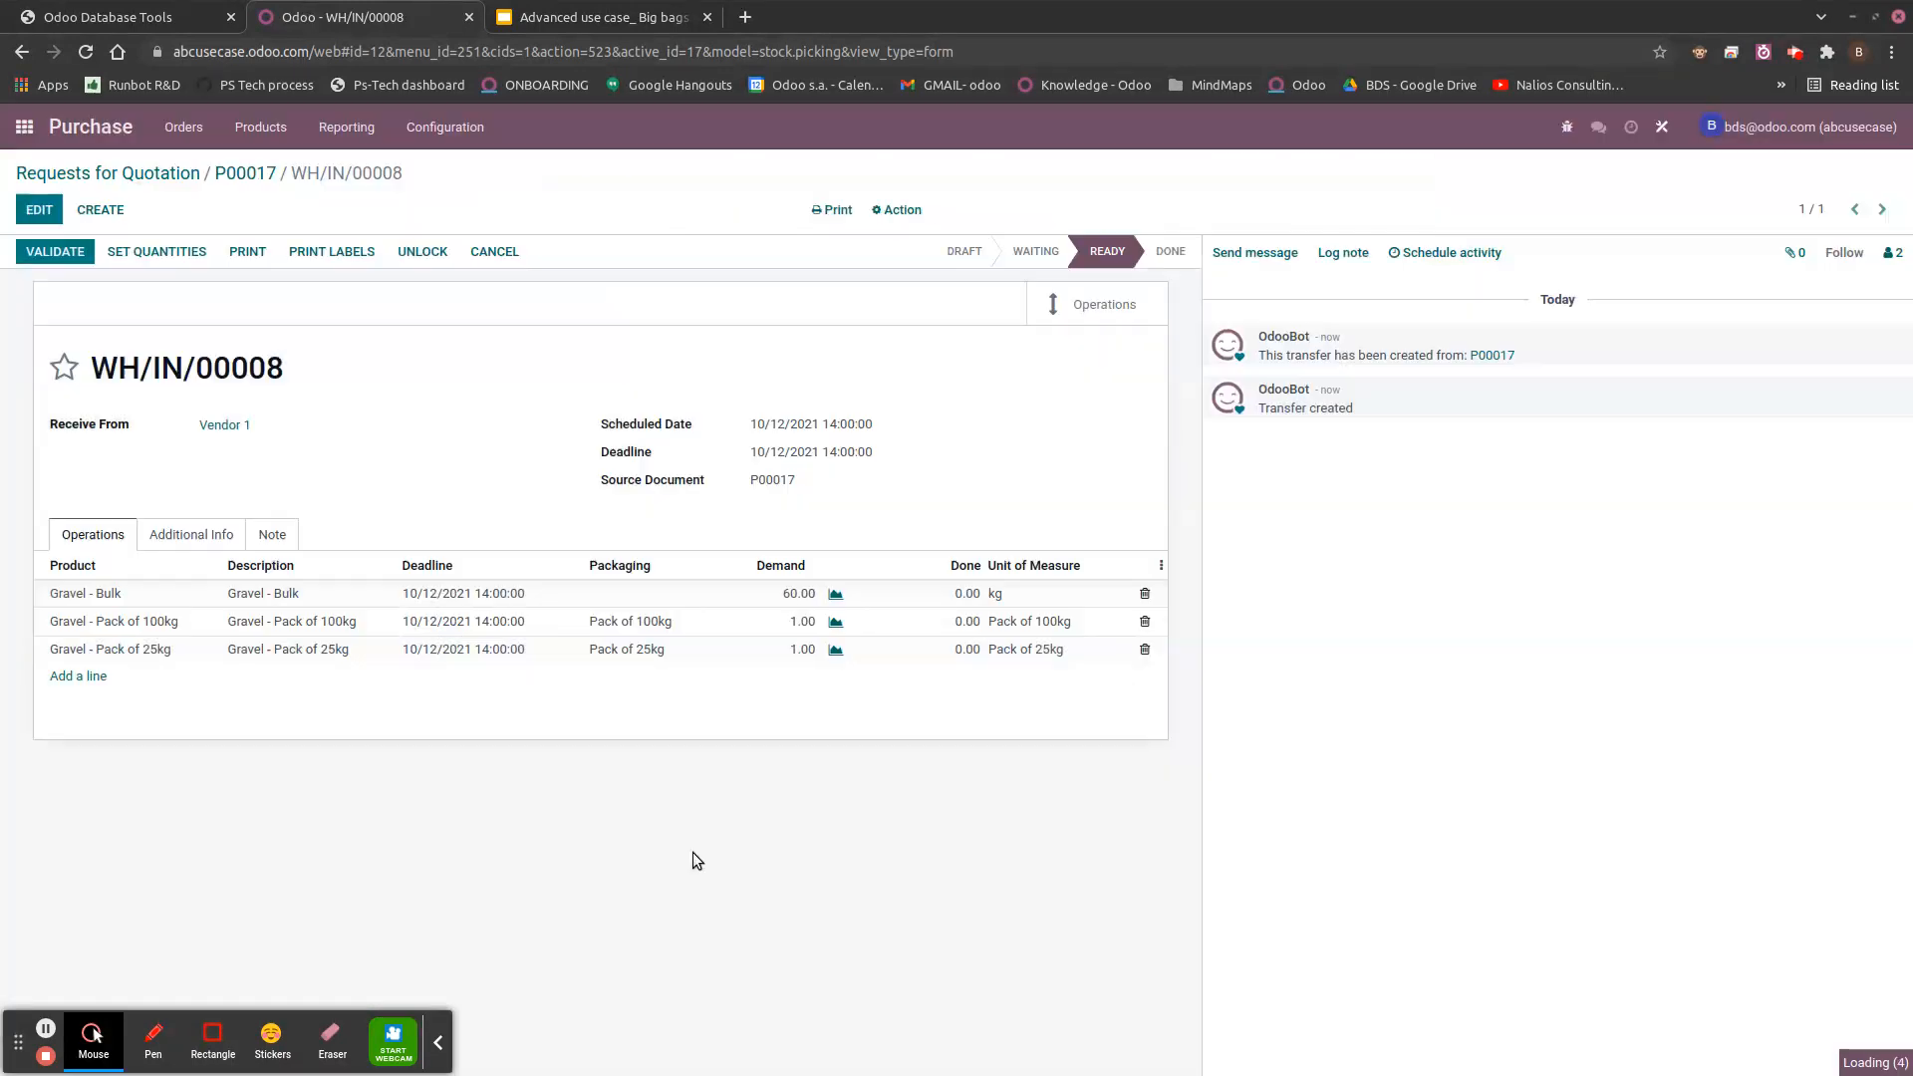
- Check the on-hand quantities of the gravel products in the inventory adjustments
click(24, 127)
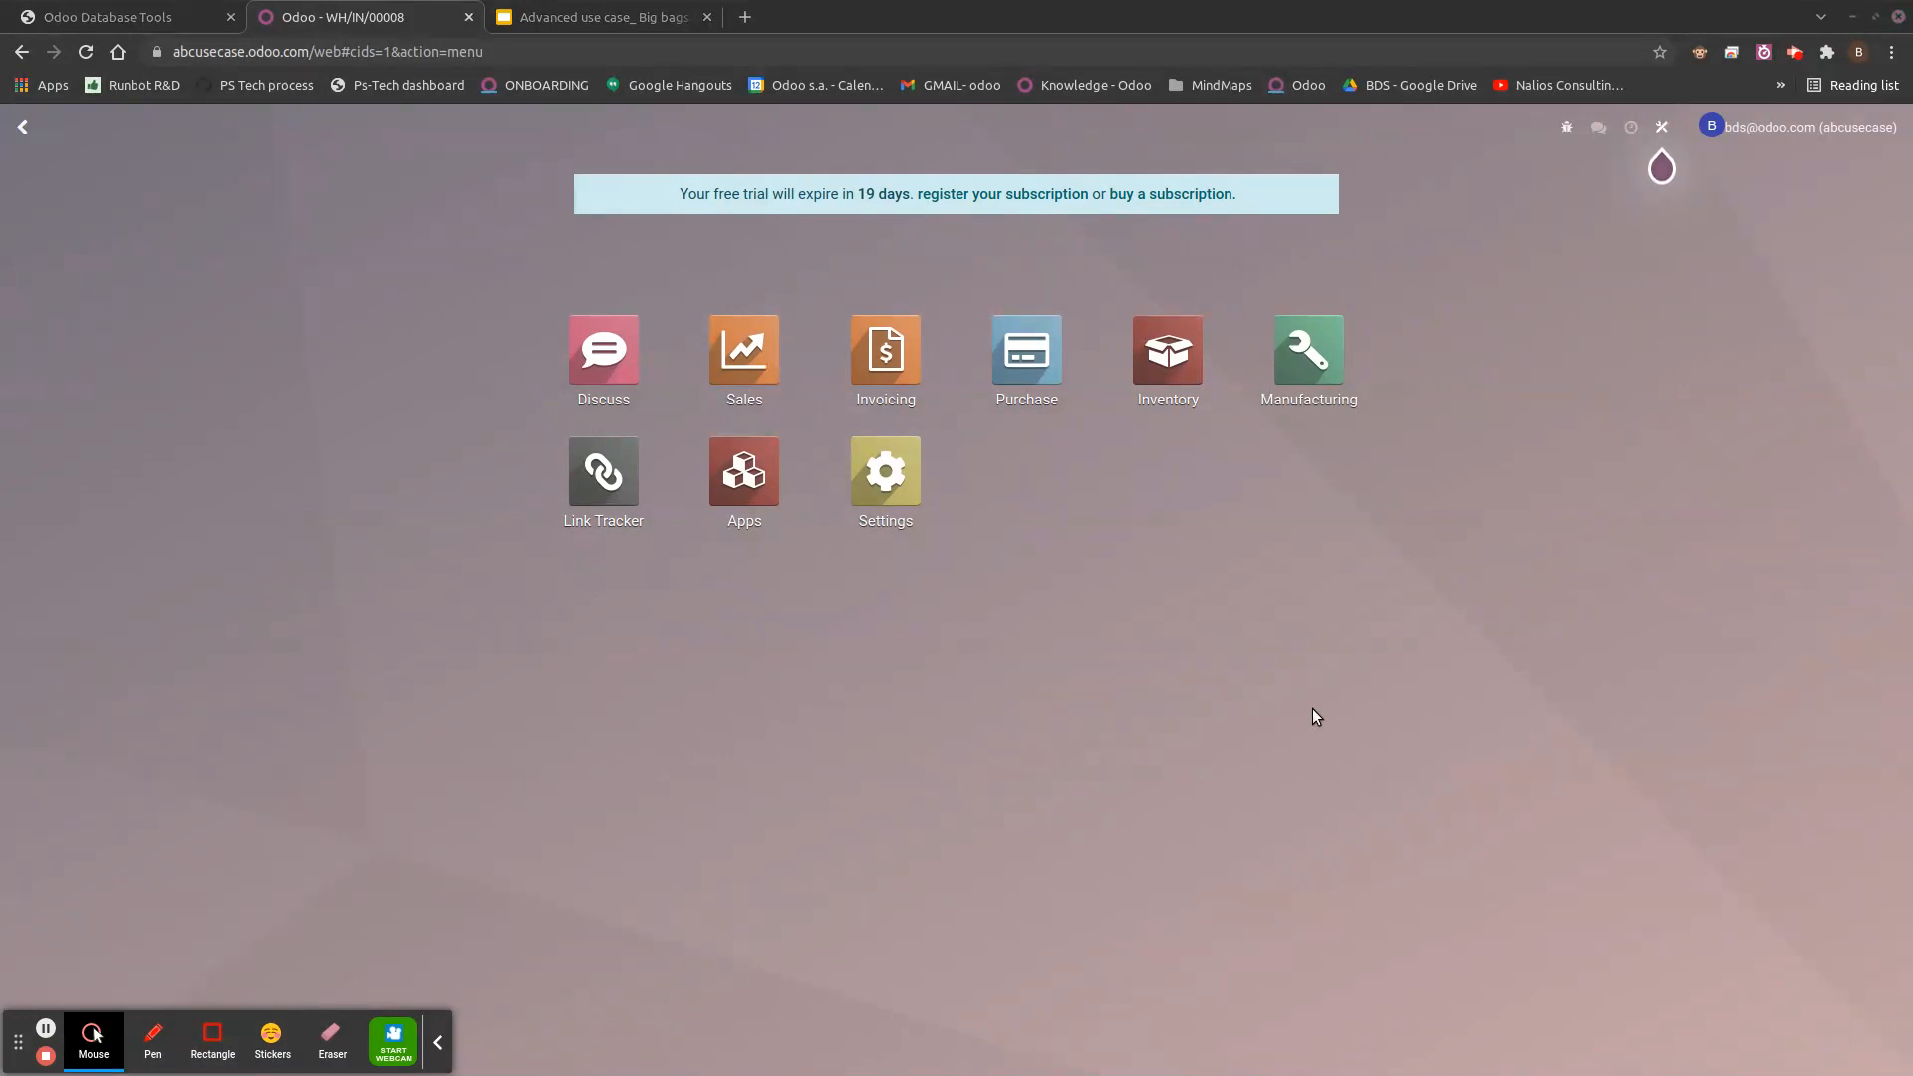
click(1168, 351)
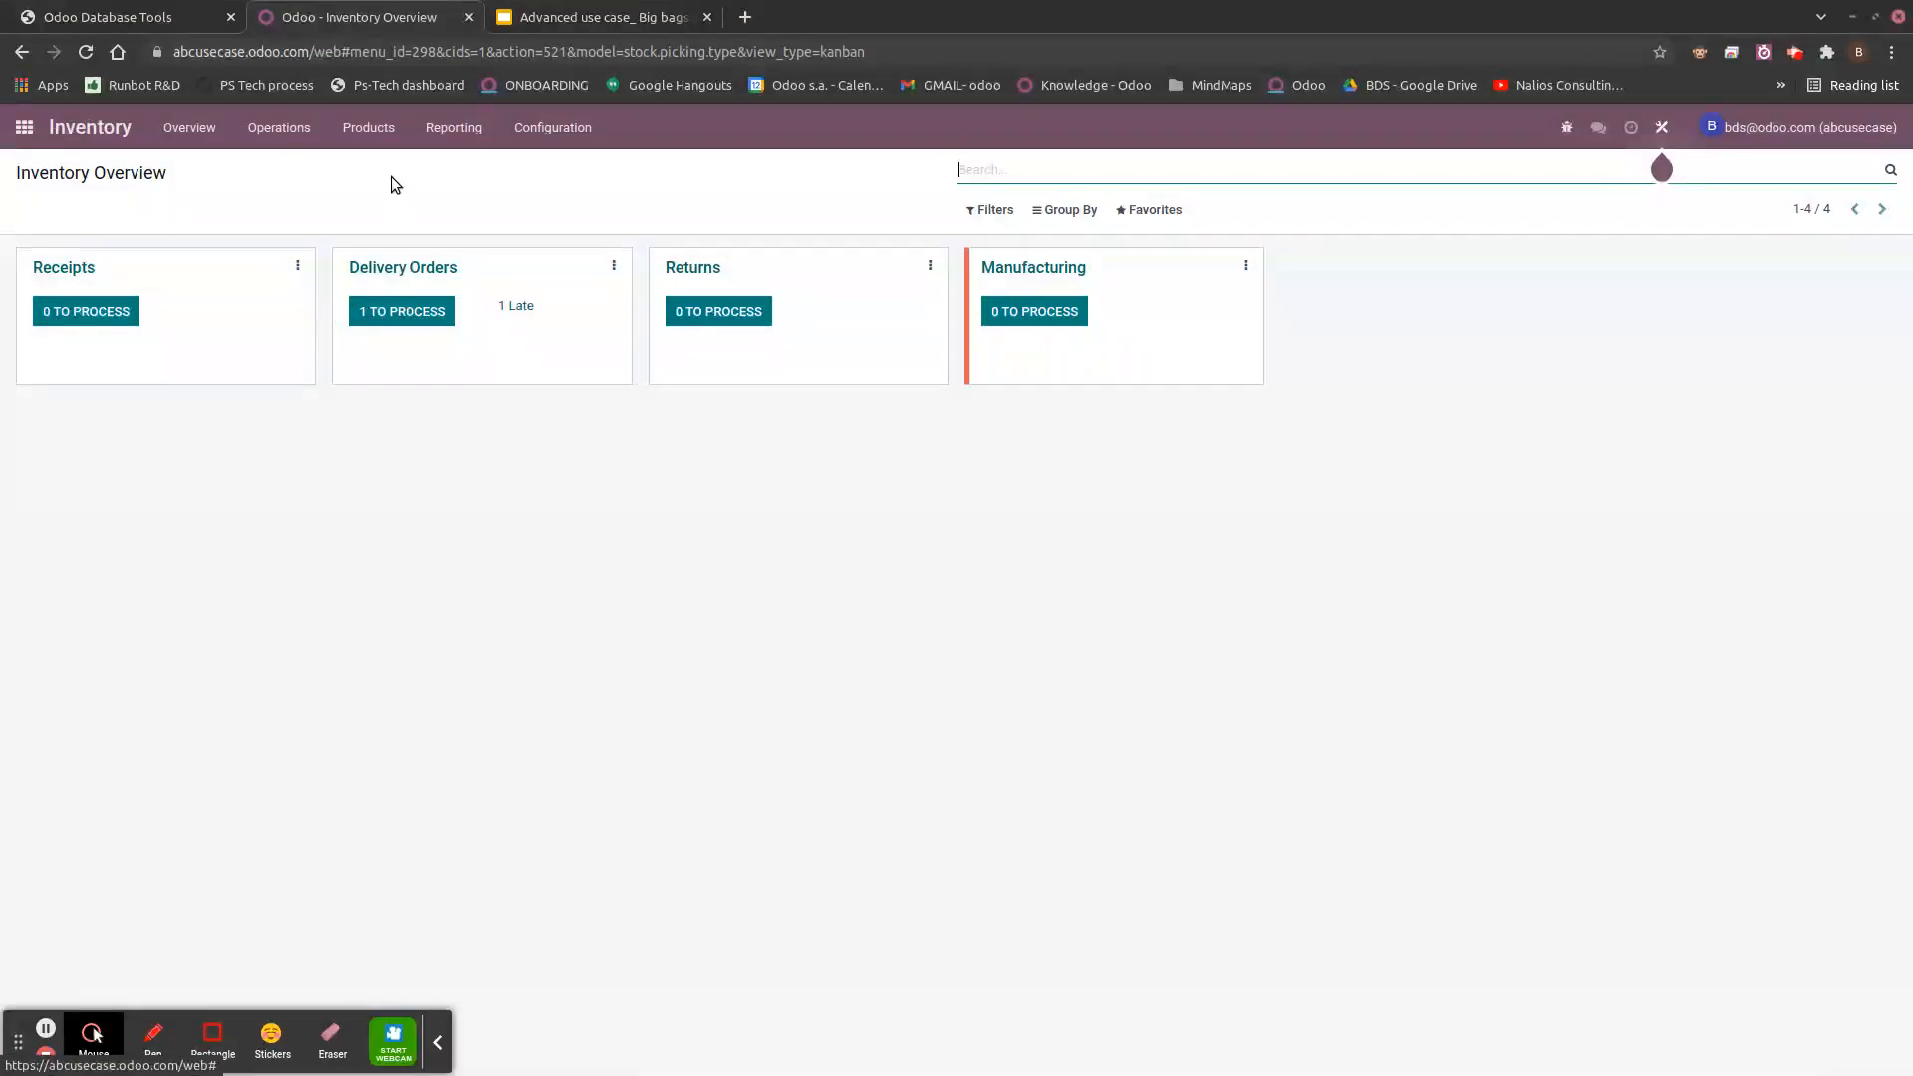
click(369, 145)
click(279, 127)
click(304, 218)
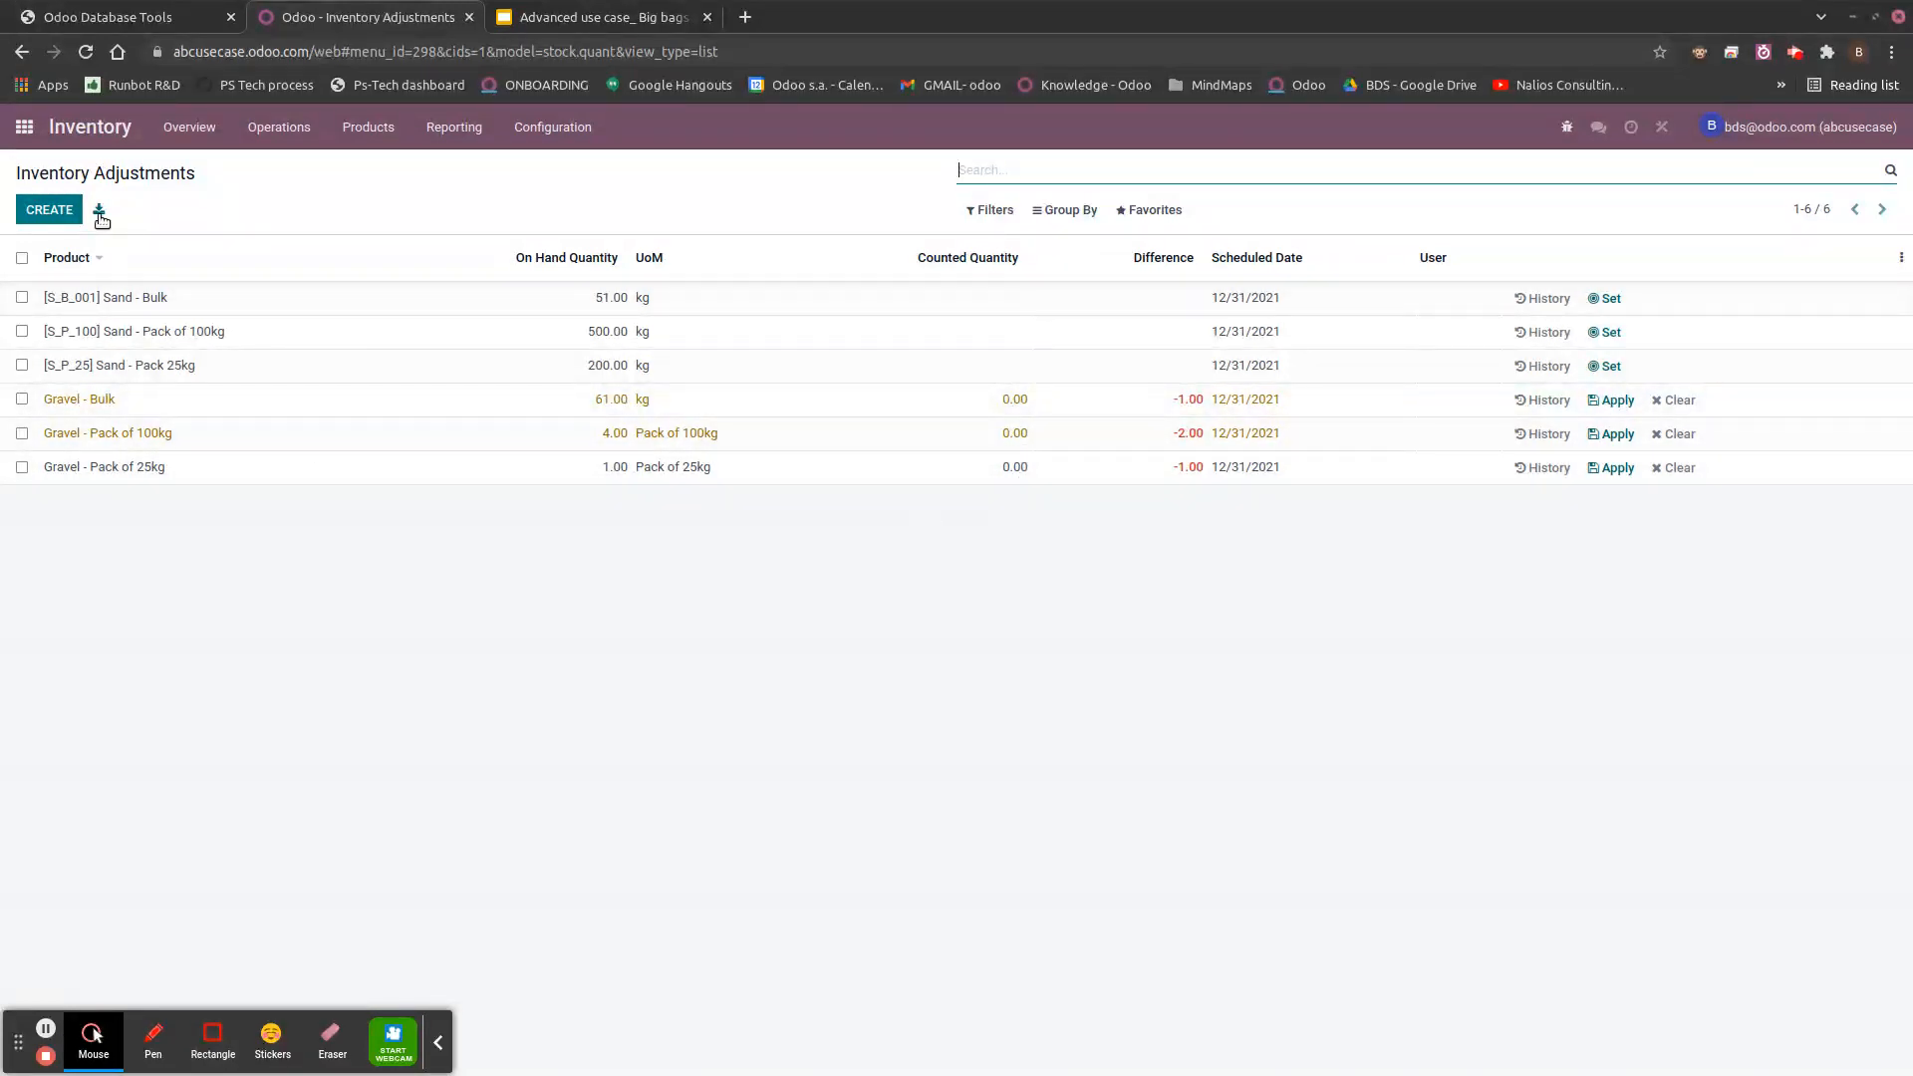
- Start a new manufacturing order with Sand - Pack of 100kg as the product
click(16, 135)
click(1309, 364)
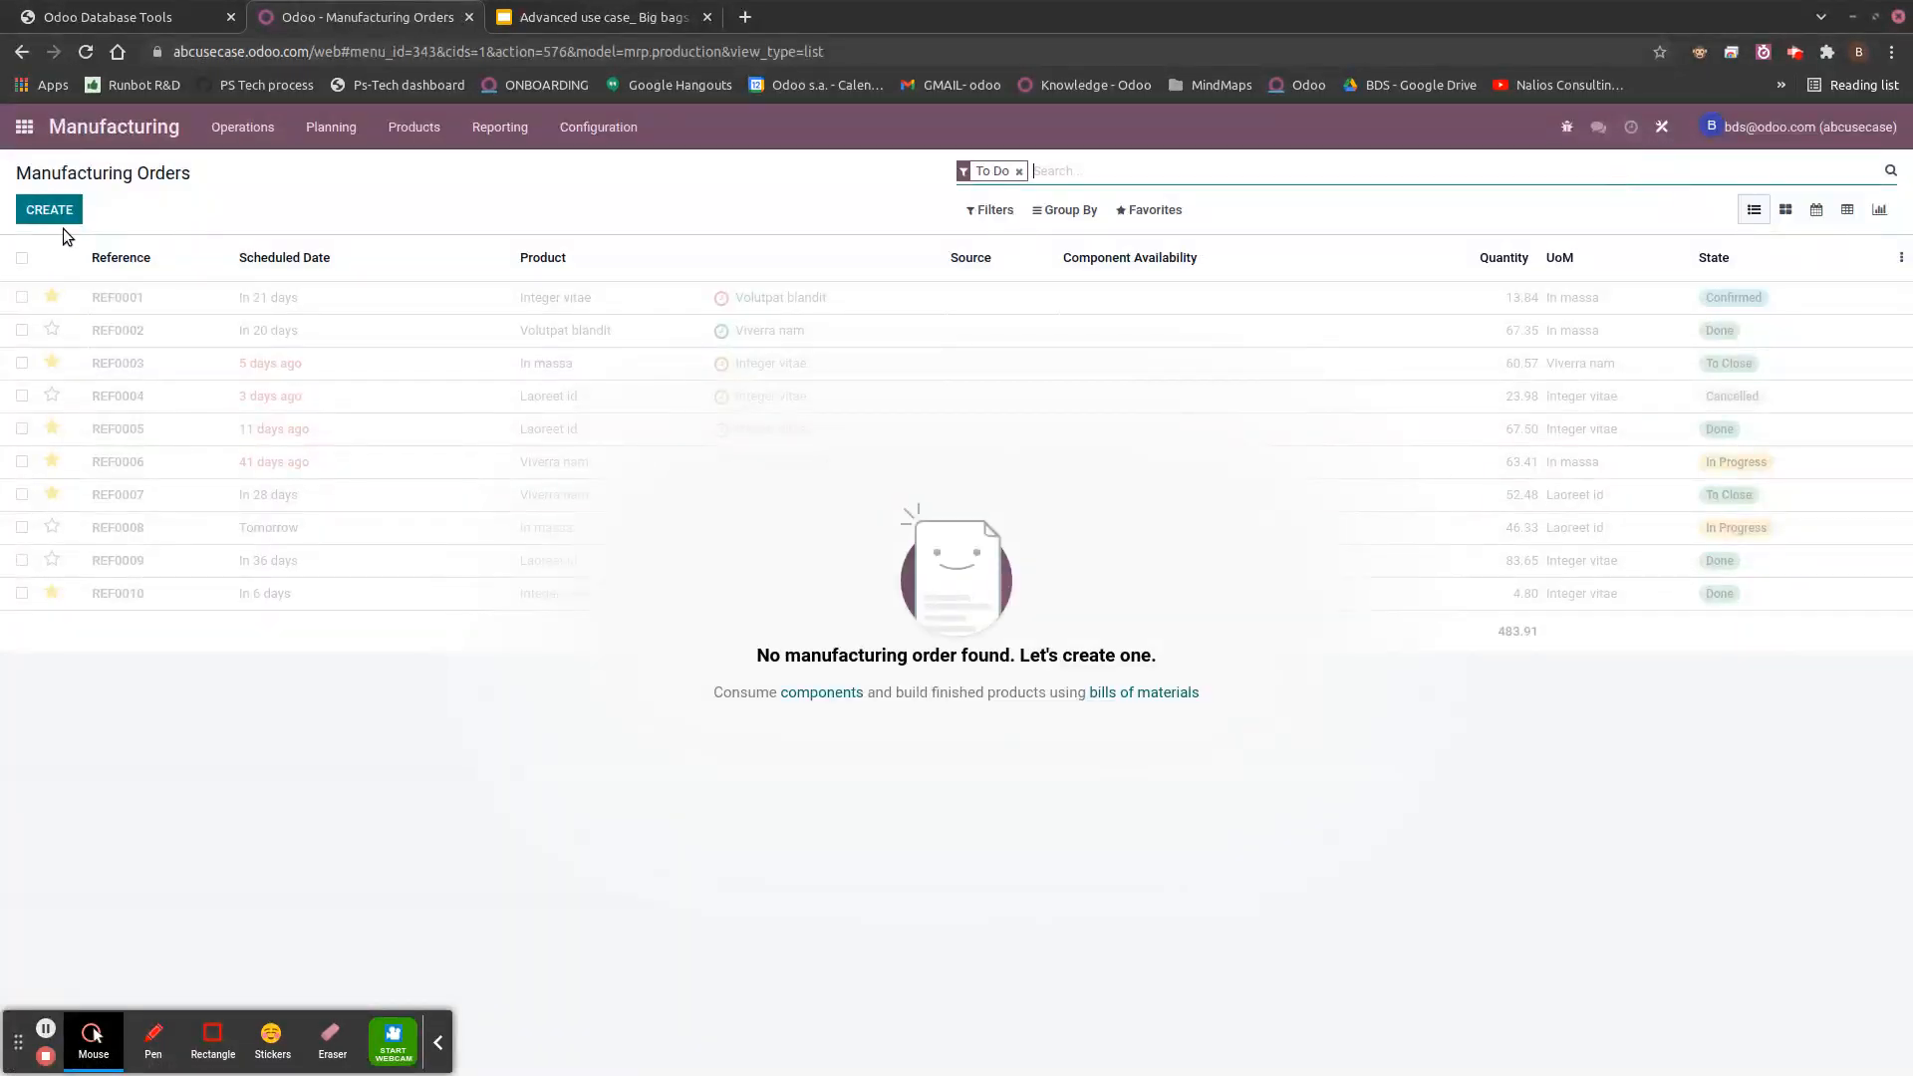
click(50, 212)
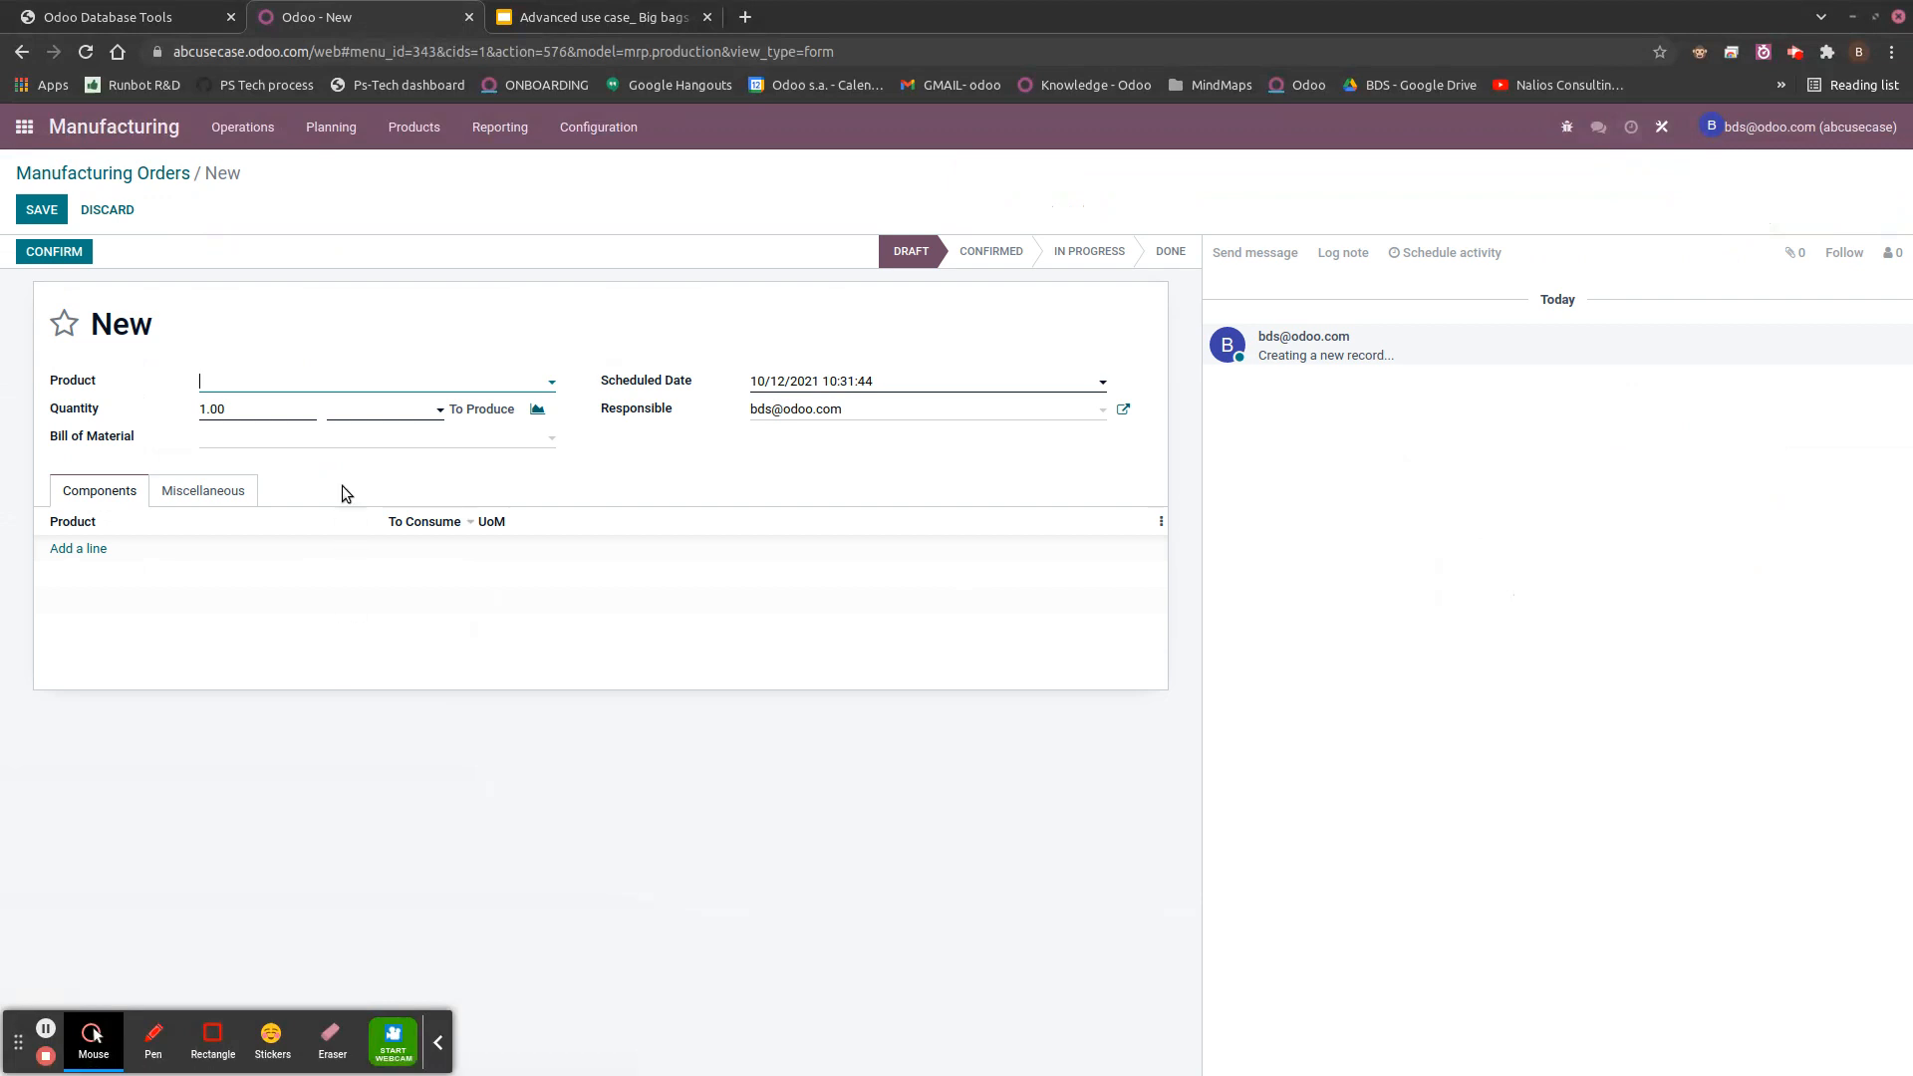
click(360, 380)
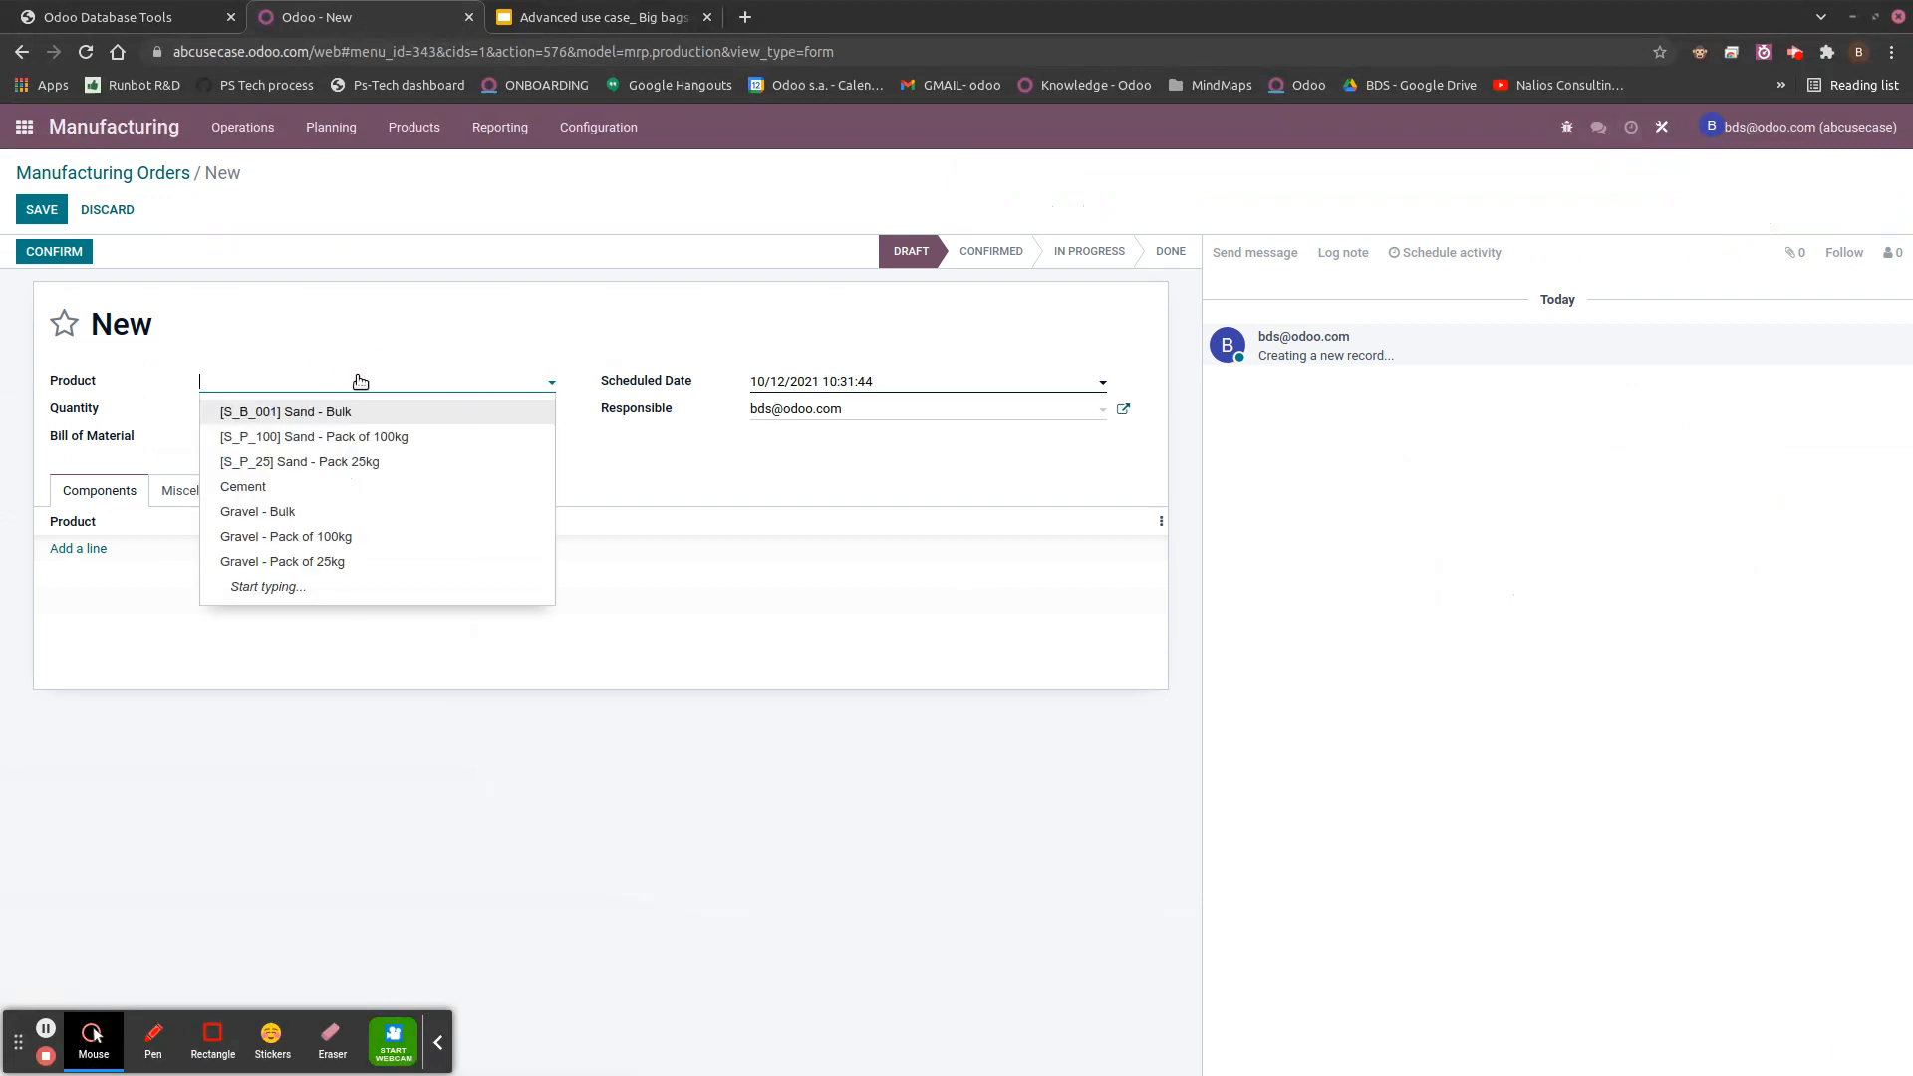
click(356, 439)
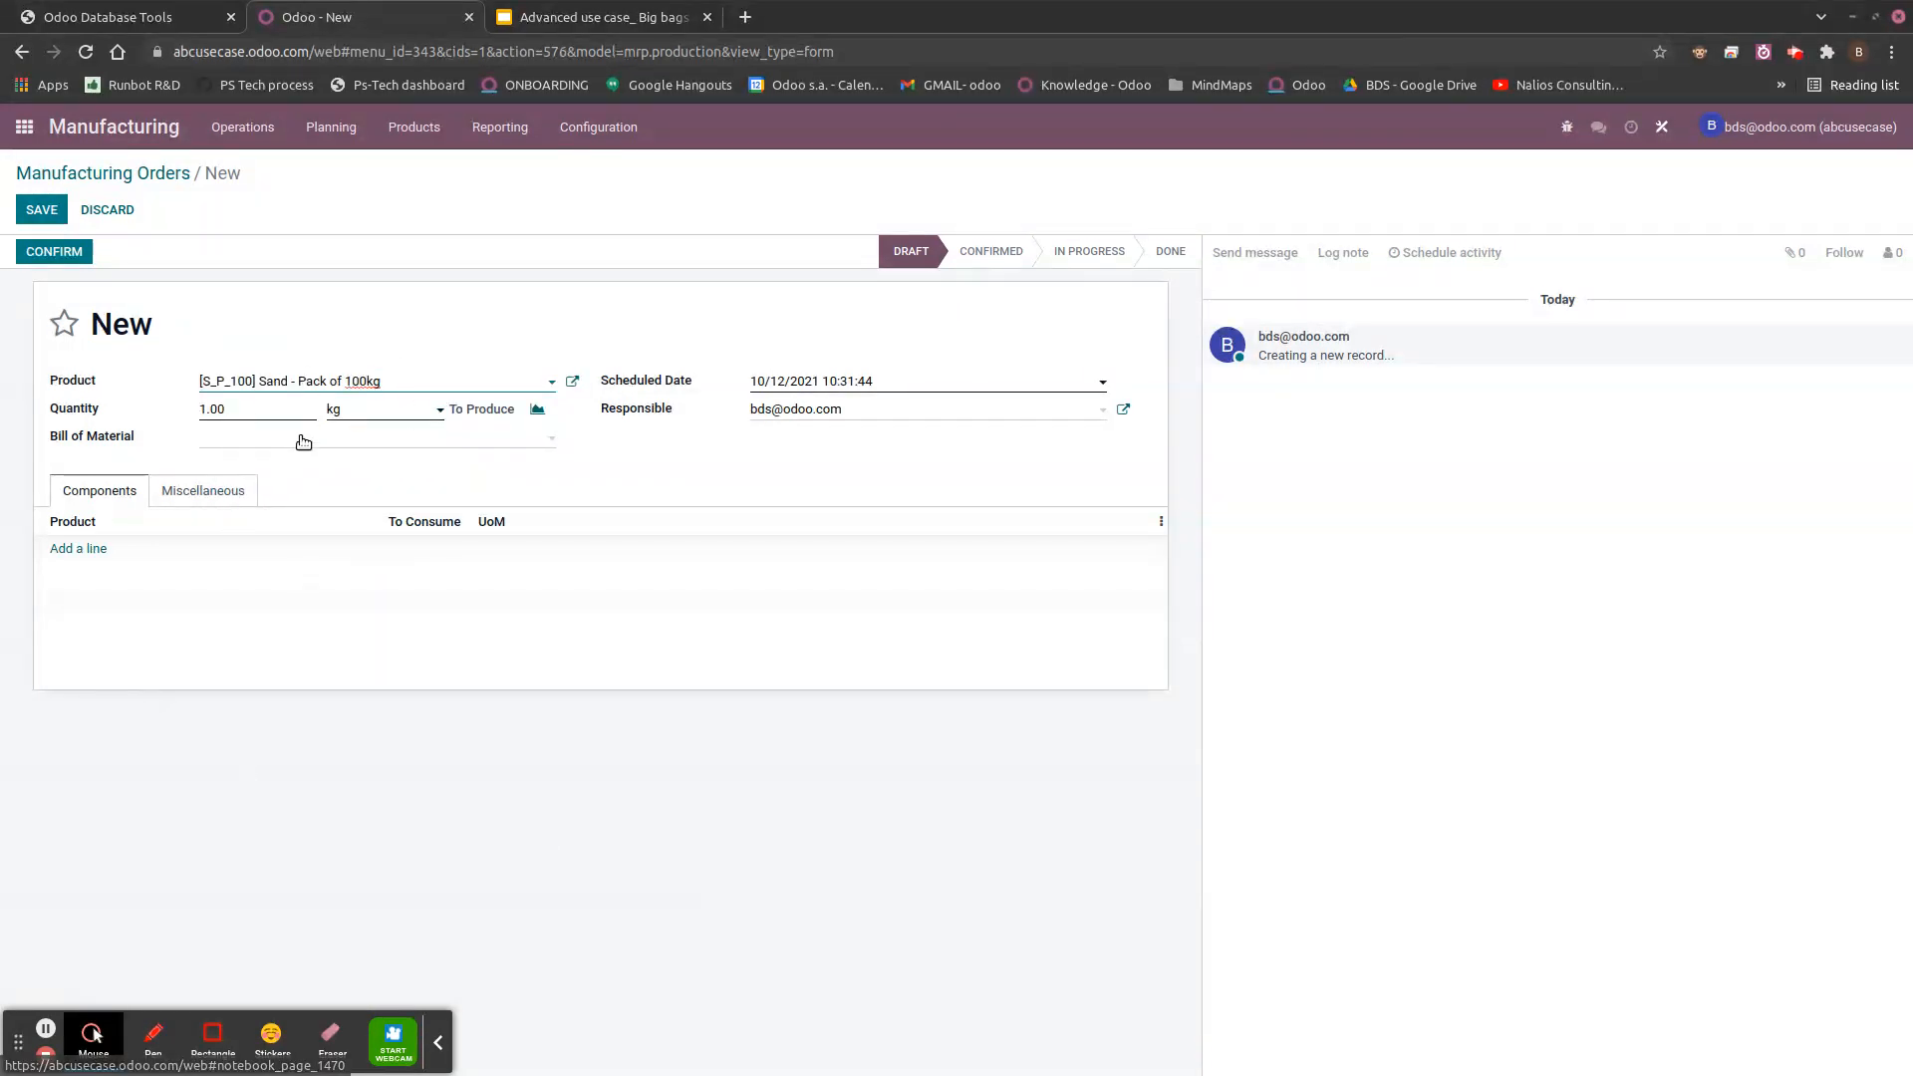
click(80, 549)
click(477, 731)
- Change the manufacturing order's product to Gravel - Pack of 100kg and confirm the order
click(455, 380)
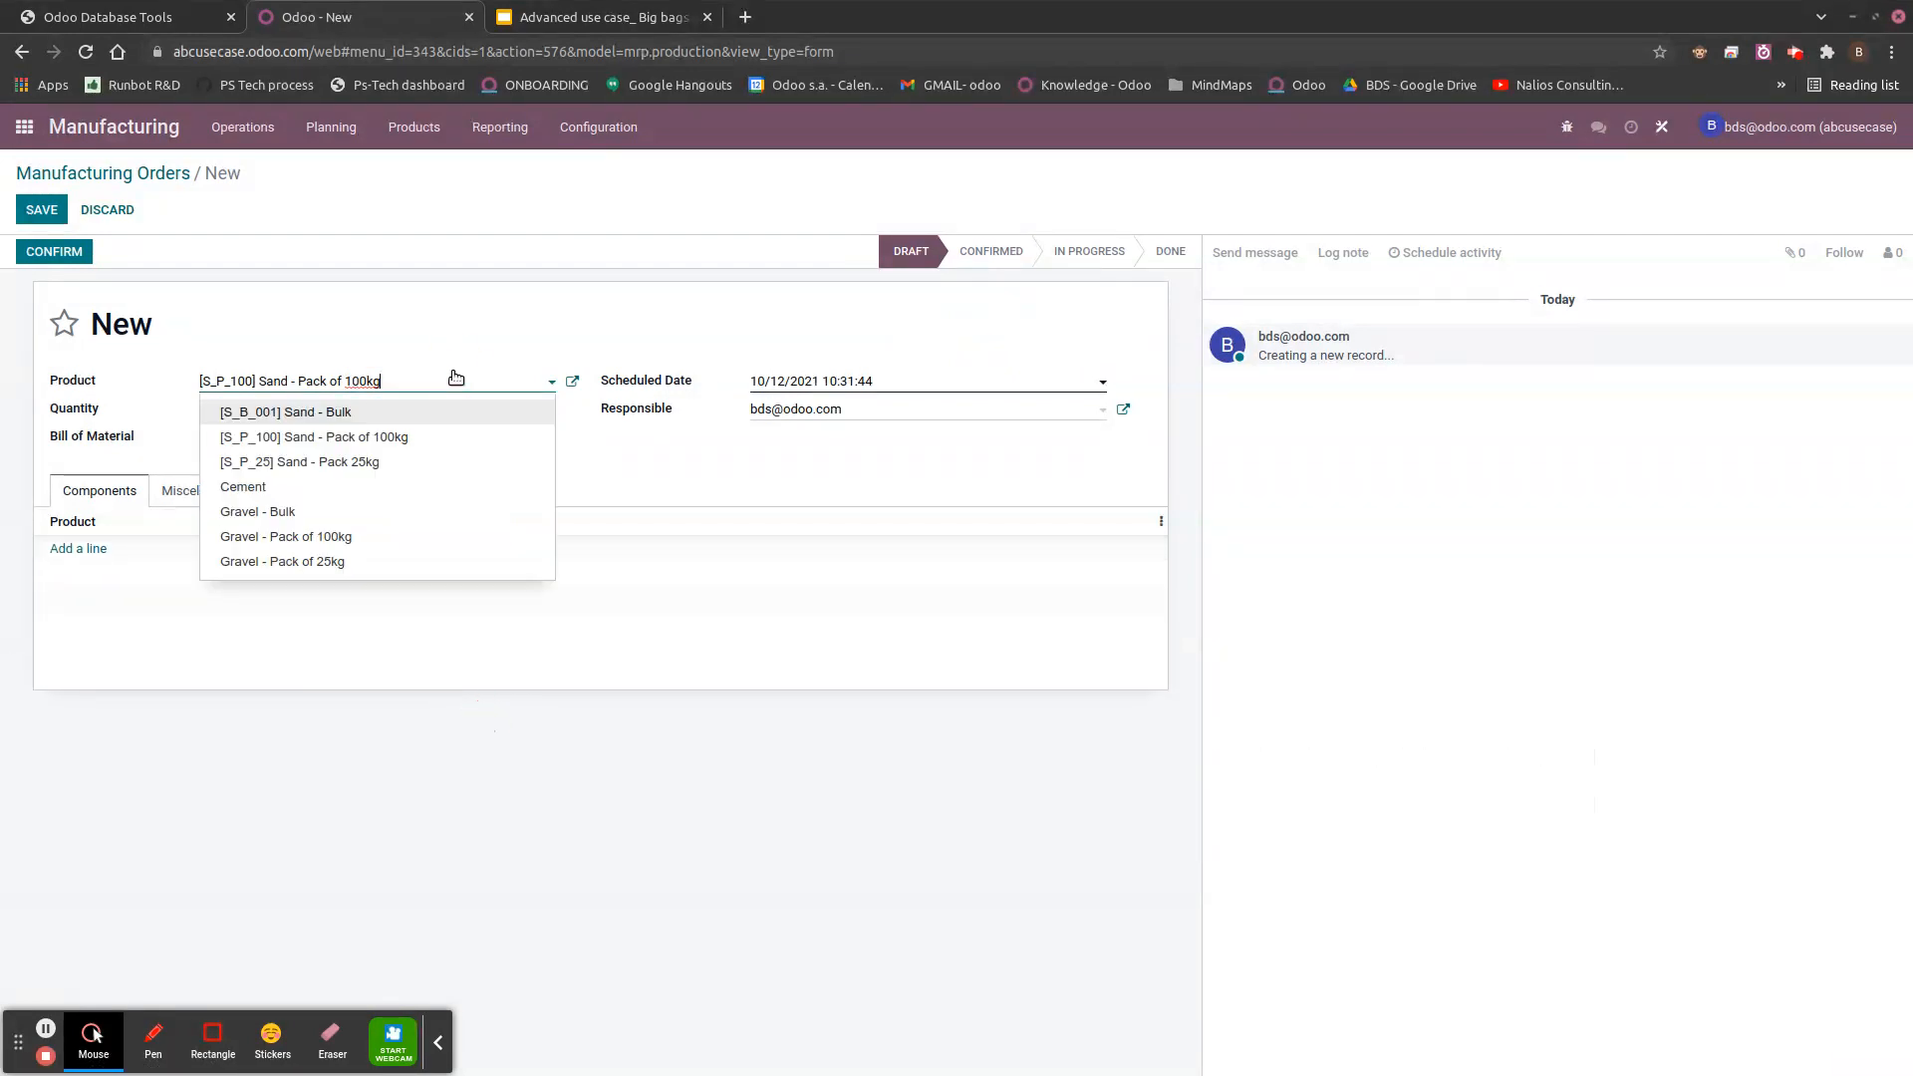
click(504, 290)
click(461, 379)
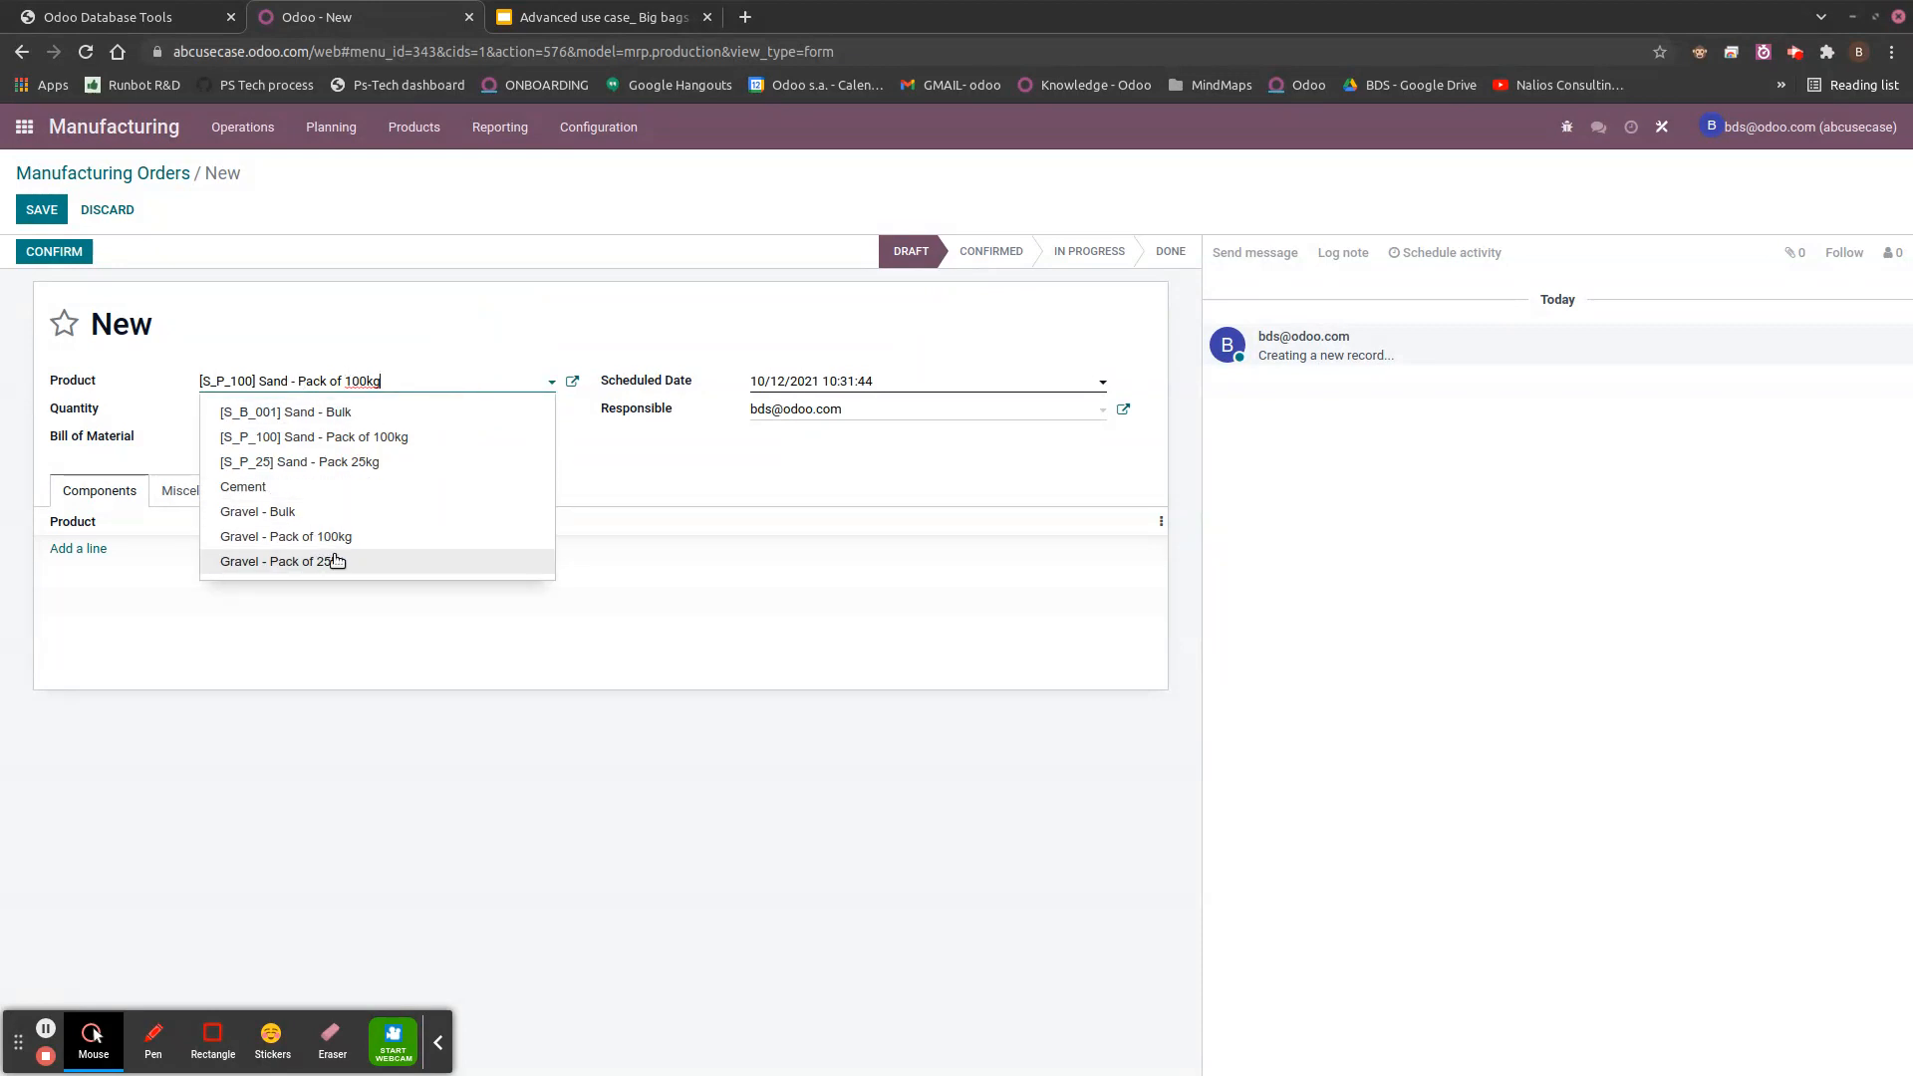
click(551, 763)
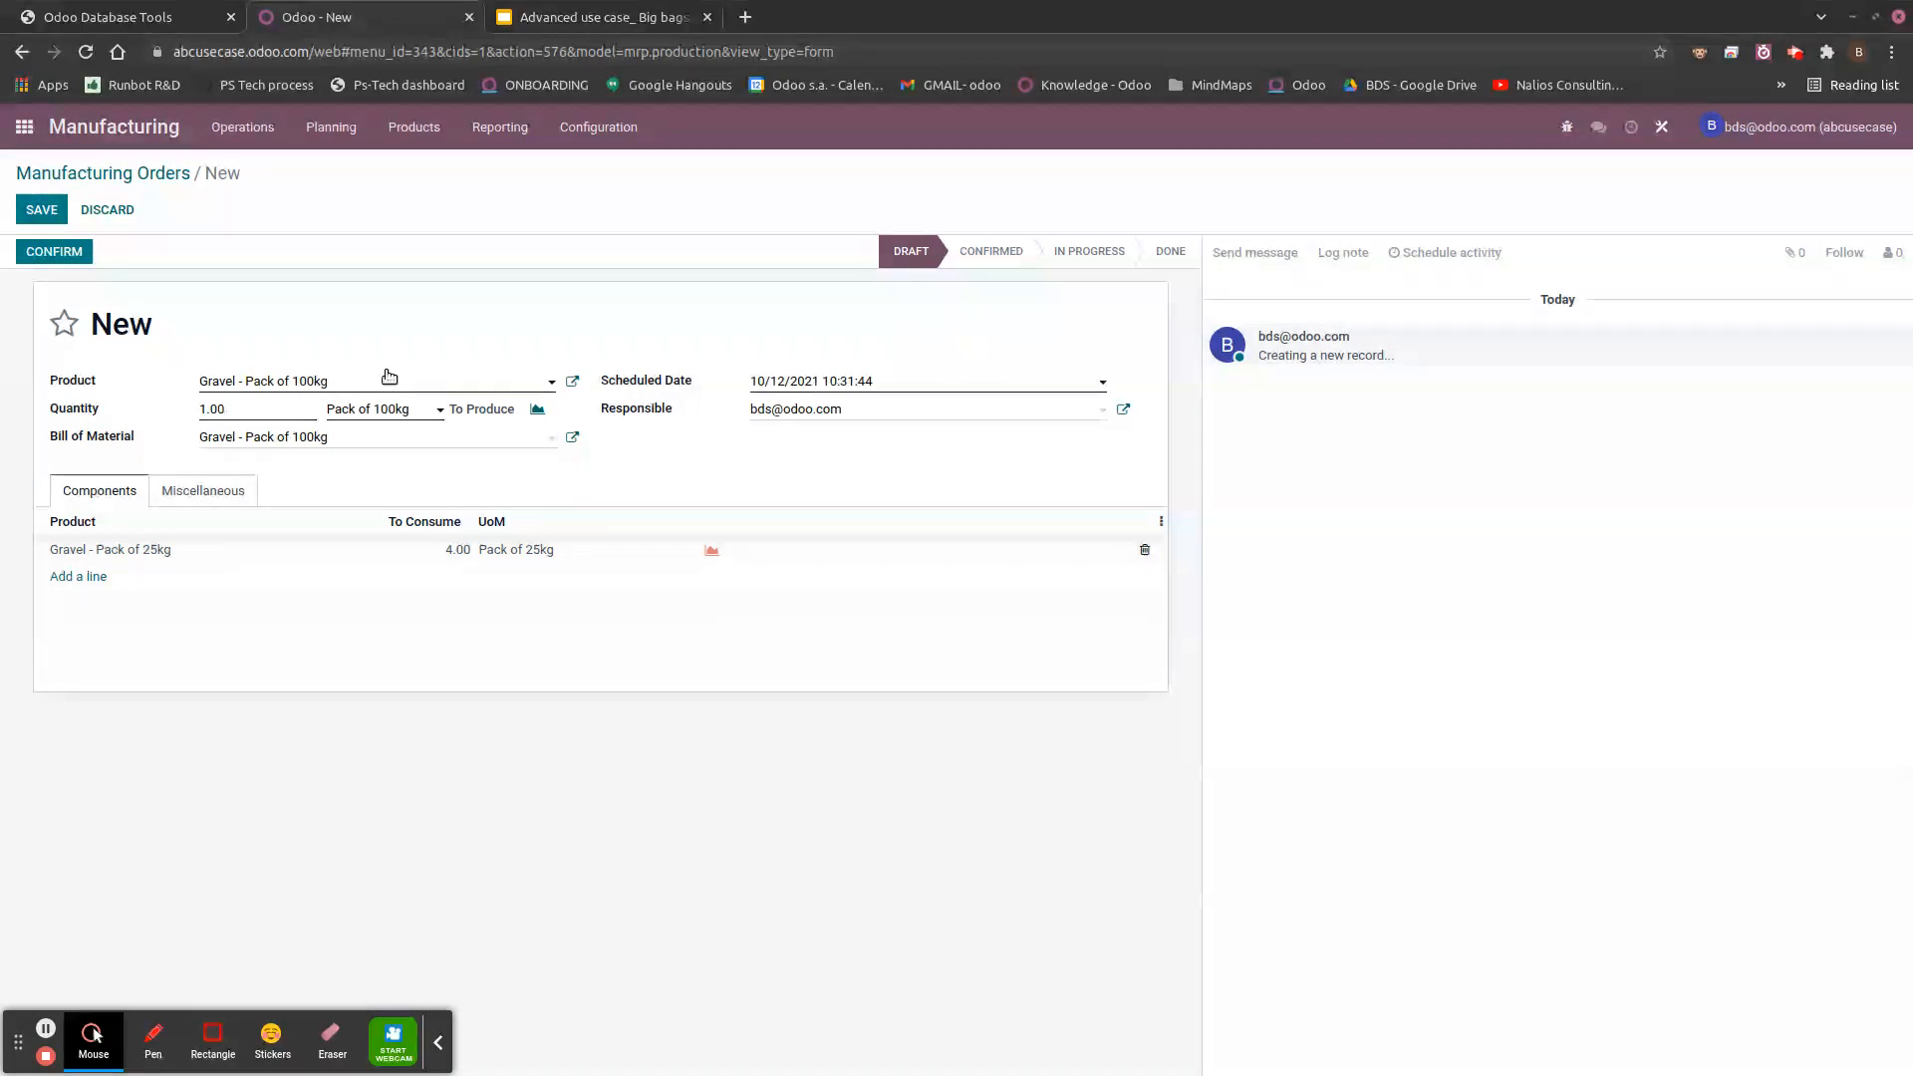
click(62, 251)
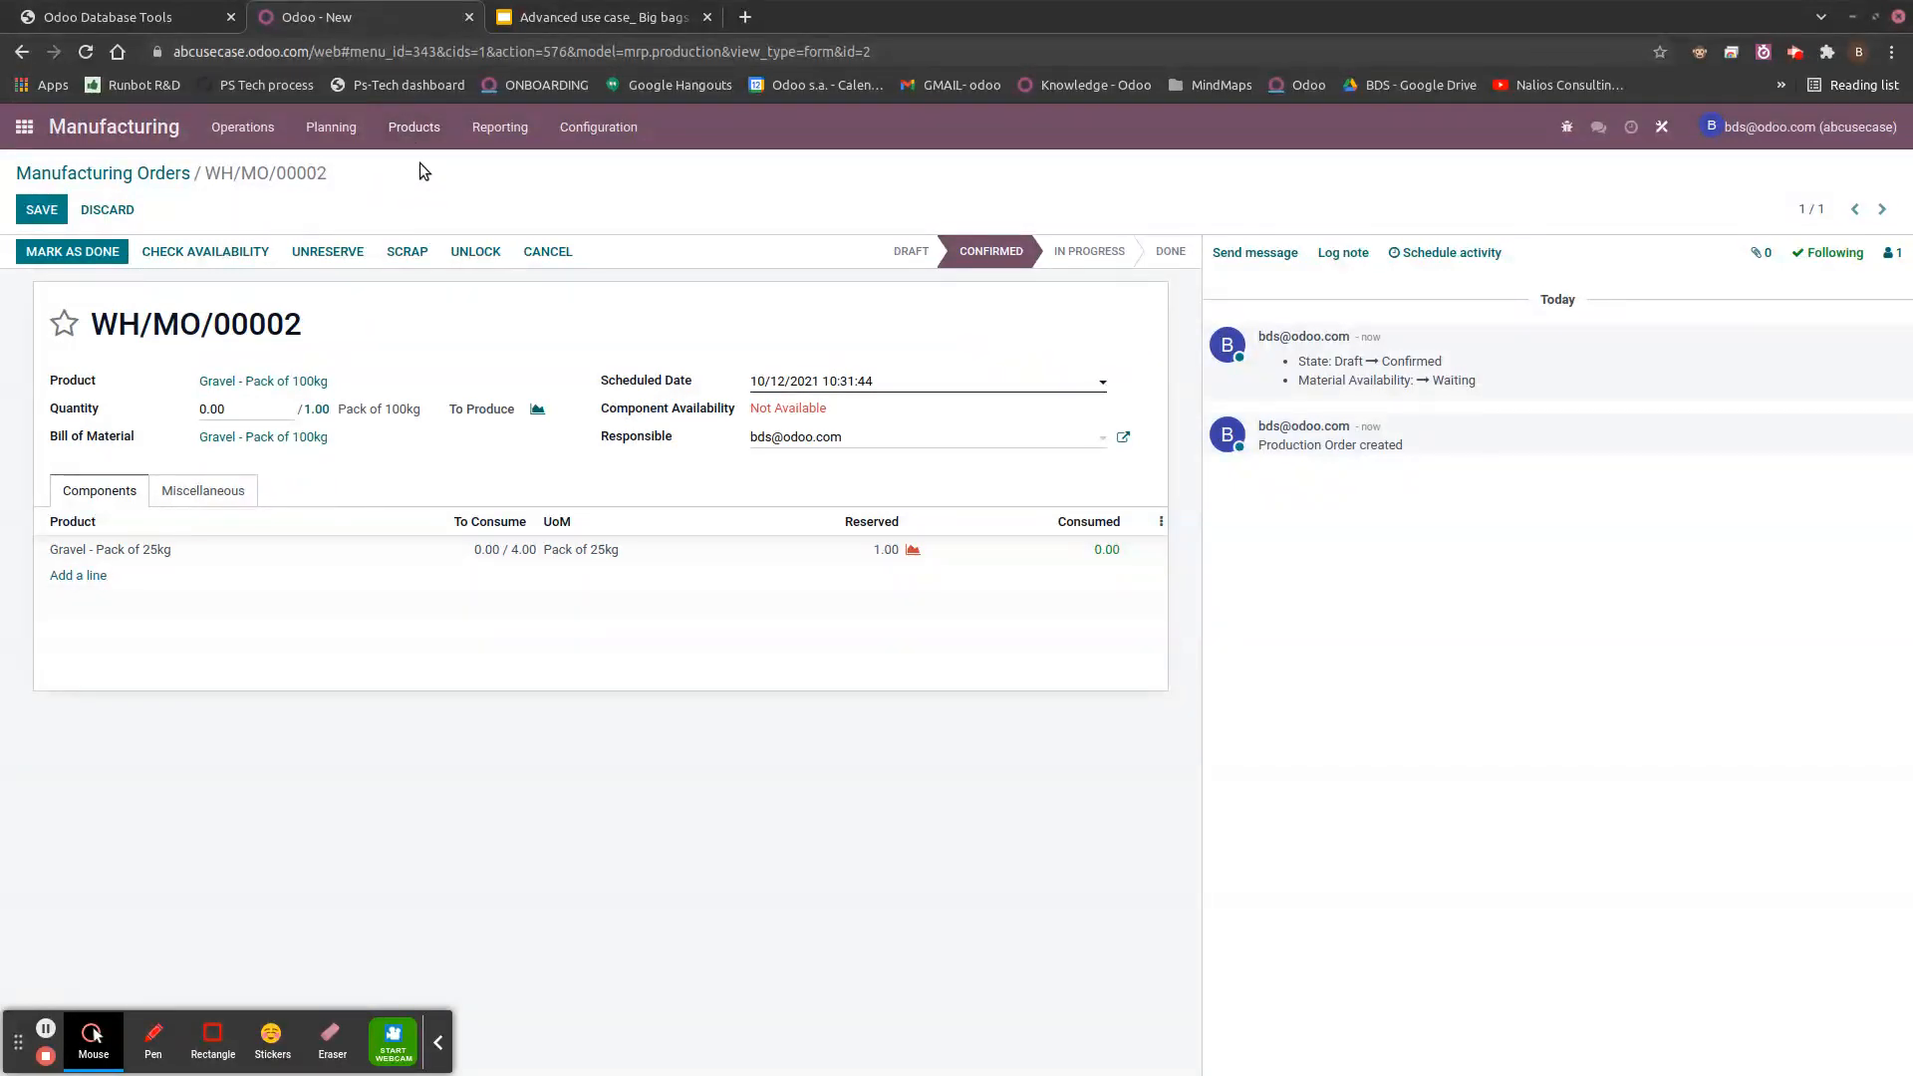
- Enter a counted quantity of 8 for Gravel - Pack of 25kg in the inventory adjustments
click(24, 129)
click(1154, 361)
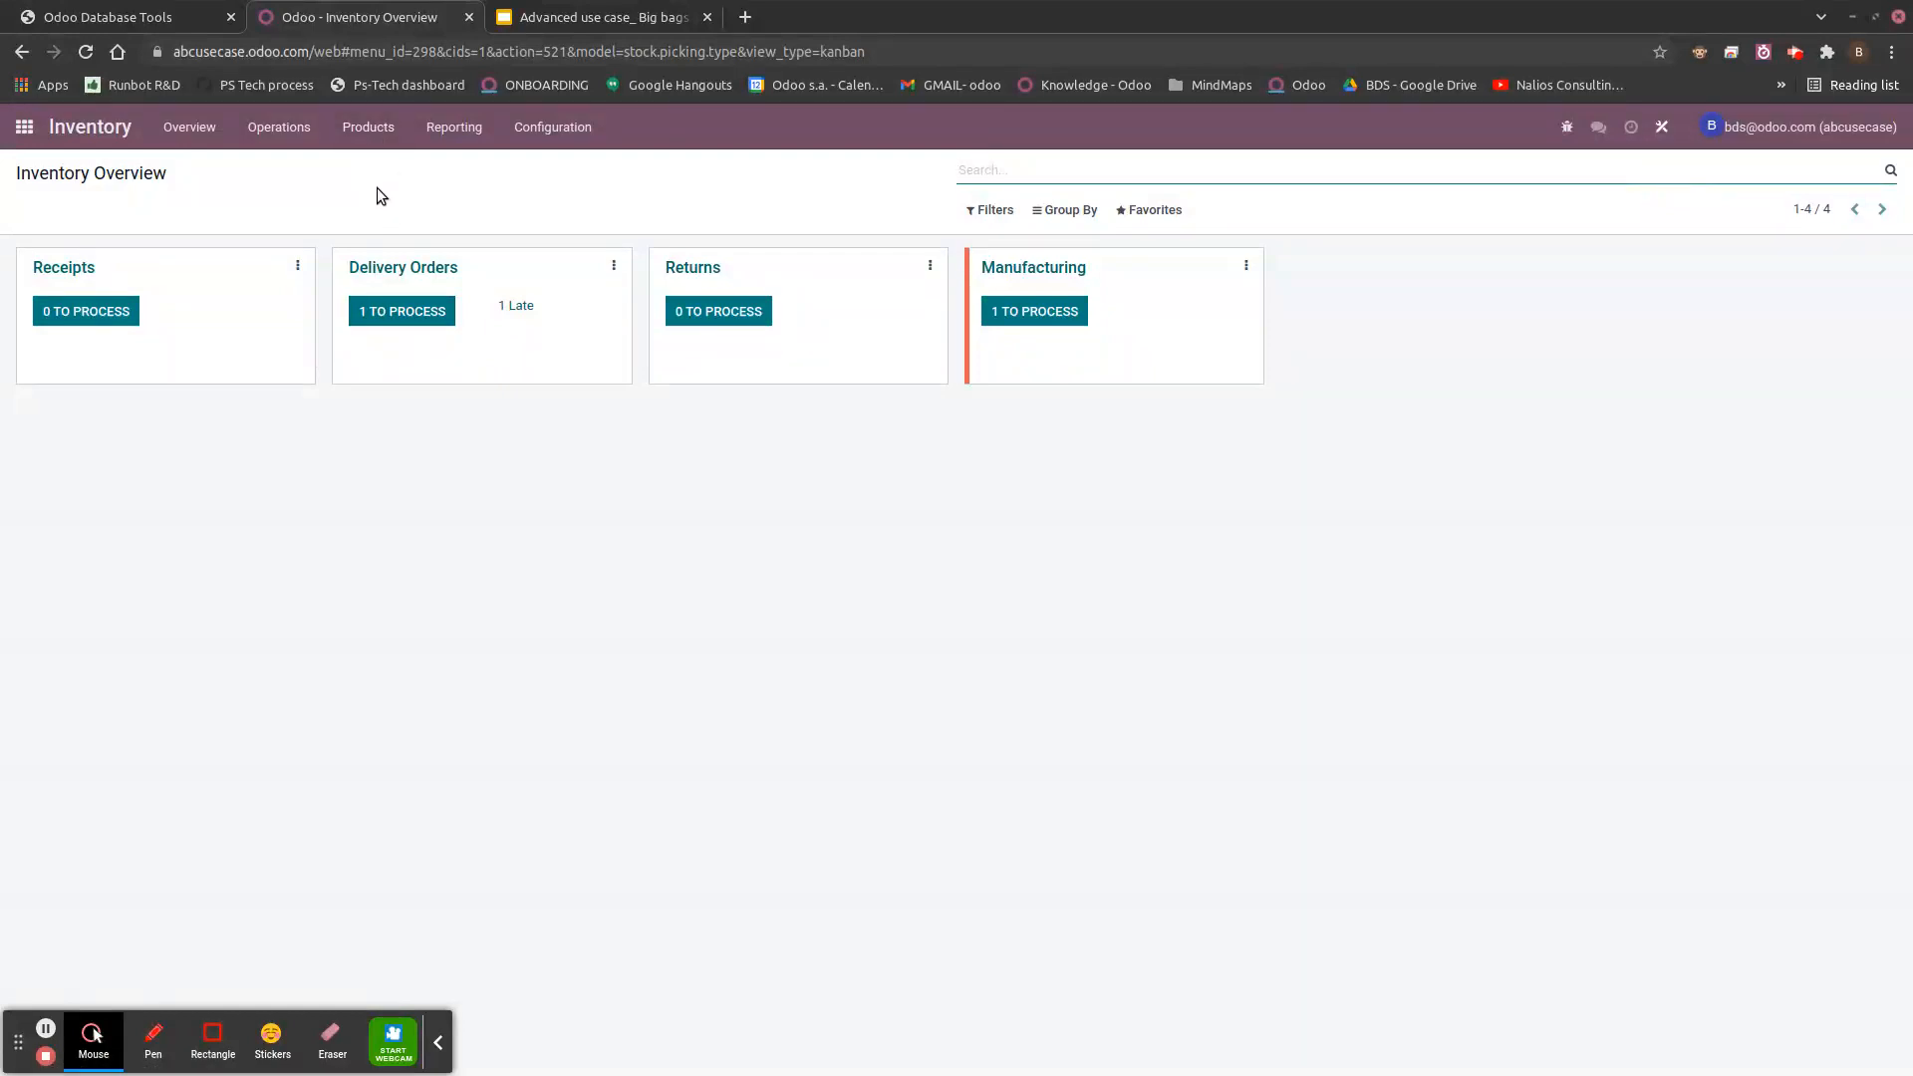
click(371, 130)
click(284, 127)
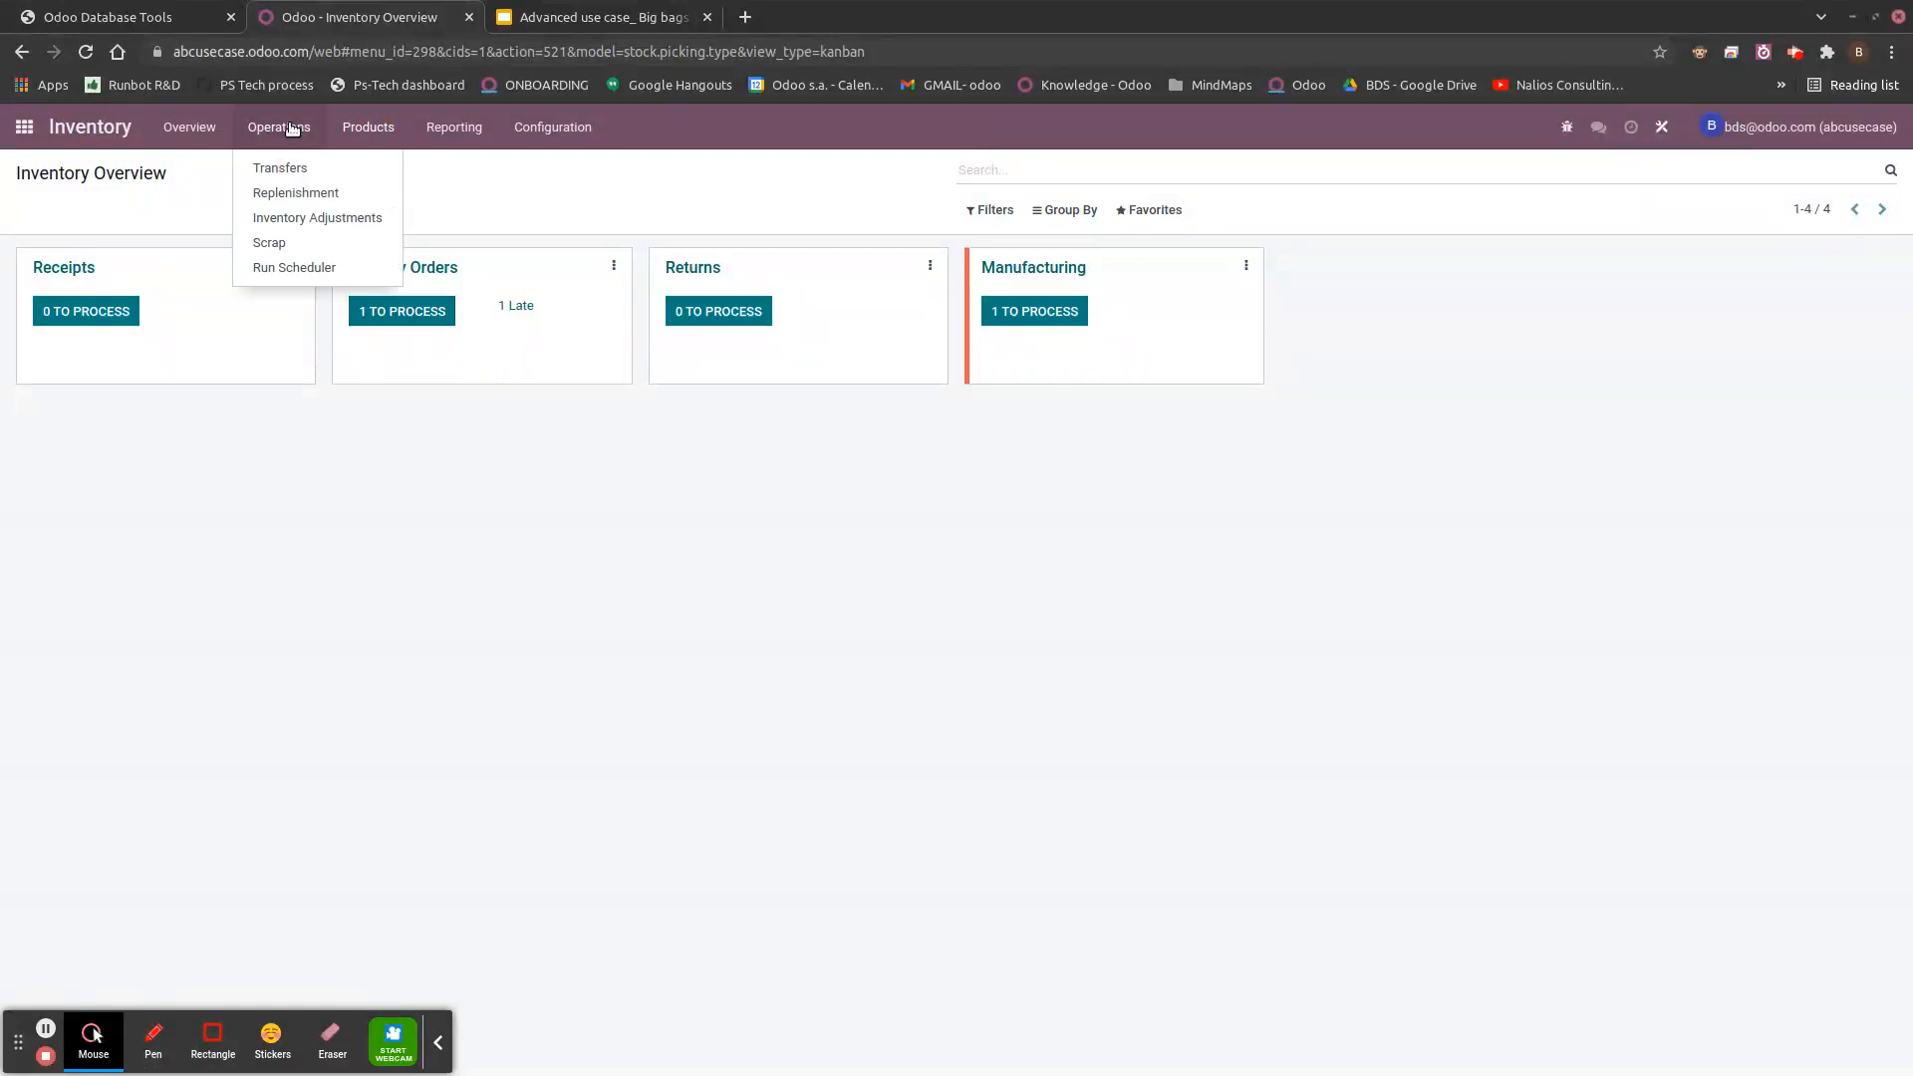
click(299, 215)
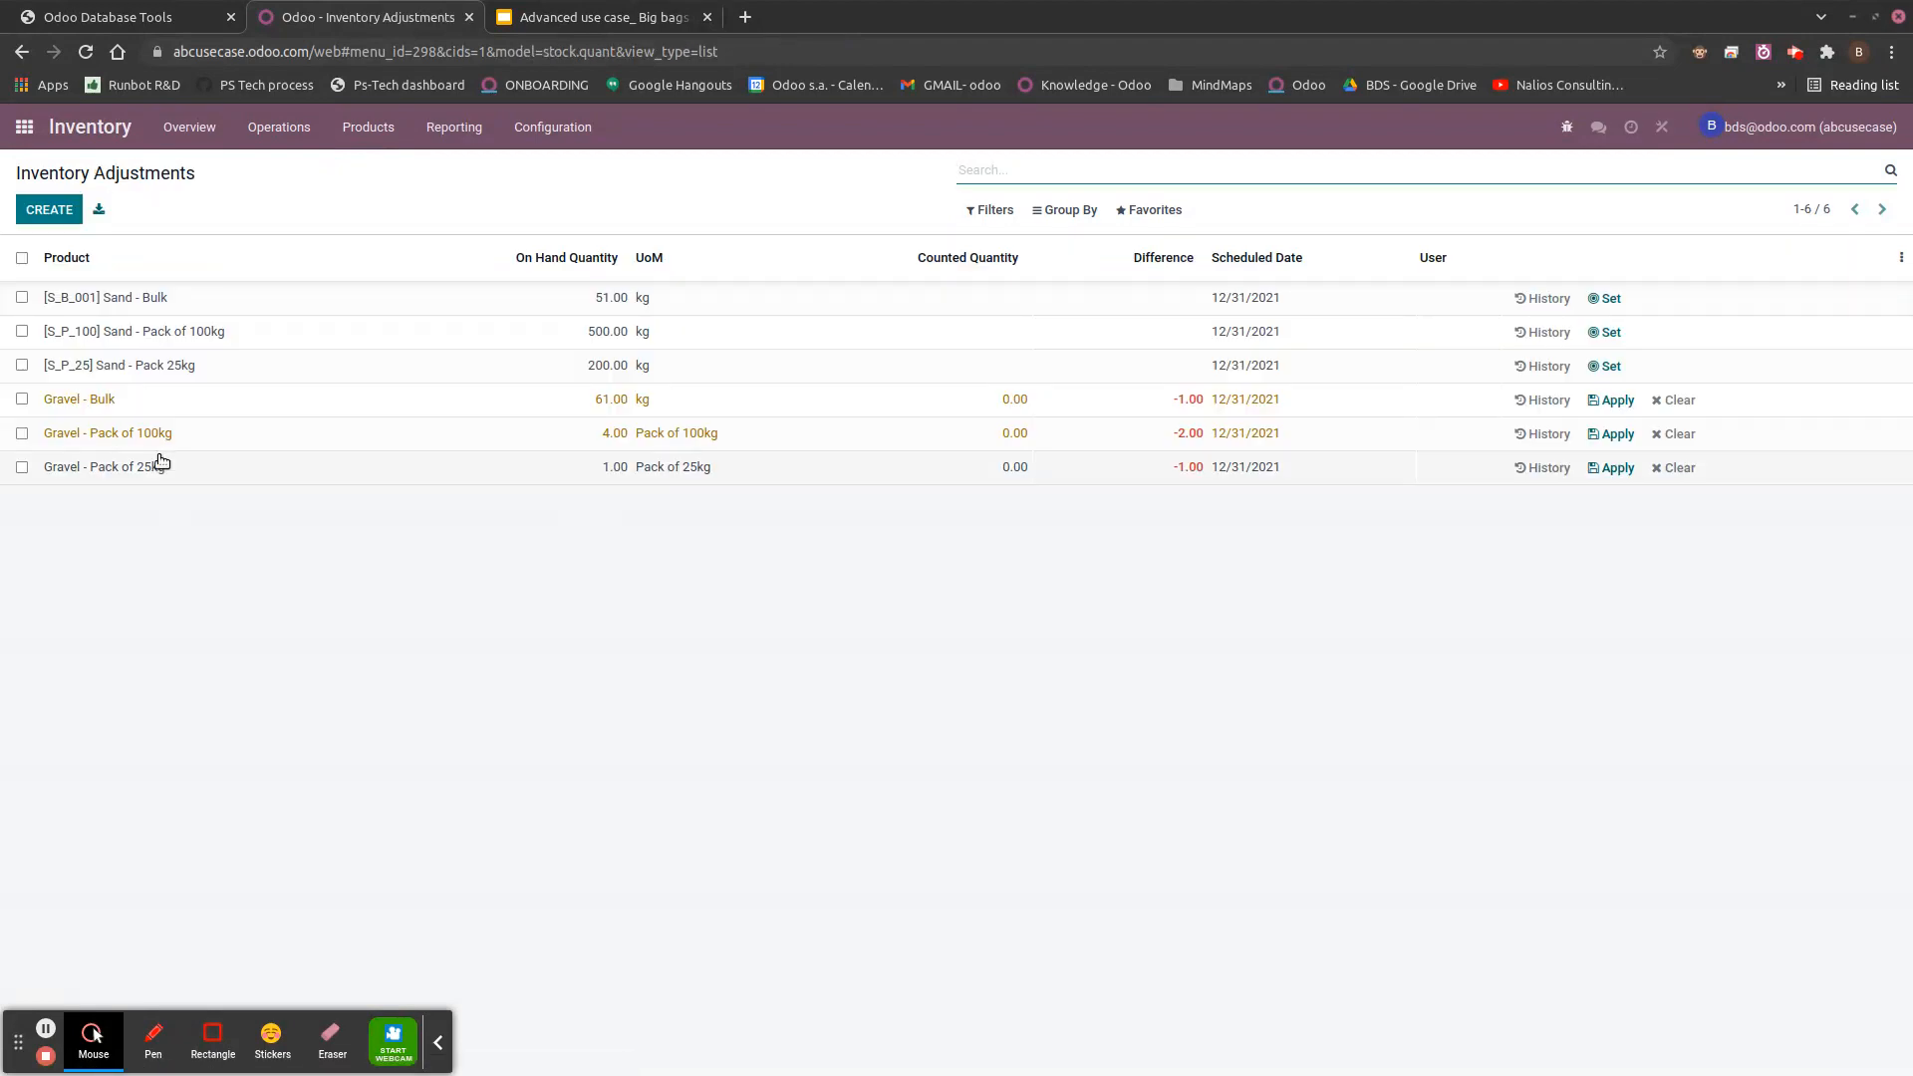
click(1180, 485)
text(8)
click(45, 207)
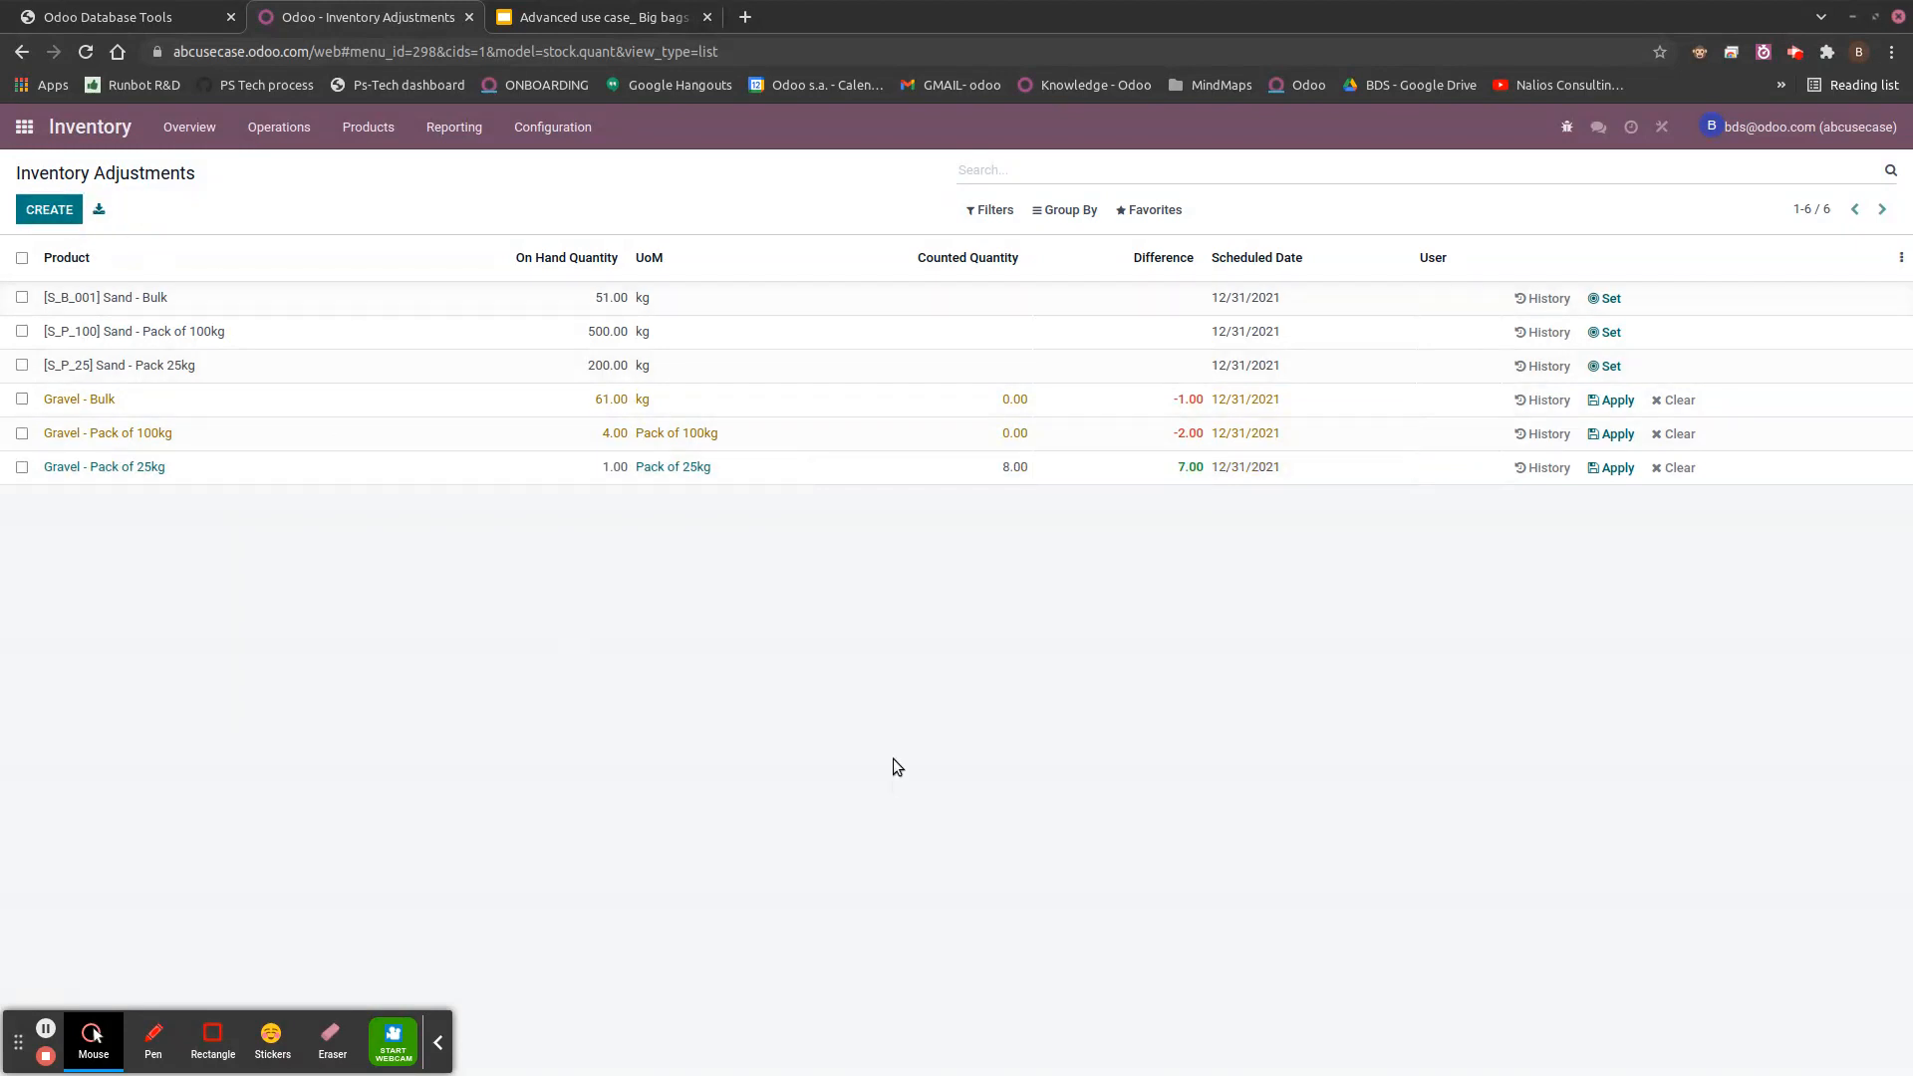
- Open the Gravel - Pack of 100kg manufacturing order and check its component availability
click(24, 134)
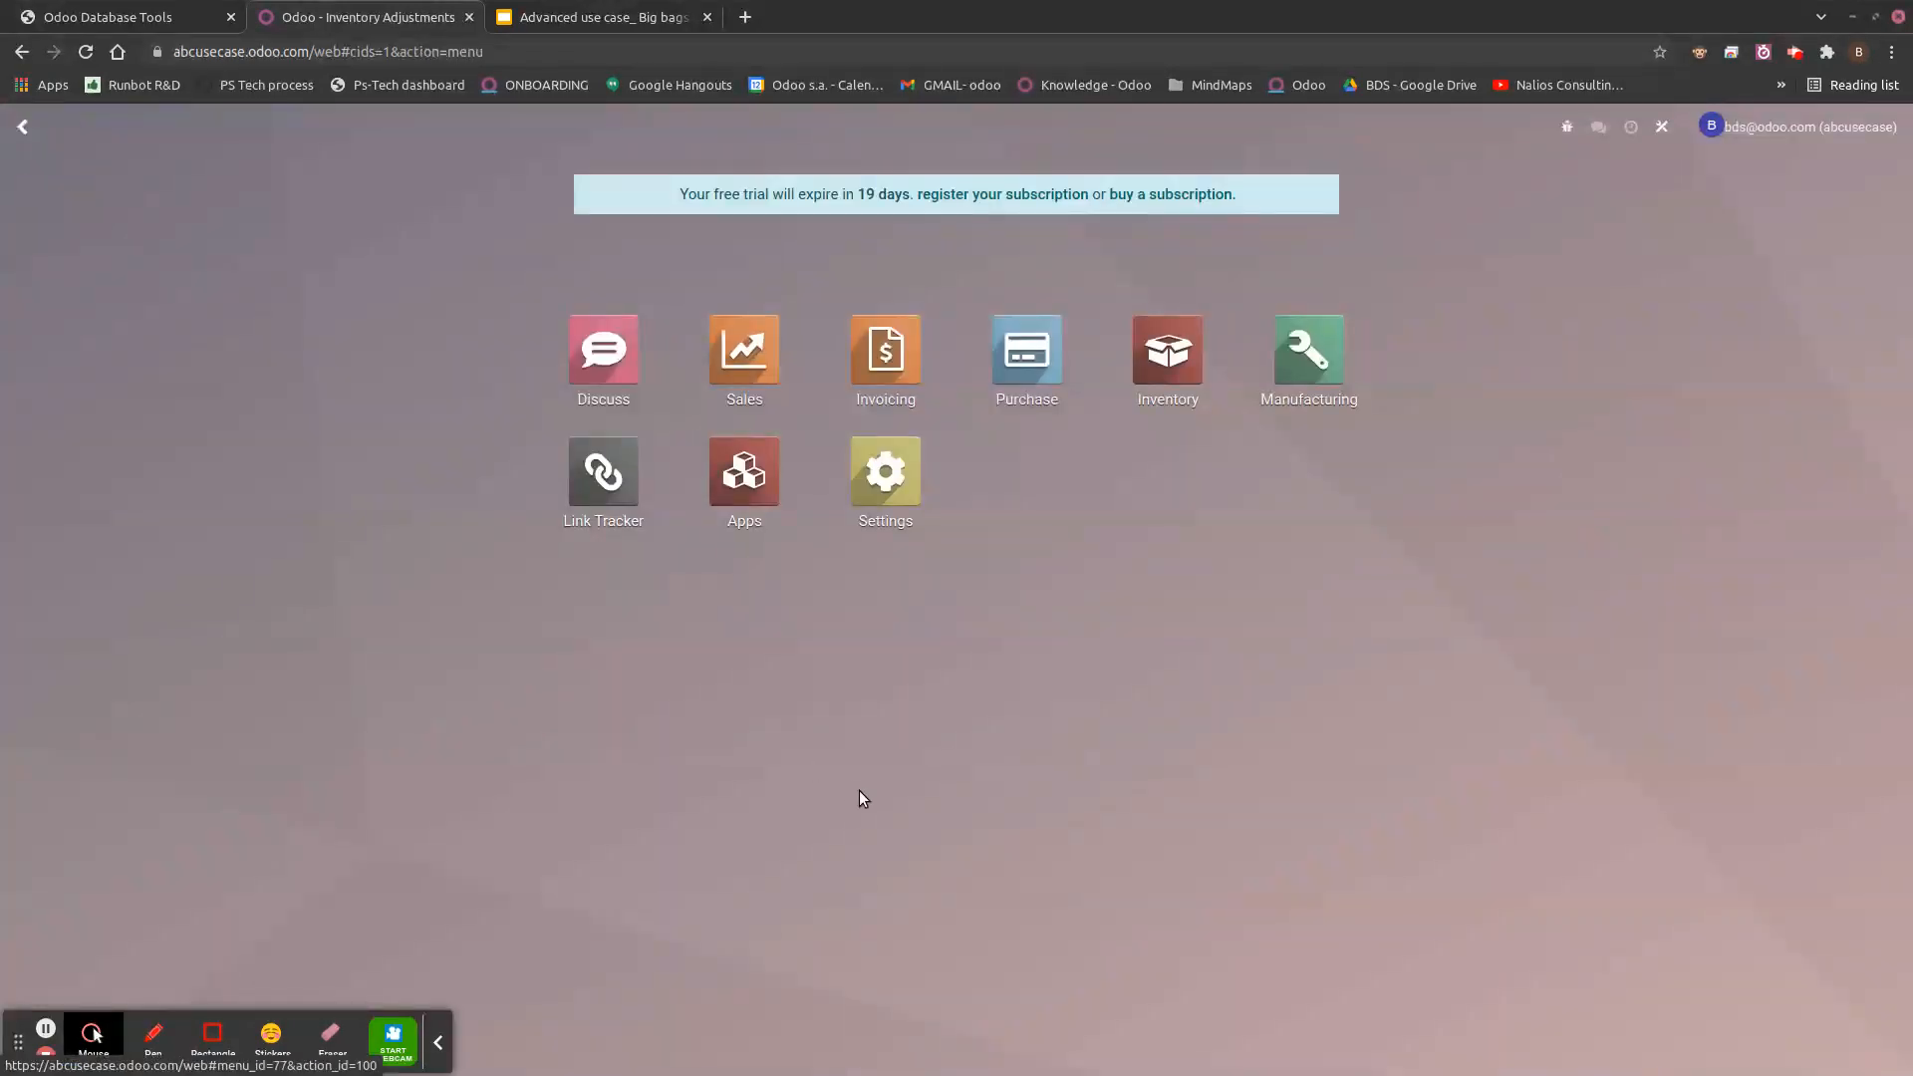
click(1334, 357)
click(426, 299)
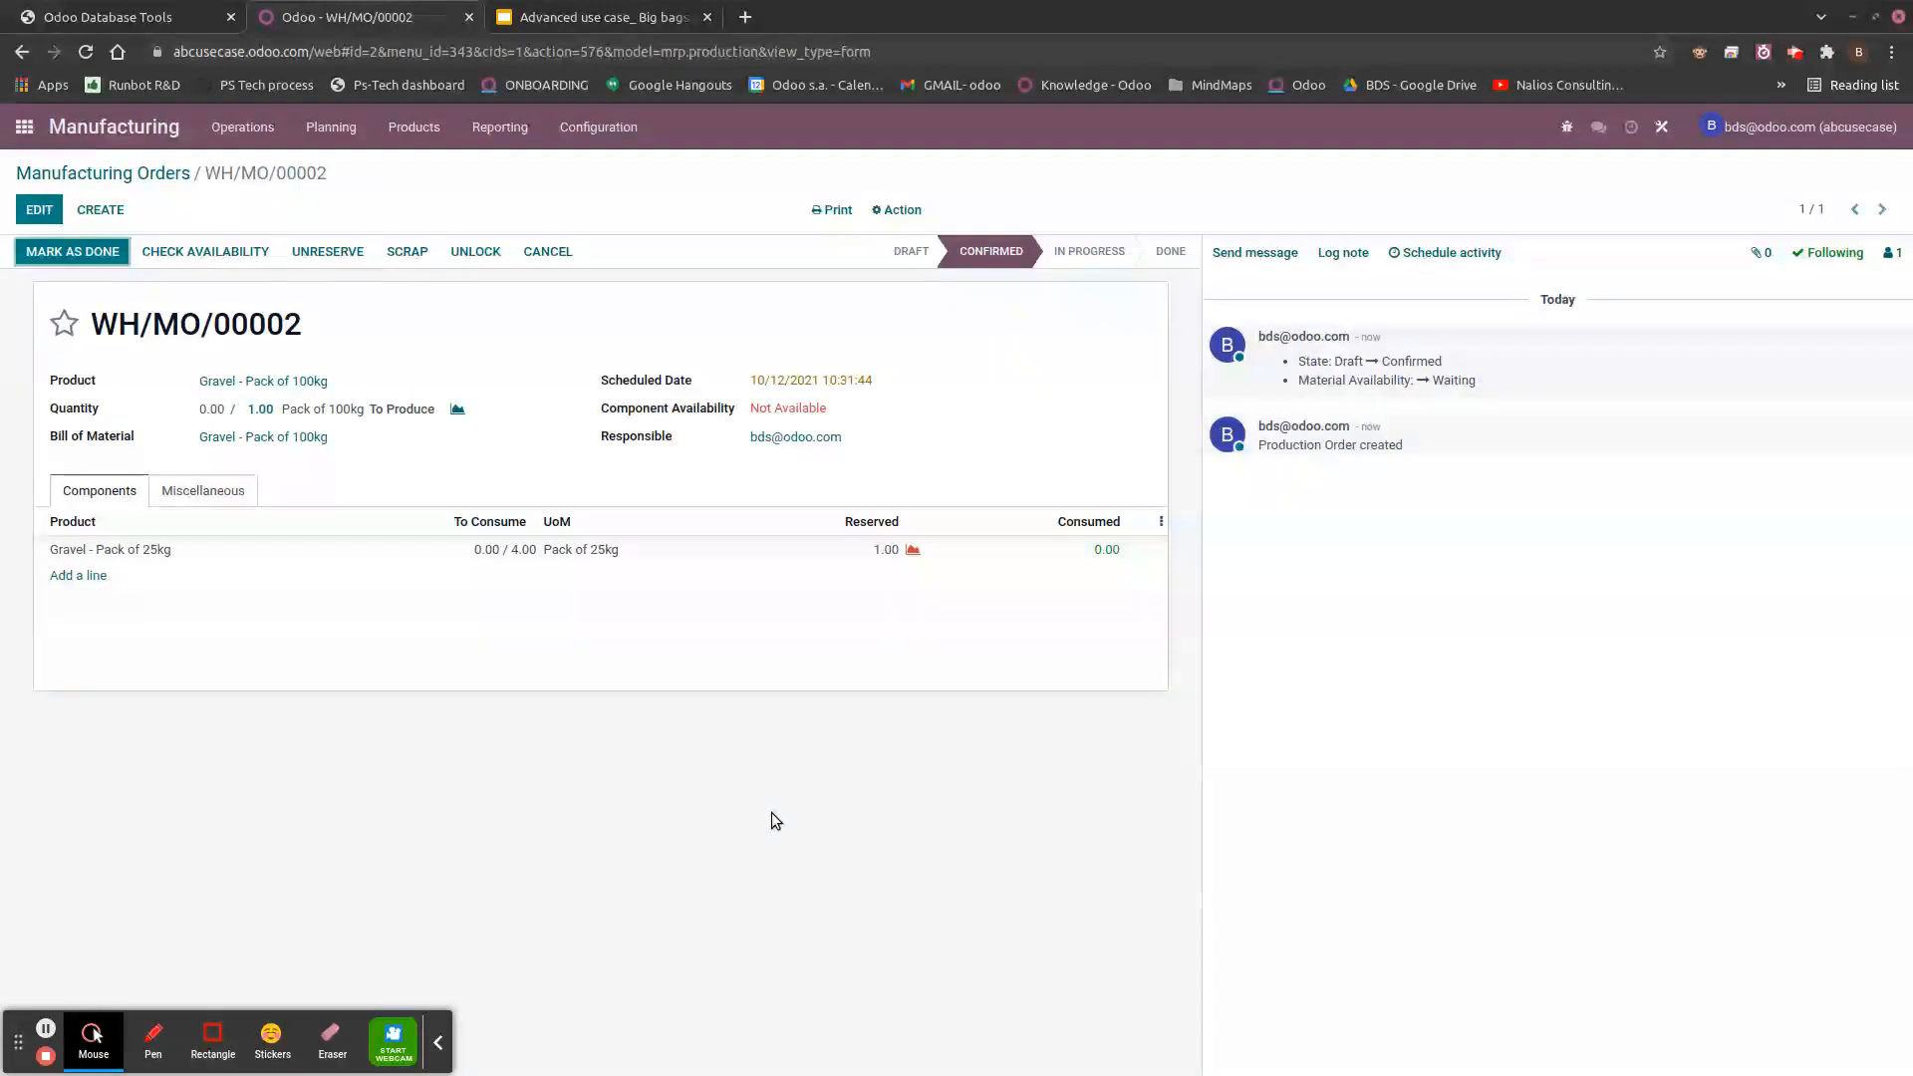
- Apply the pending inventory adjustment of the Gravel - Pack of 25kg product
click(27, 131)
click(1168, 350)
click(279, 127)
click(329, 214)
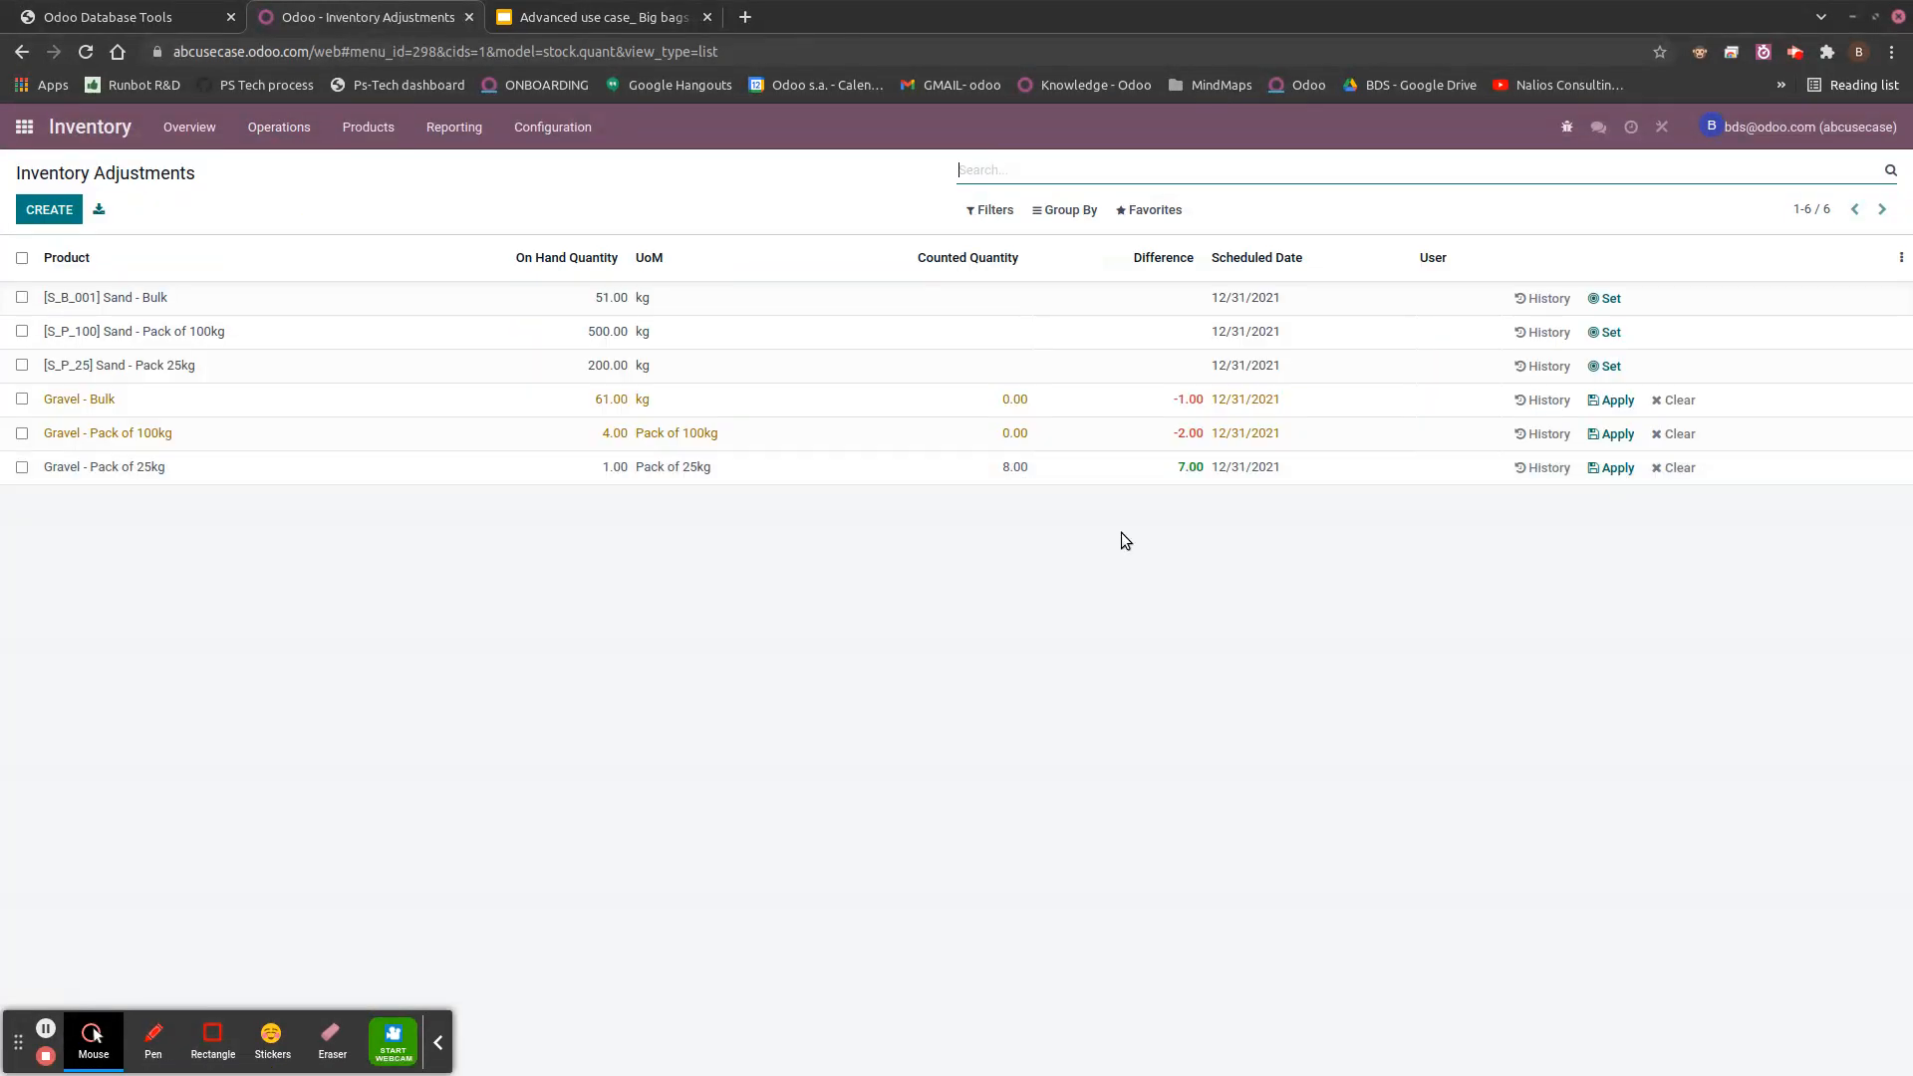
click(1614, 468)
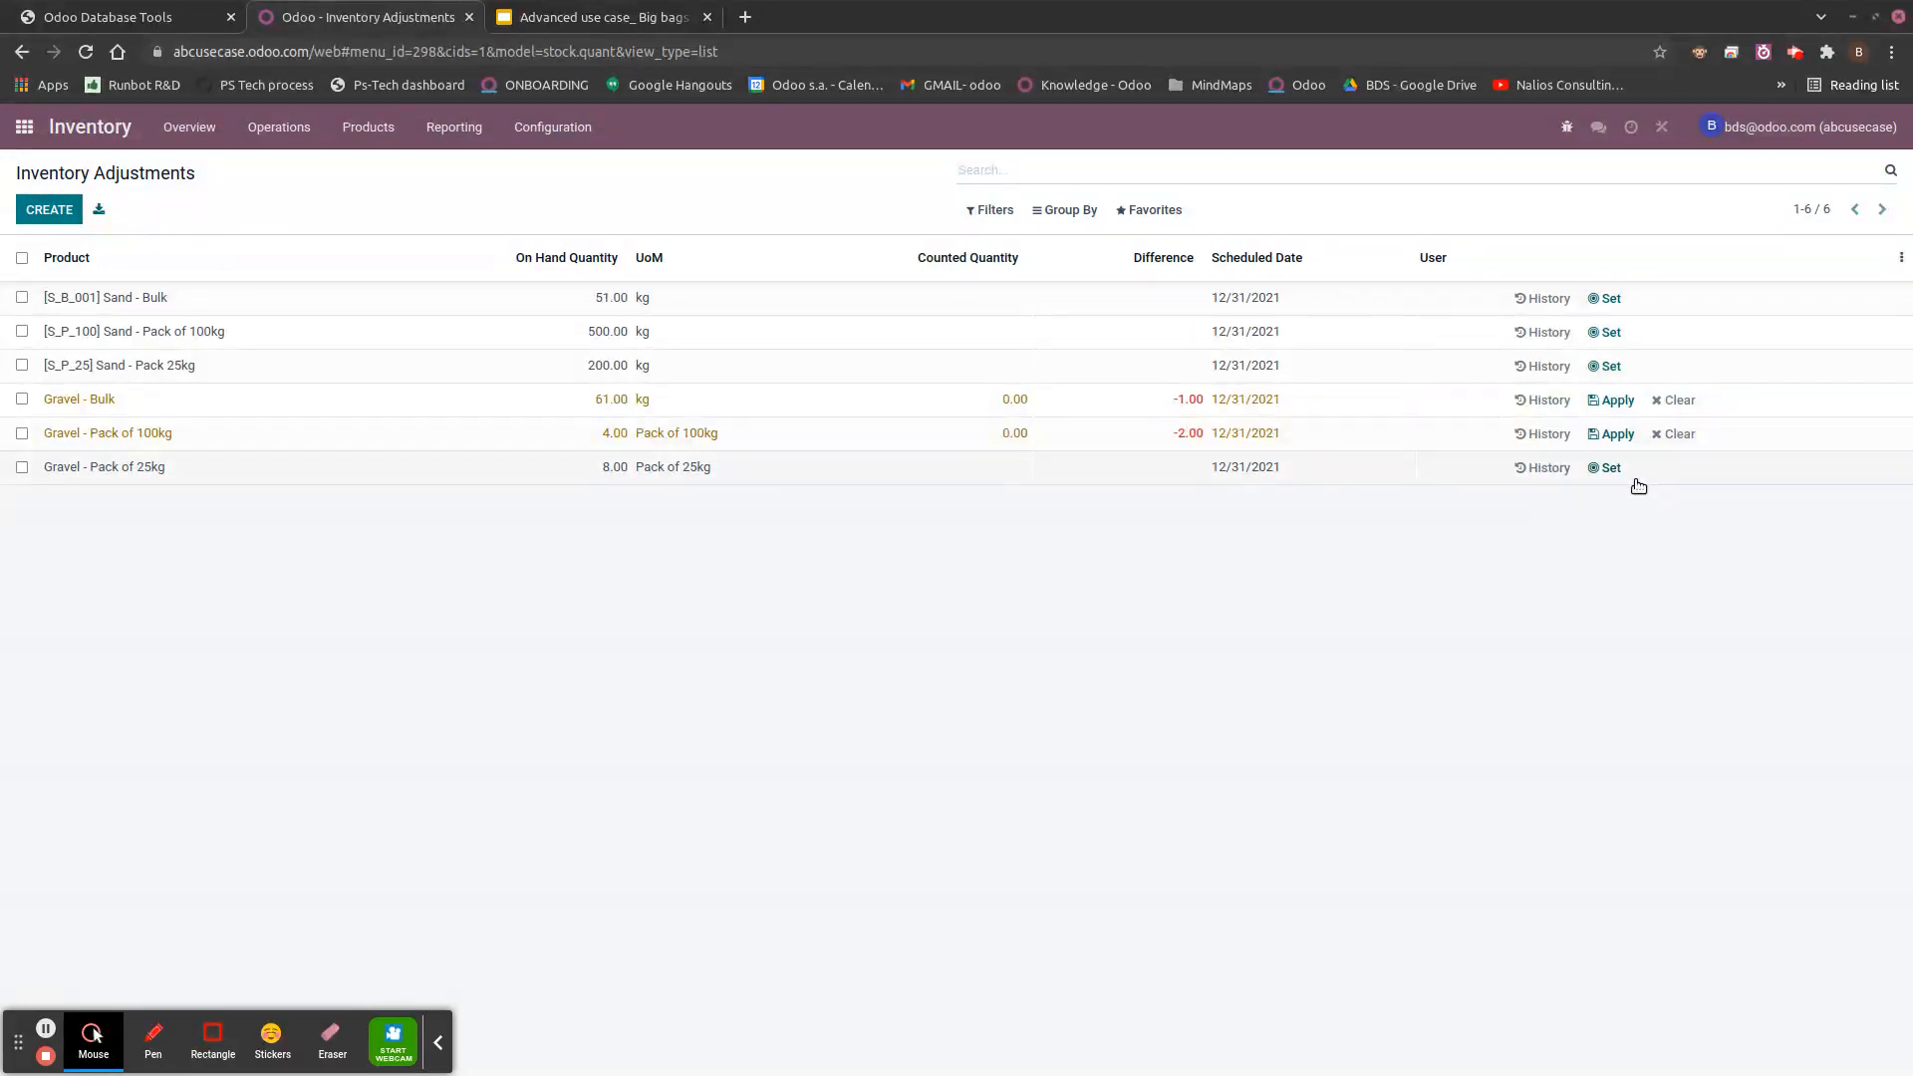
- Mark the Gravel - Pack of 100kg manufacturing order as done, processing all its quantities
click(24, 127)
click(1309, 335)
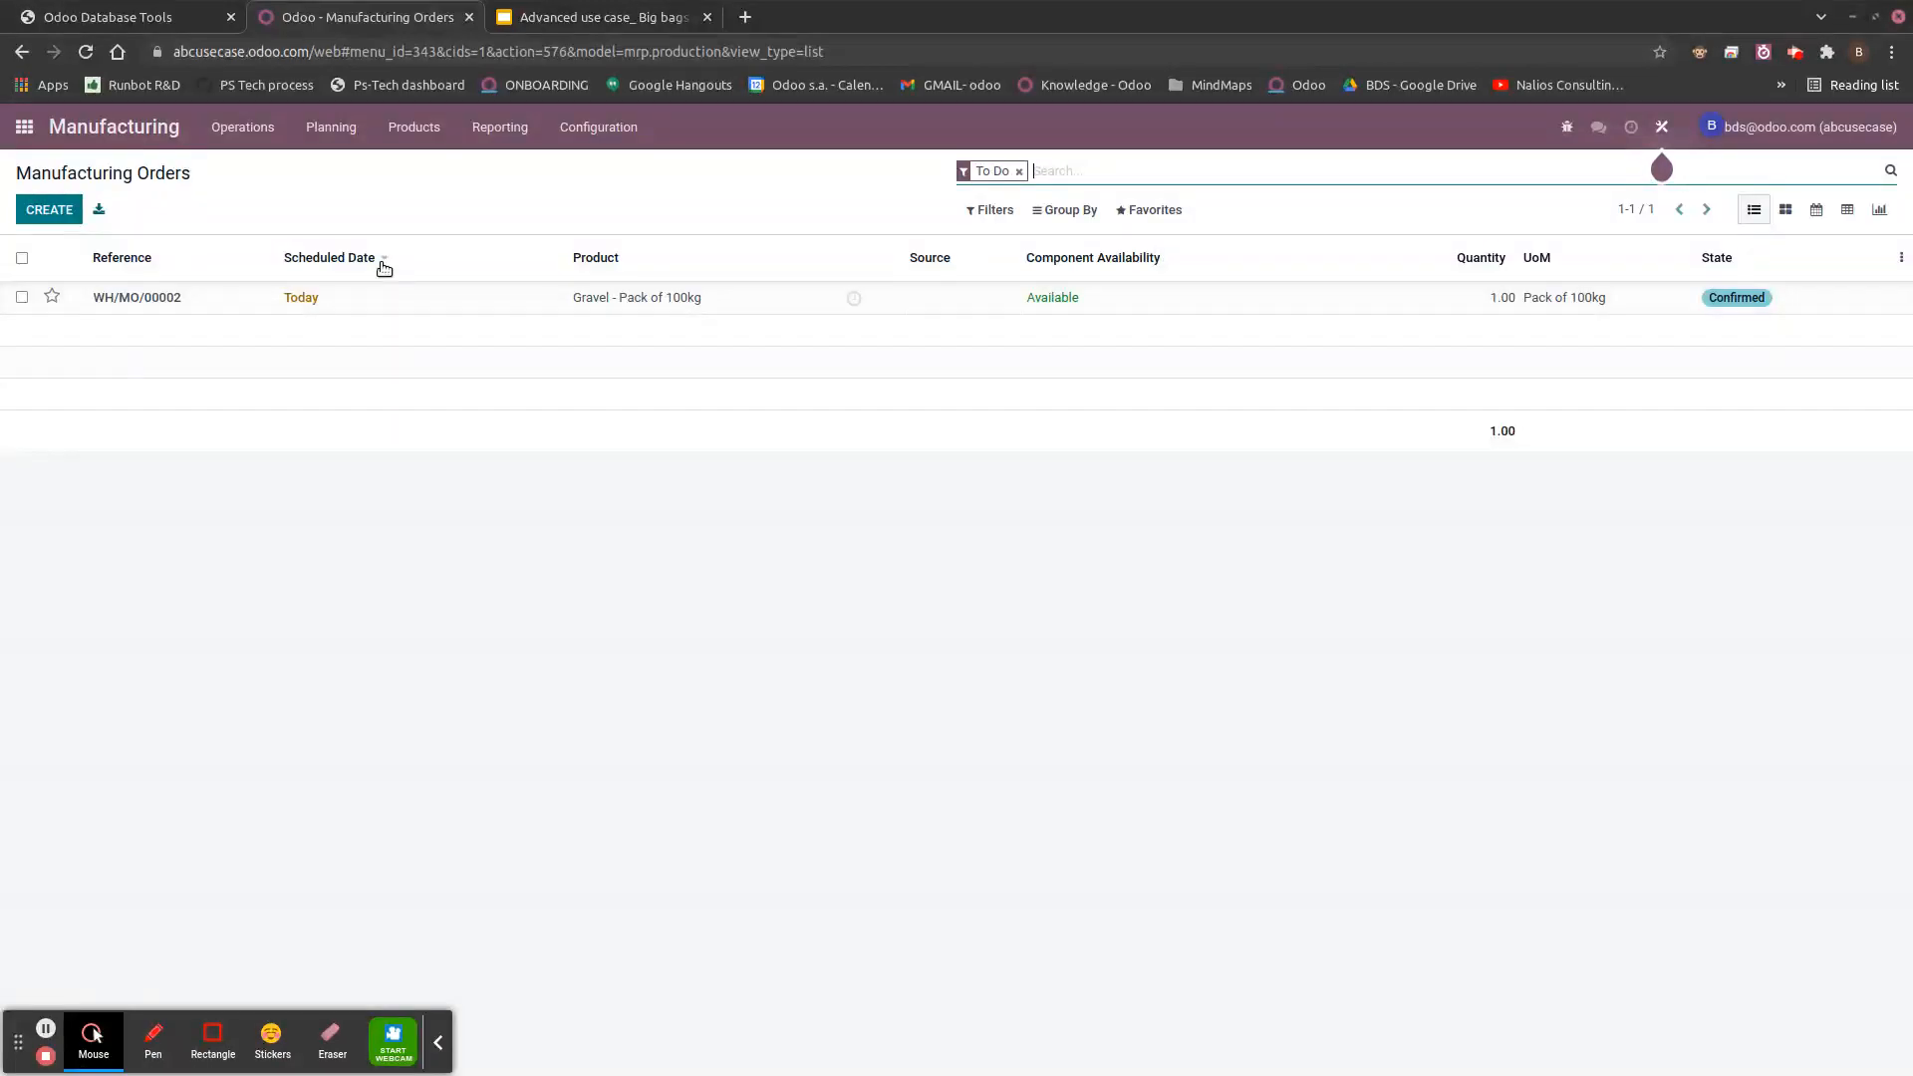
click(407, 297)
click(159, 253)
click(95, 254)
click(523, 306)
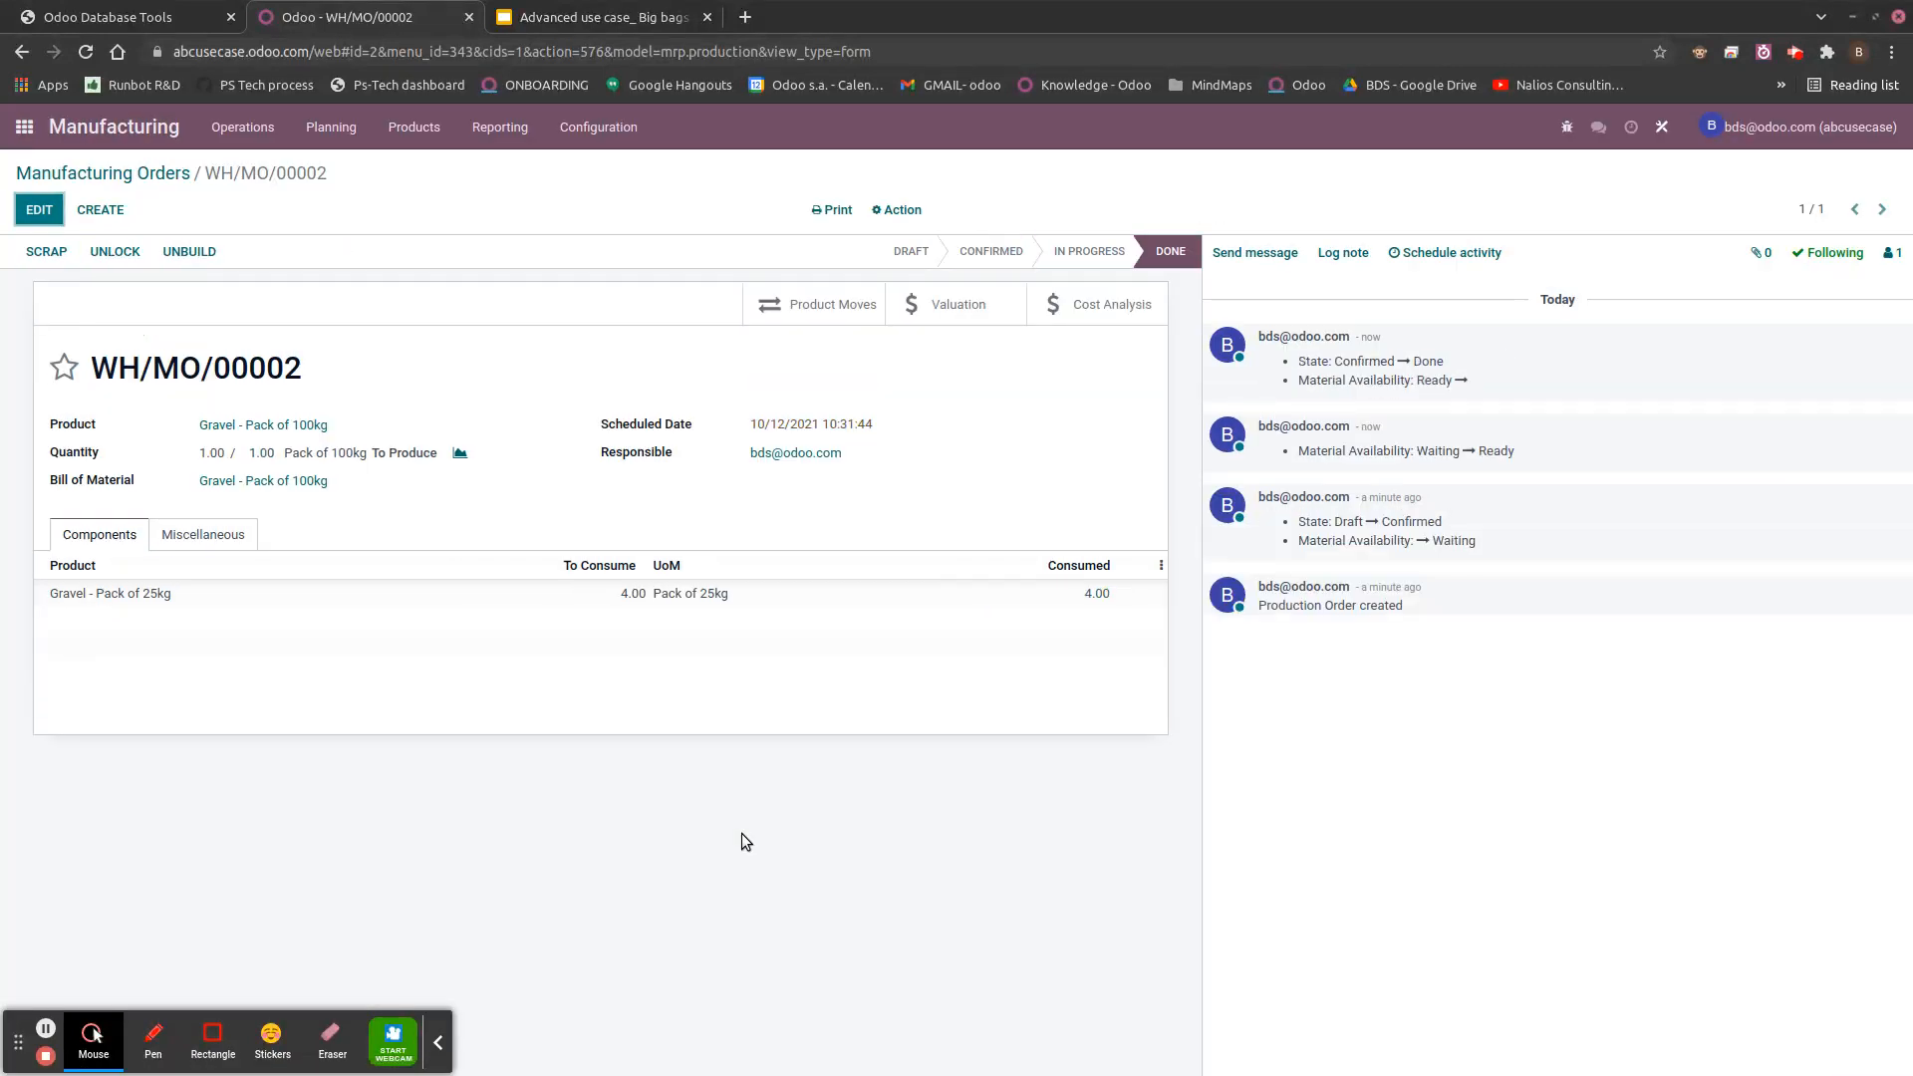
- List the products grouped by product category and examine the stock of the Option 2 gravel products
click(409, 128)
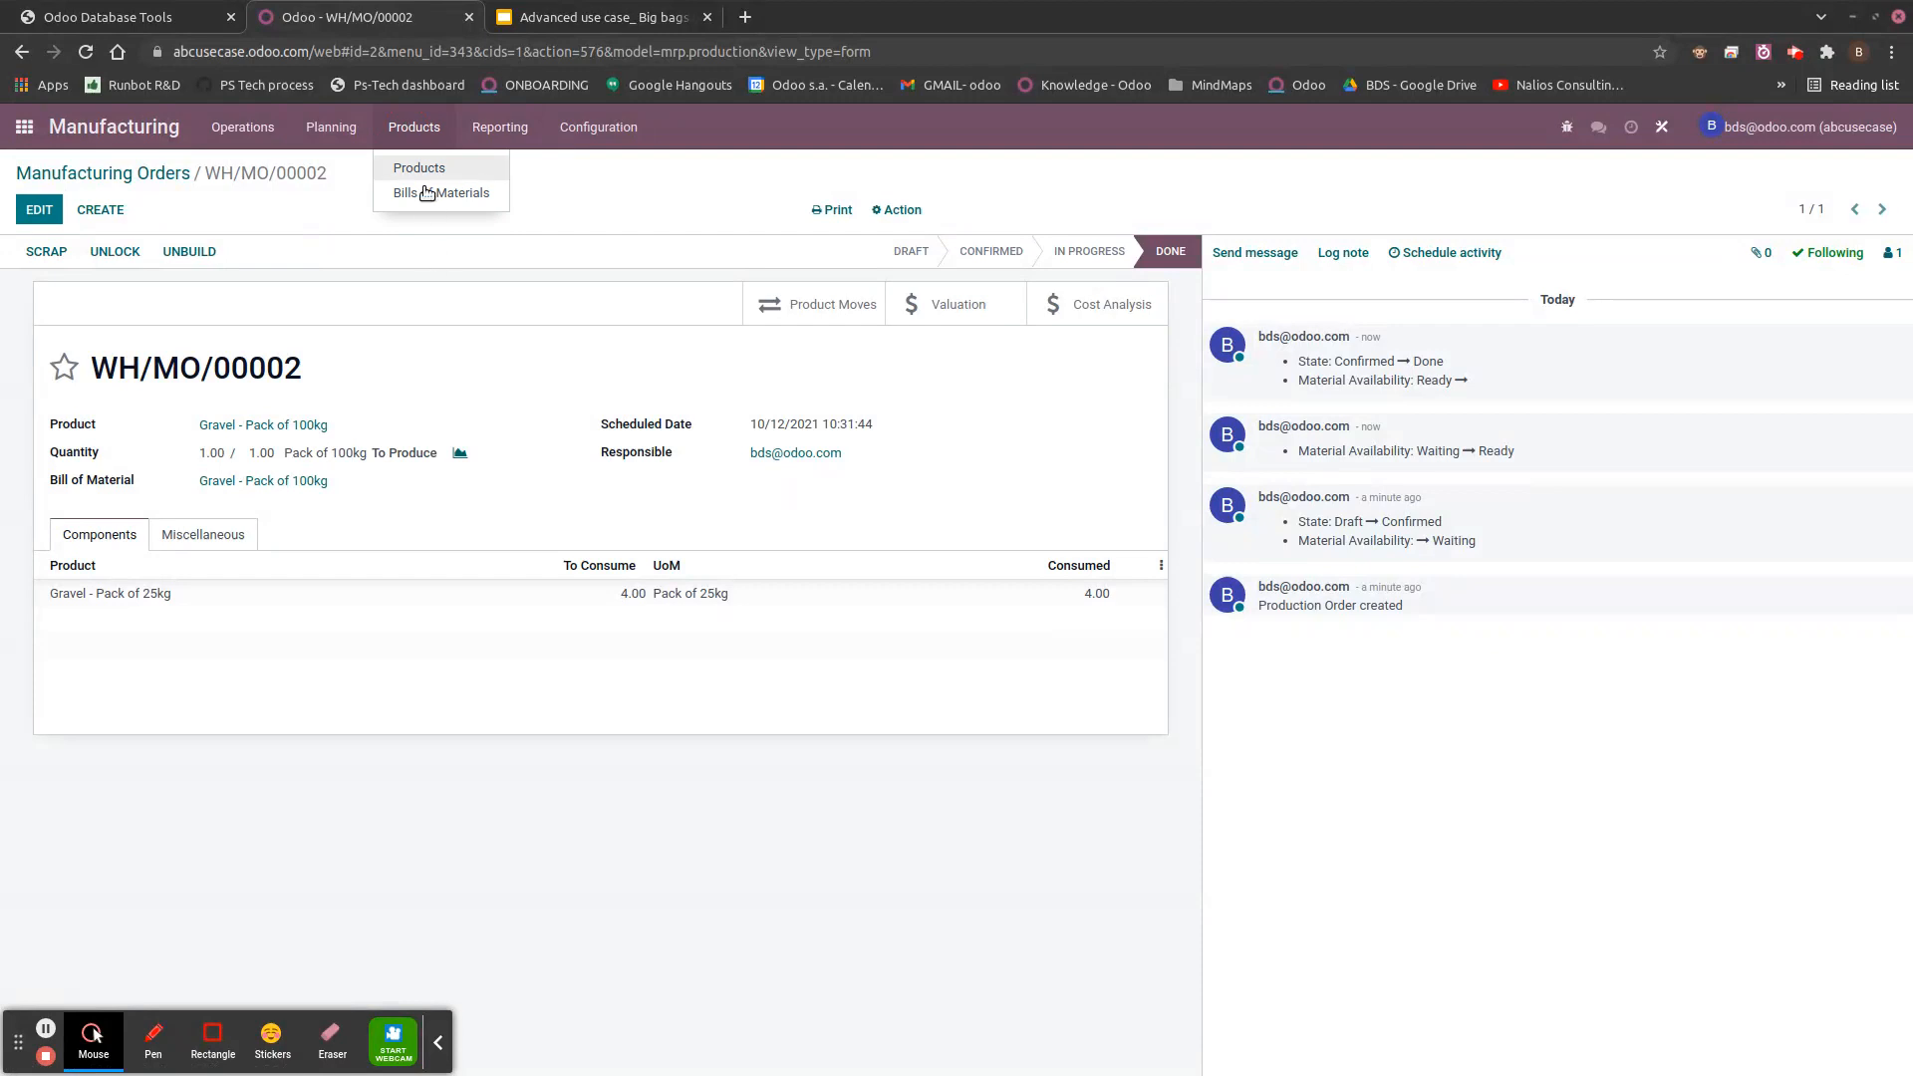
click(423, 170)
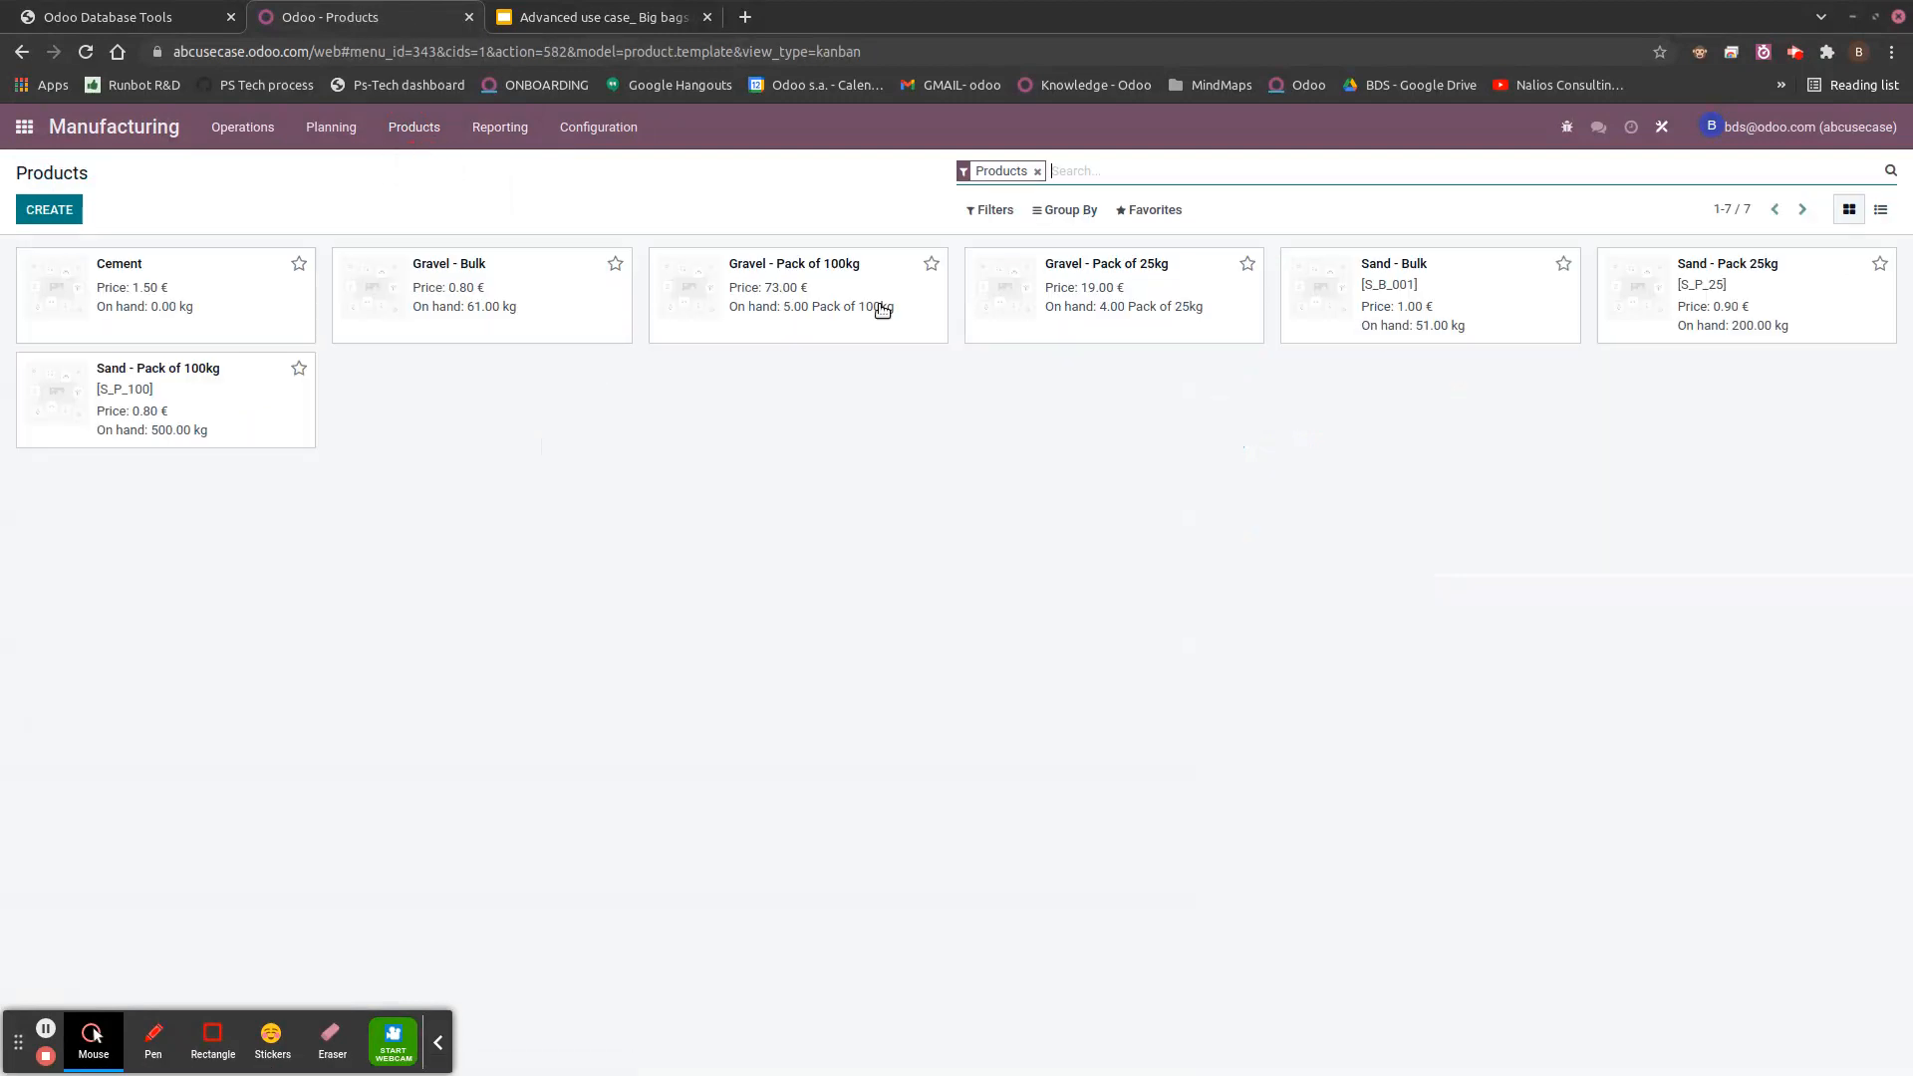
click(1878, 212)
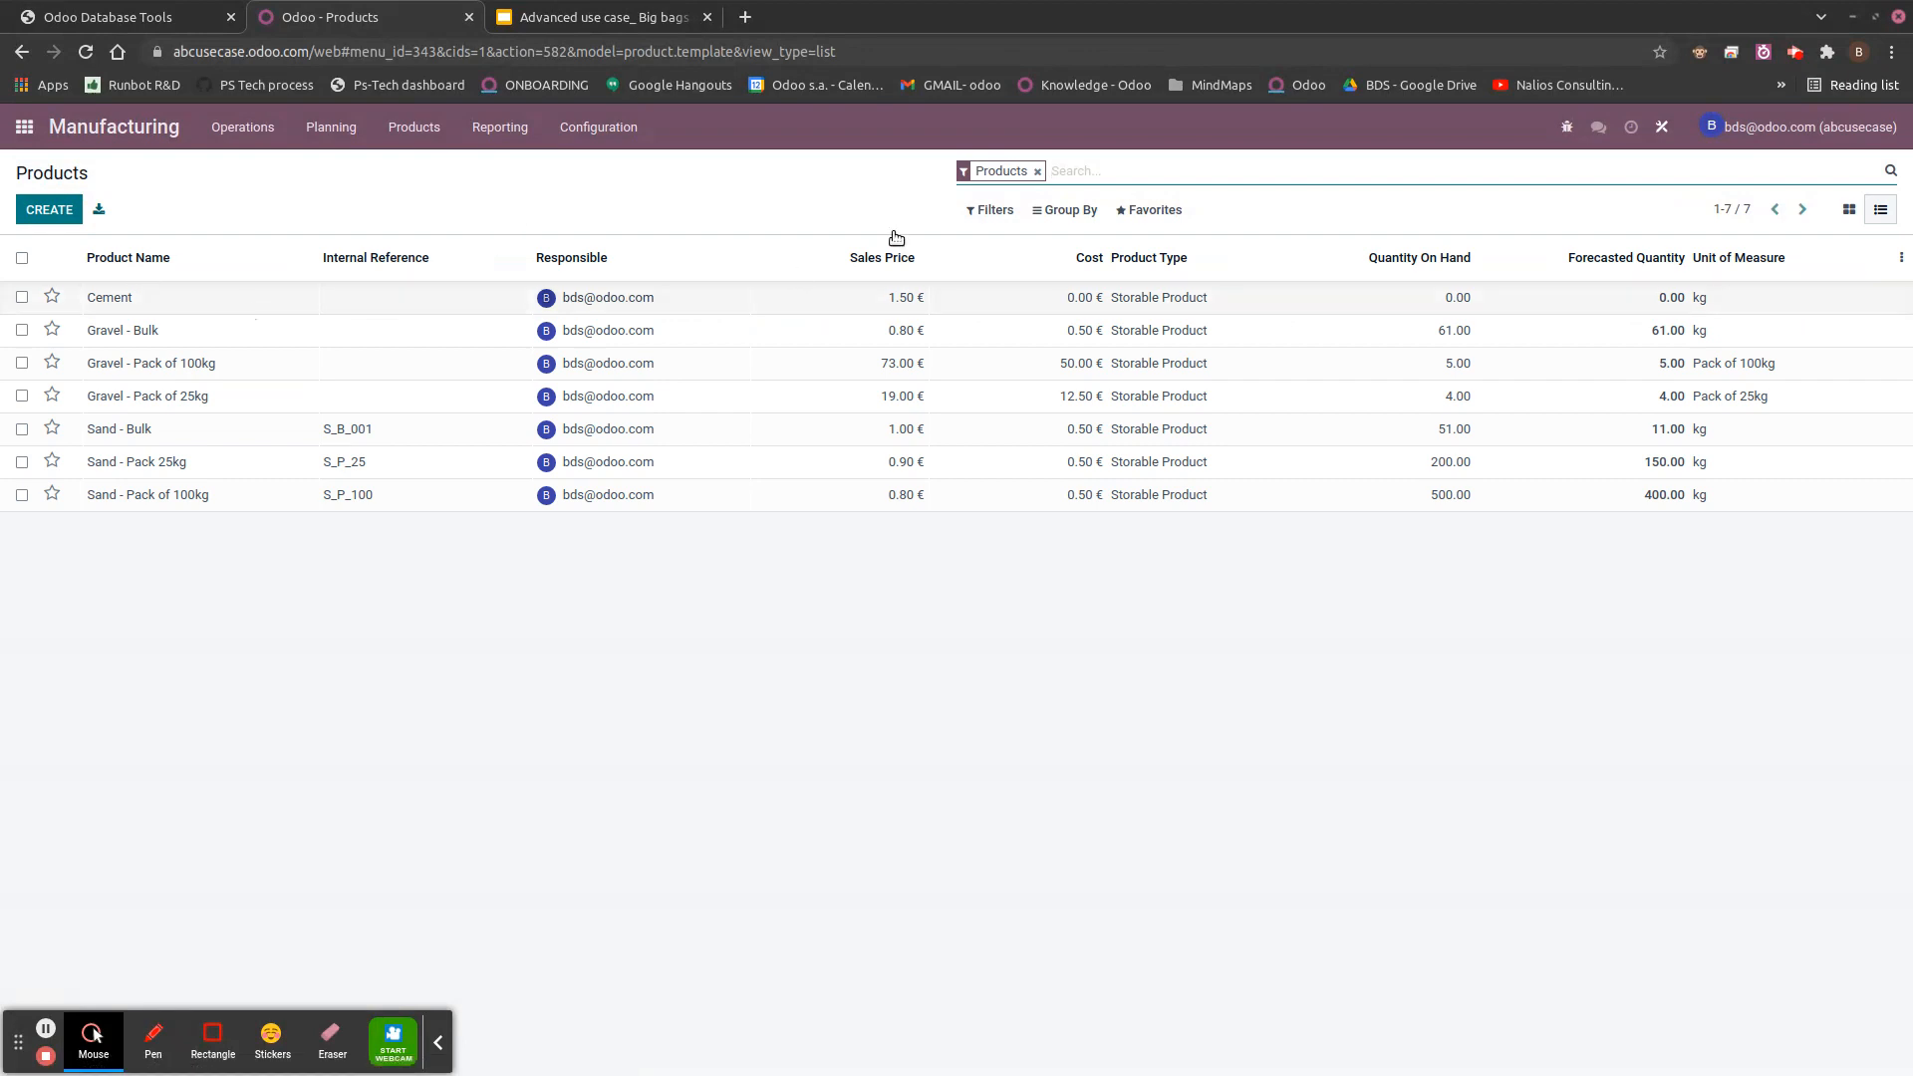
click(1100, 206)
click(1093, 267)
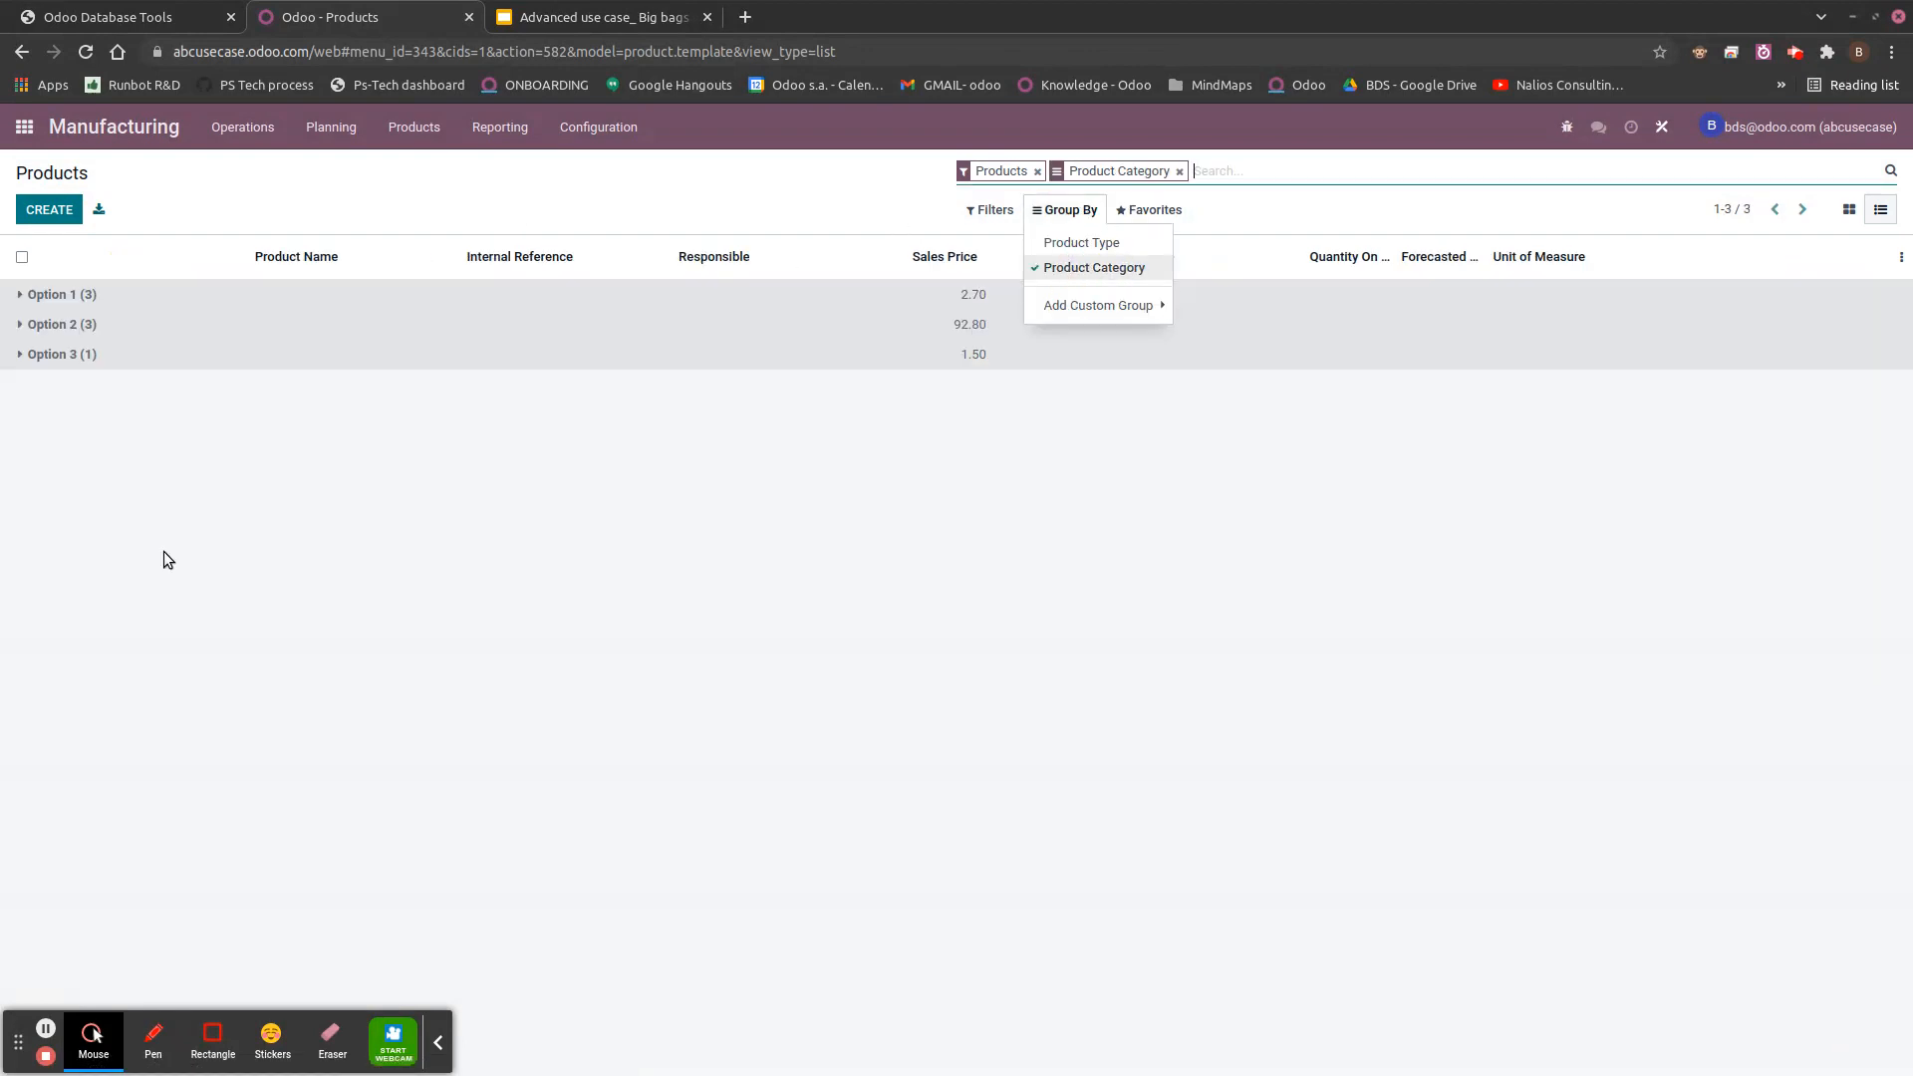
click(45, 325)
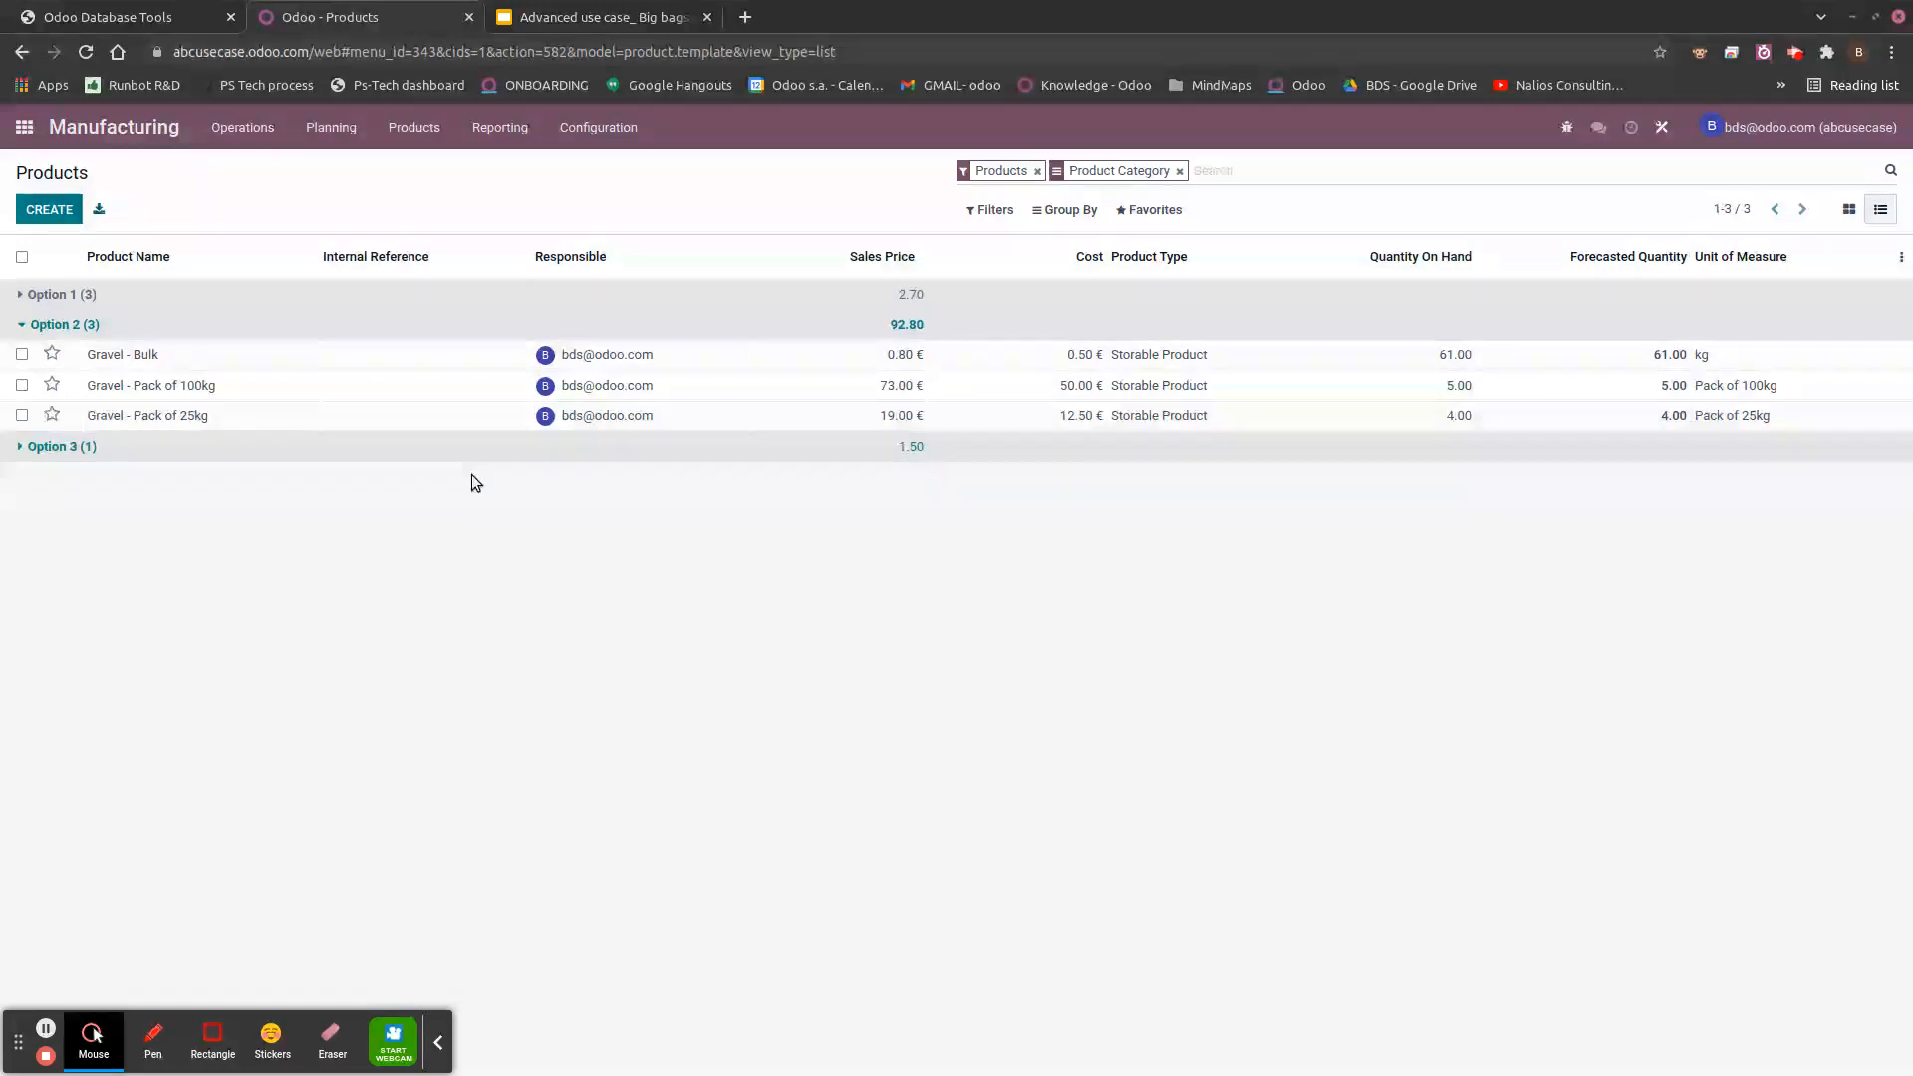
- Create a new sales quotation with Customer as the customer
click(24, 127)
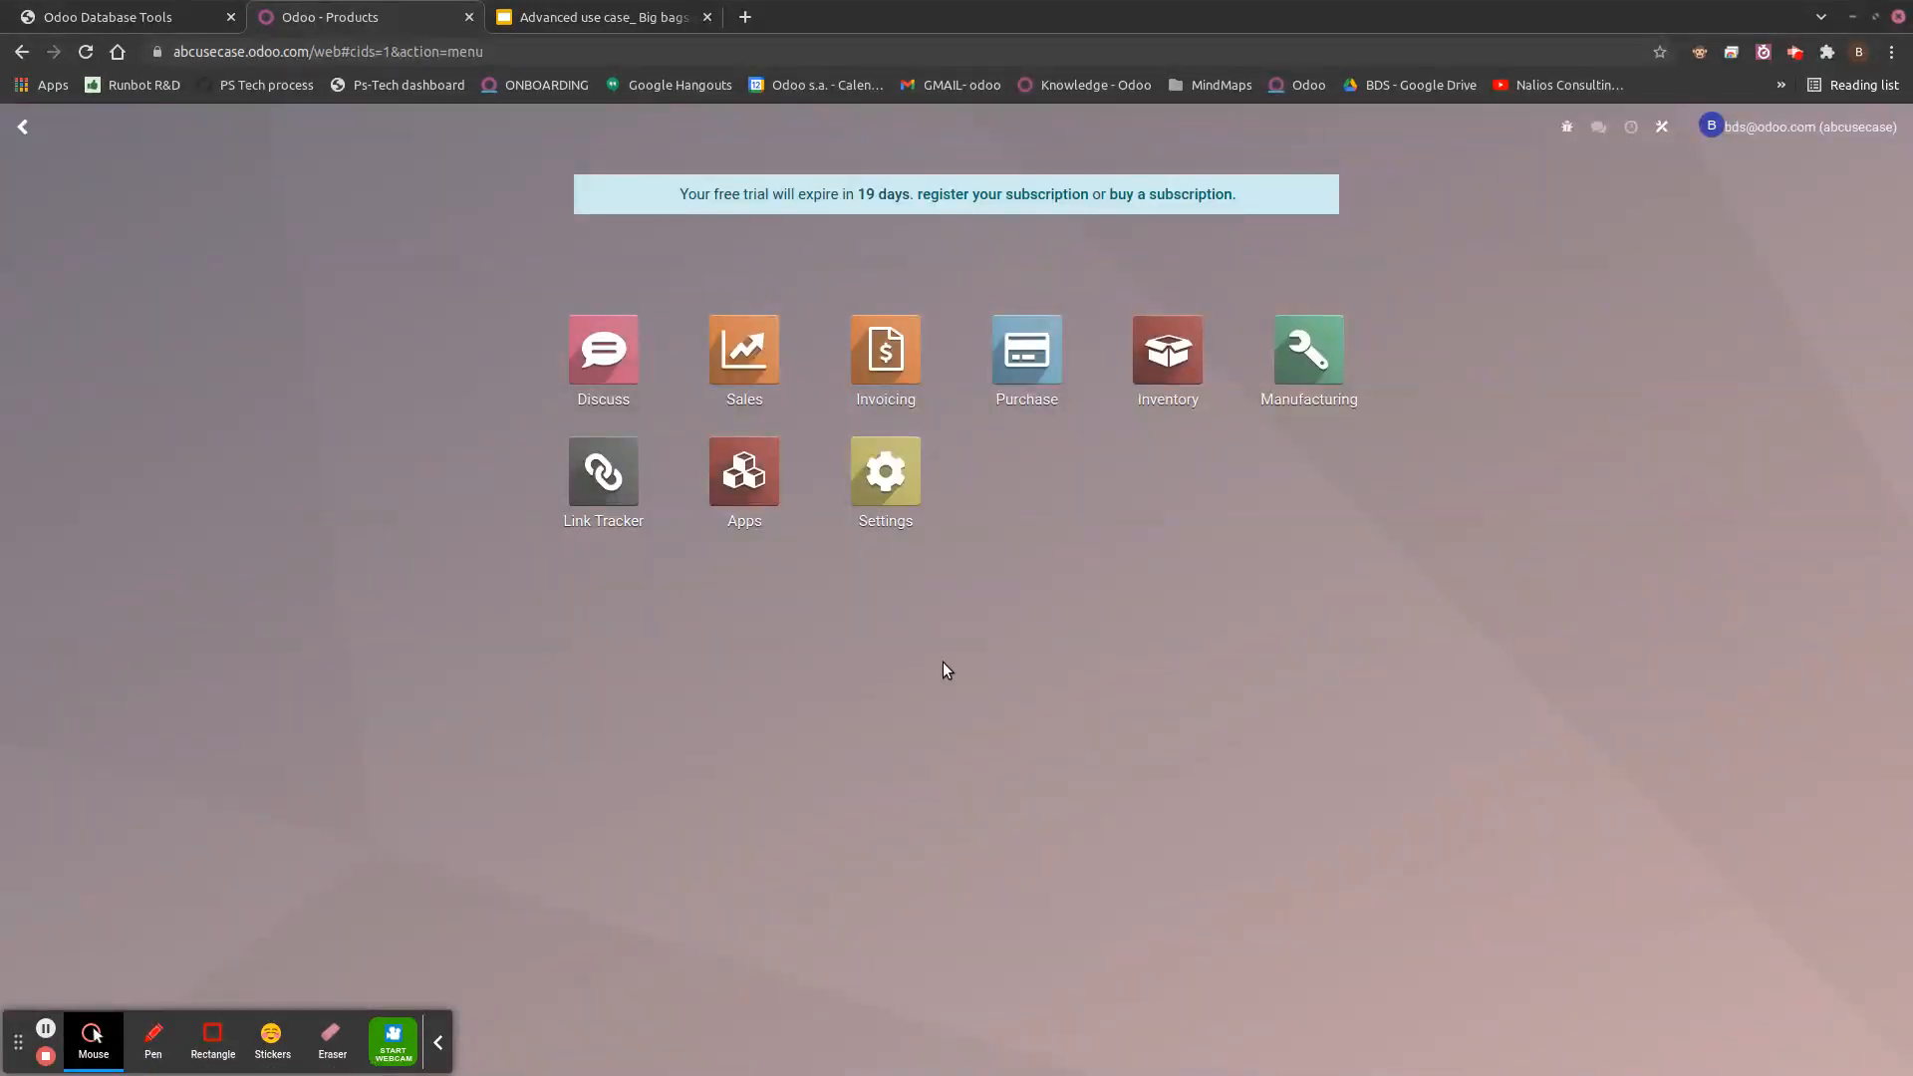
click(727, 367)
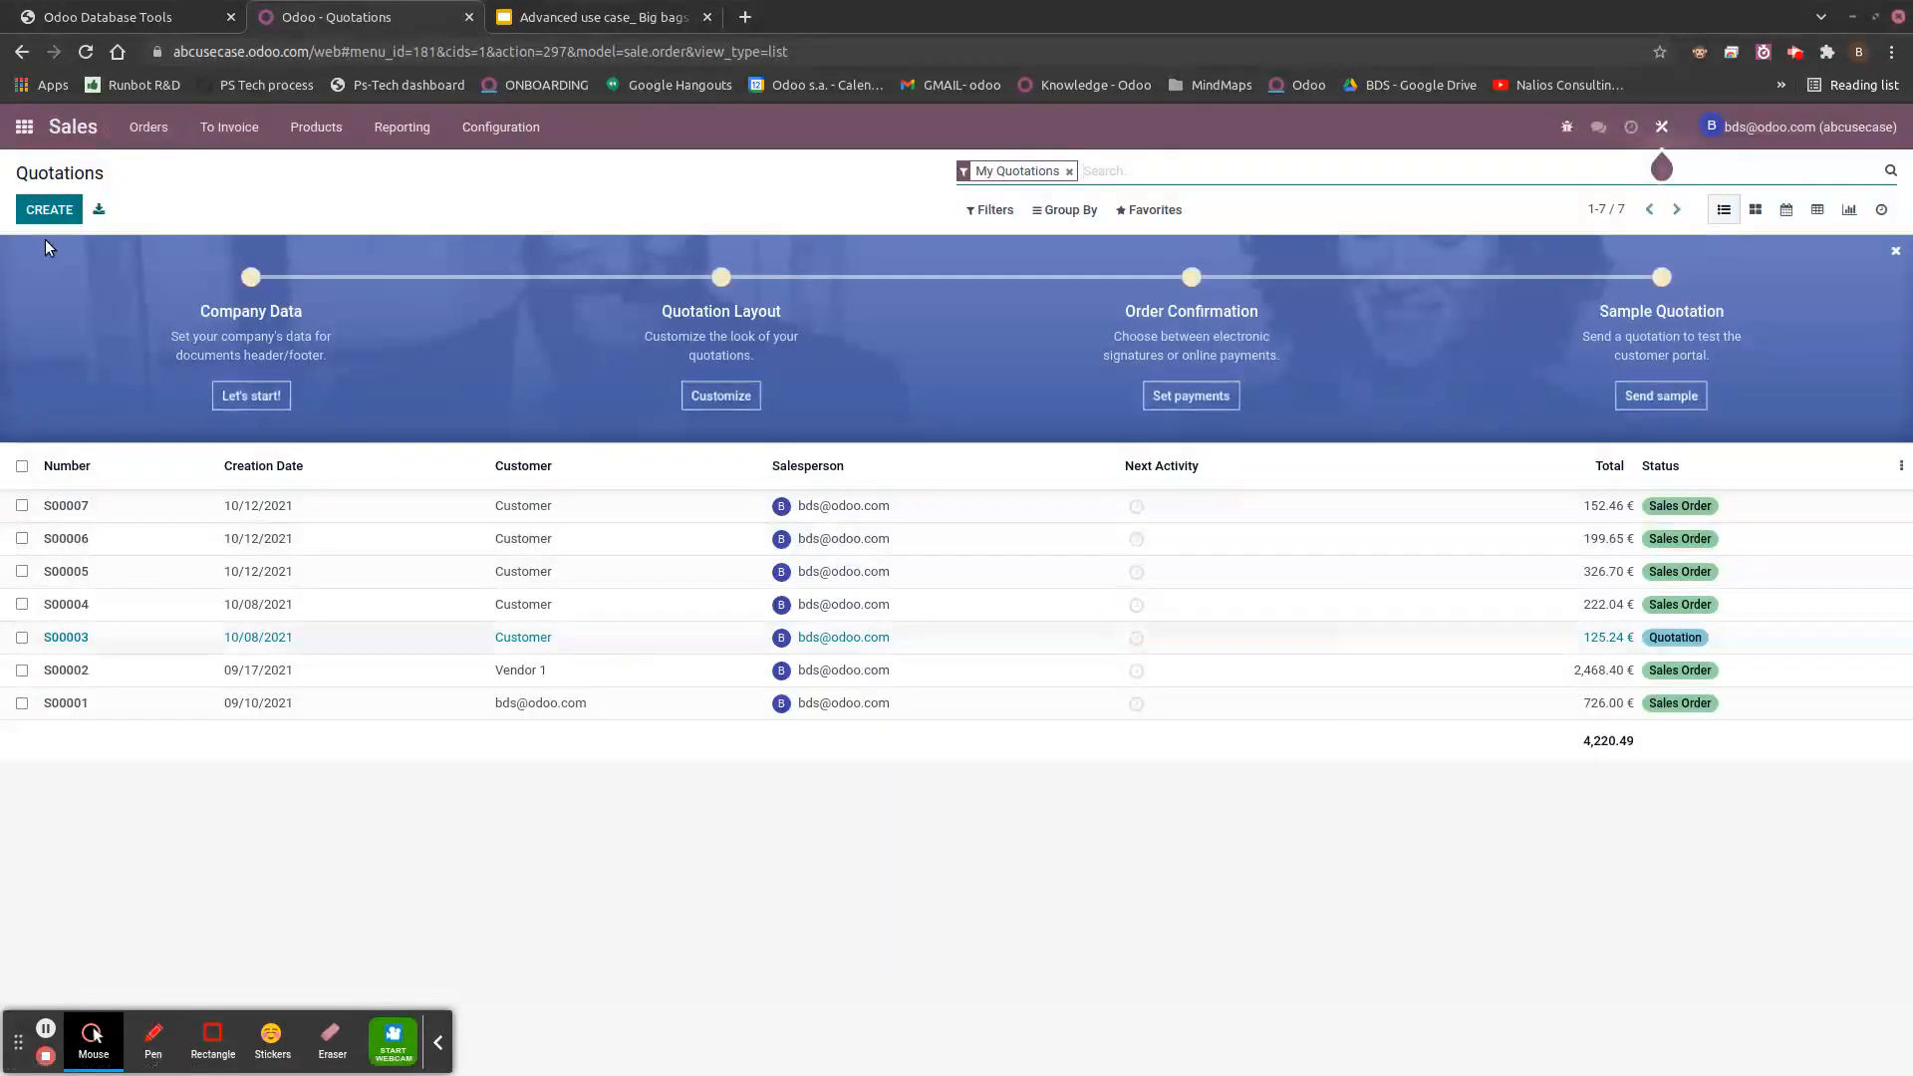
key(alt+c)
click(342, 423)
click(305, 458)
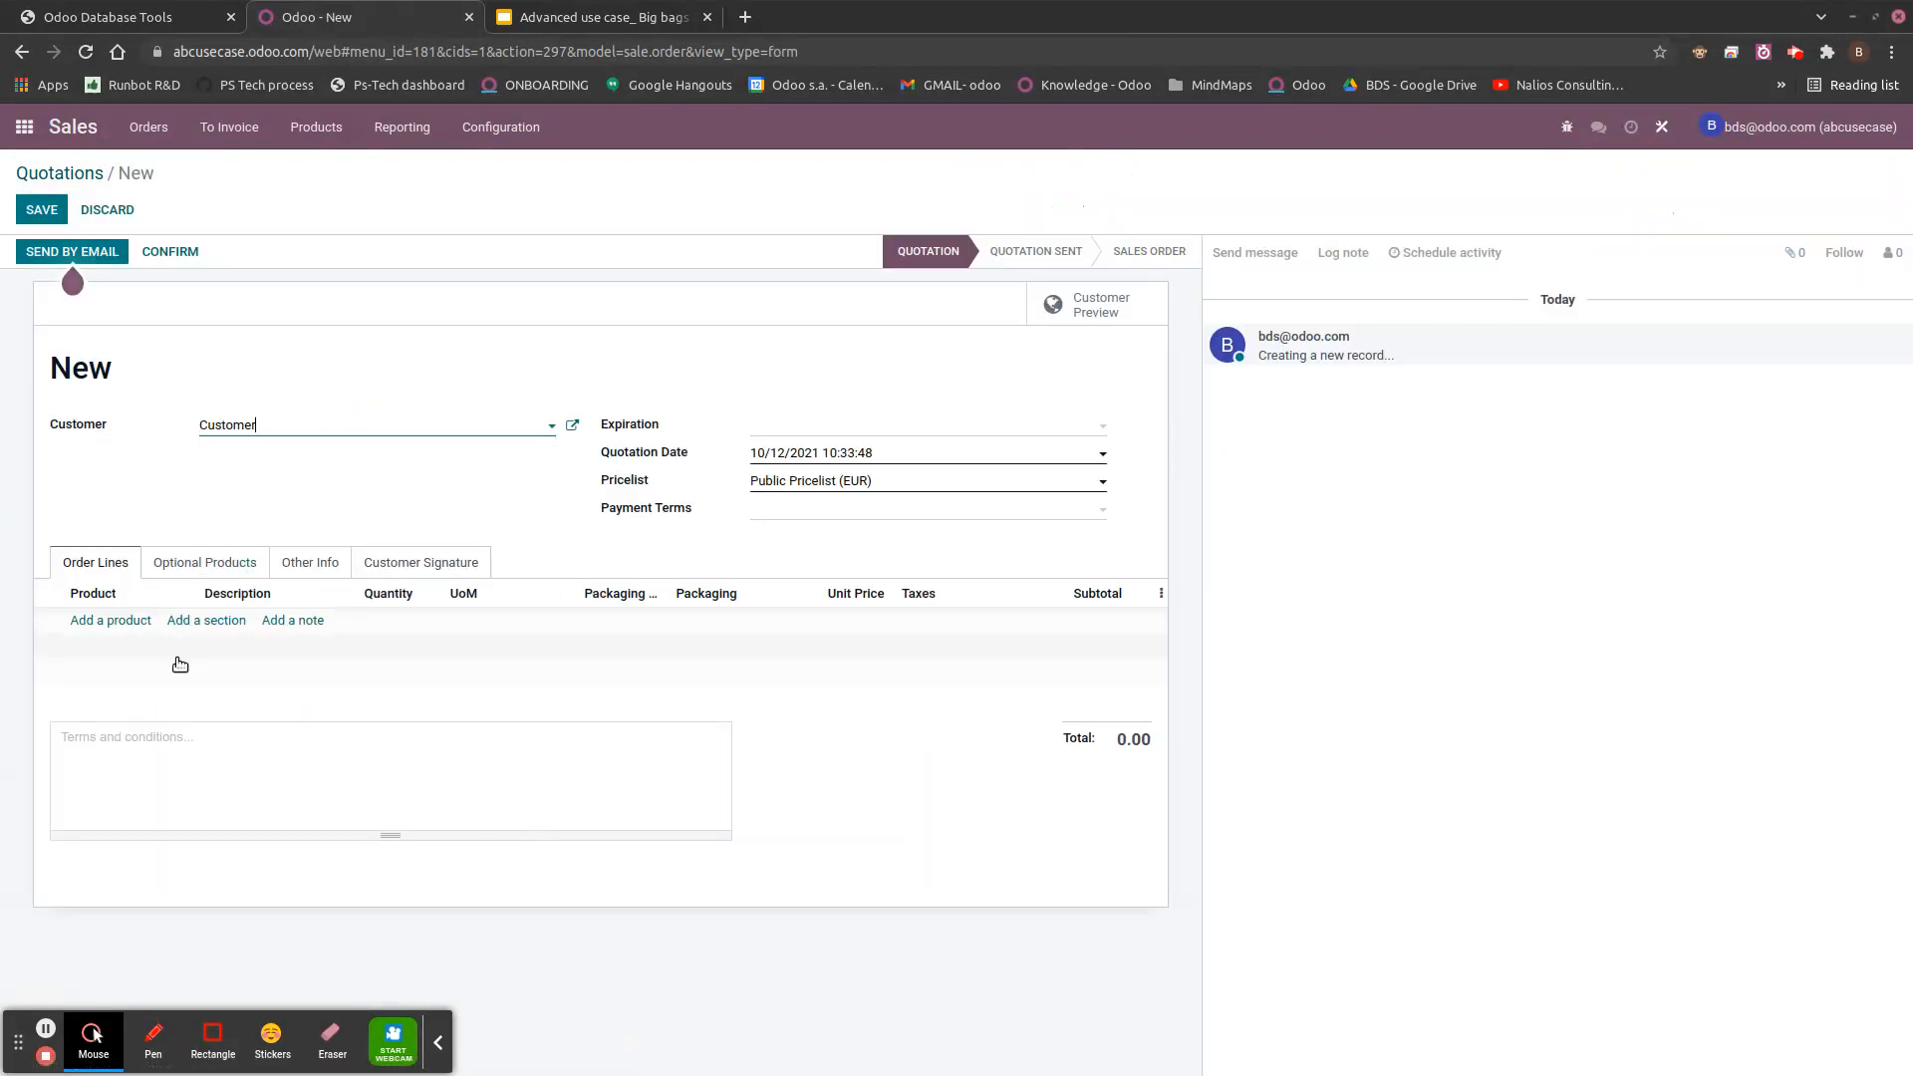
- Add order lines for Gravel - Bulk, Gravel - Pack of 25kg and Gravel - Pack of 100kg to the quotation
click(129, 621)
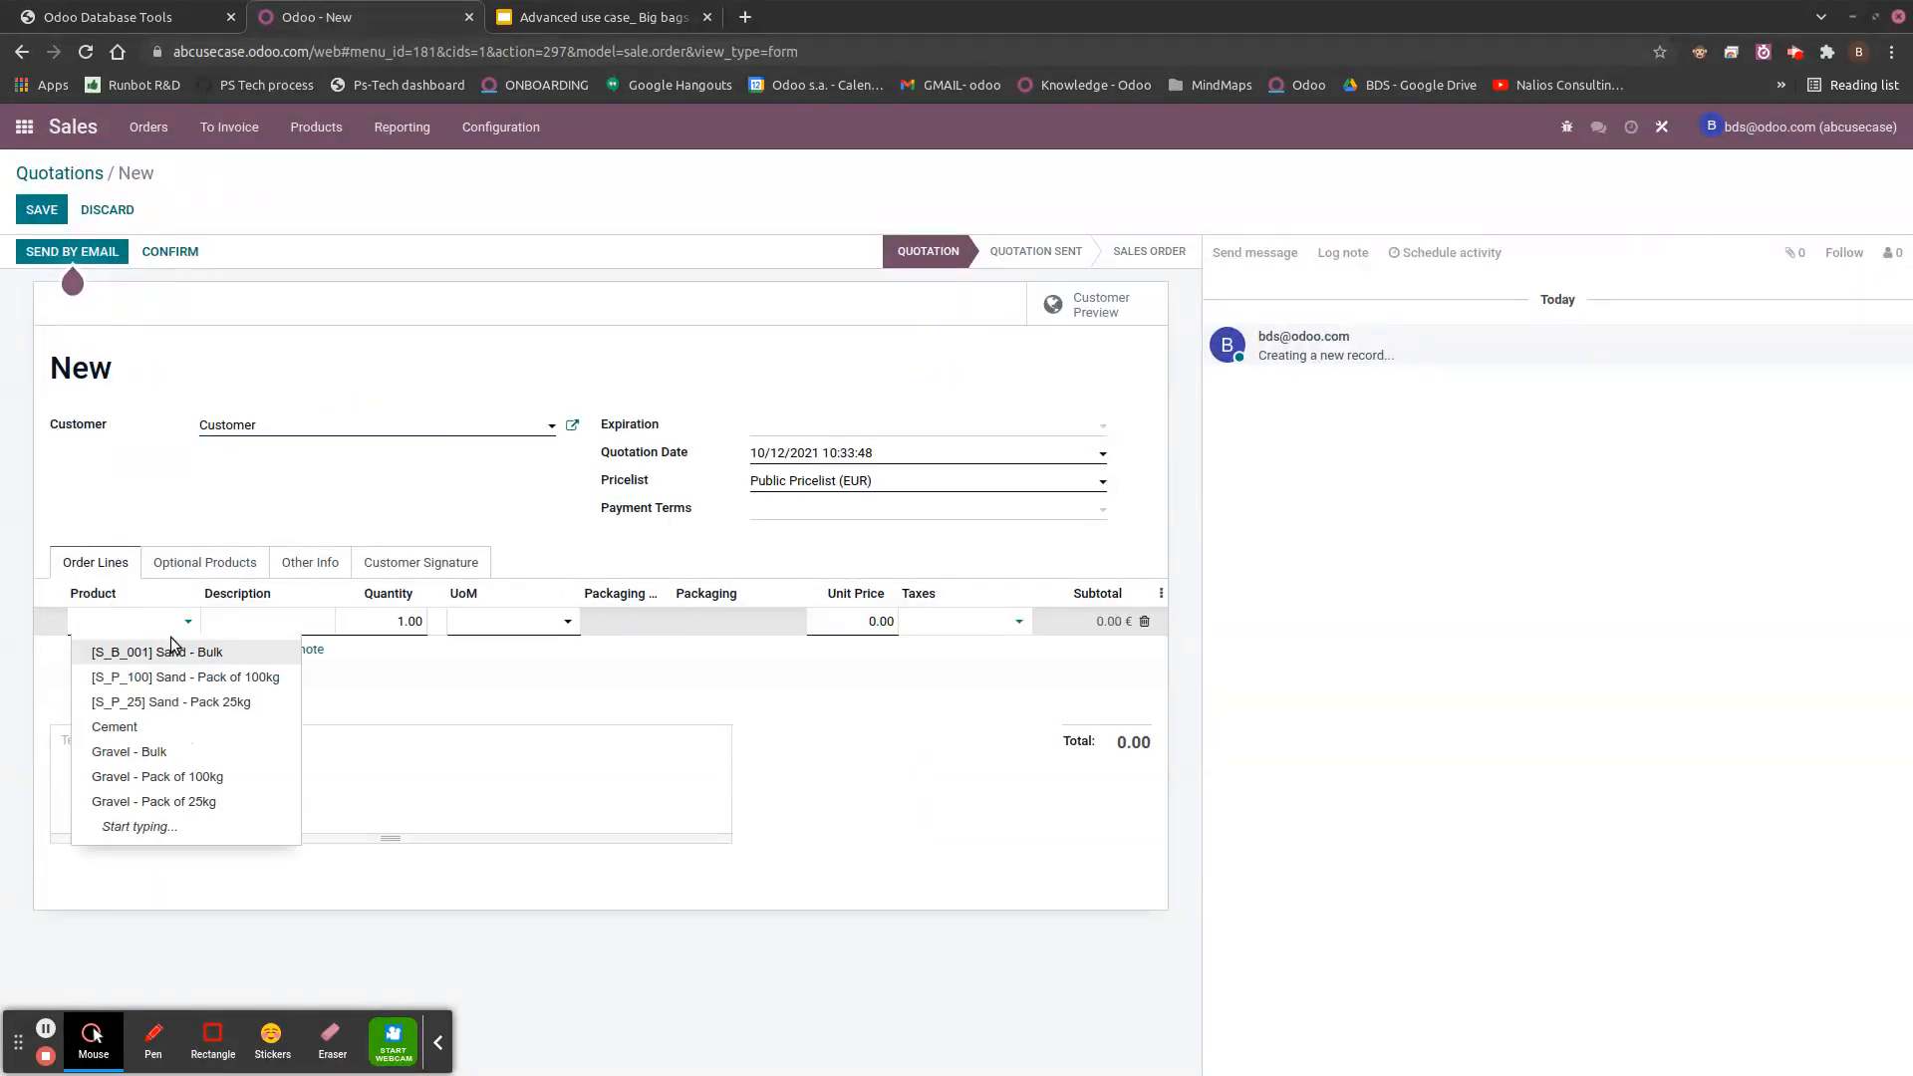
click(139, 752)
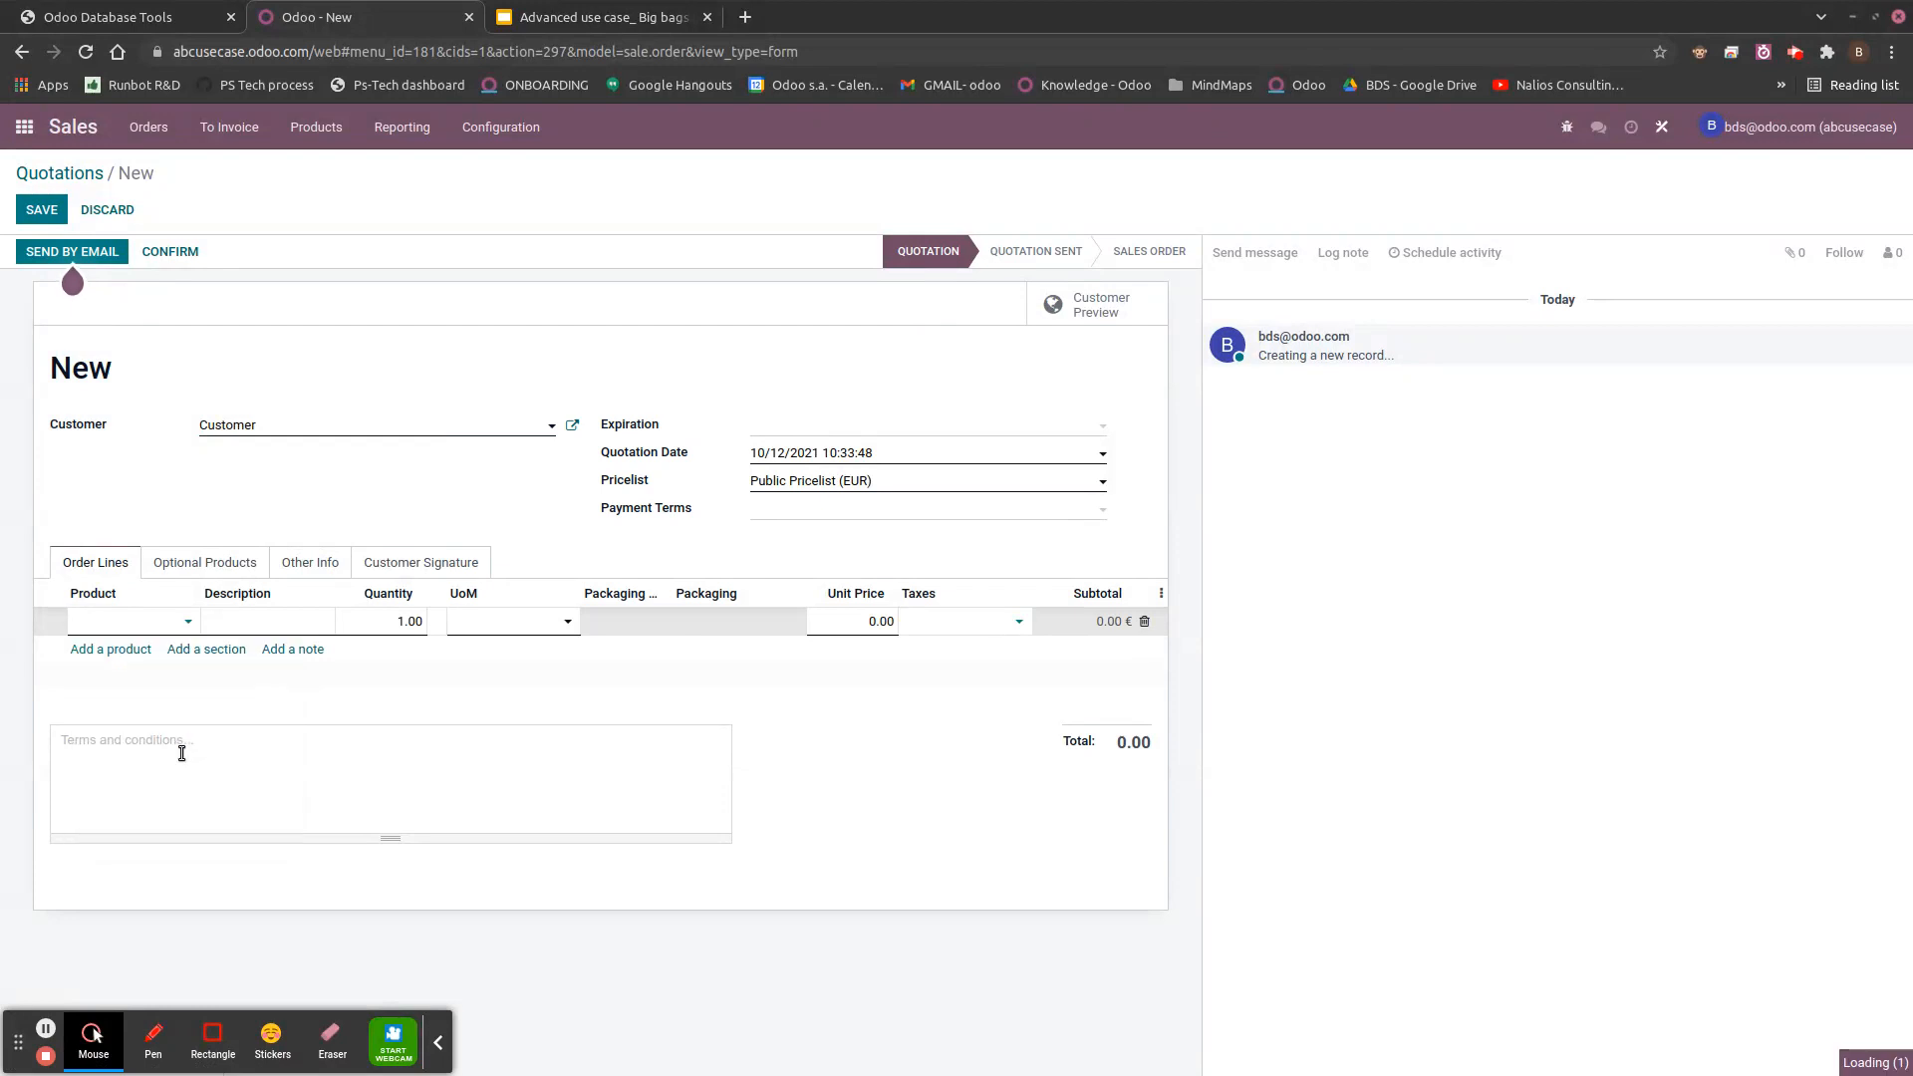
click(151, 670)
click(158, 660)
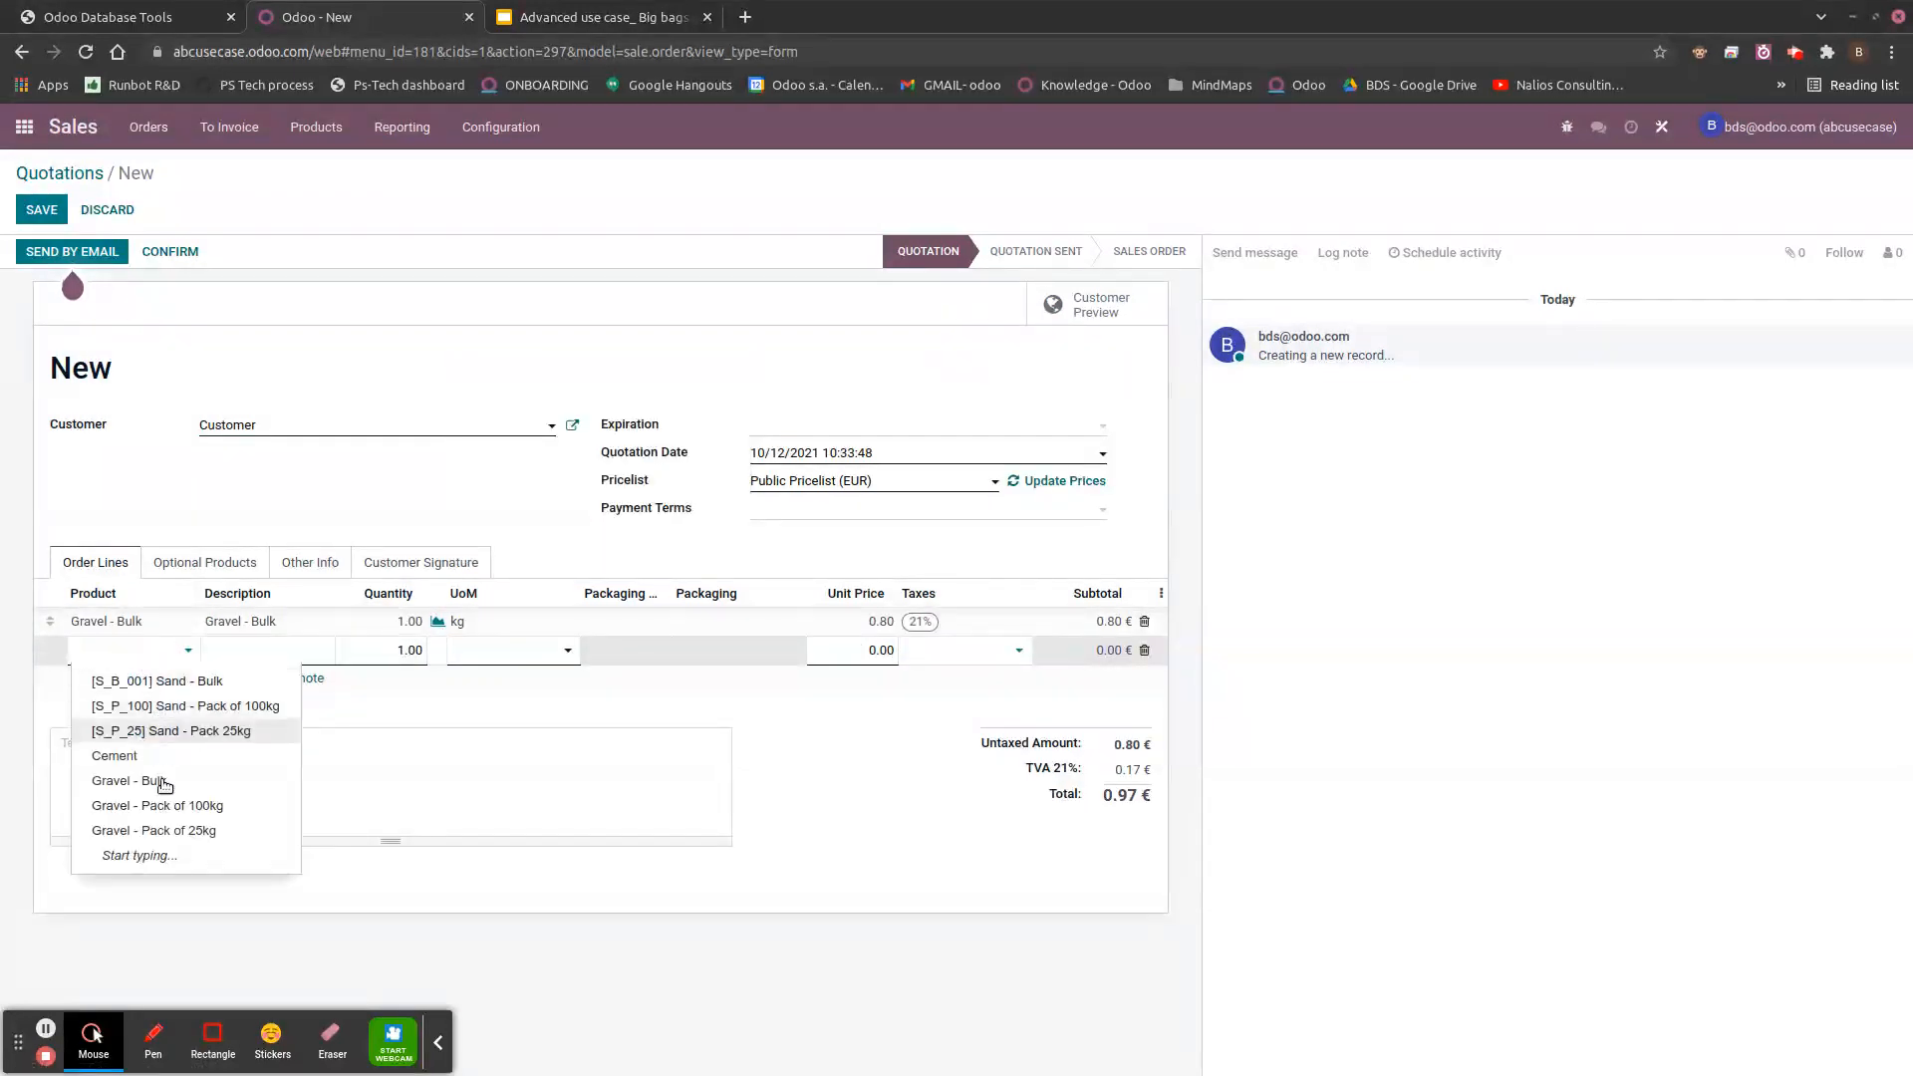
click(176, 827)
click(130, 682)
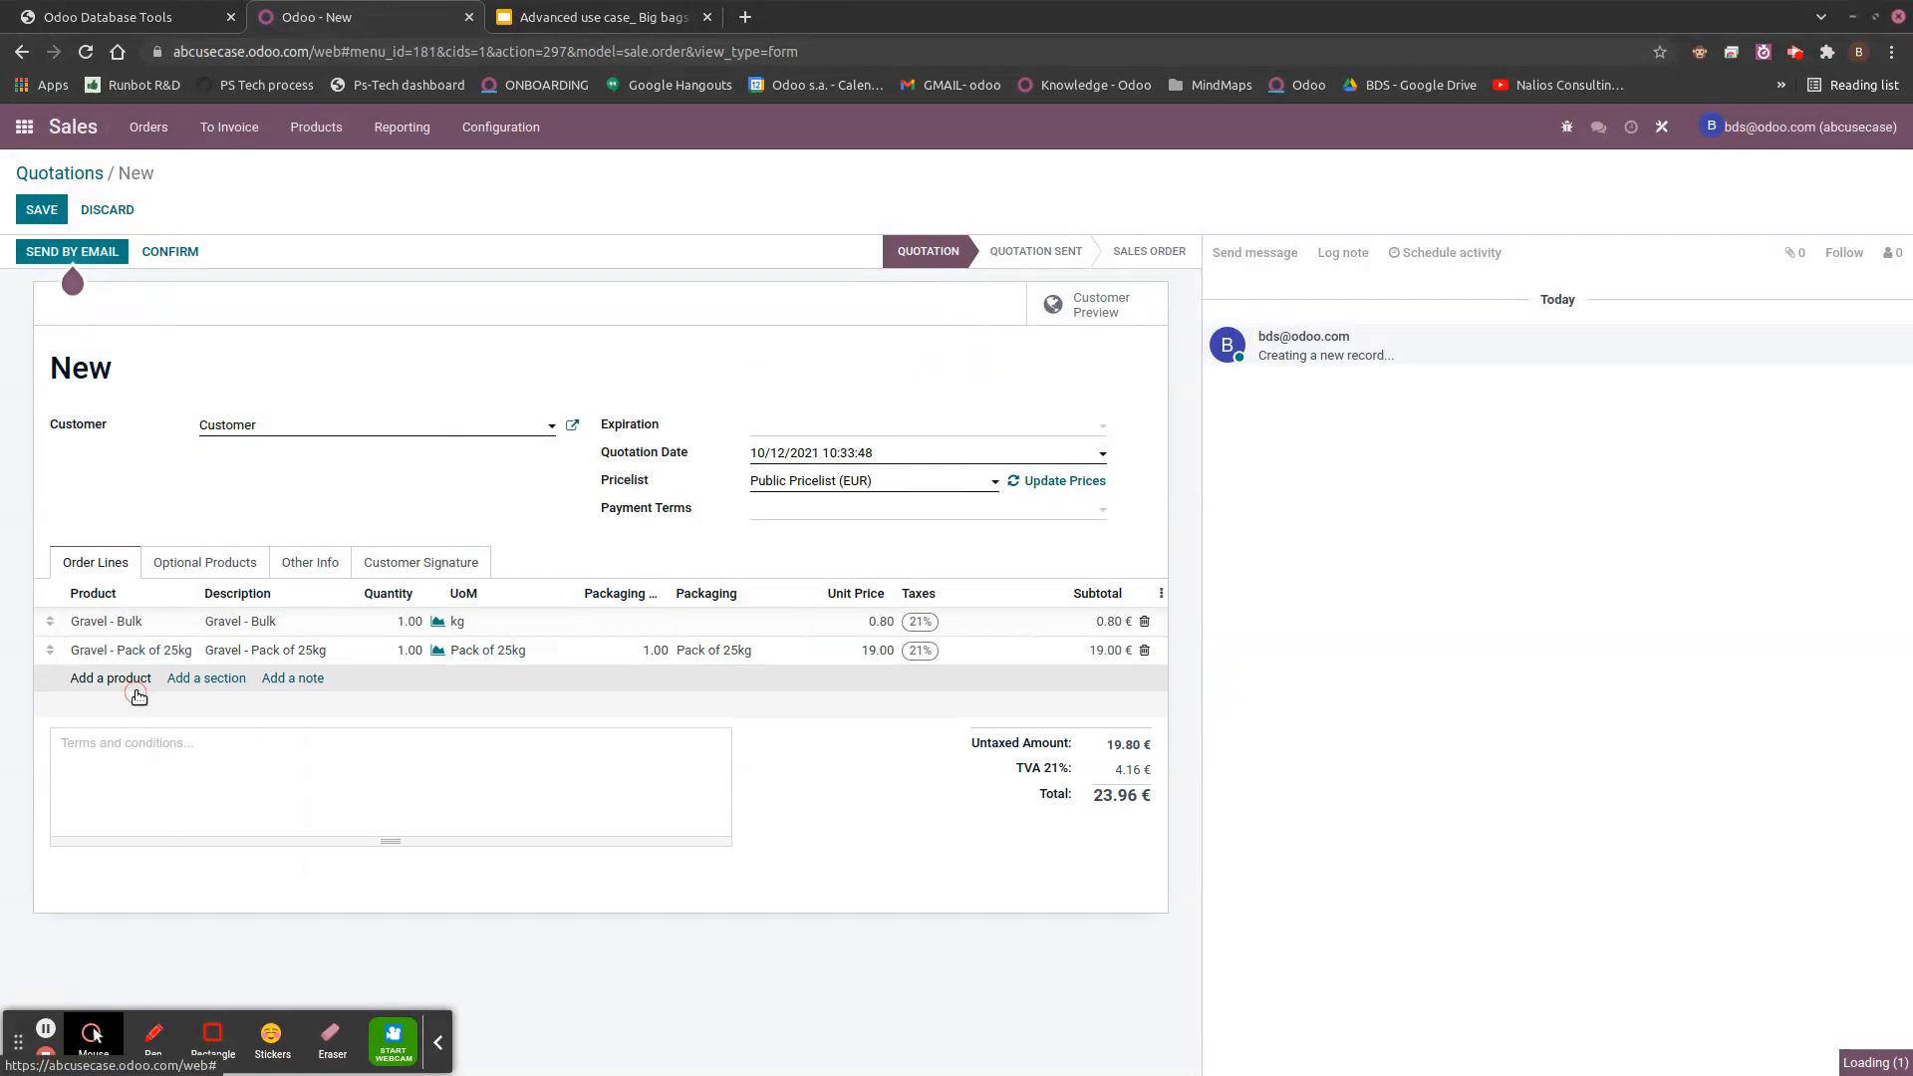
click(164, 677)
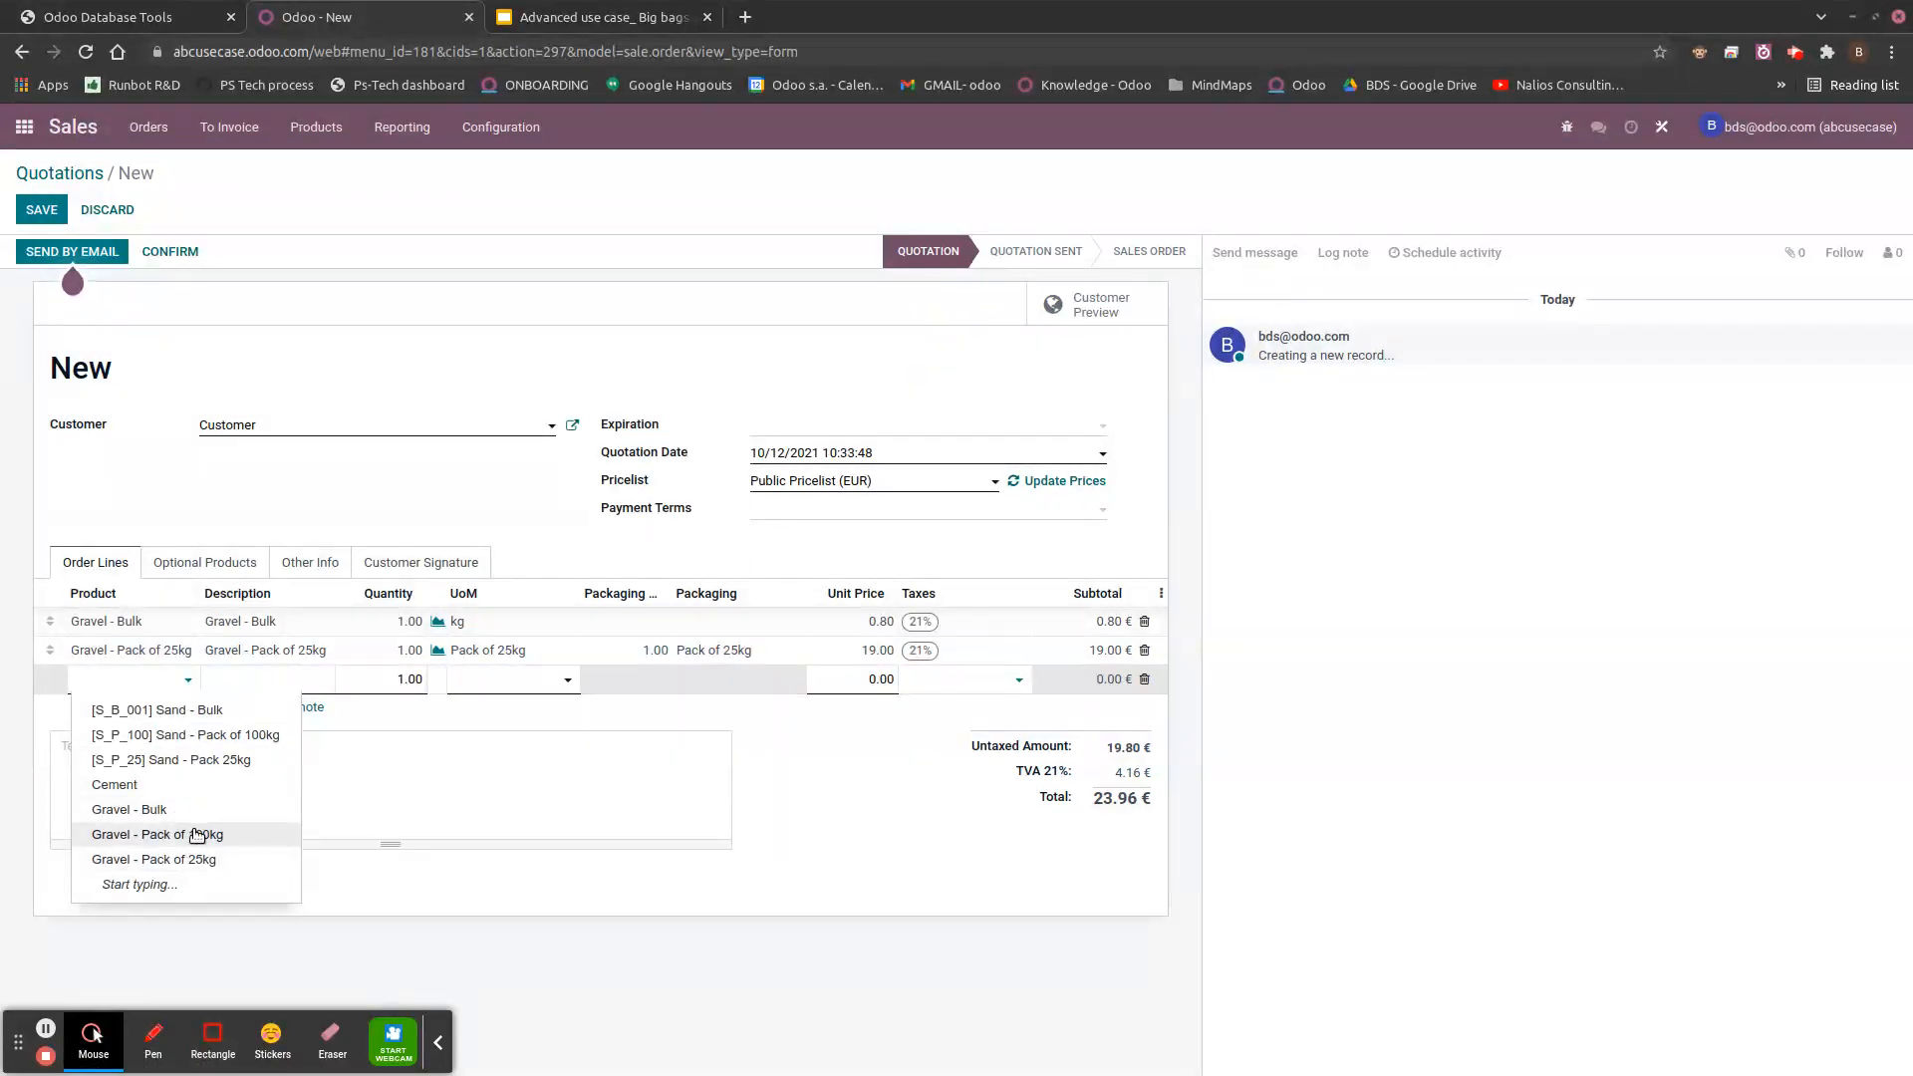
click(192, 838)
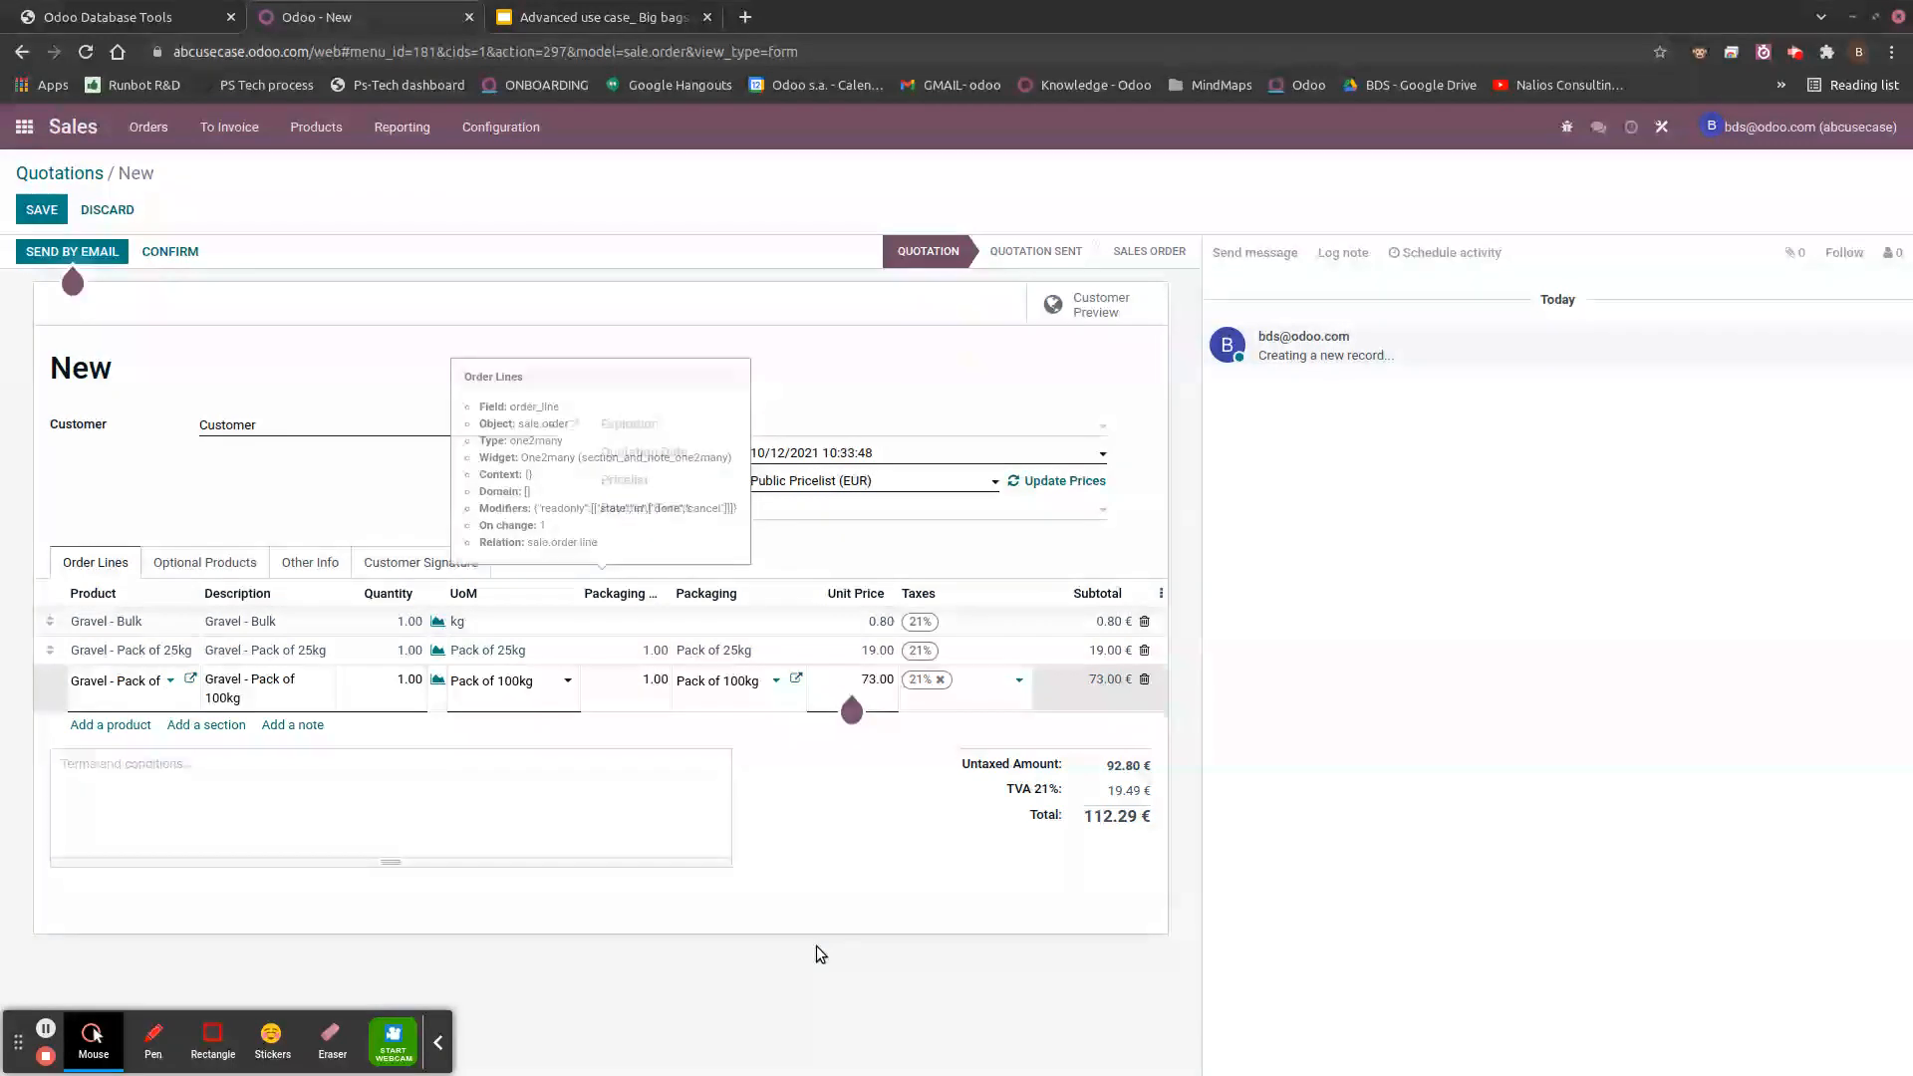
- Set the quantities to 3 for the 25kg packs, 2 for the 100kg packs and 40 kg for the bulk gravel
click(406, 650)
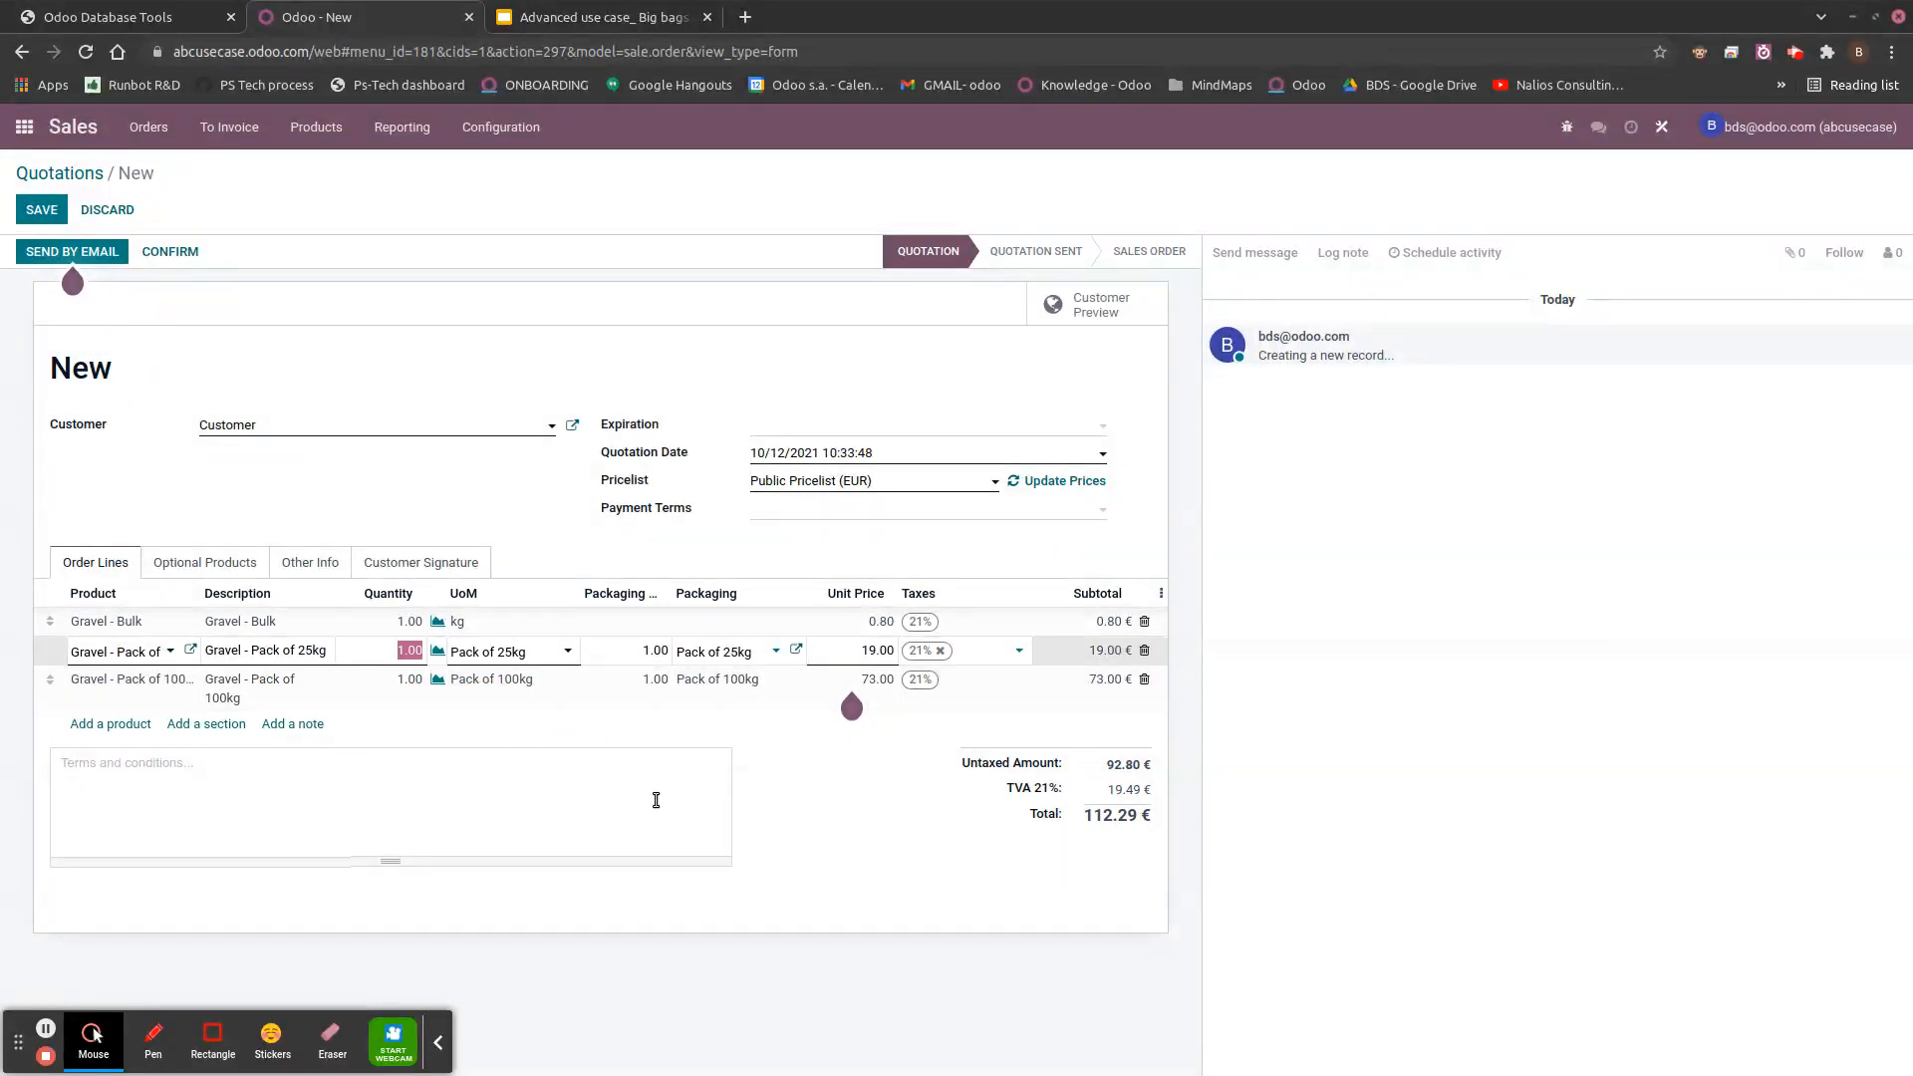
text(3)
click(403, 681)
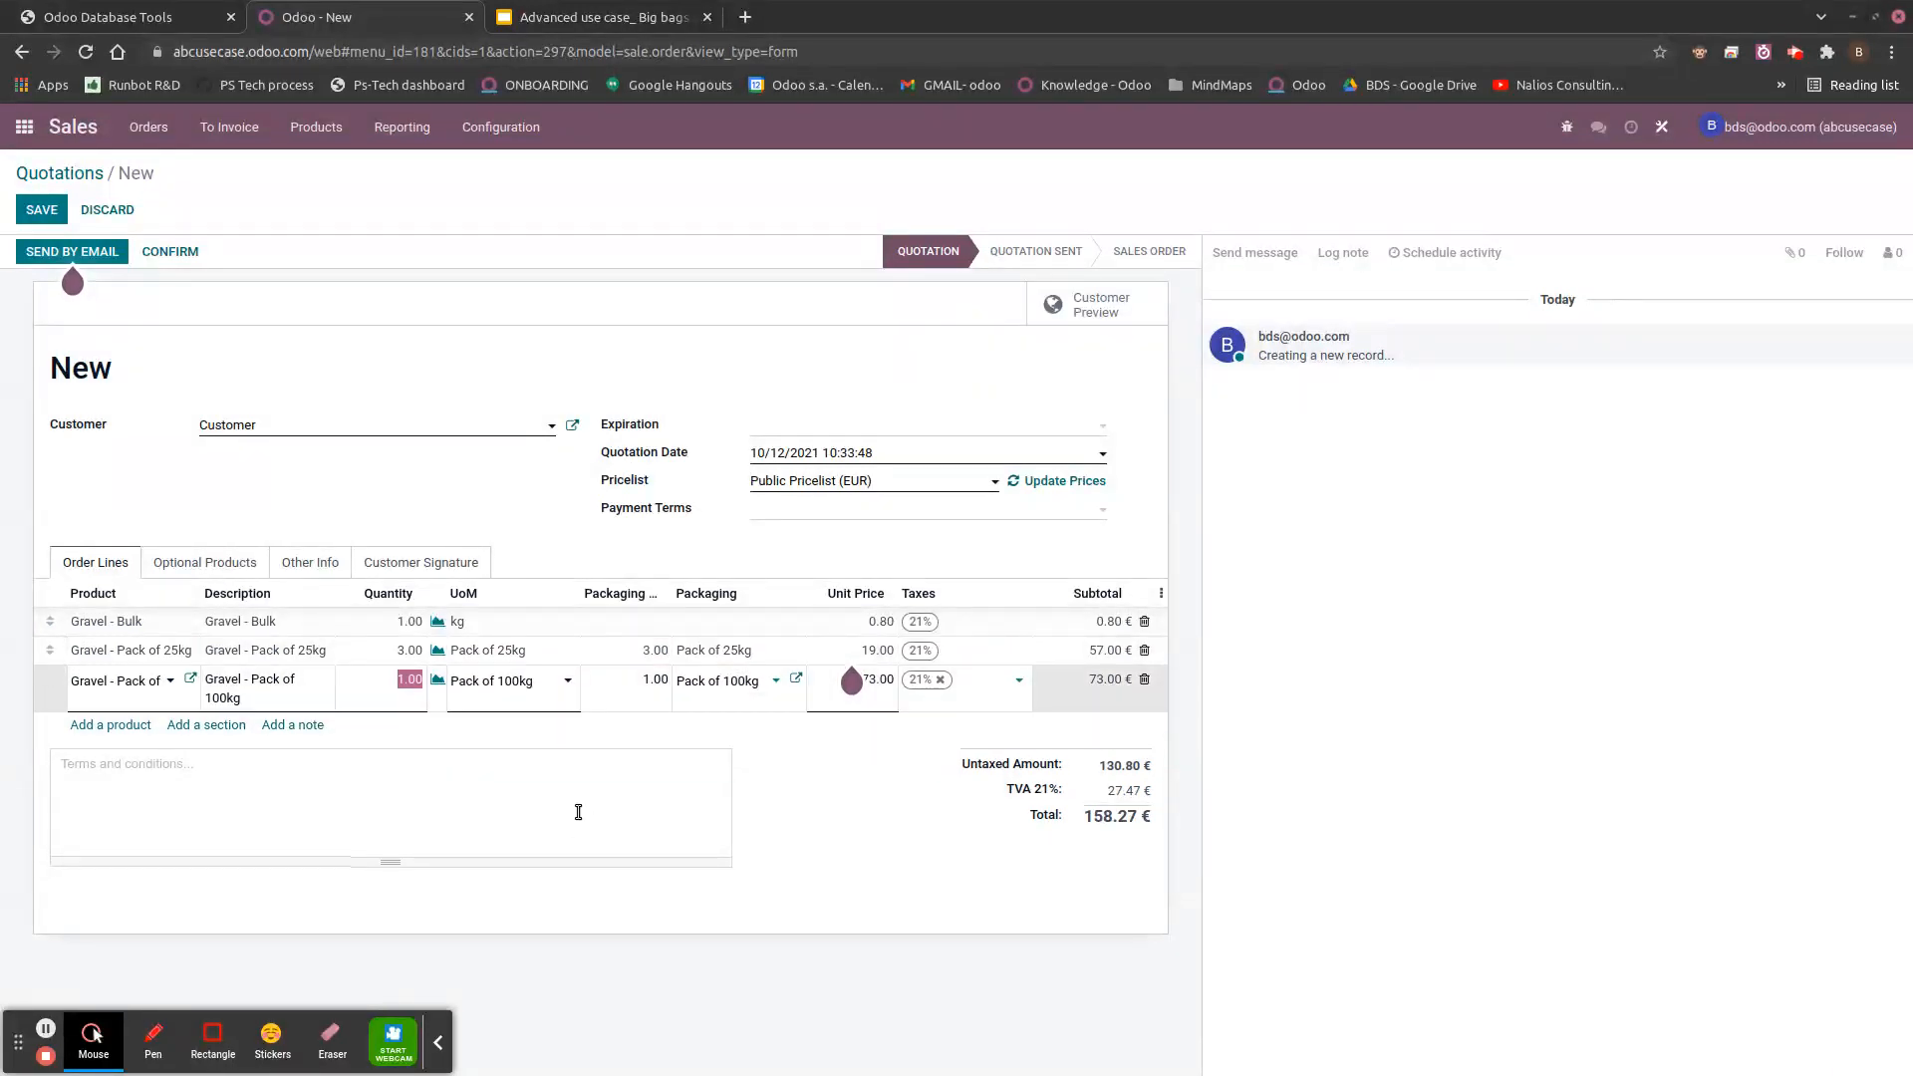
text(2)
click(409, 625)
text(40)
click(974, 998)
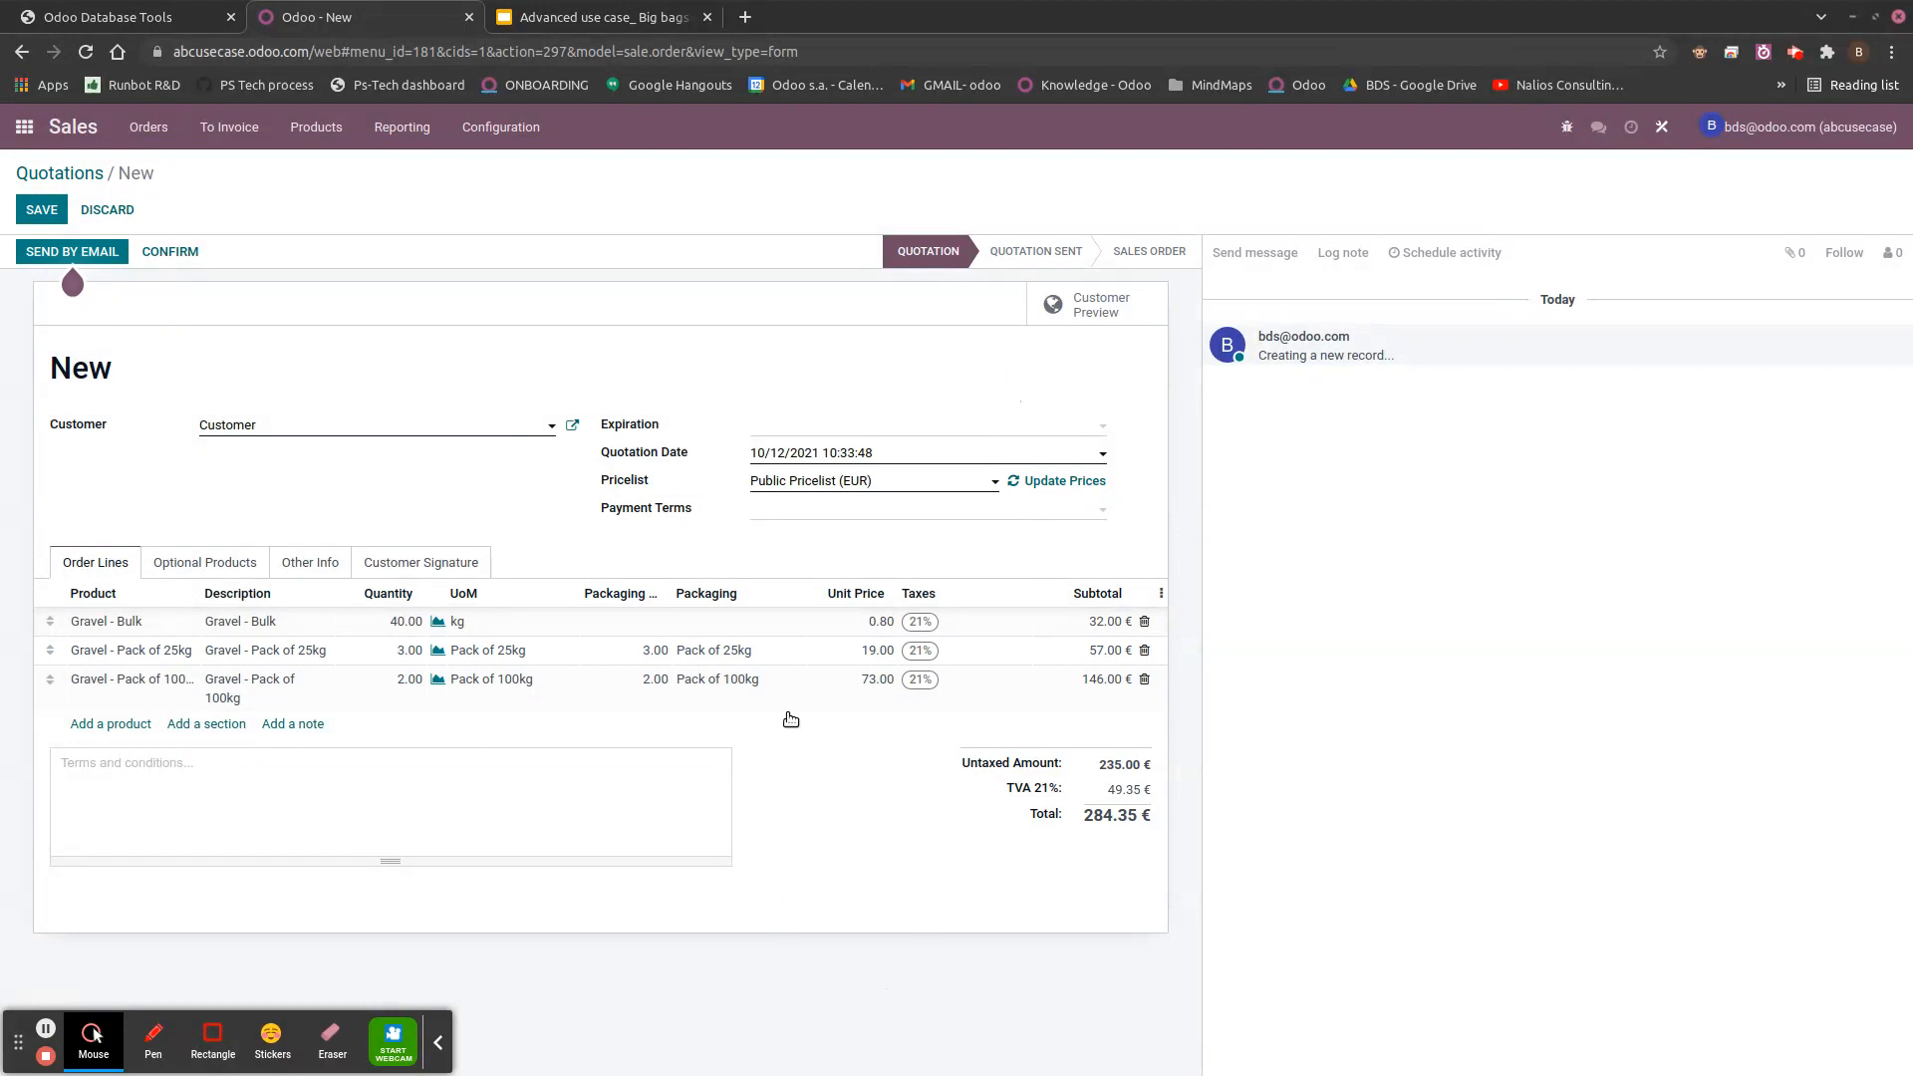
- Confirm the gravel quotation and validate its delivery, processing all quantities
click(178, 260)
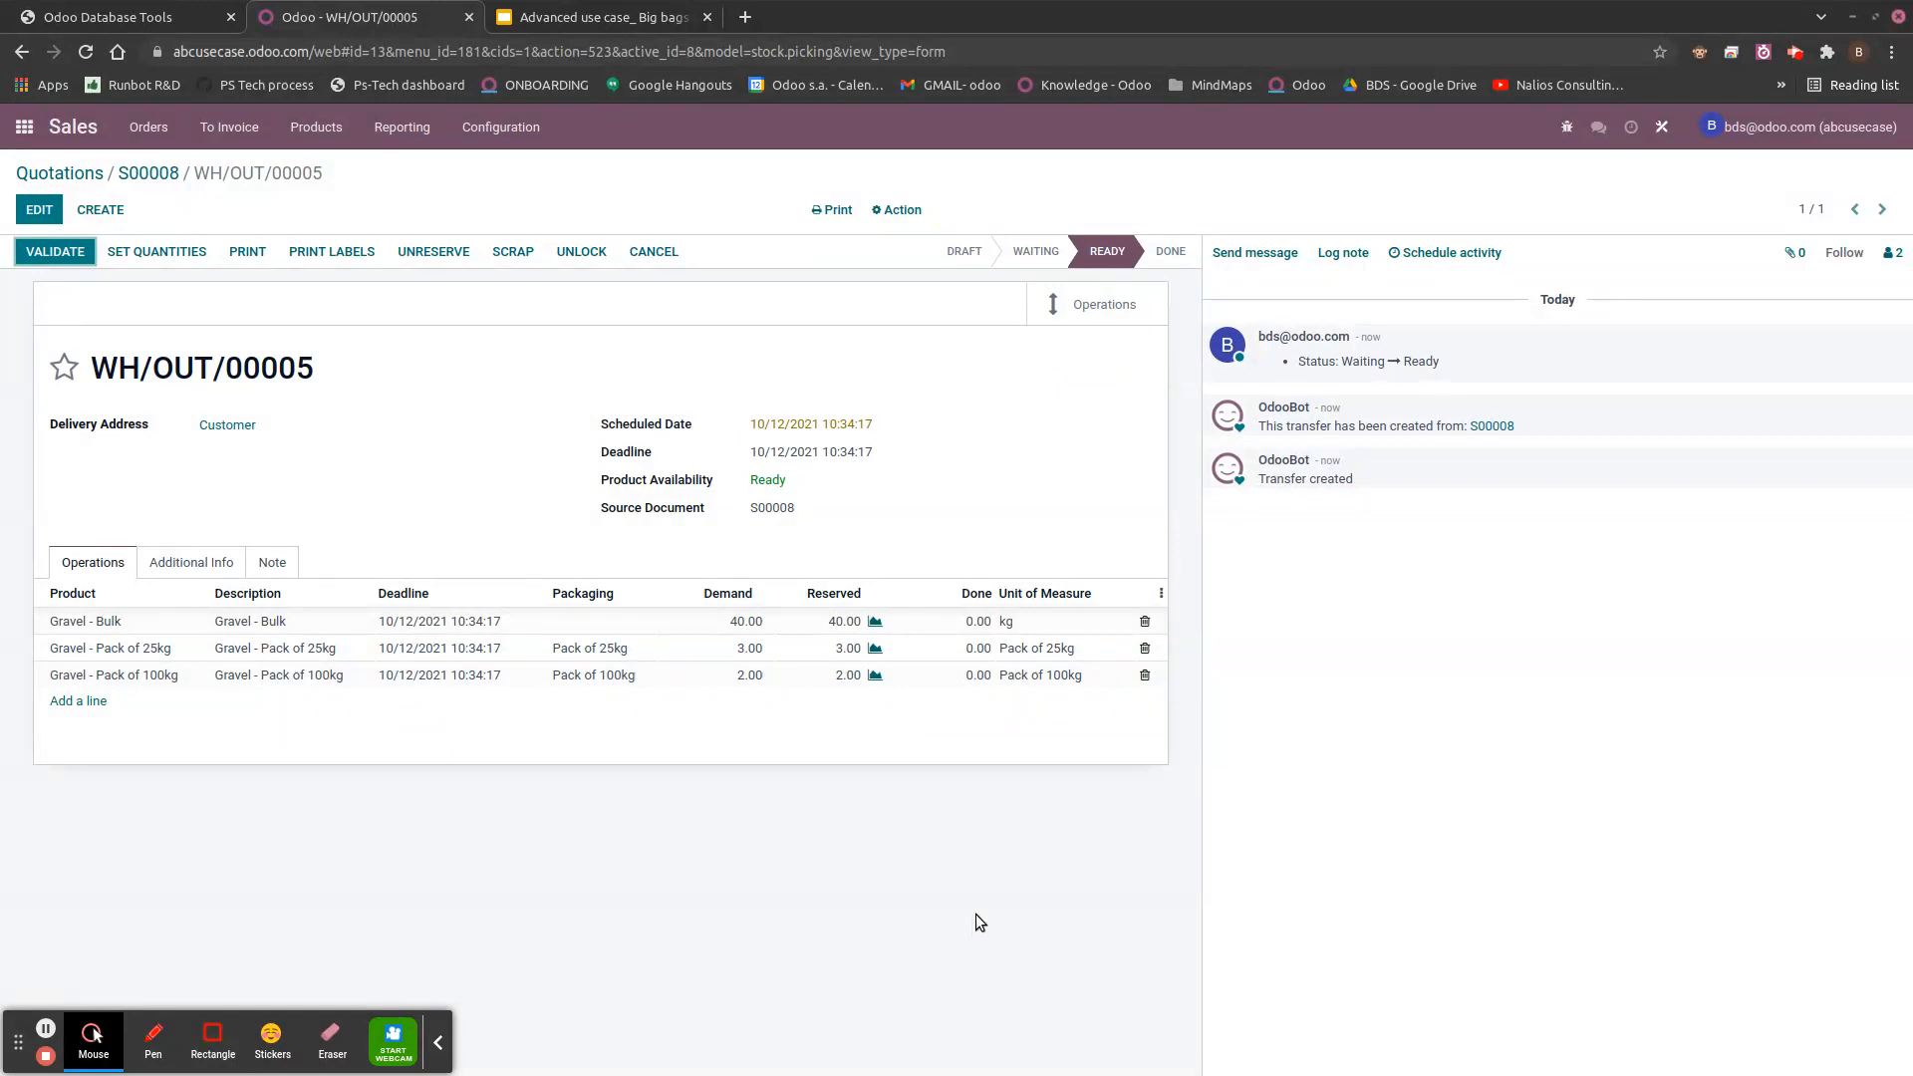
click(84, 262)
click(511, 311)
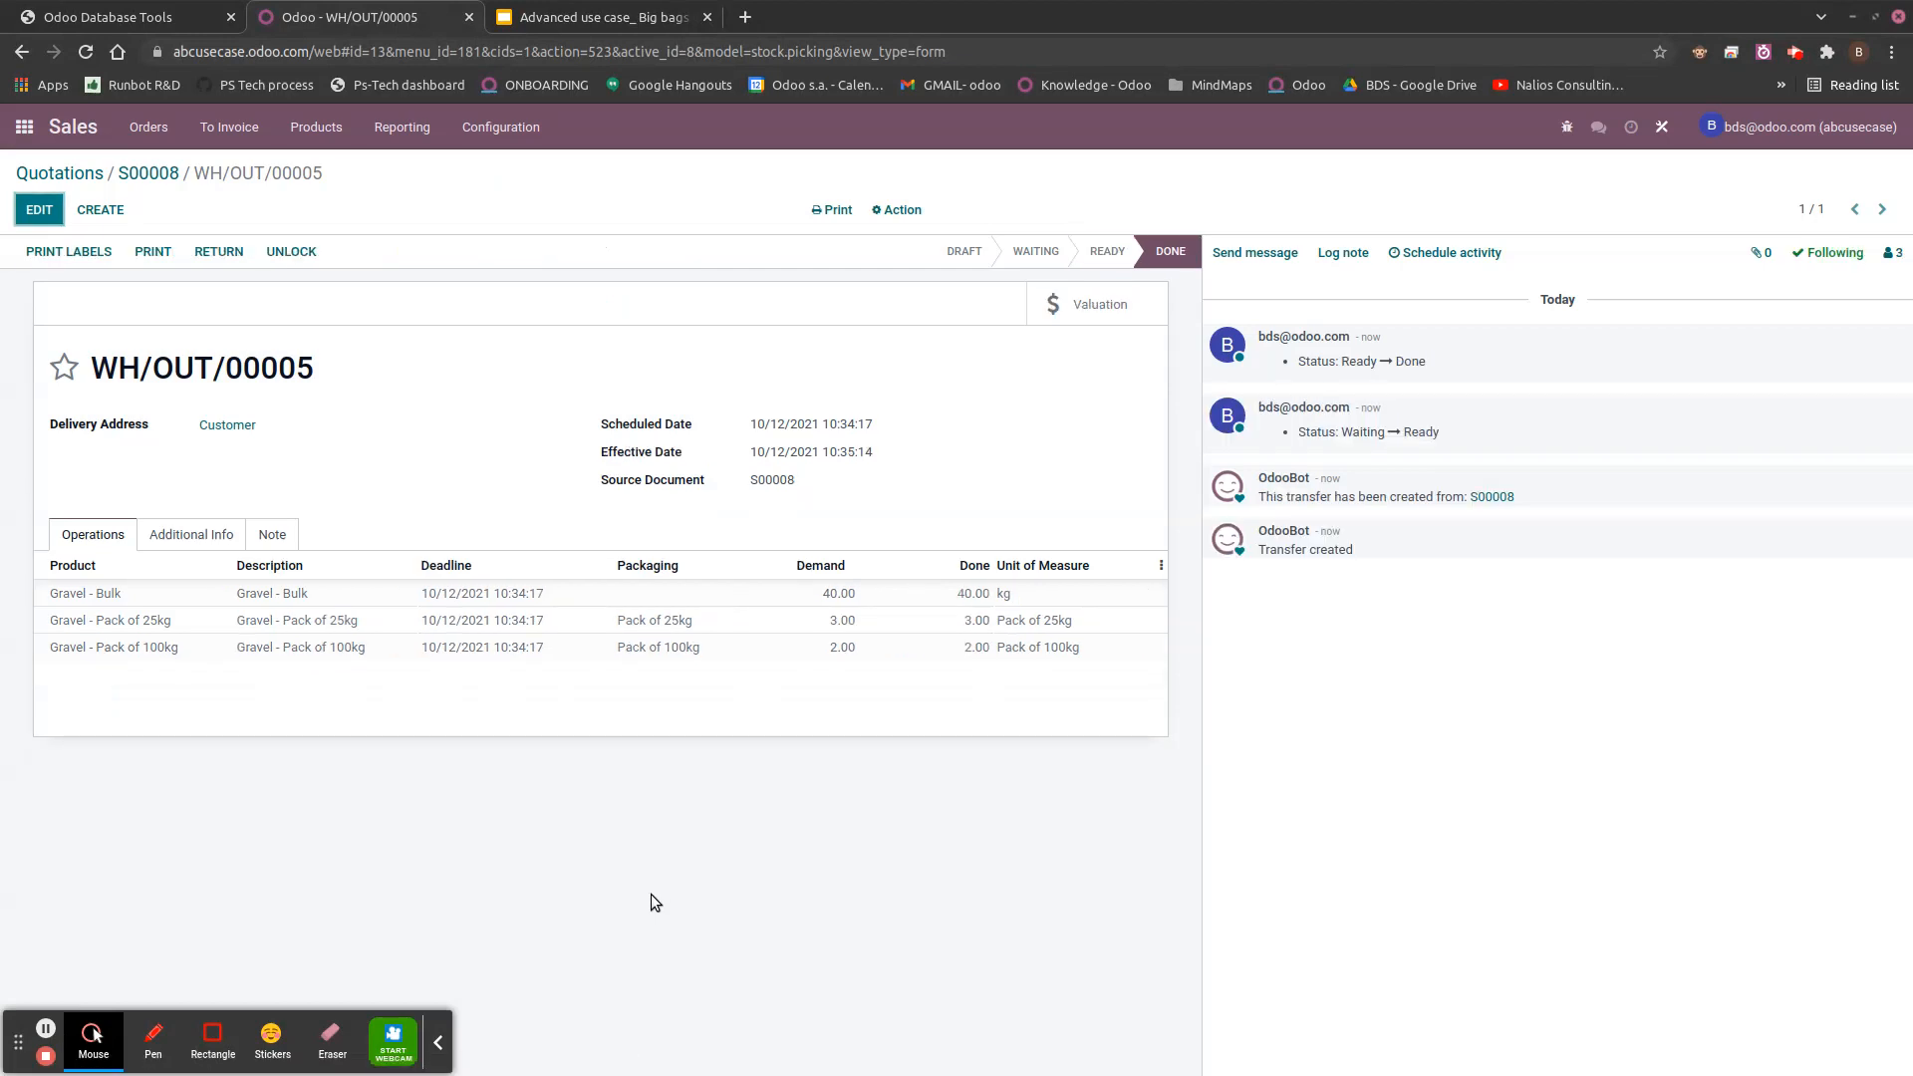
- List the products grouped by product category and examine the remaining stock of the Option 2 gravel products
click(326, 130)
click(347, 175)
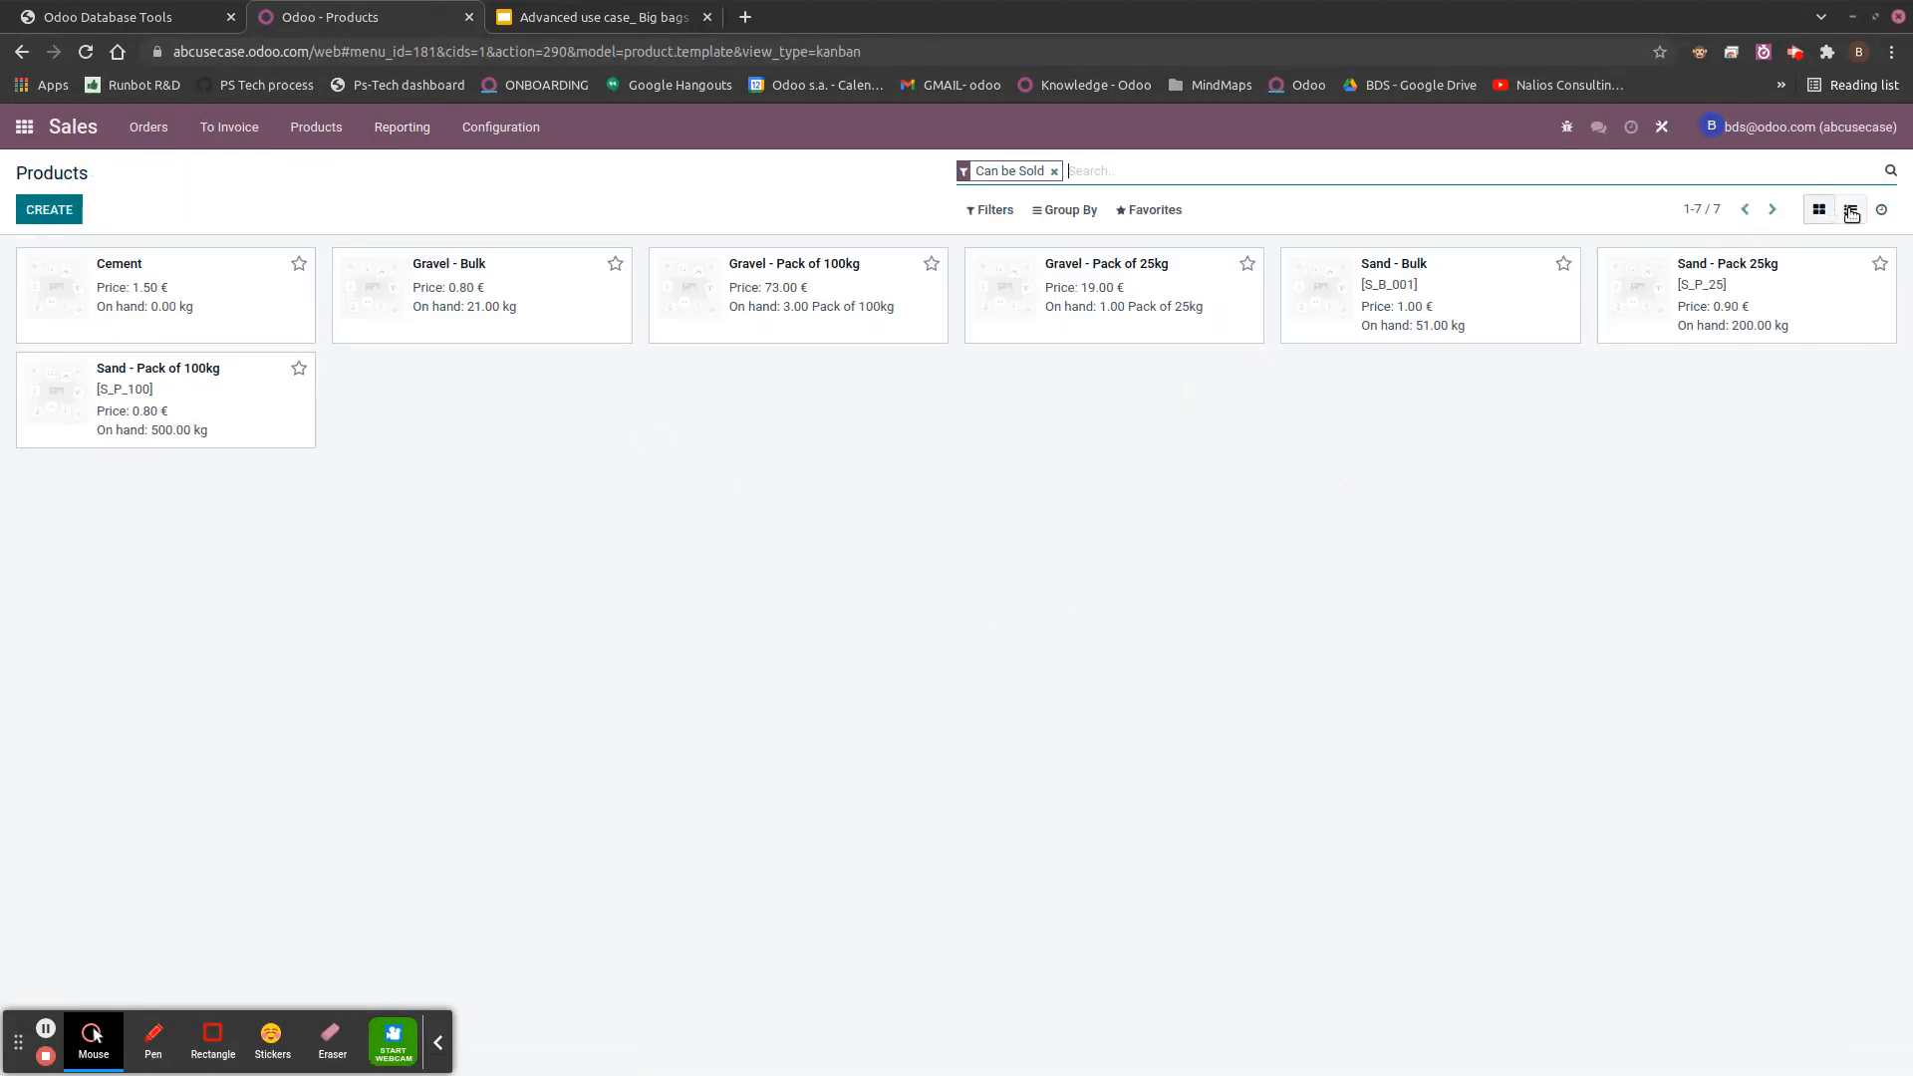
click(1851, 209)
click(1066, 211)
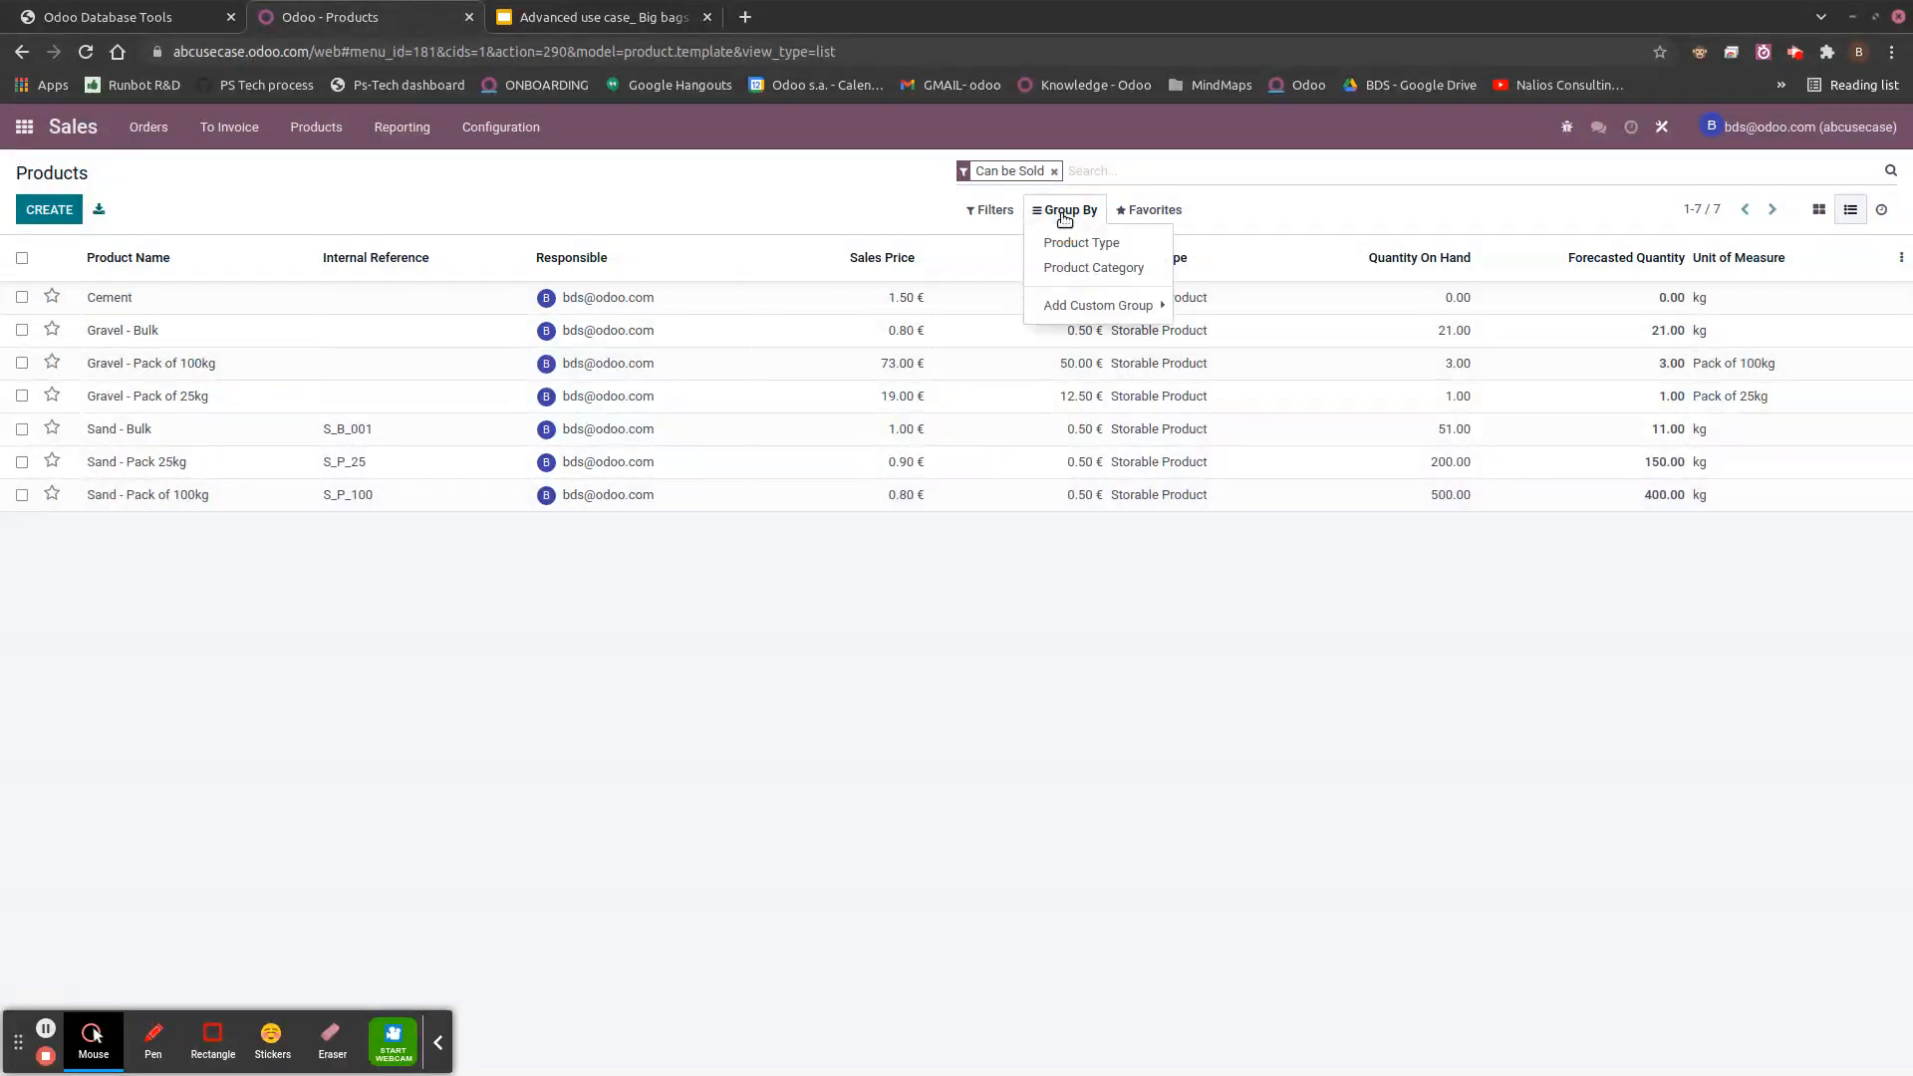
click(1093, 268)
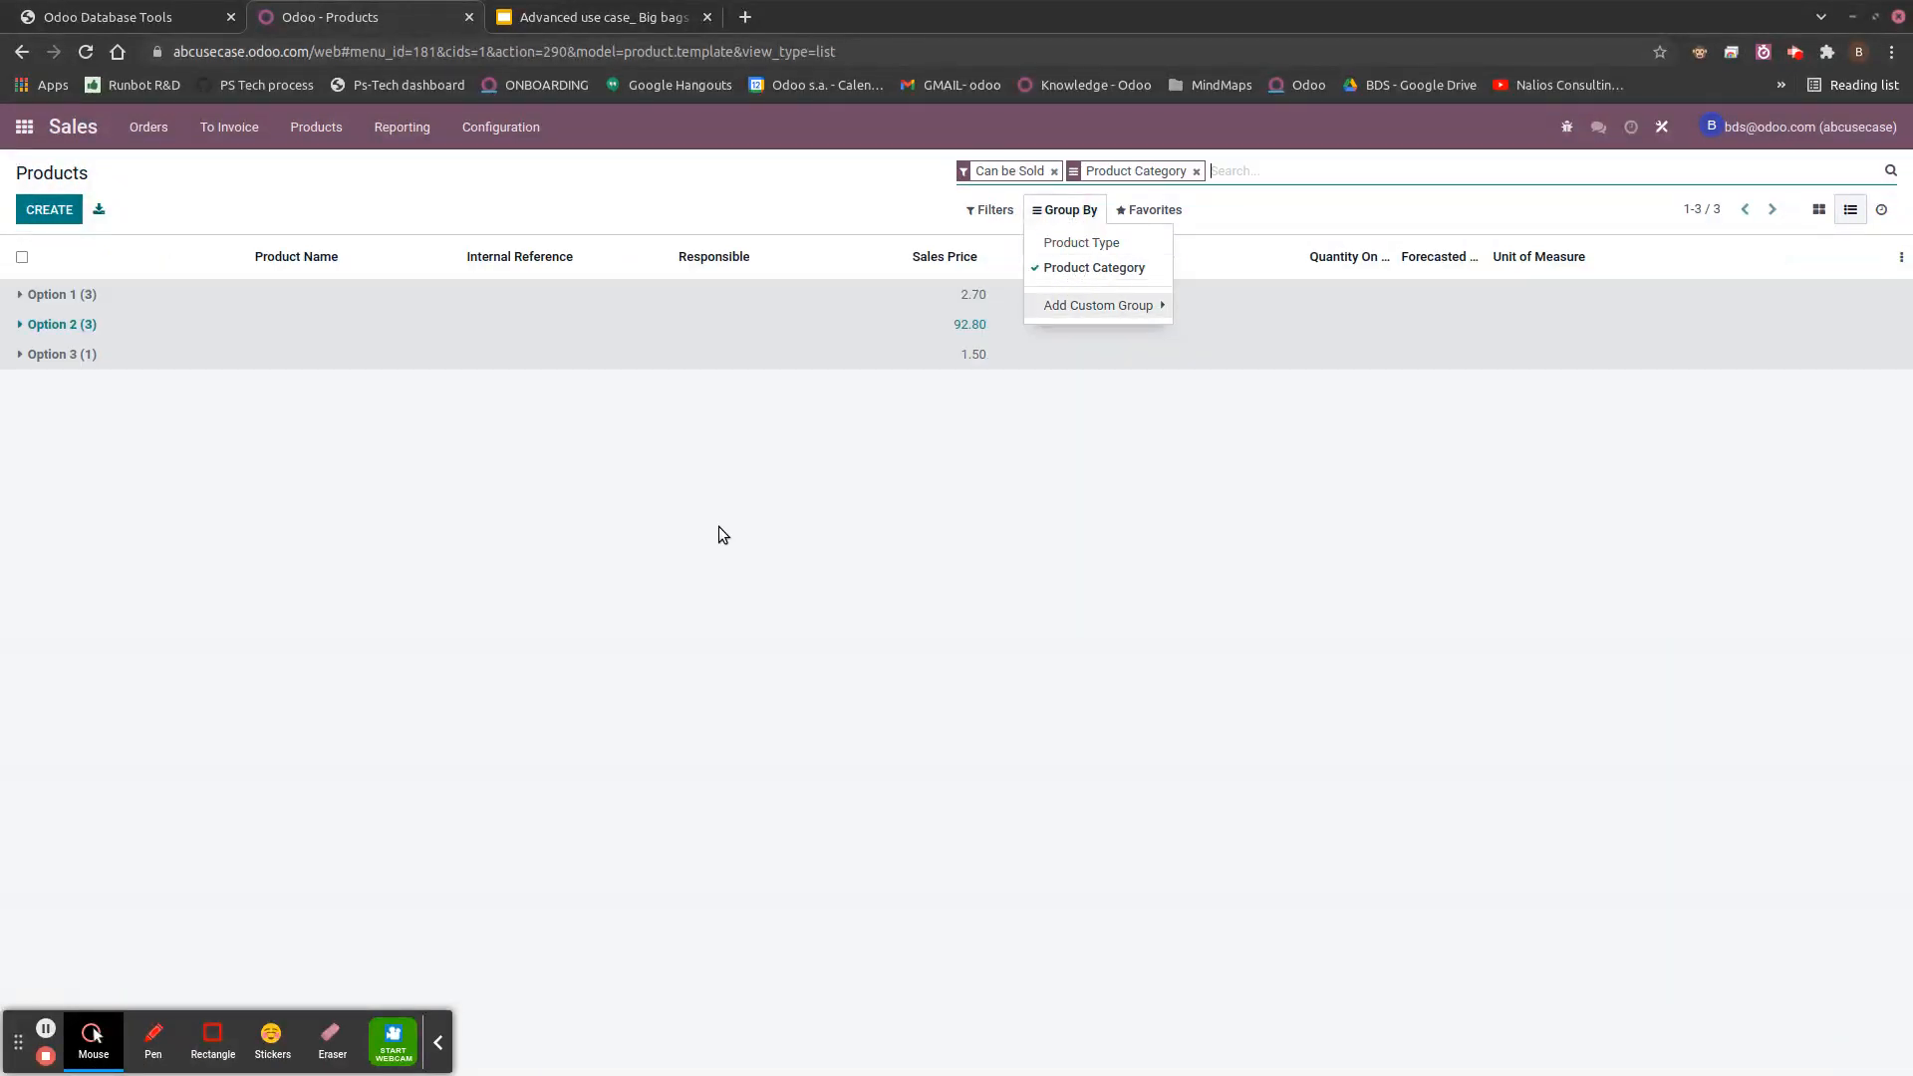
click(52, 326)
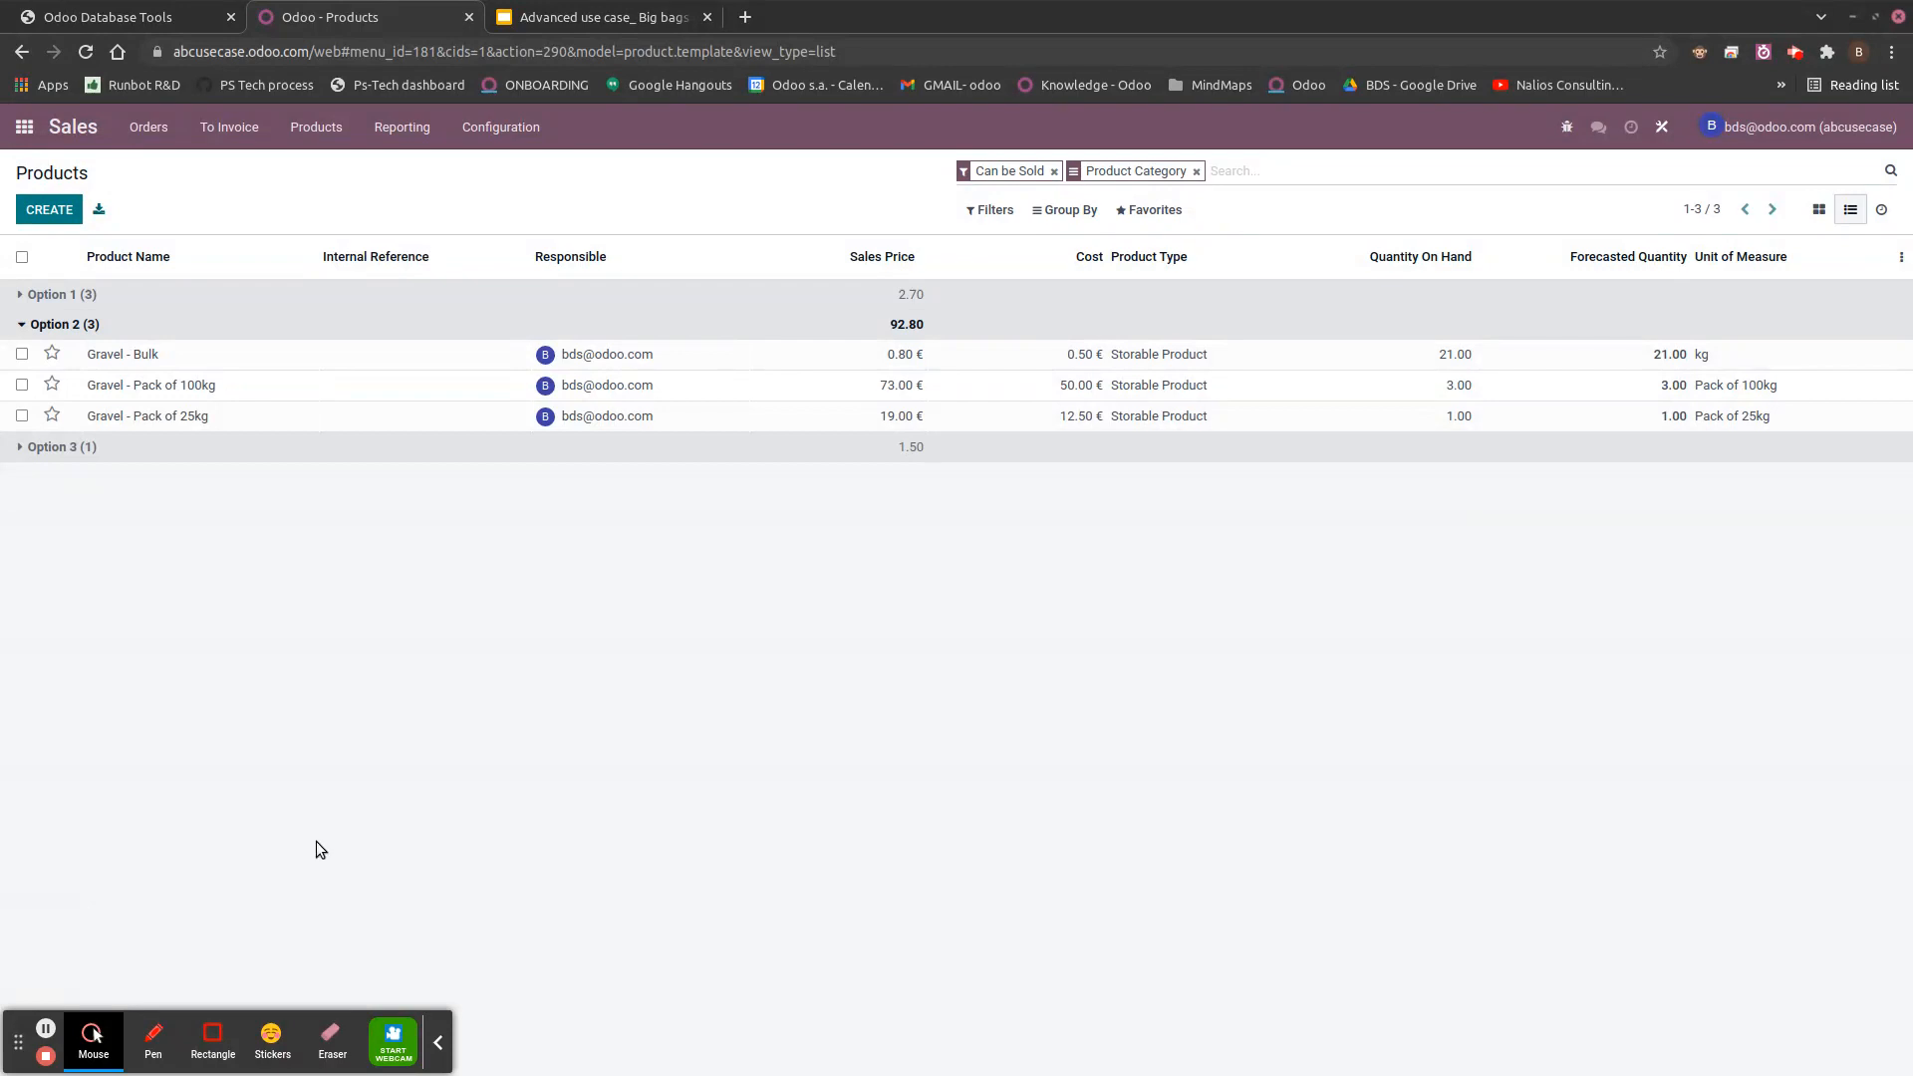
- Go through the Option 3 slides, leave the slideshow and switch back to the Odoo quotation
click(46, 1030)
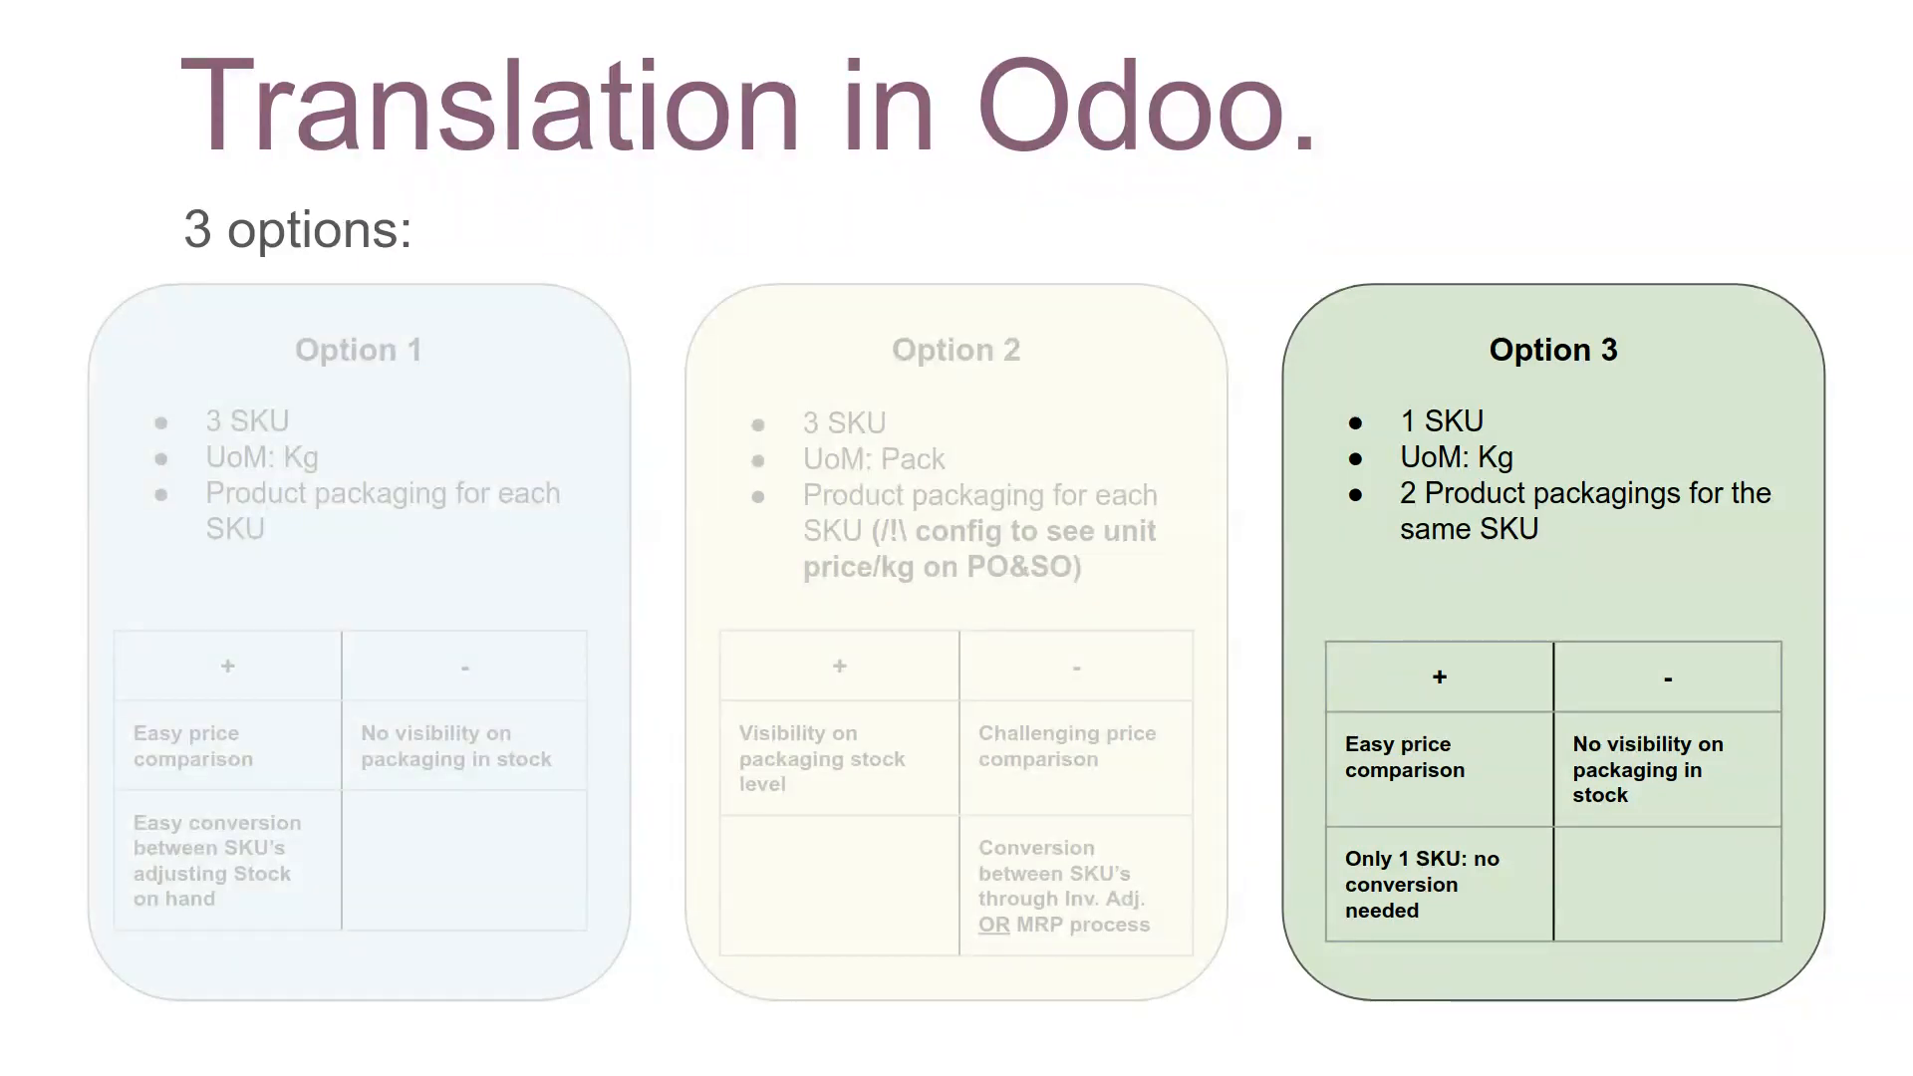
click(1113, 774)
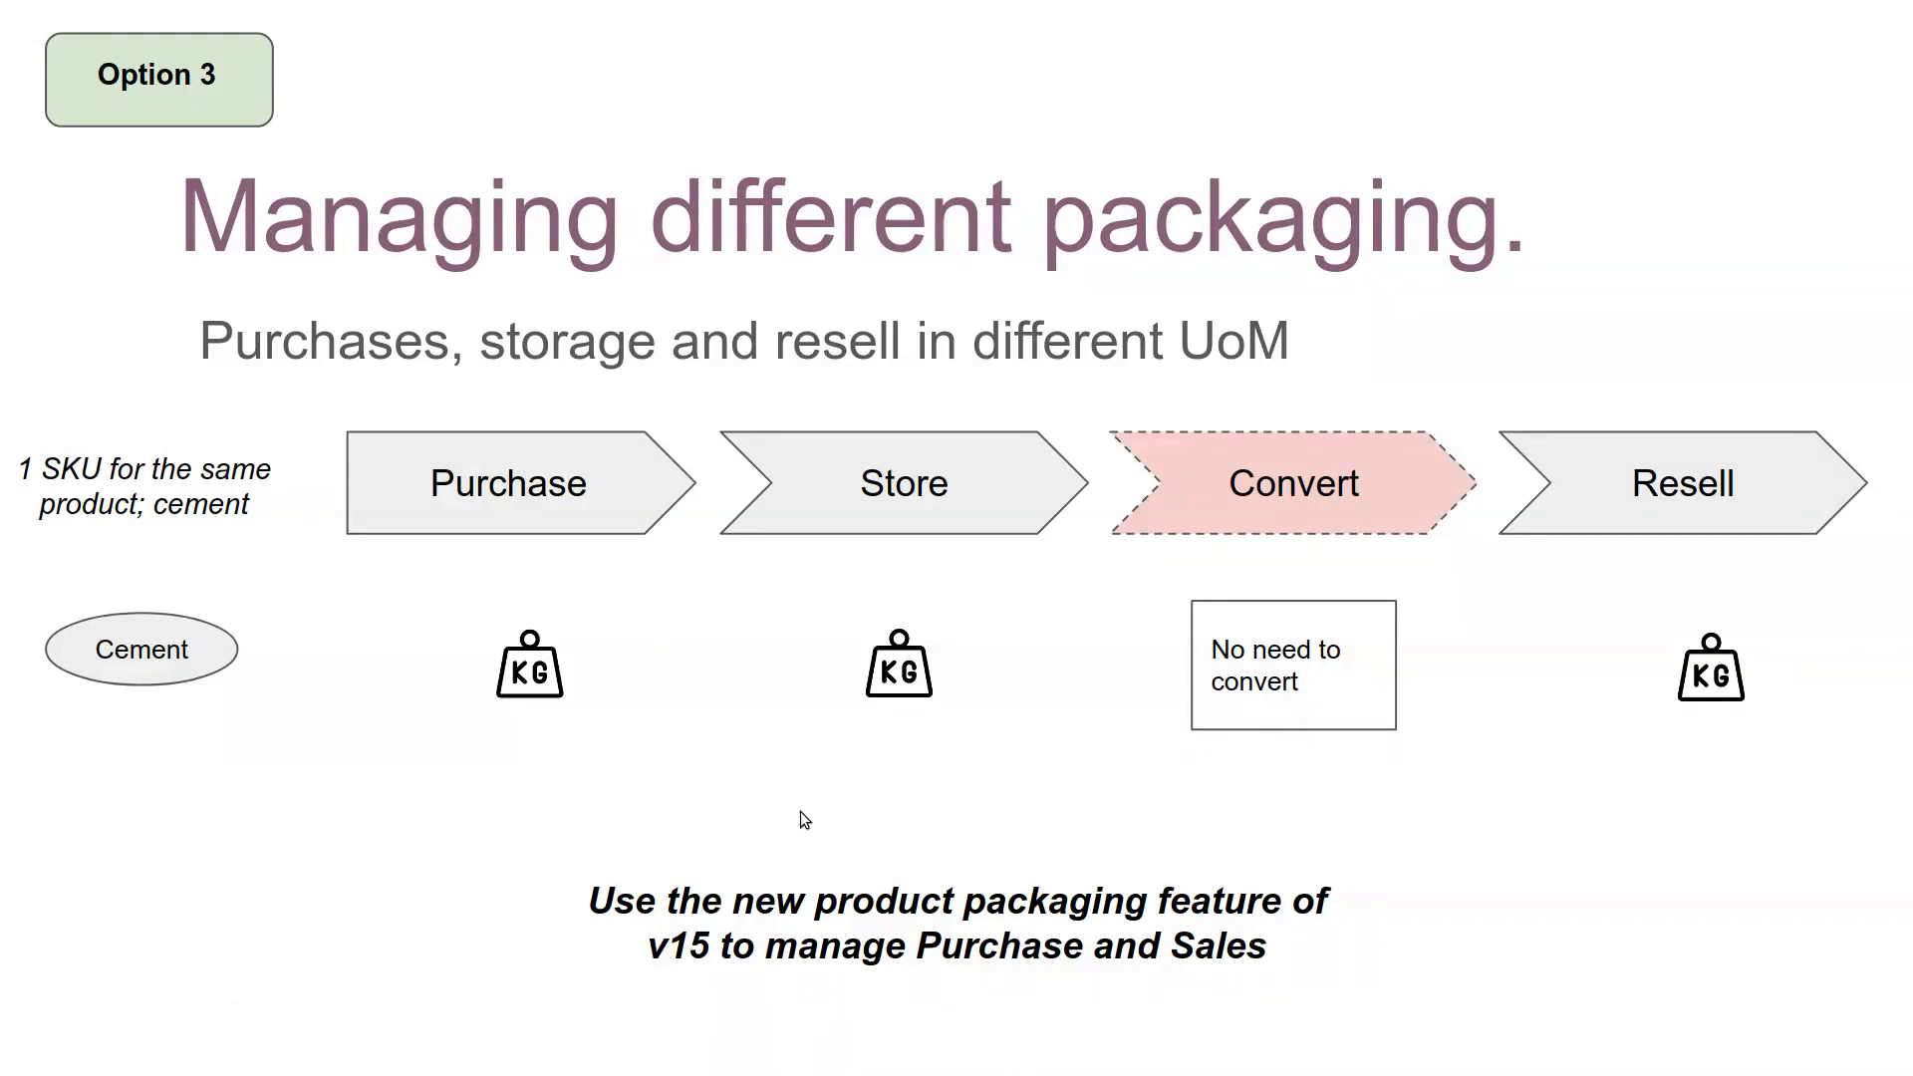
key(Right)
key(Escape)
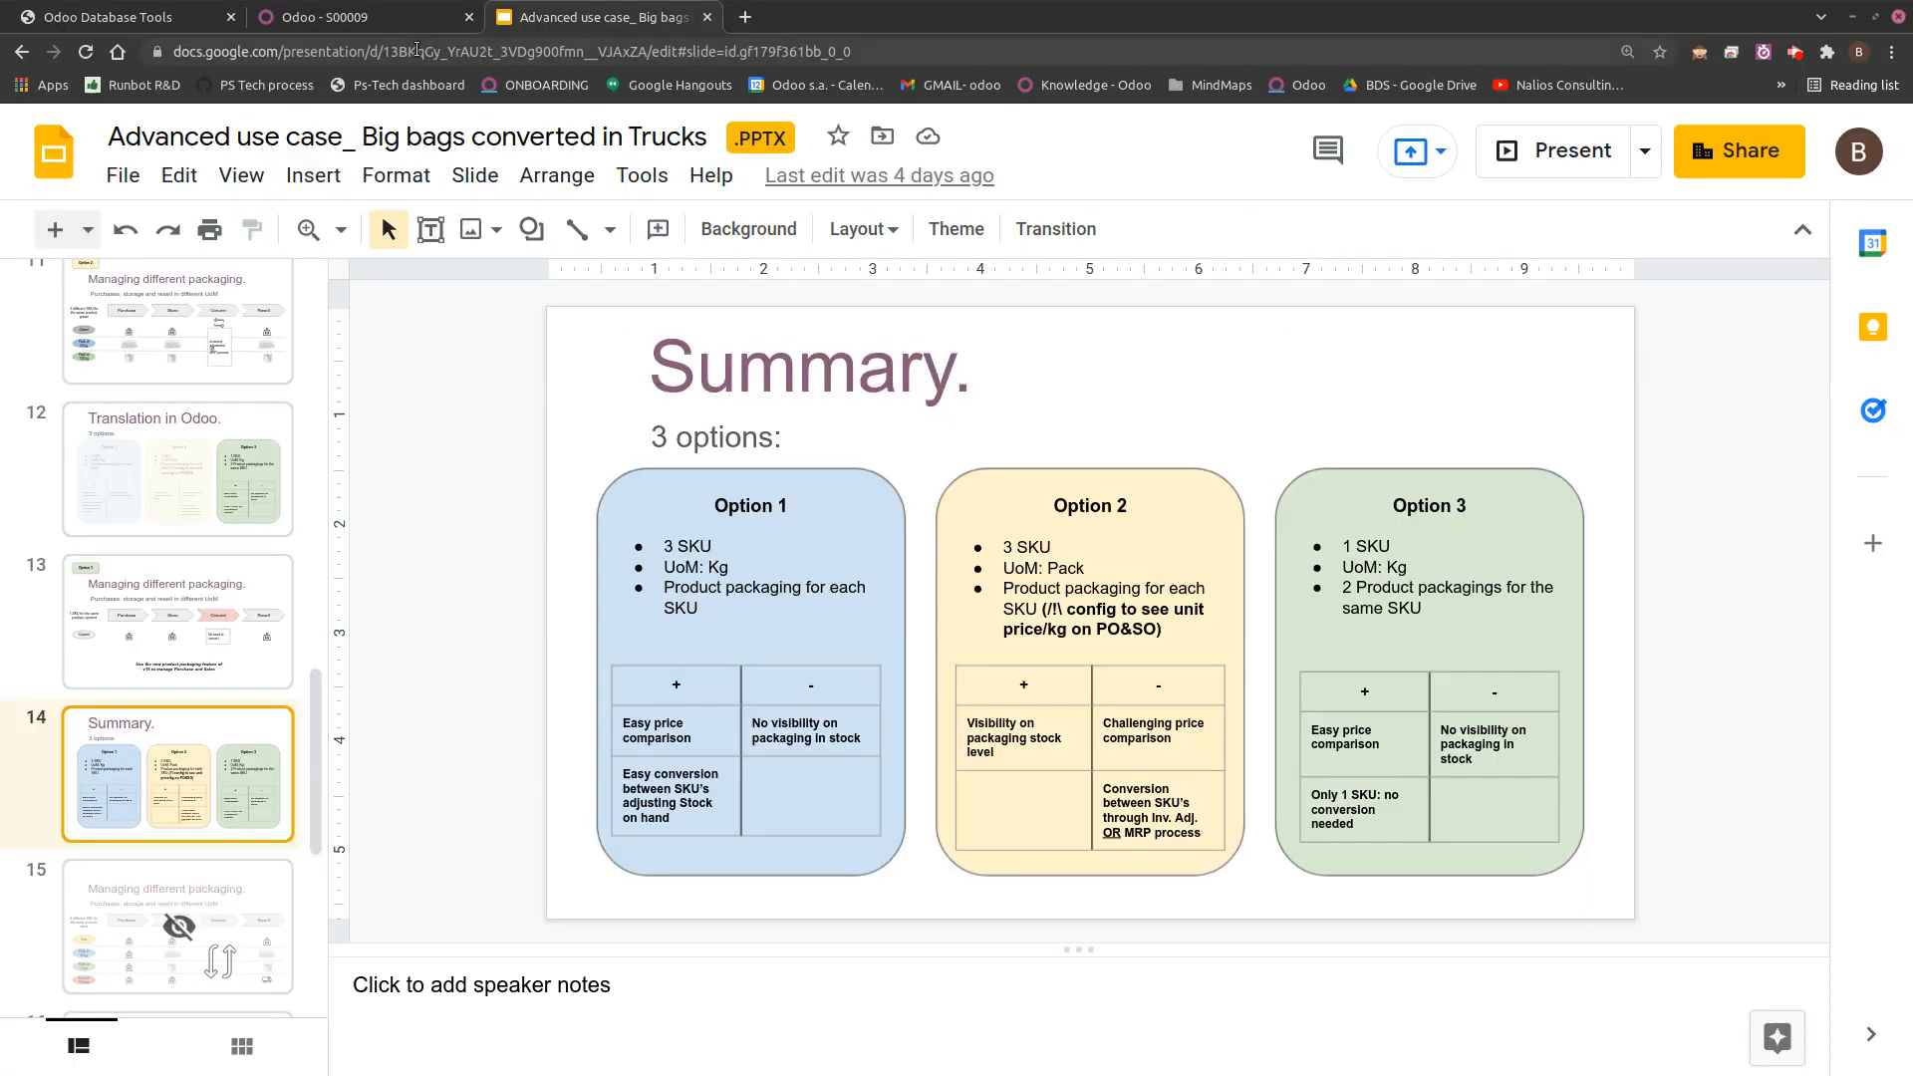
click(319, 17)
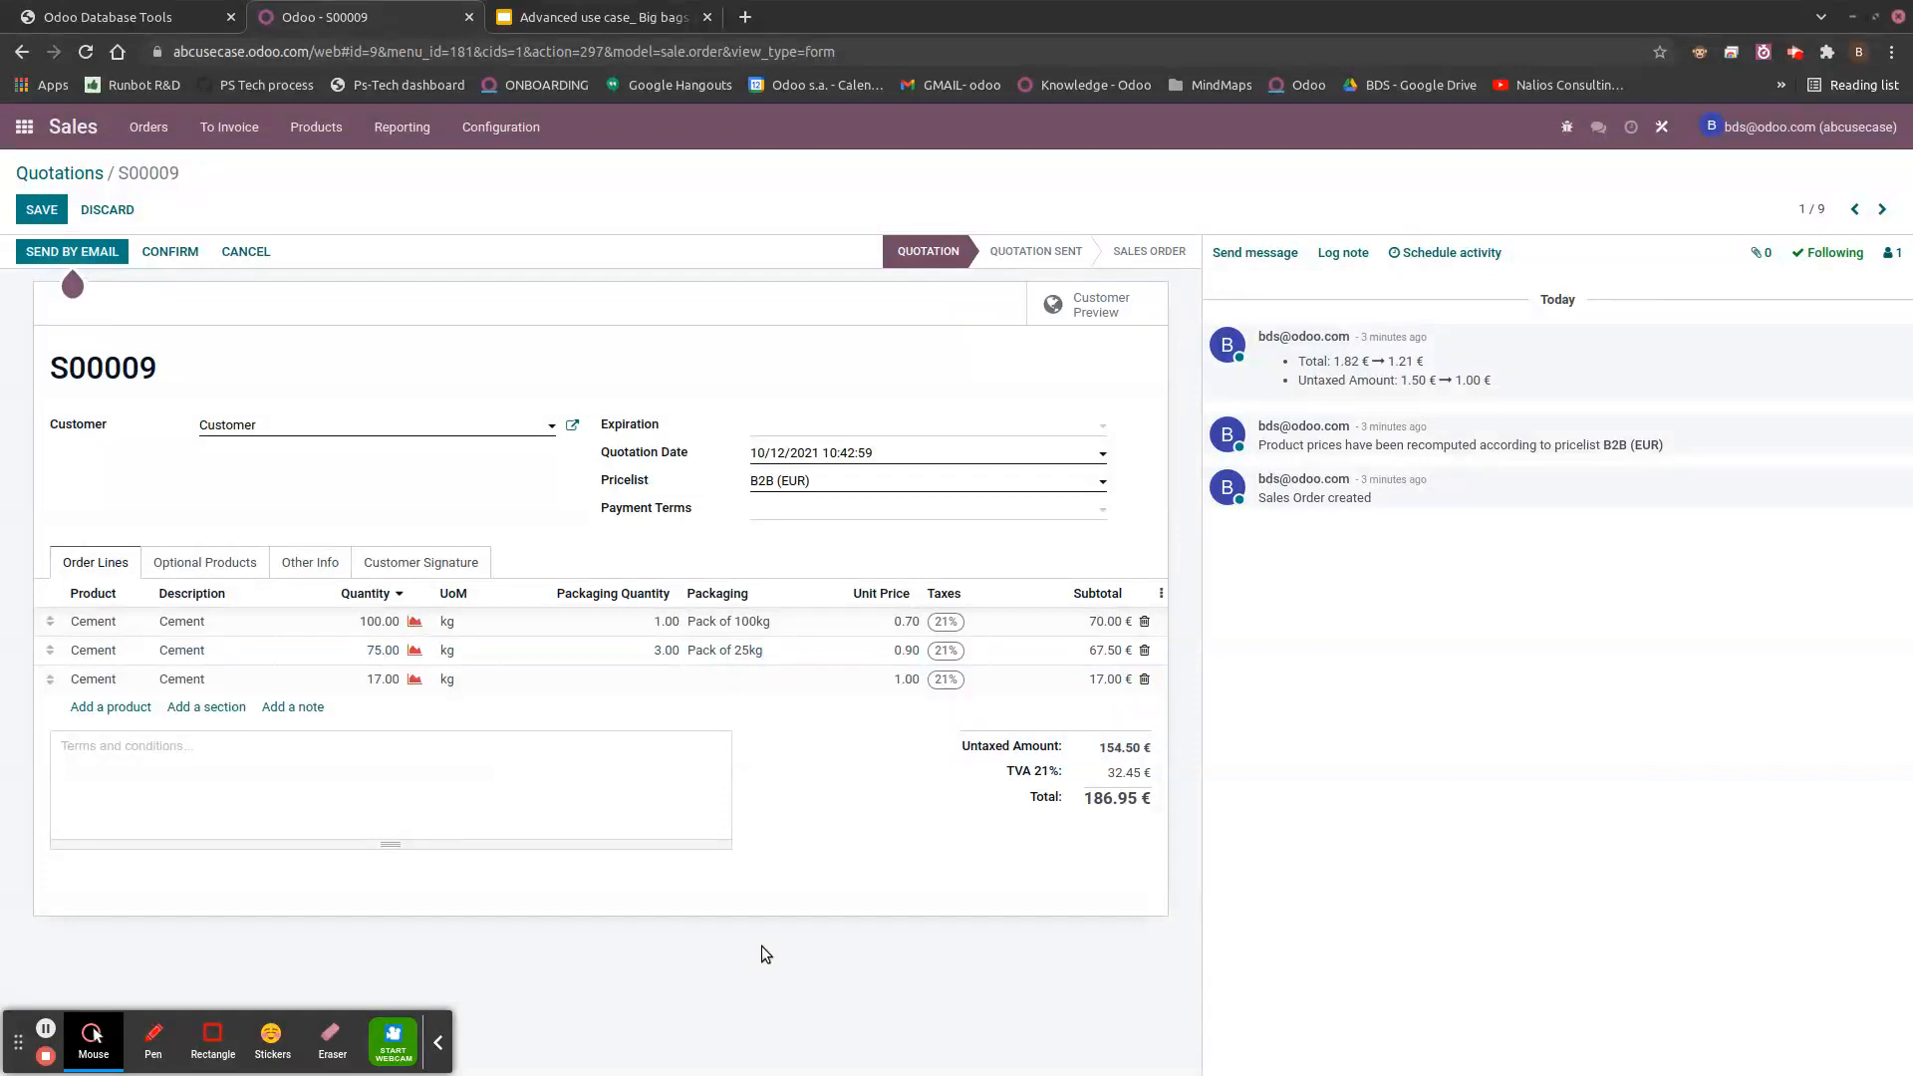
- Create a new request for quotation in the Purchase app with Vendor 1 as the vendor
click(24, 128)
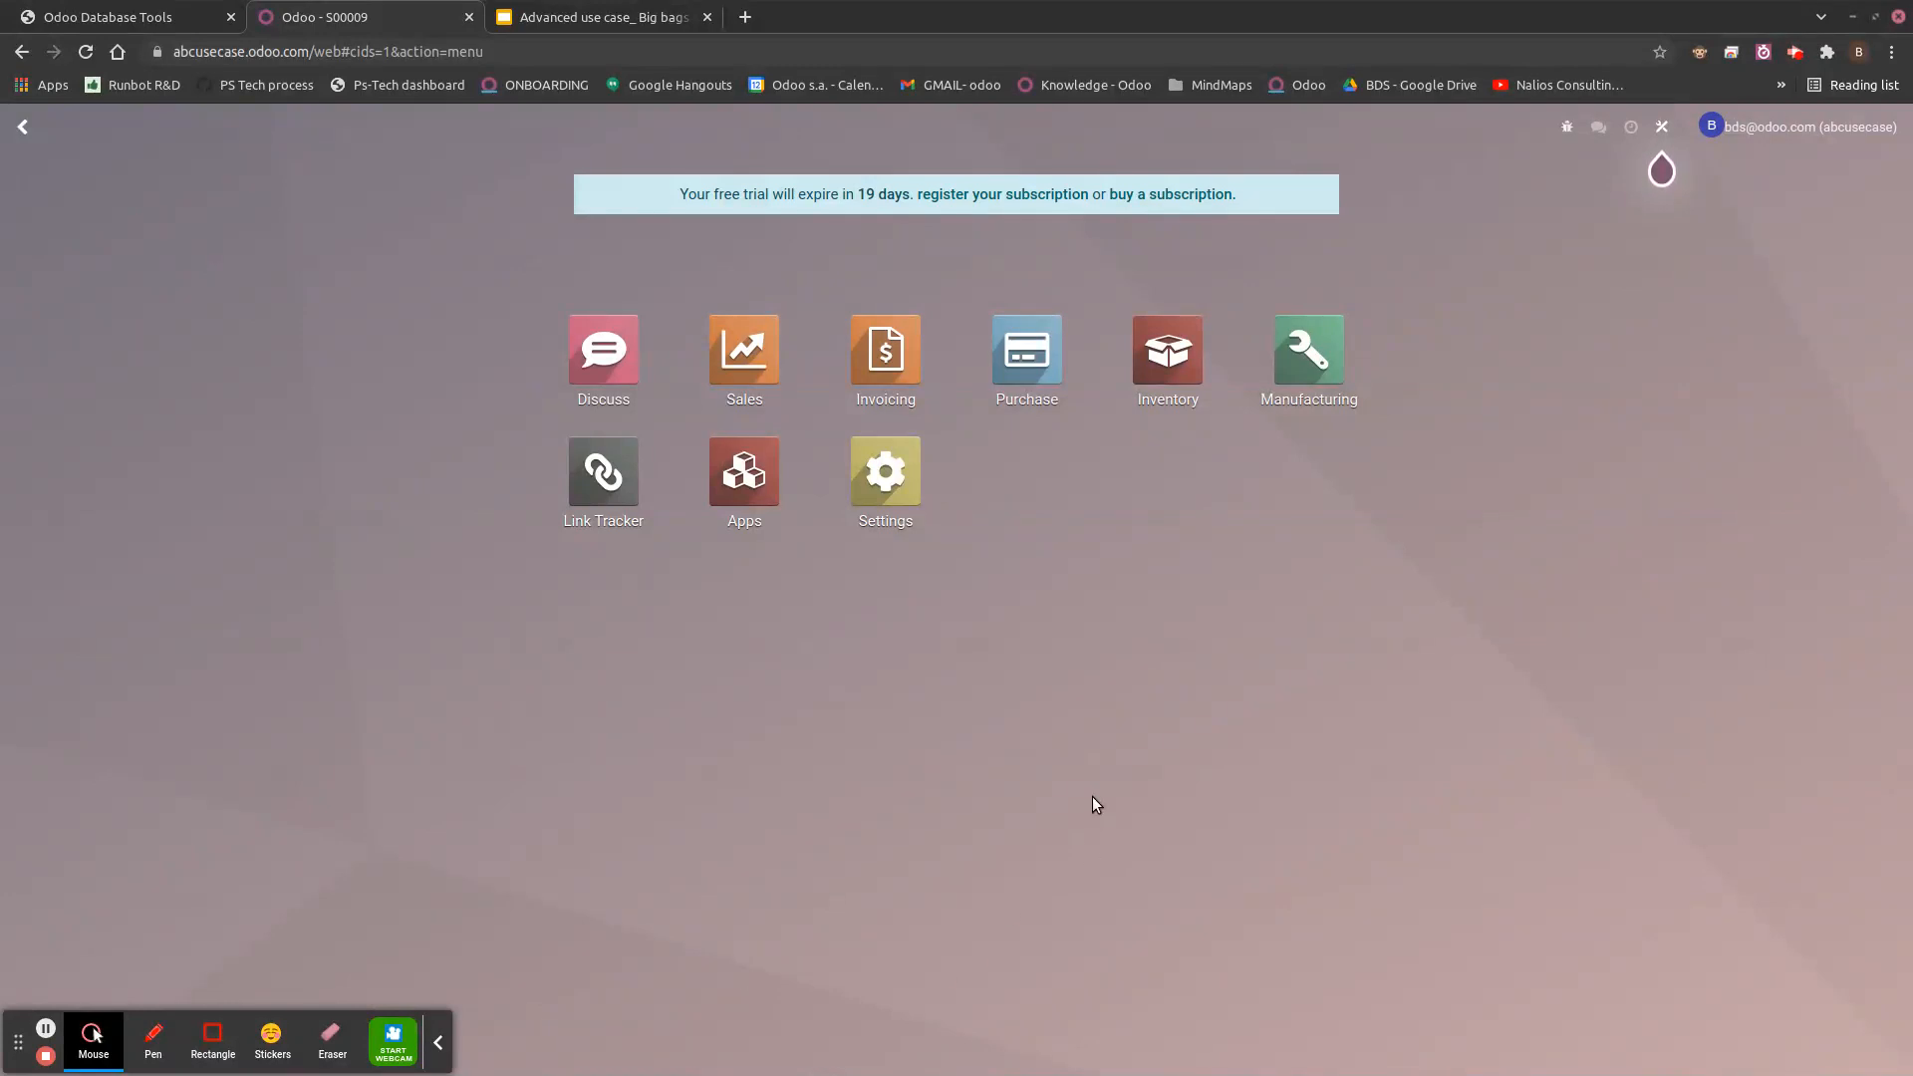
click(1026, 361)
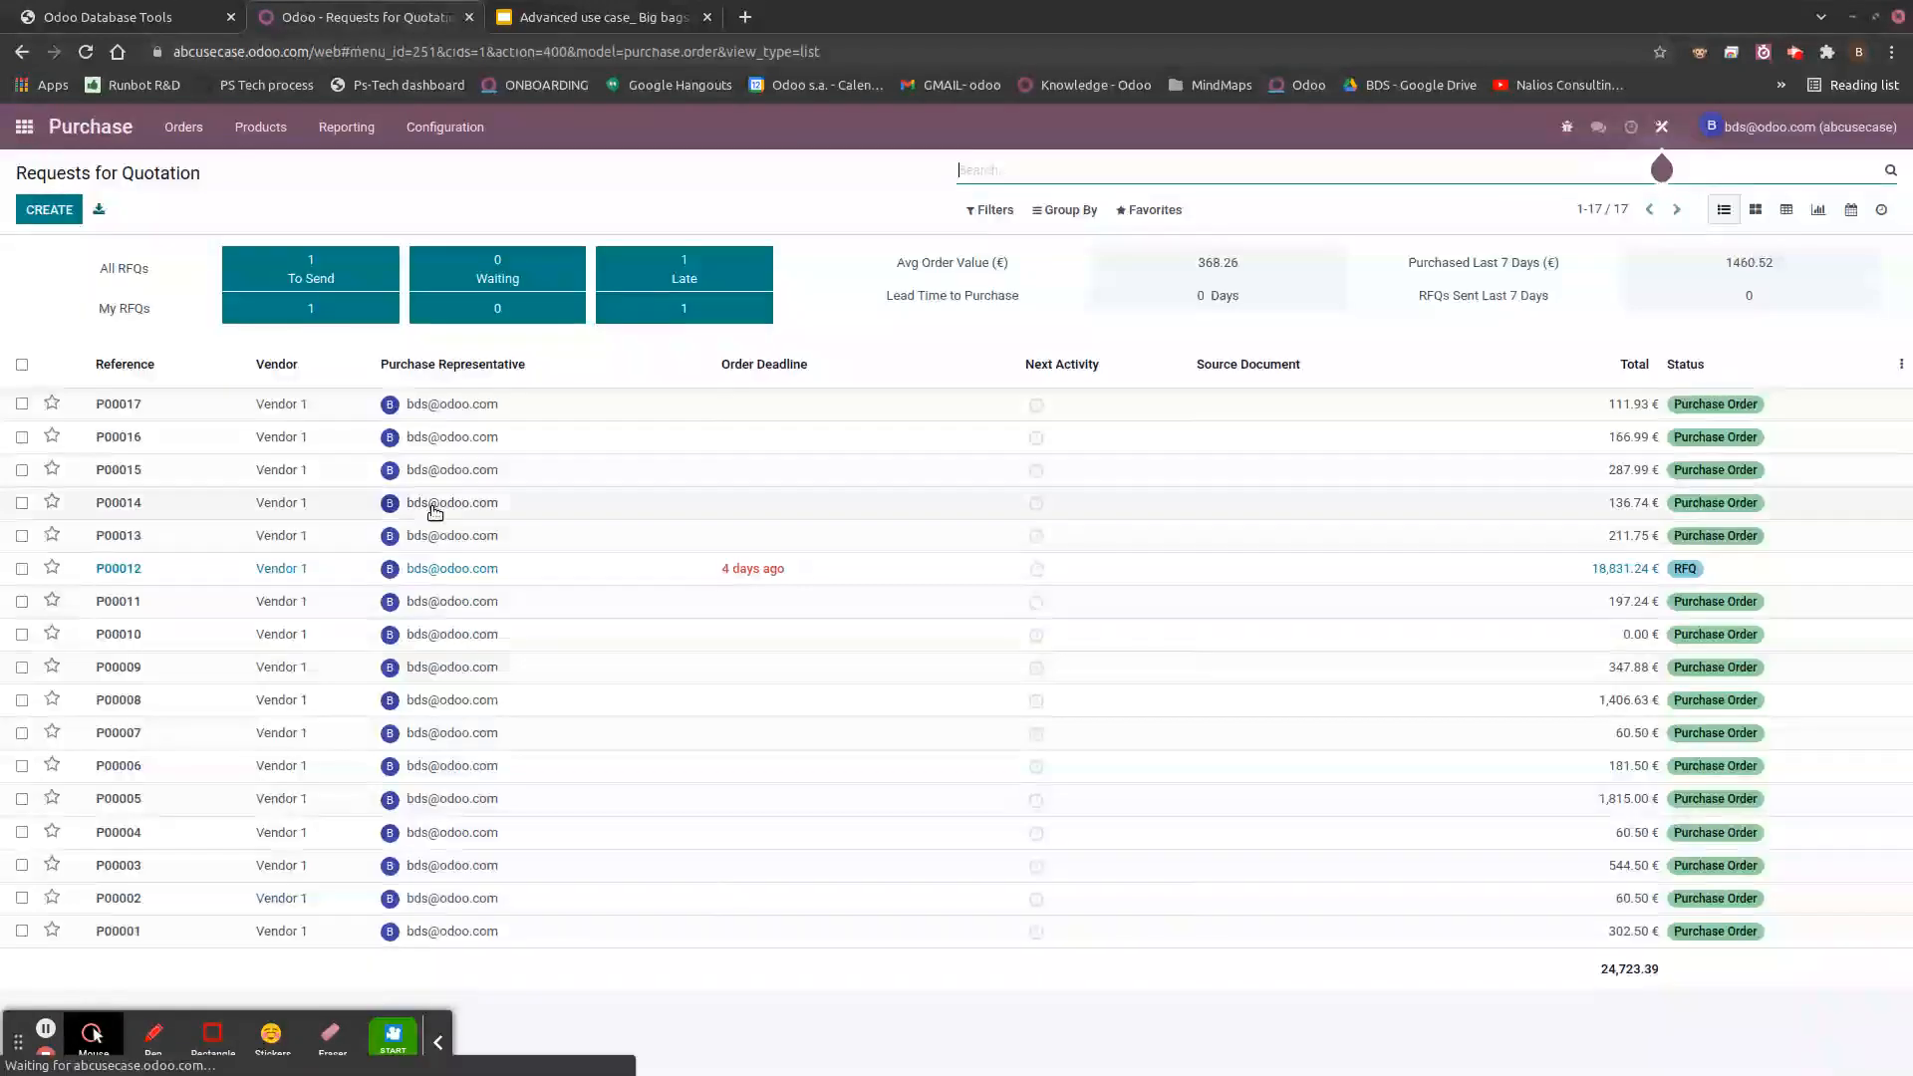
click(49, 209)
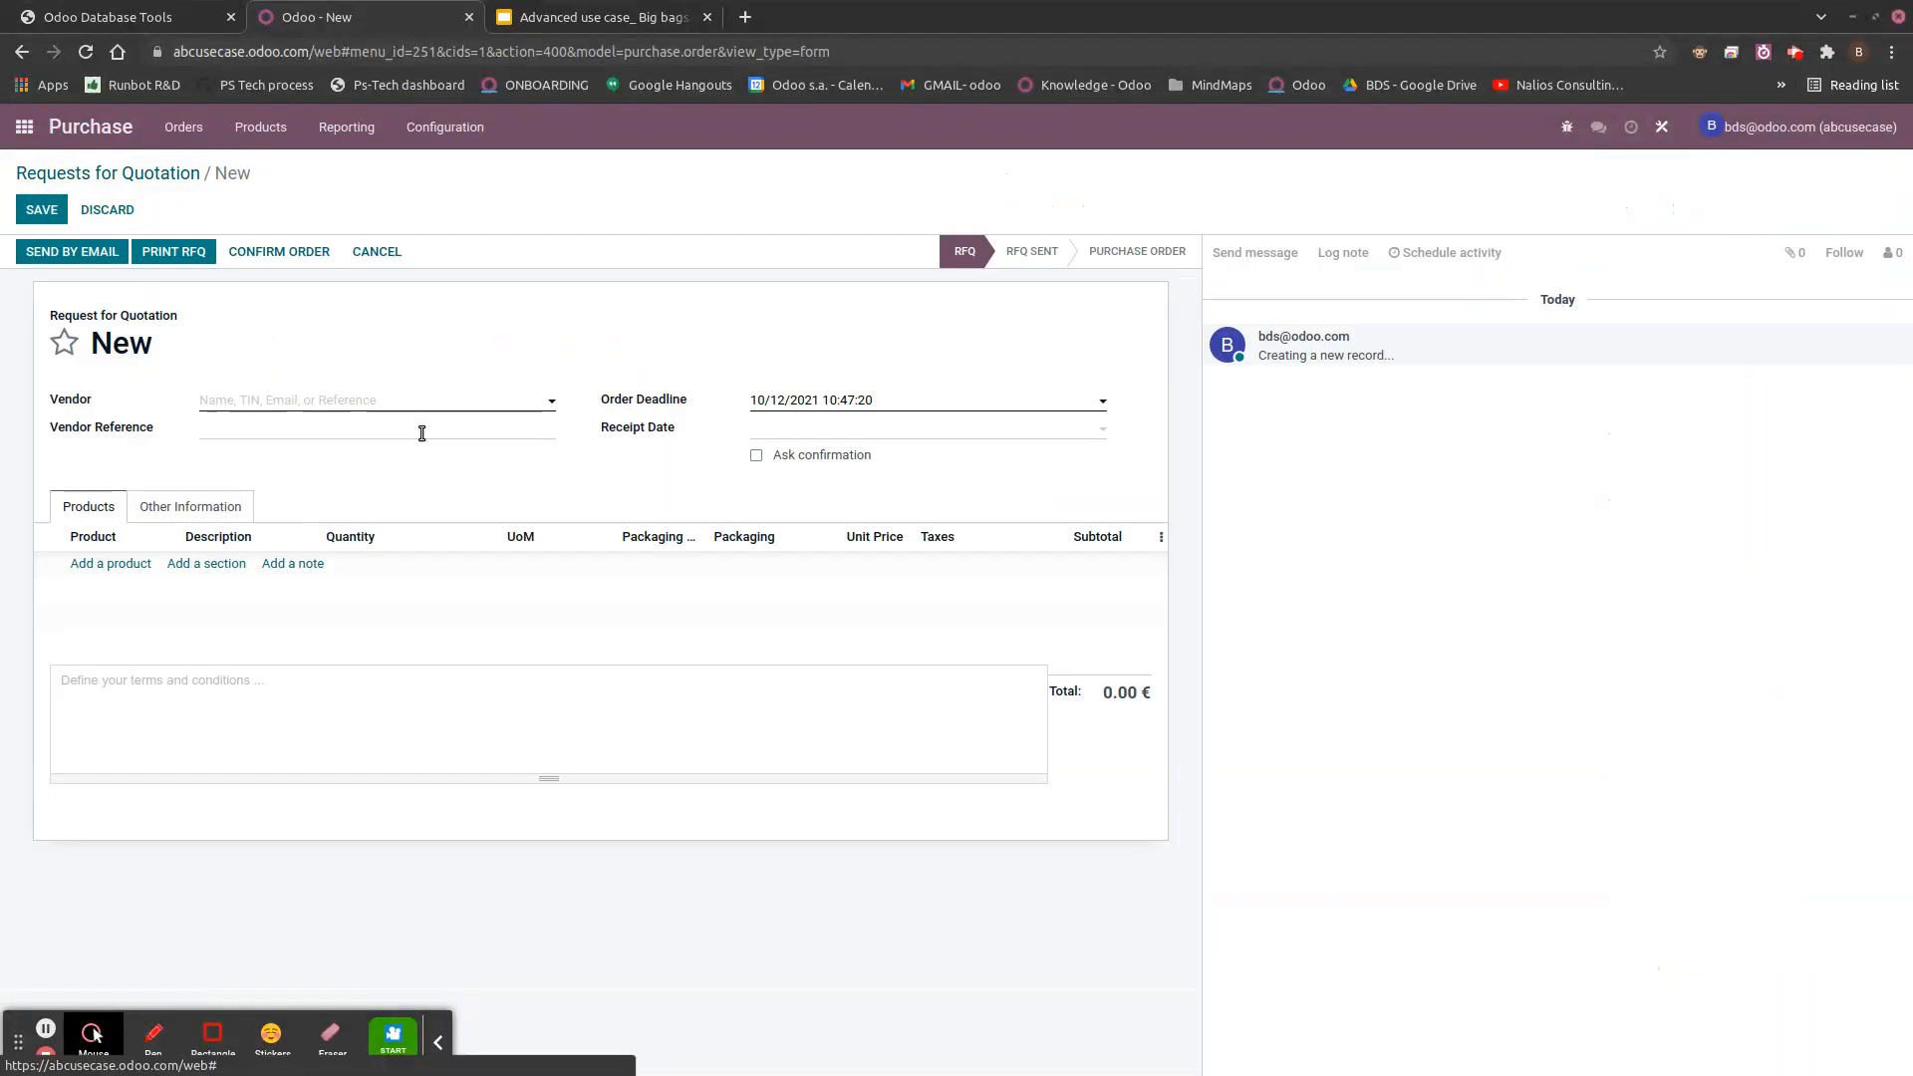
click(367, 401)
click(289, 458)
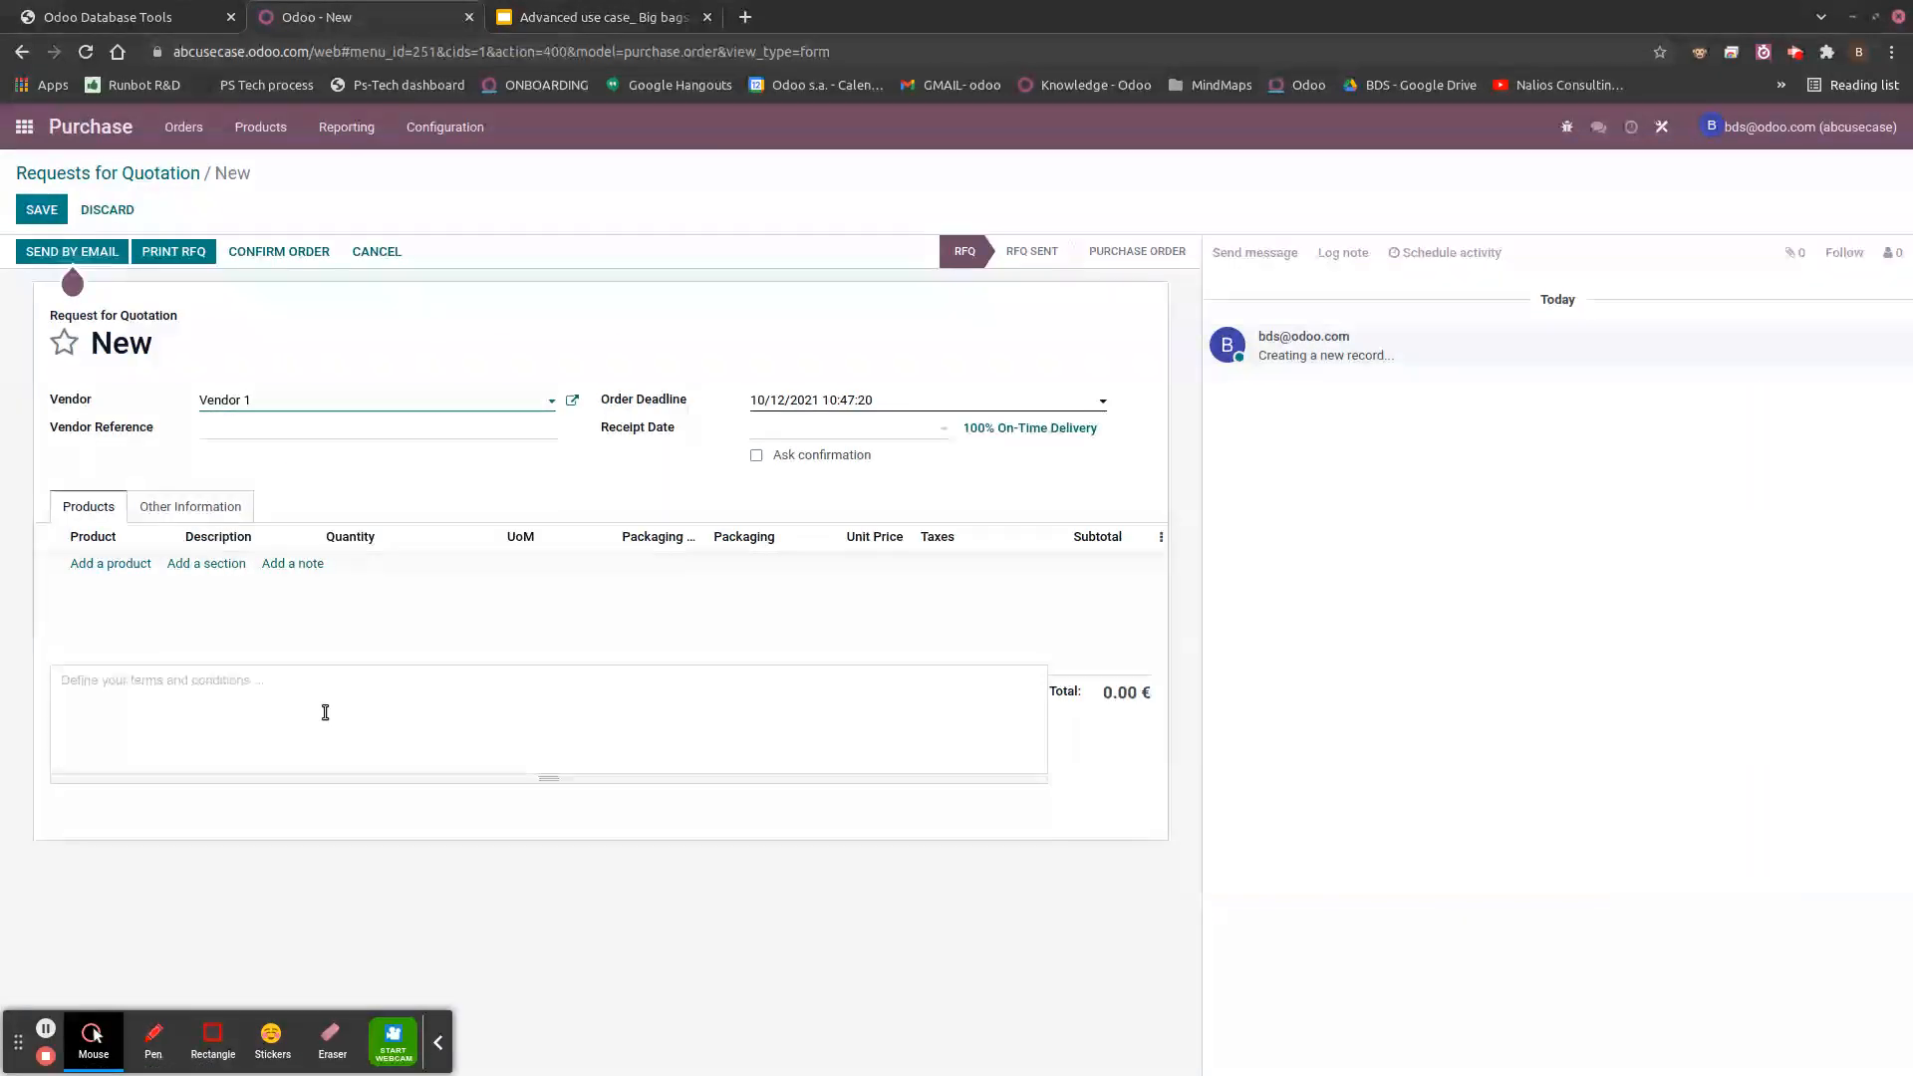
- Add a Cement line with a quantity of 500 kg to the request for quotation
click(116, 564)
click(129, 570)
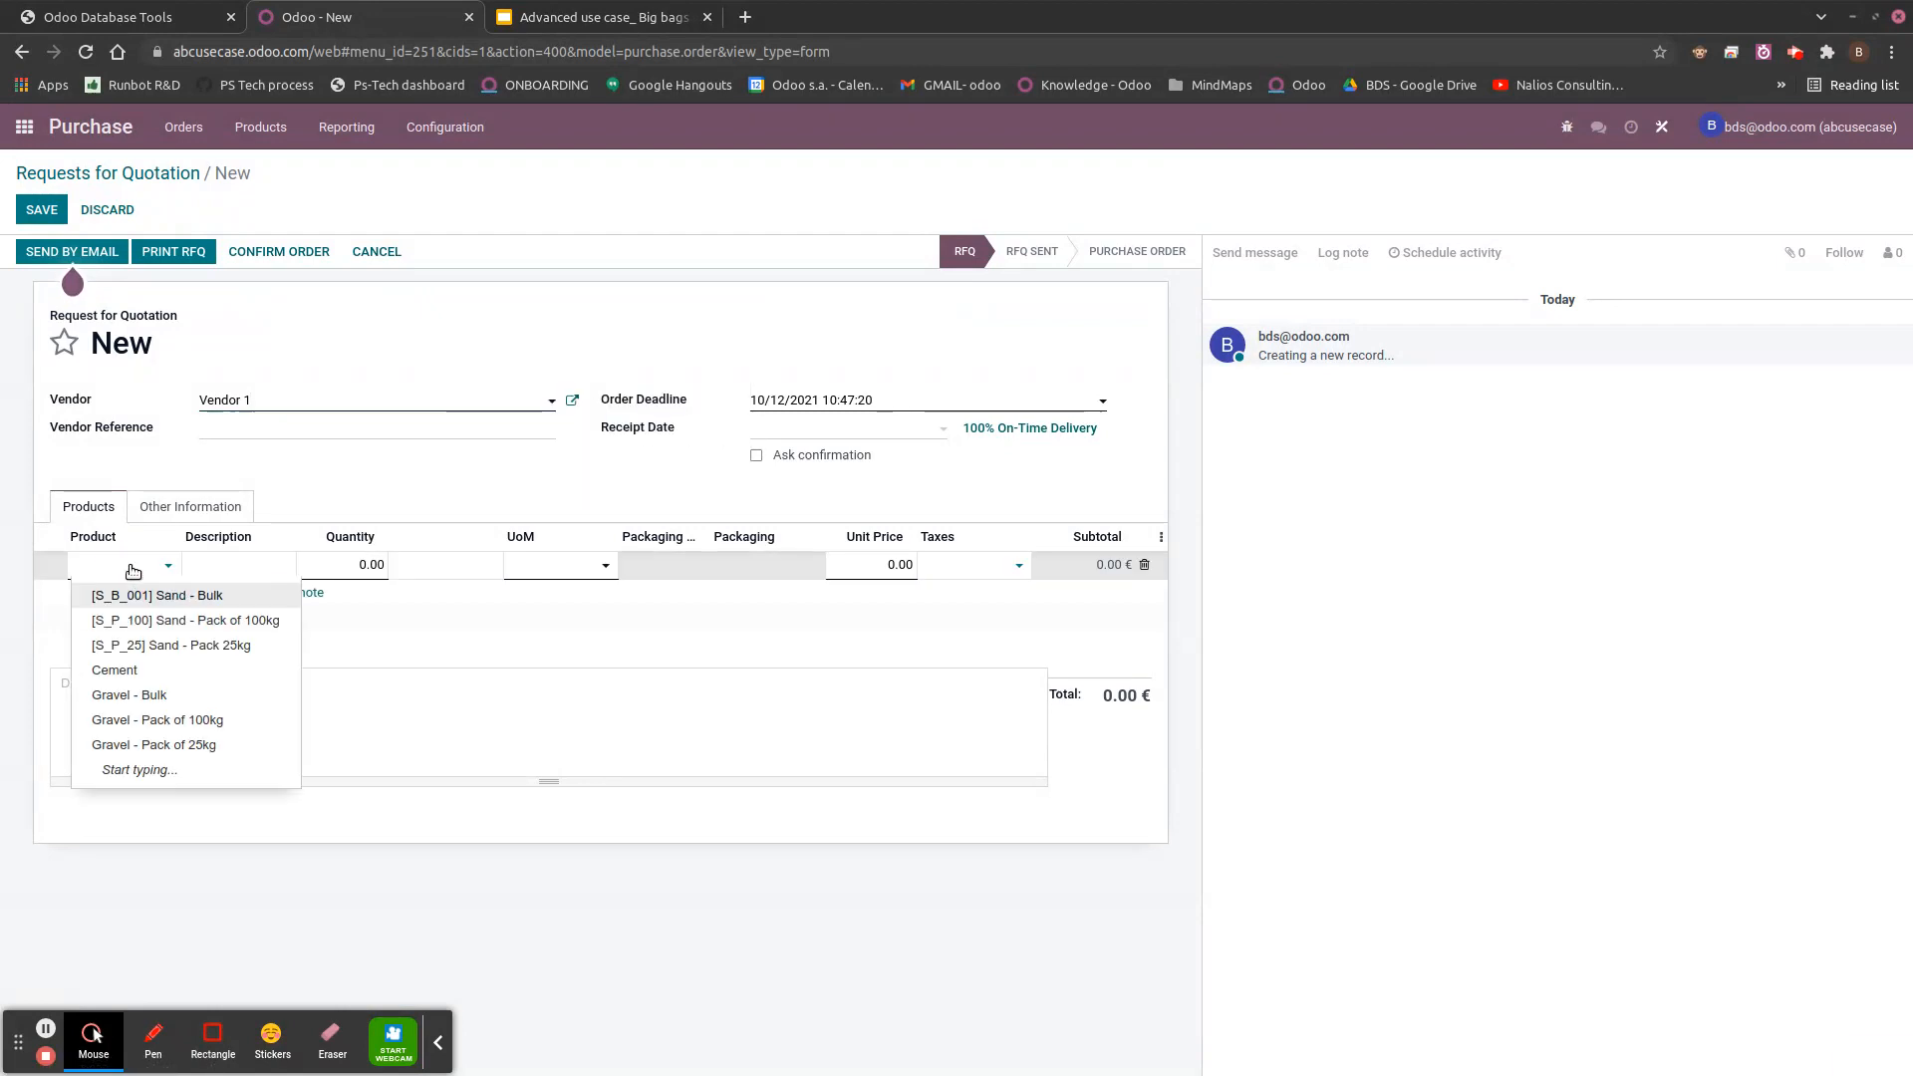
click(137, 670)
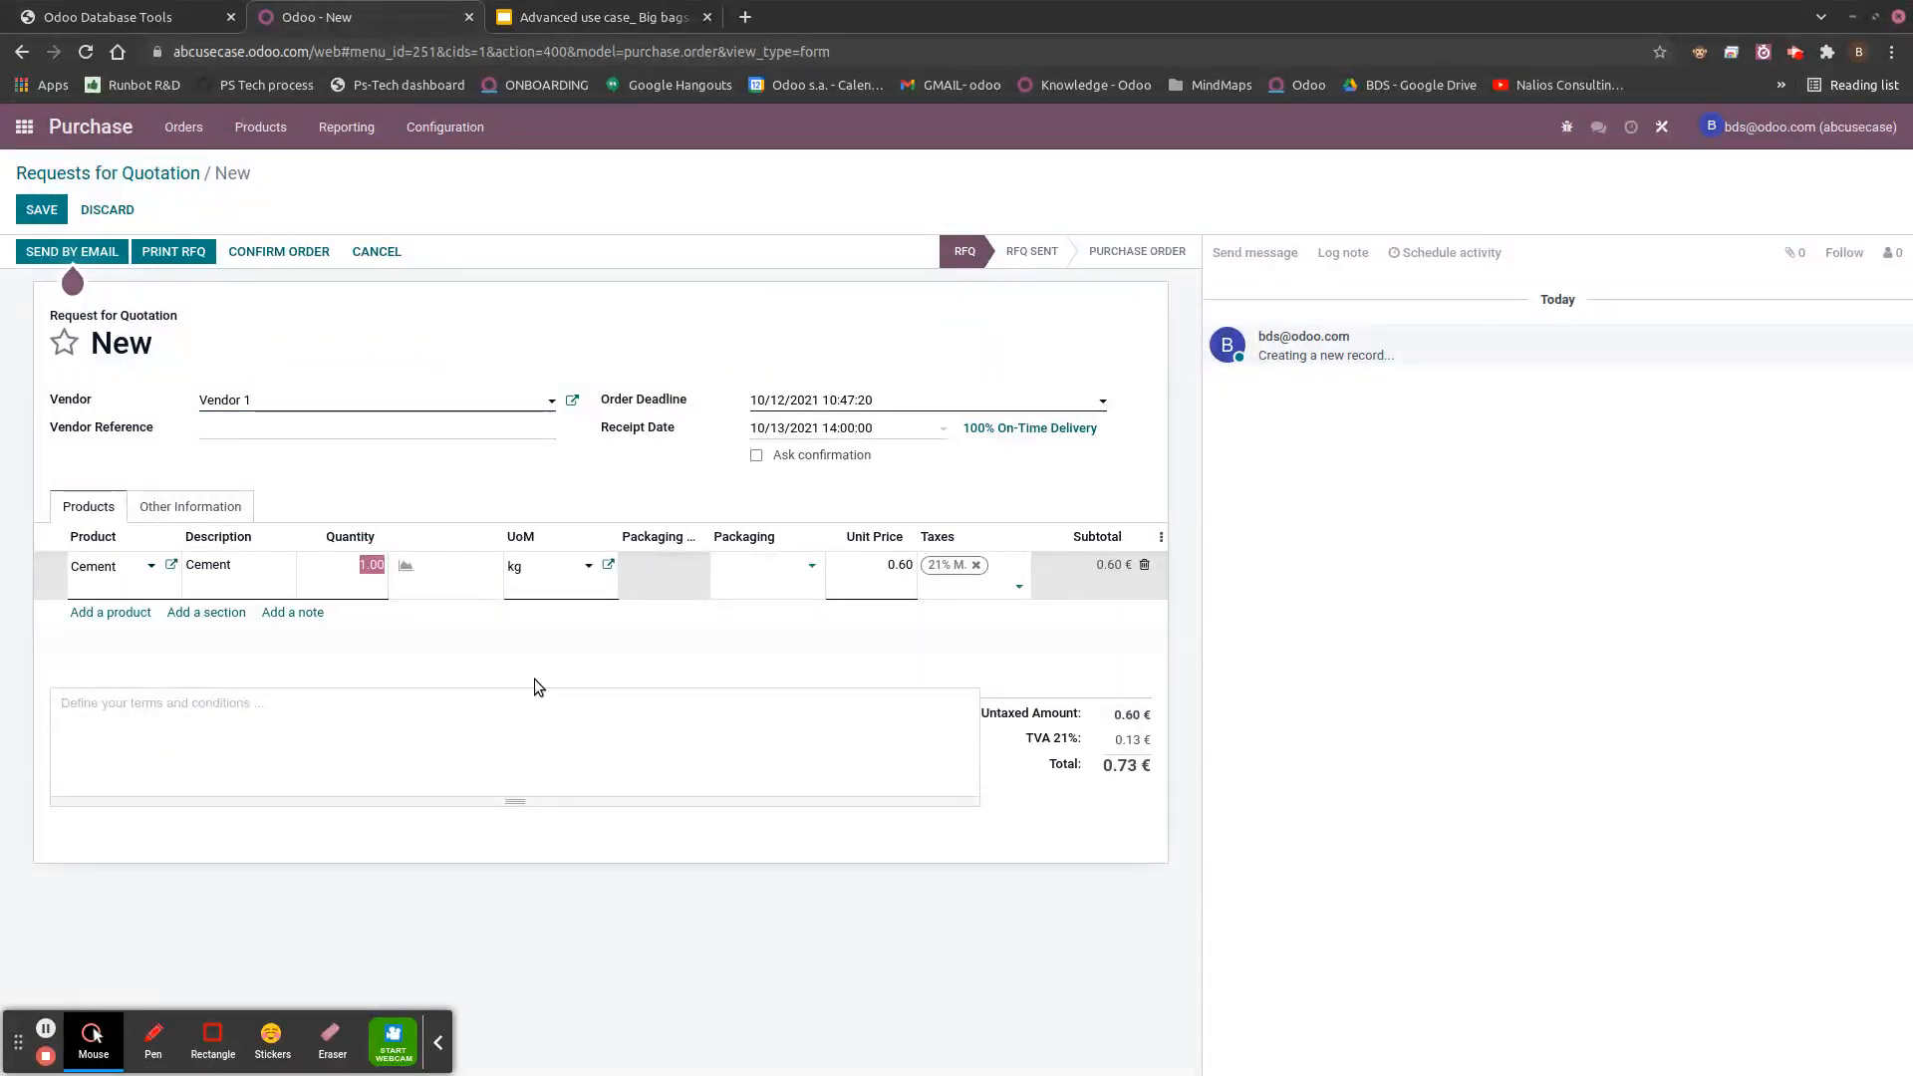
text(500)
click(727, 476)
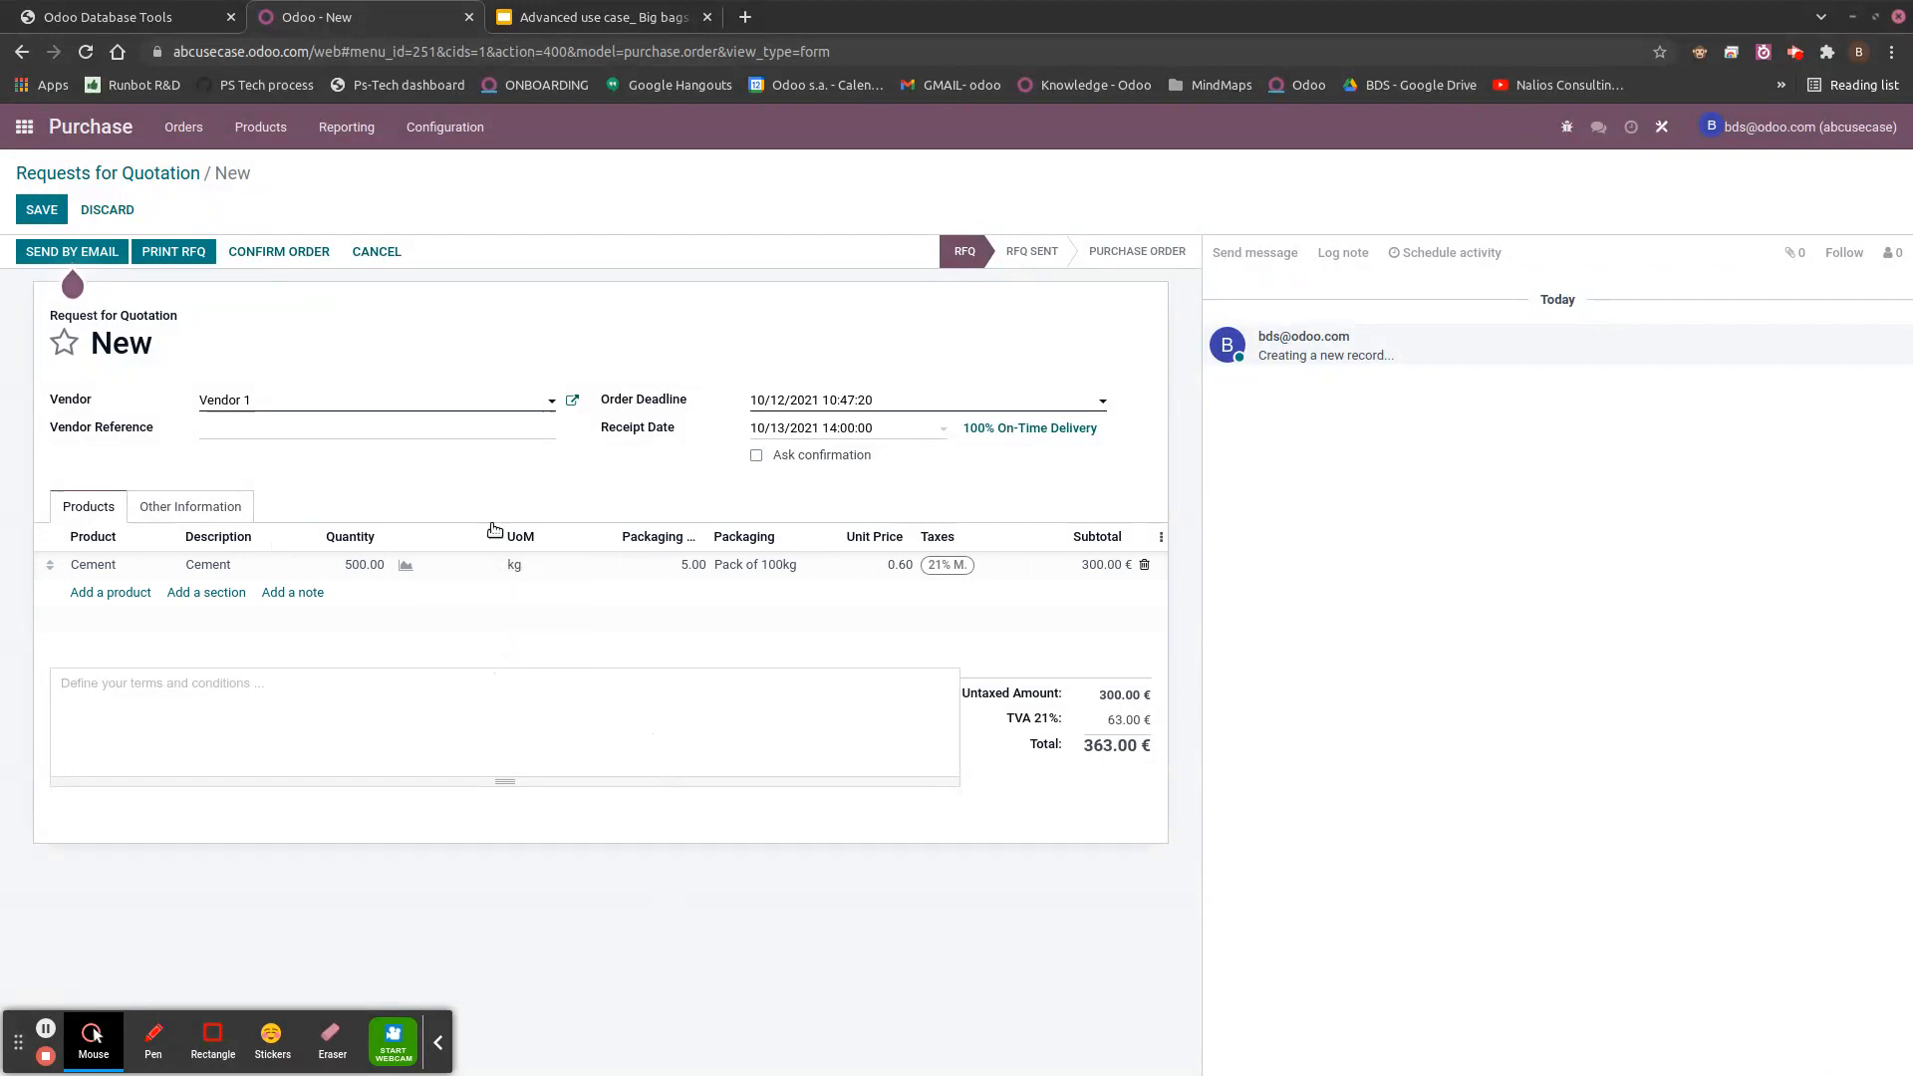
- Confirm the cement purchase order and validate its receipt, processing all quantities
click(304, 254)
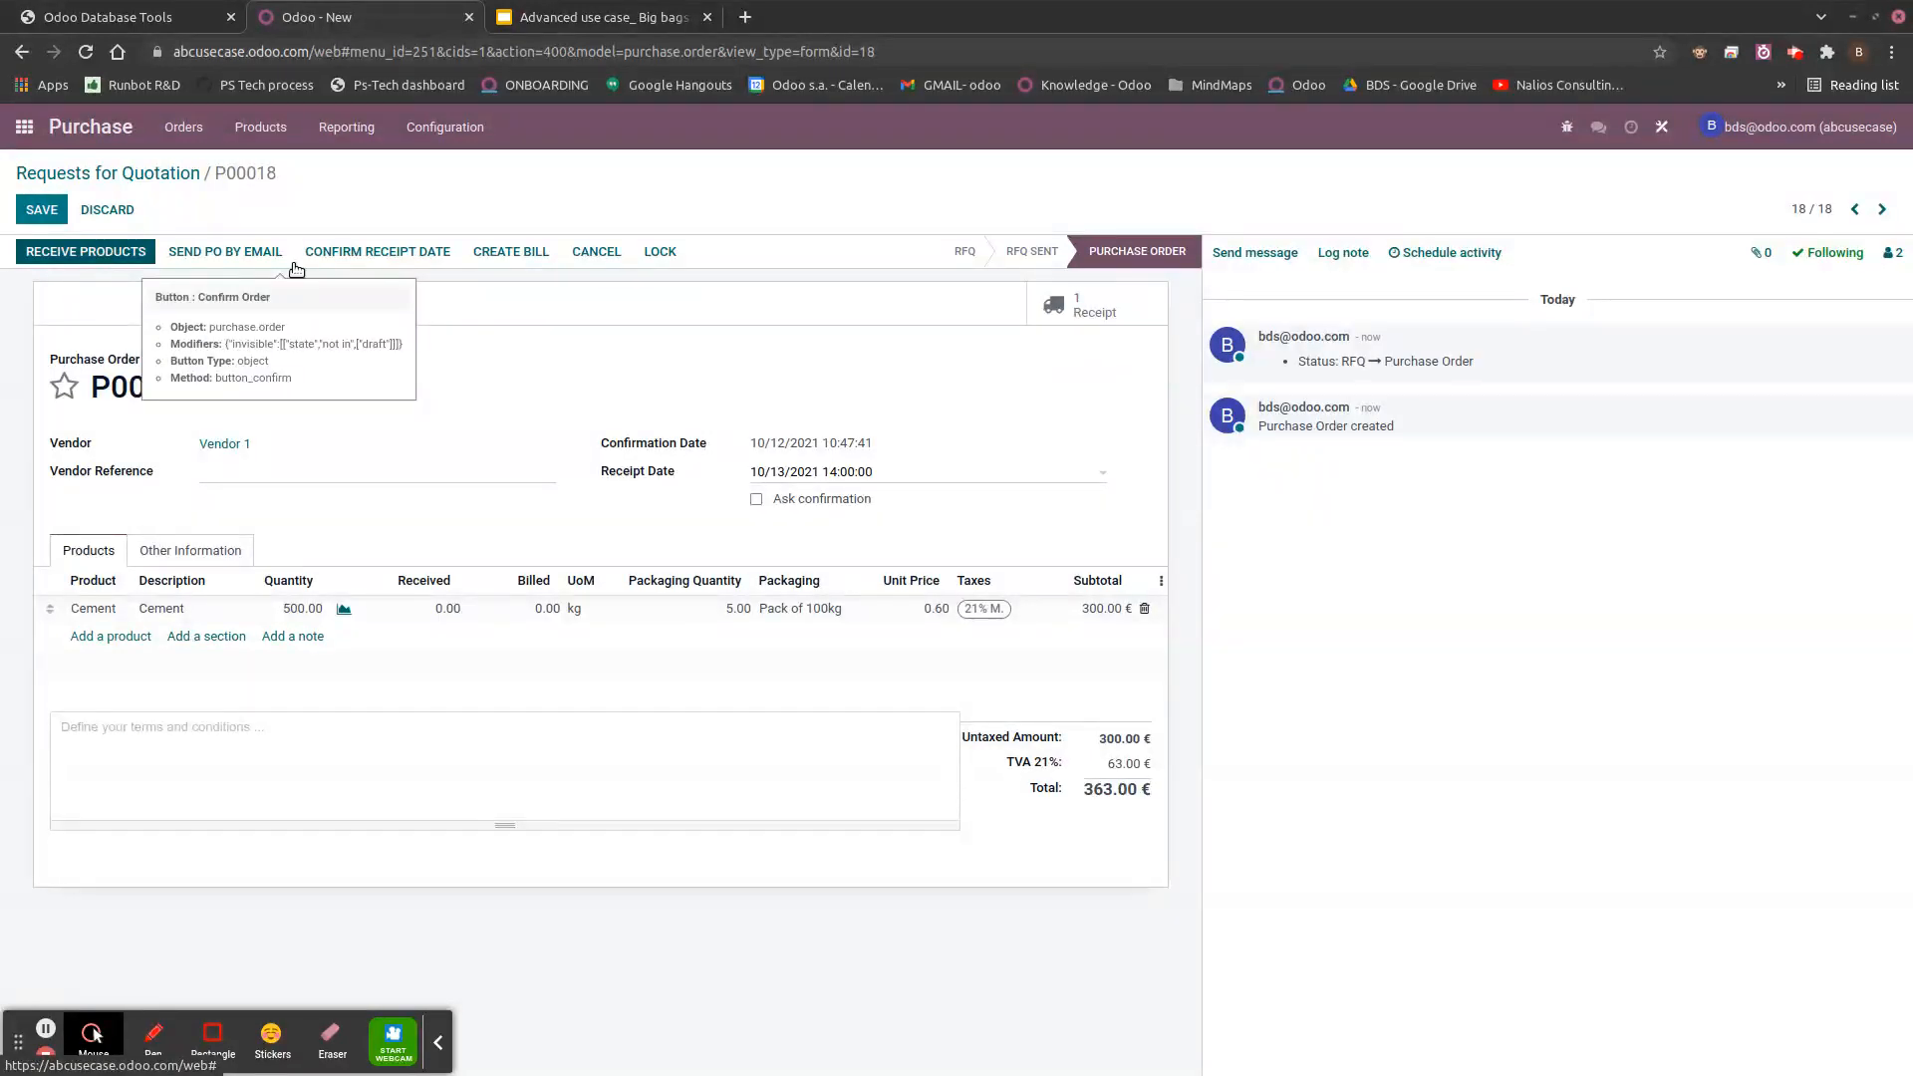
click(113, 254)
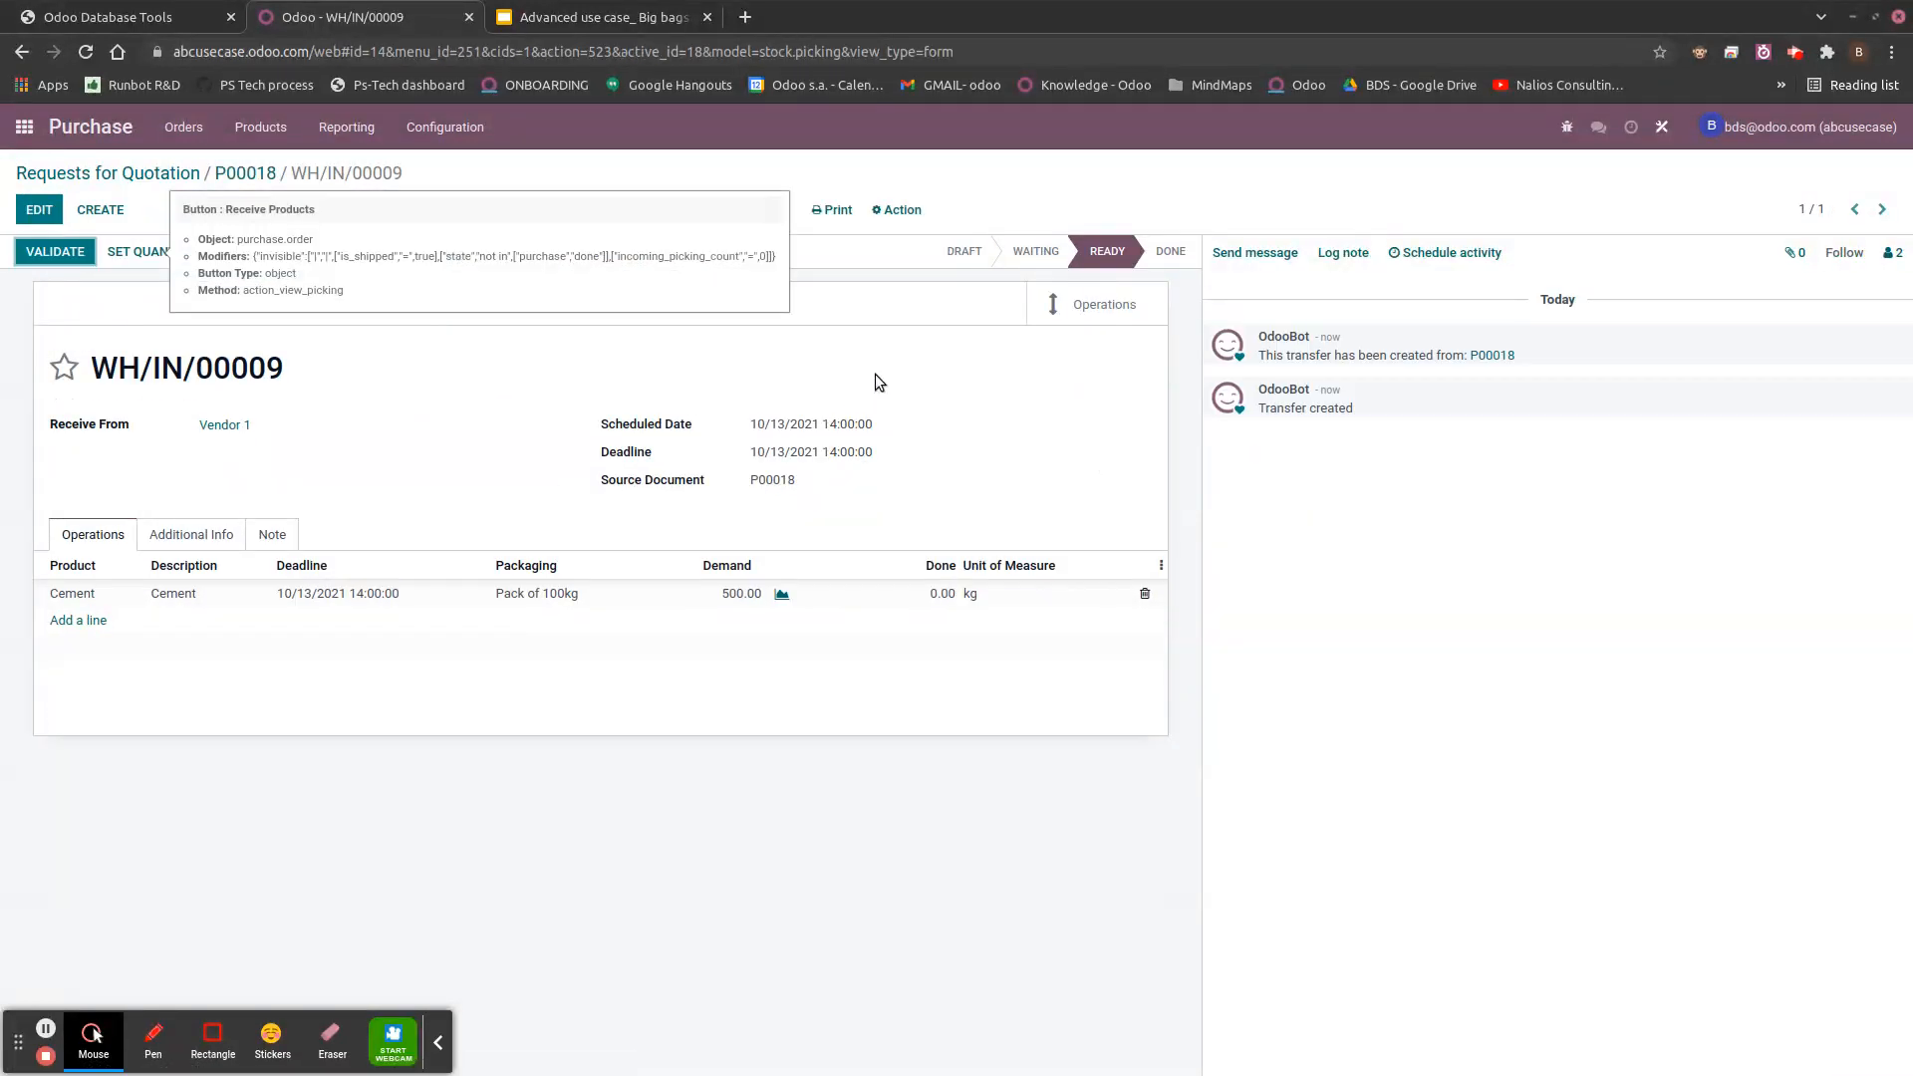
key(alt+v)
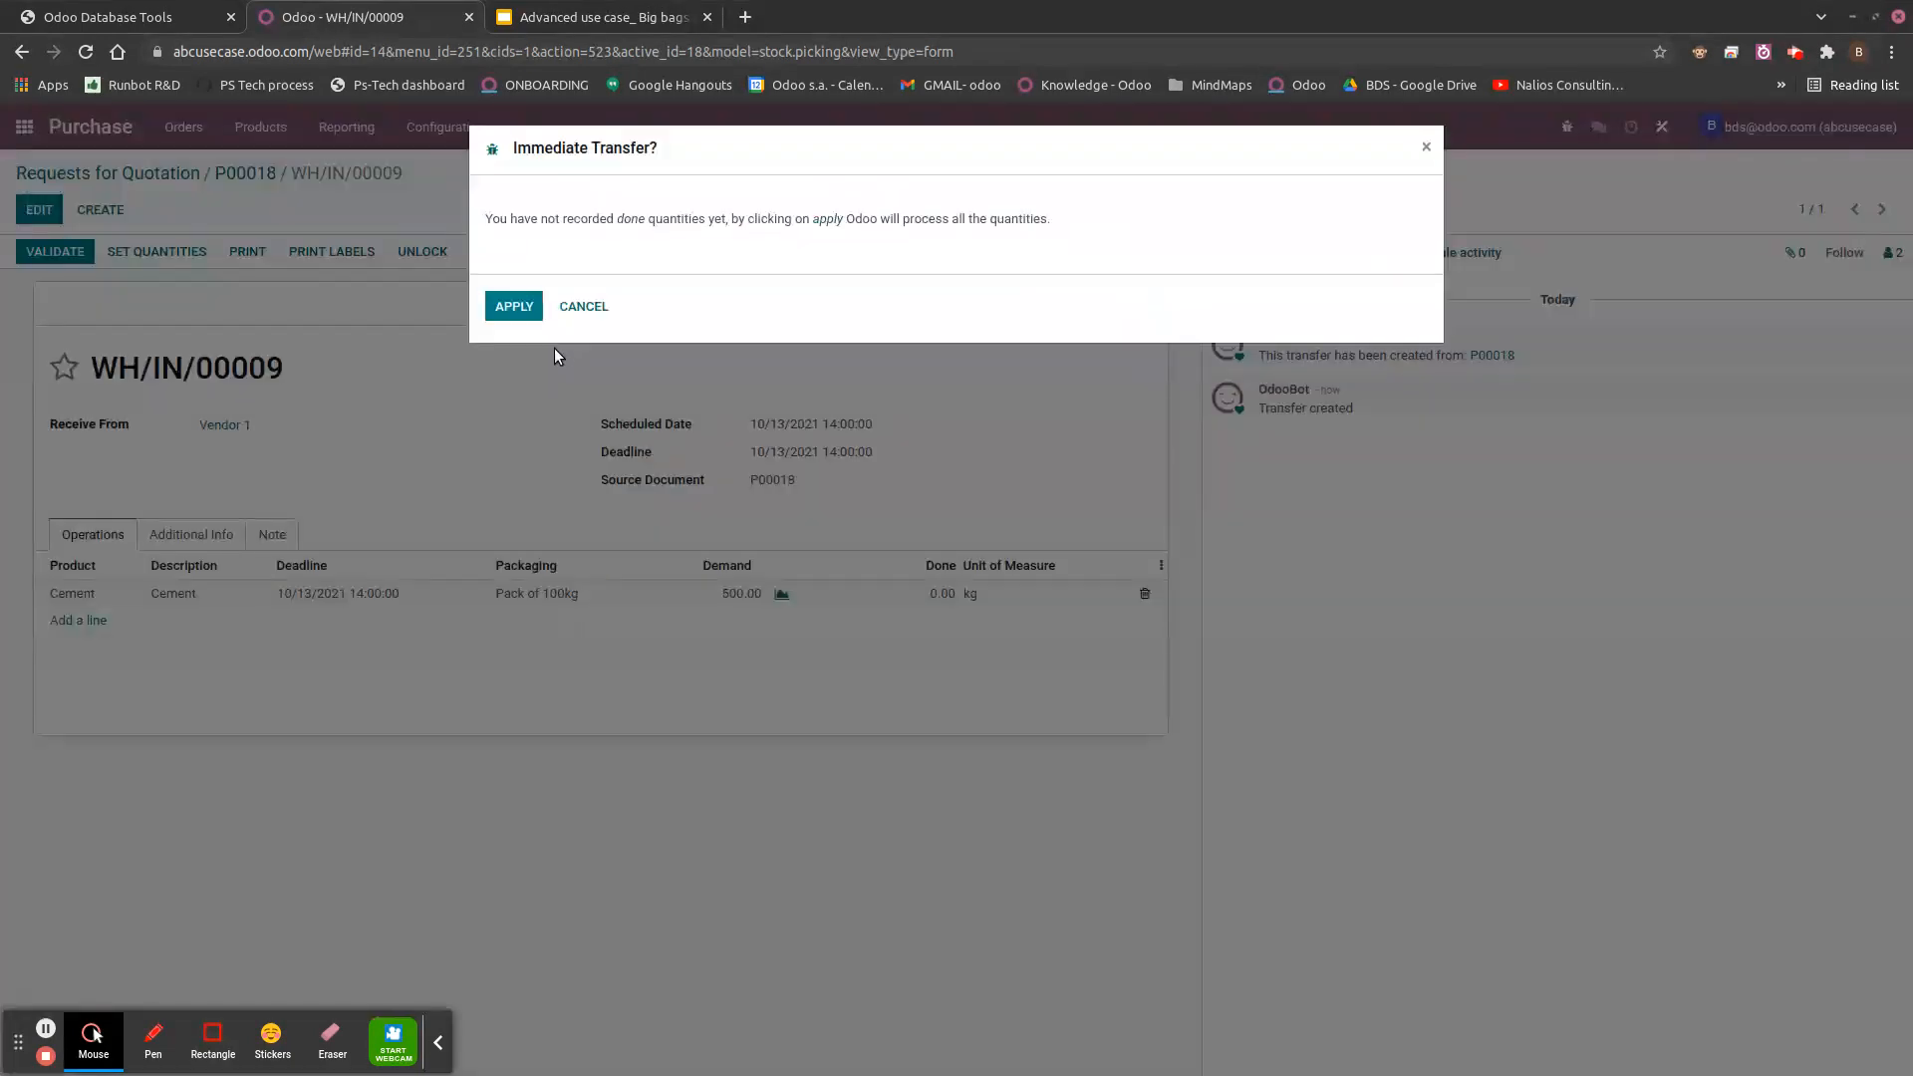
click(515, 306)
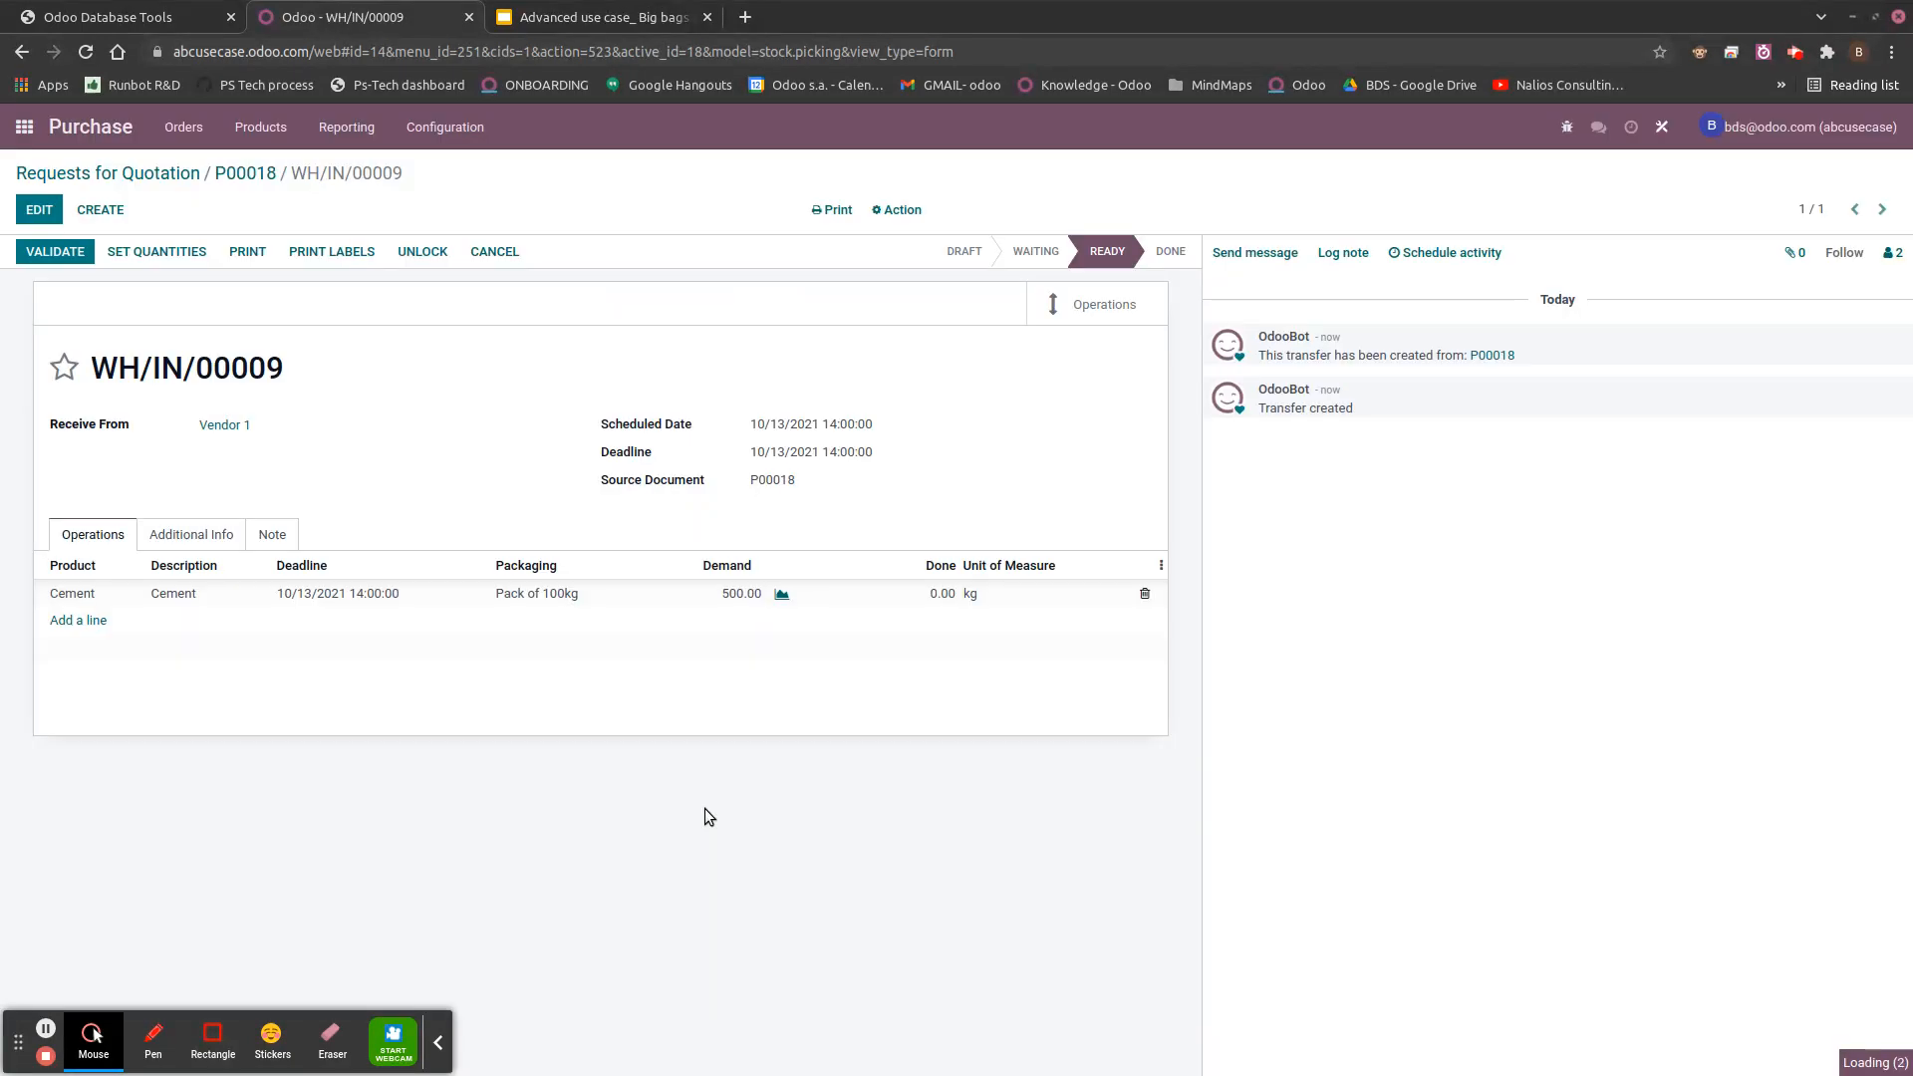
- Create a new quotation in the Sales app with Customer as the customer
click(24, 127)
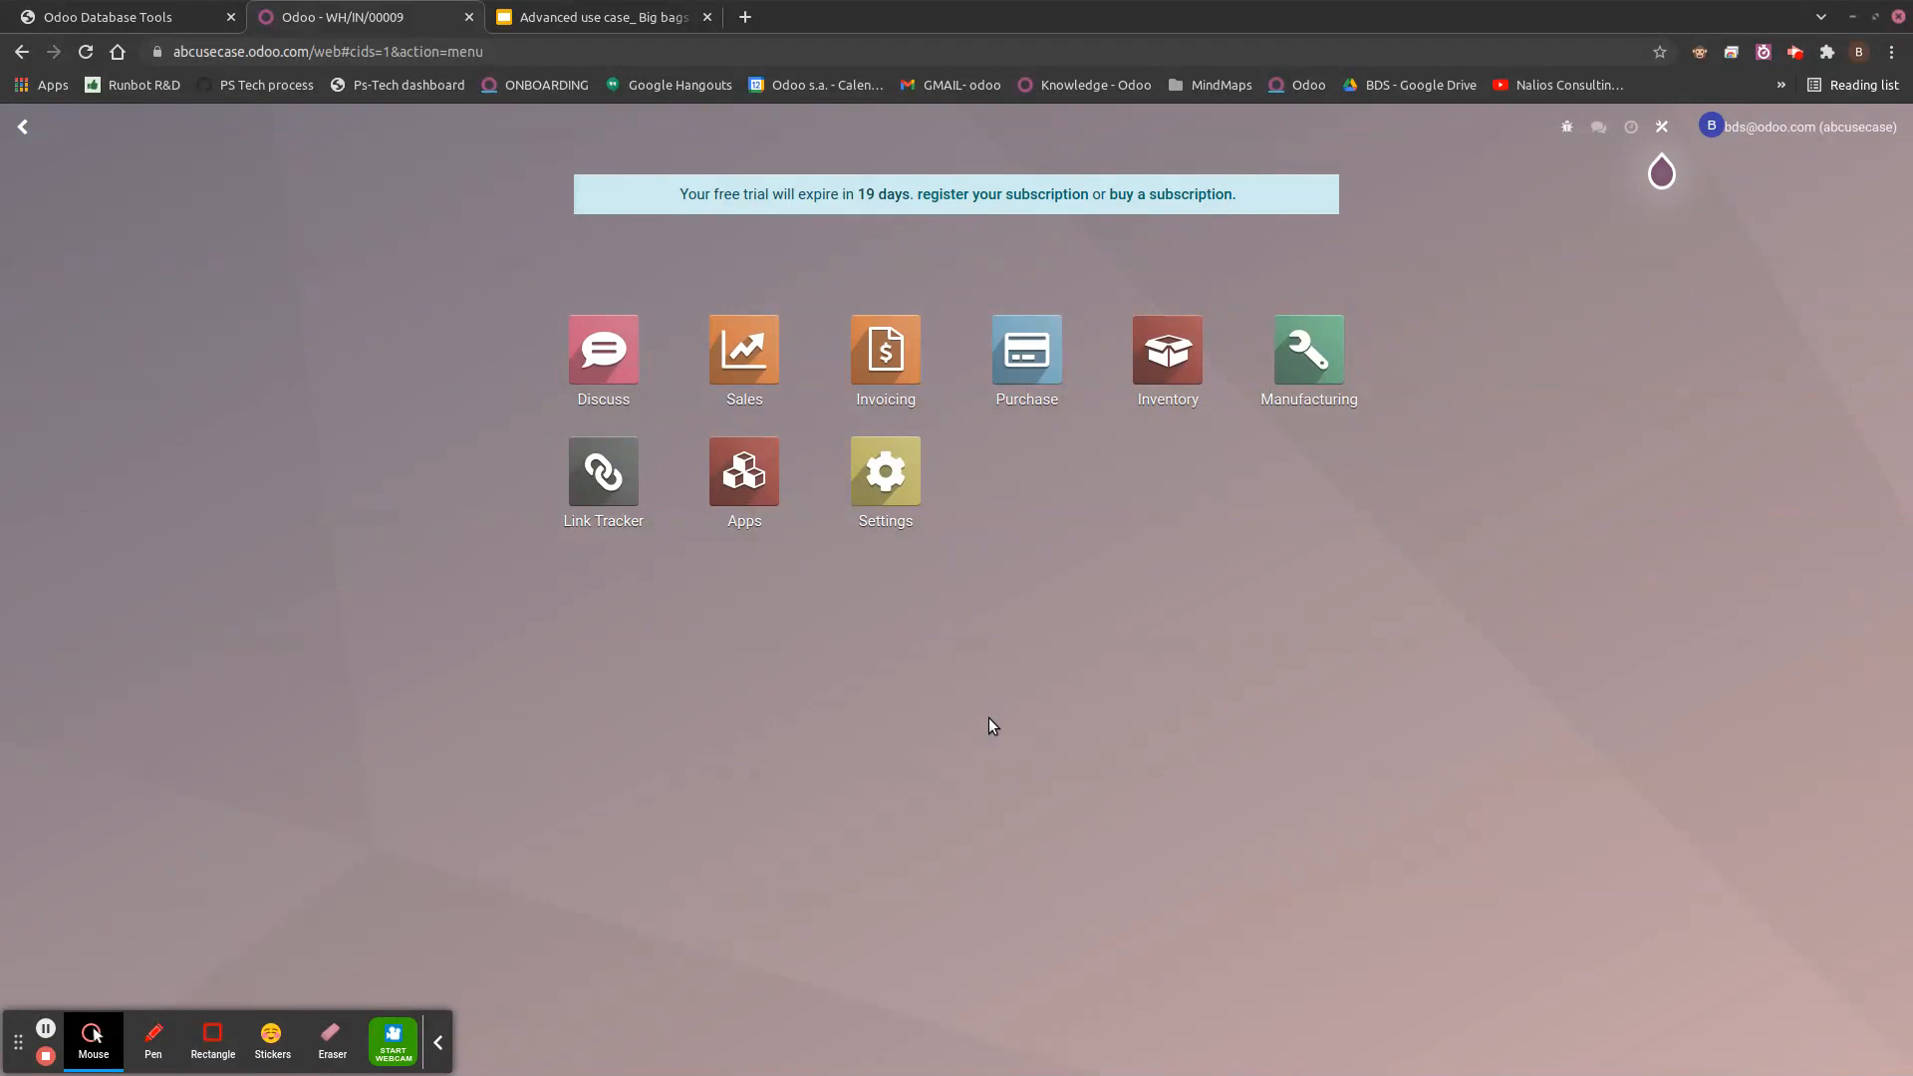
click(745, 351)
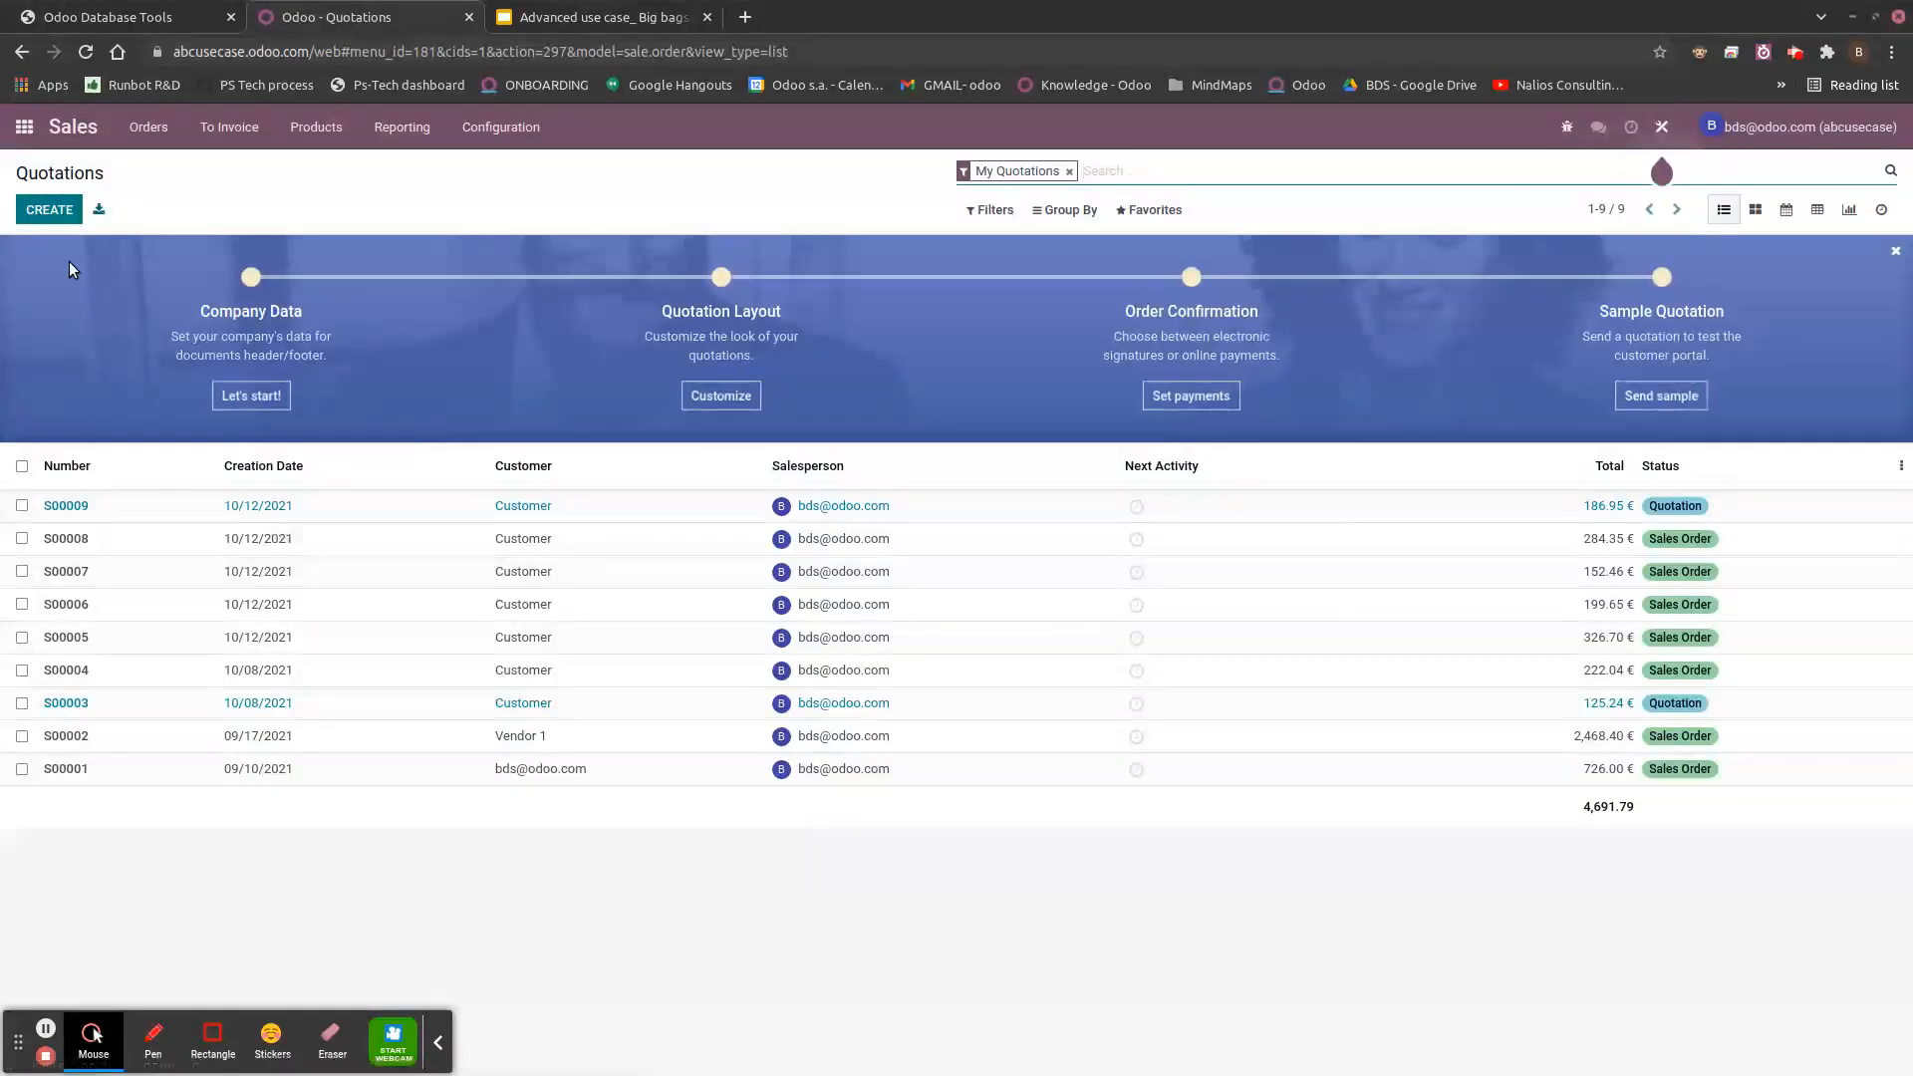
click(49, 210)
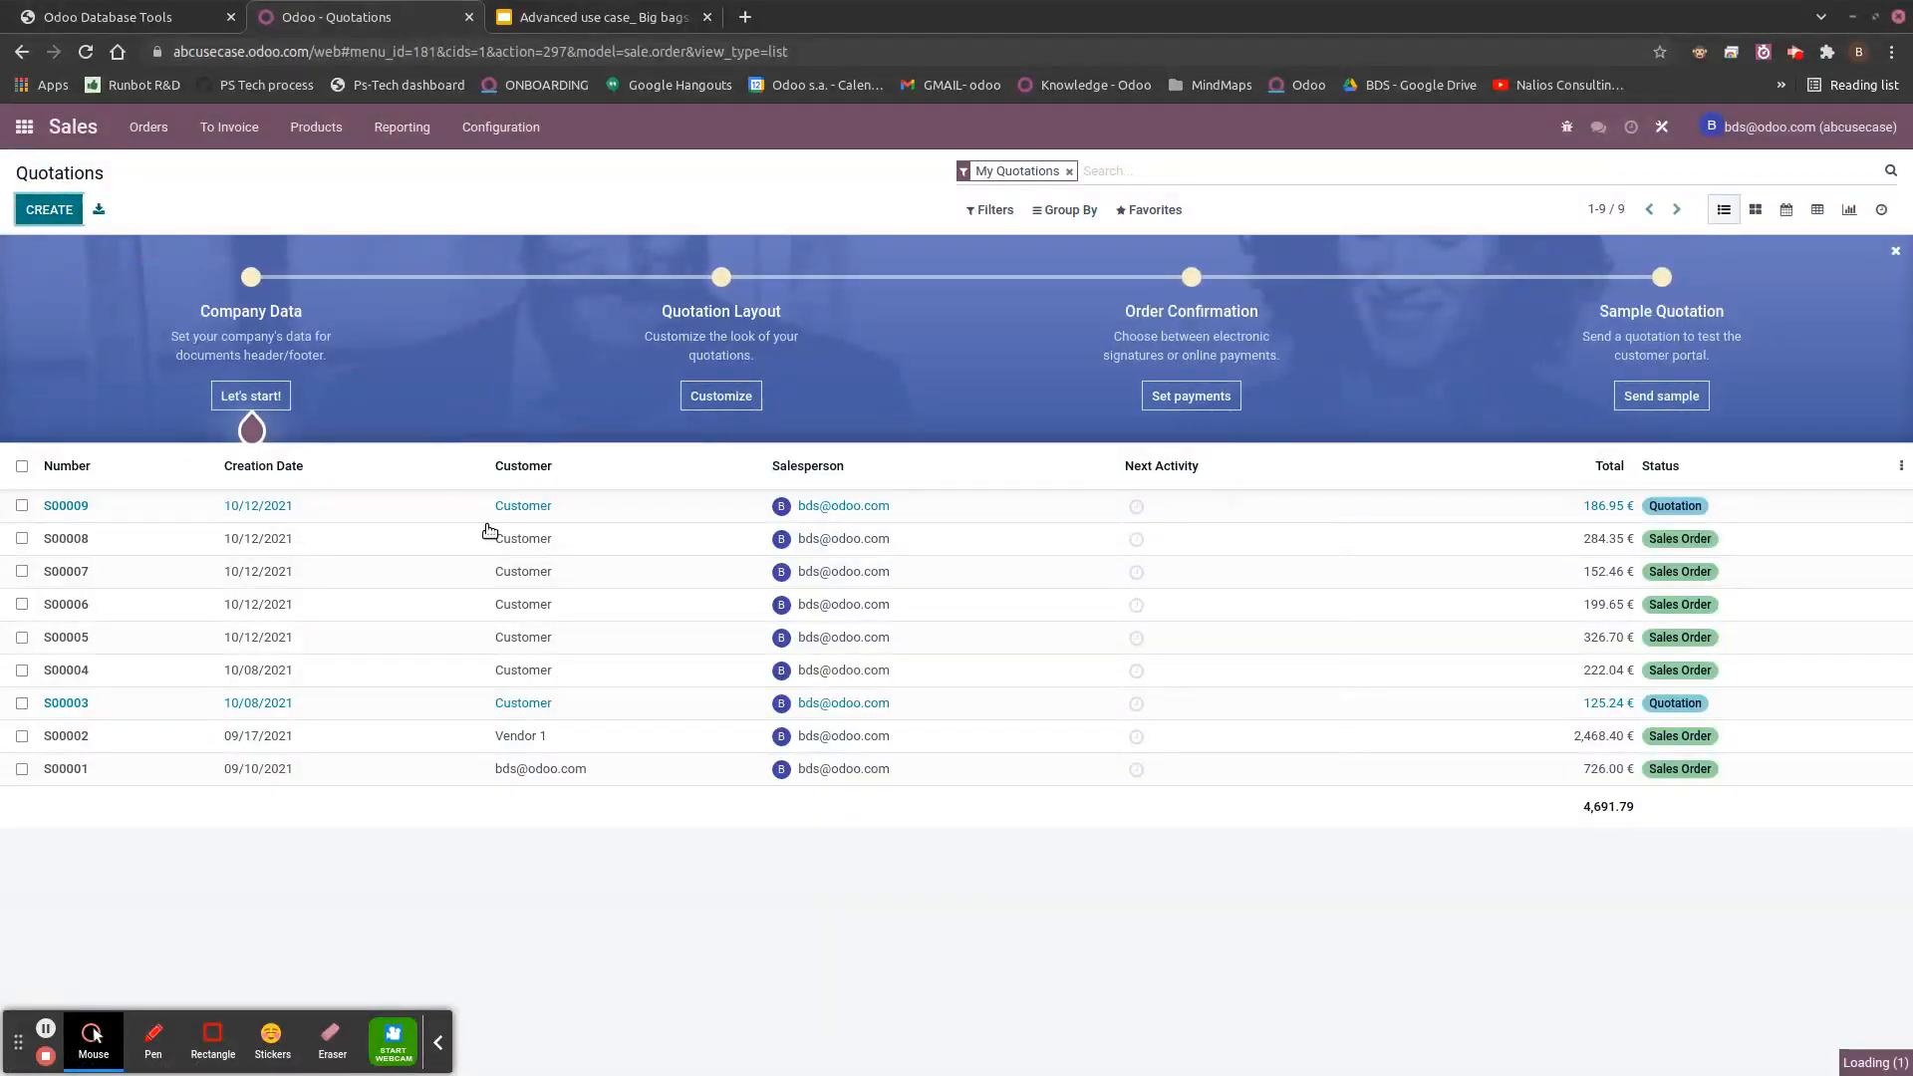
click(351, 420)
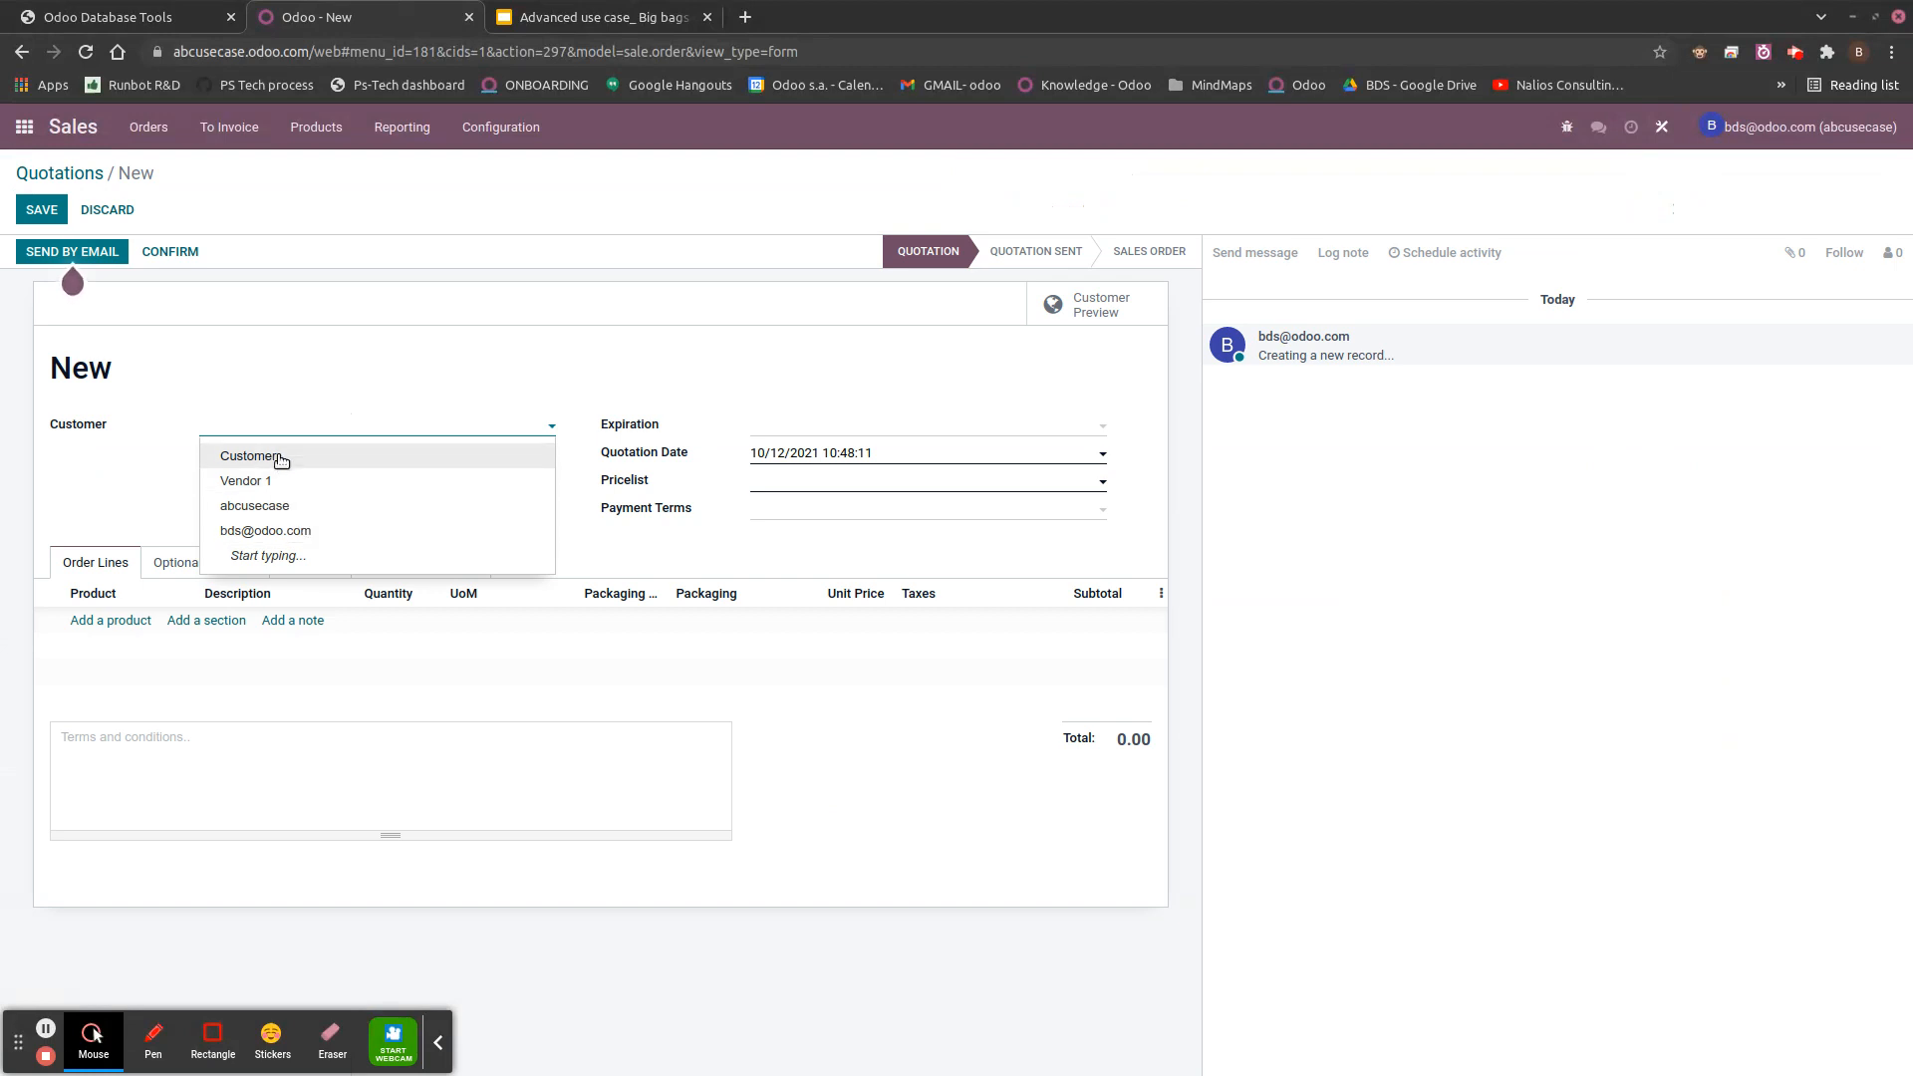
click(278, 458)
- Add a Cement line to the quotation with Pack of 100kg packaging and a packaging quantity of 3
click(107, 622)
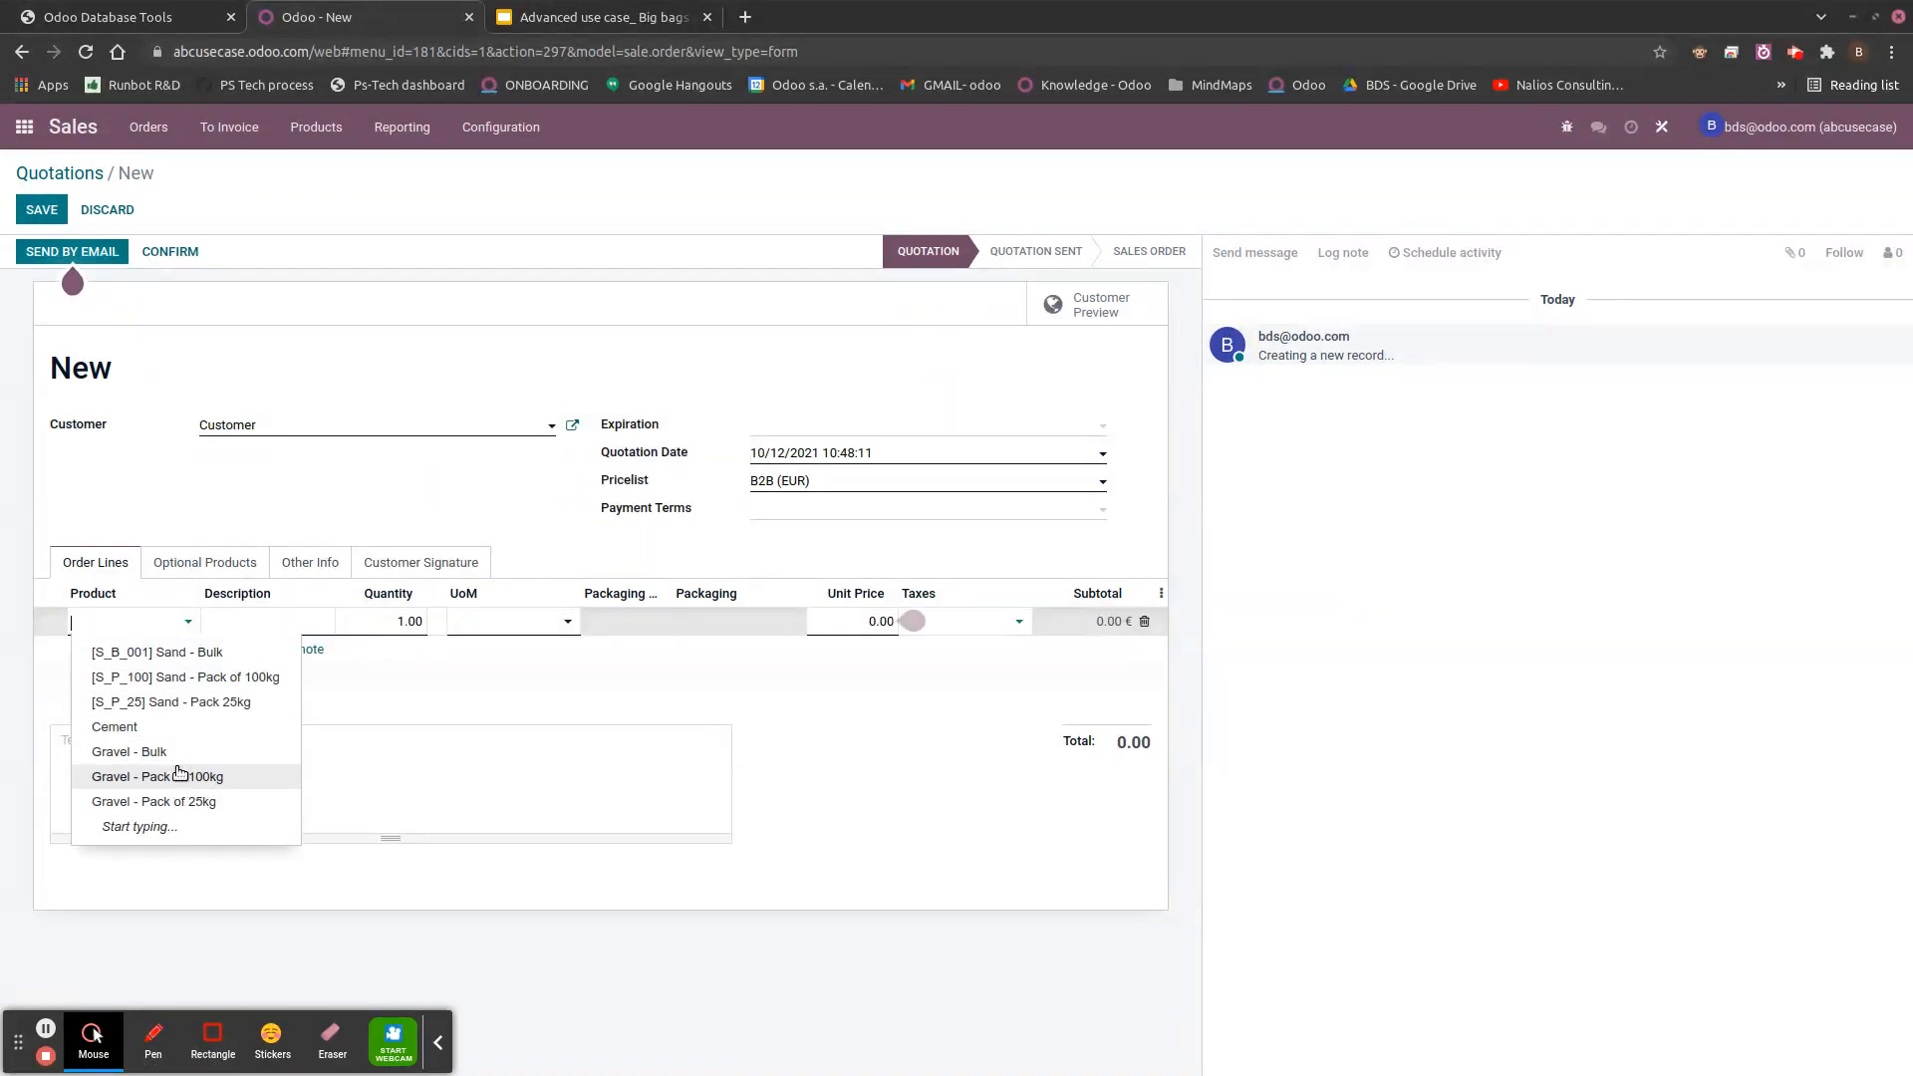
click(166, 727)
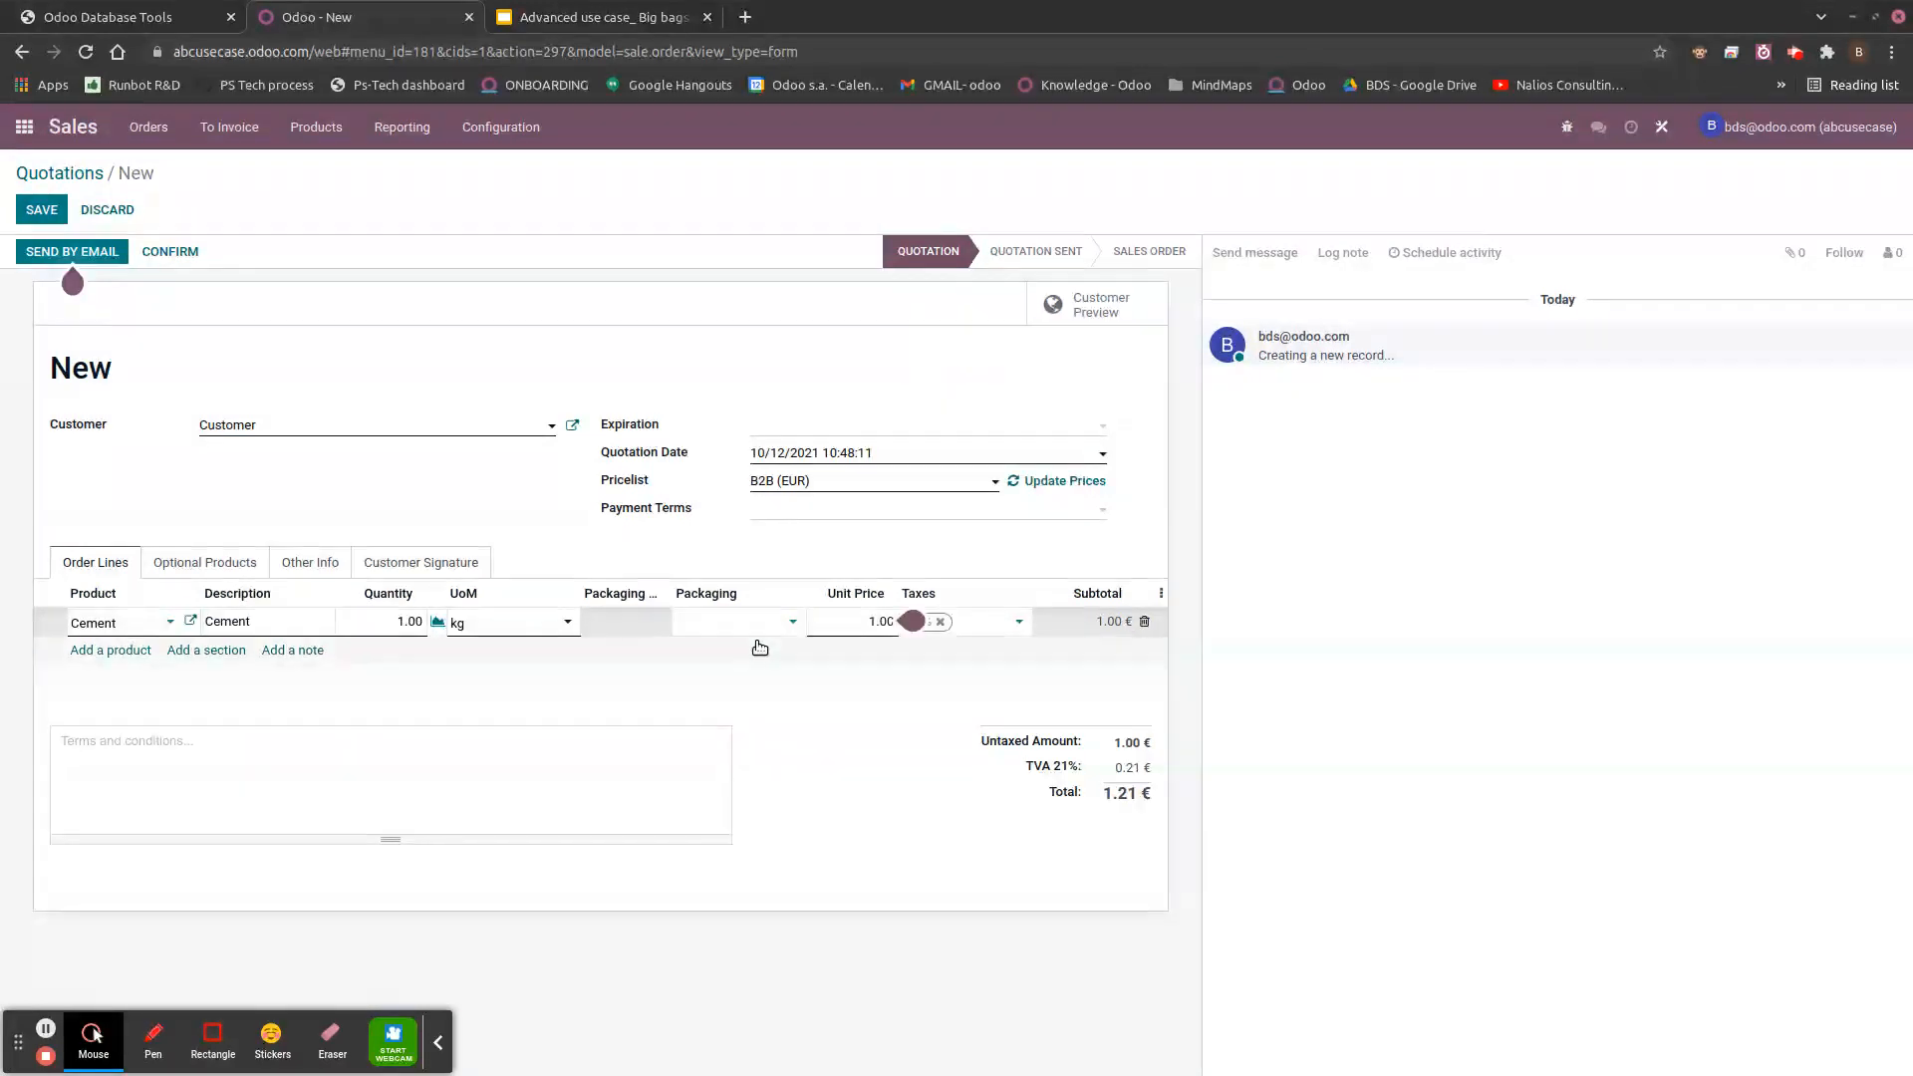
click(763, 623)
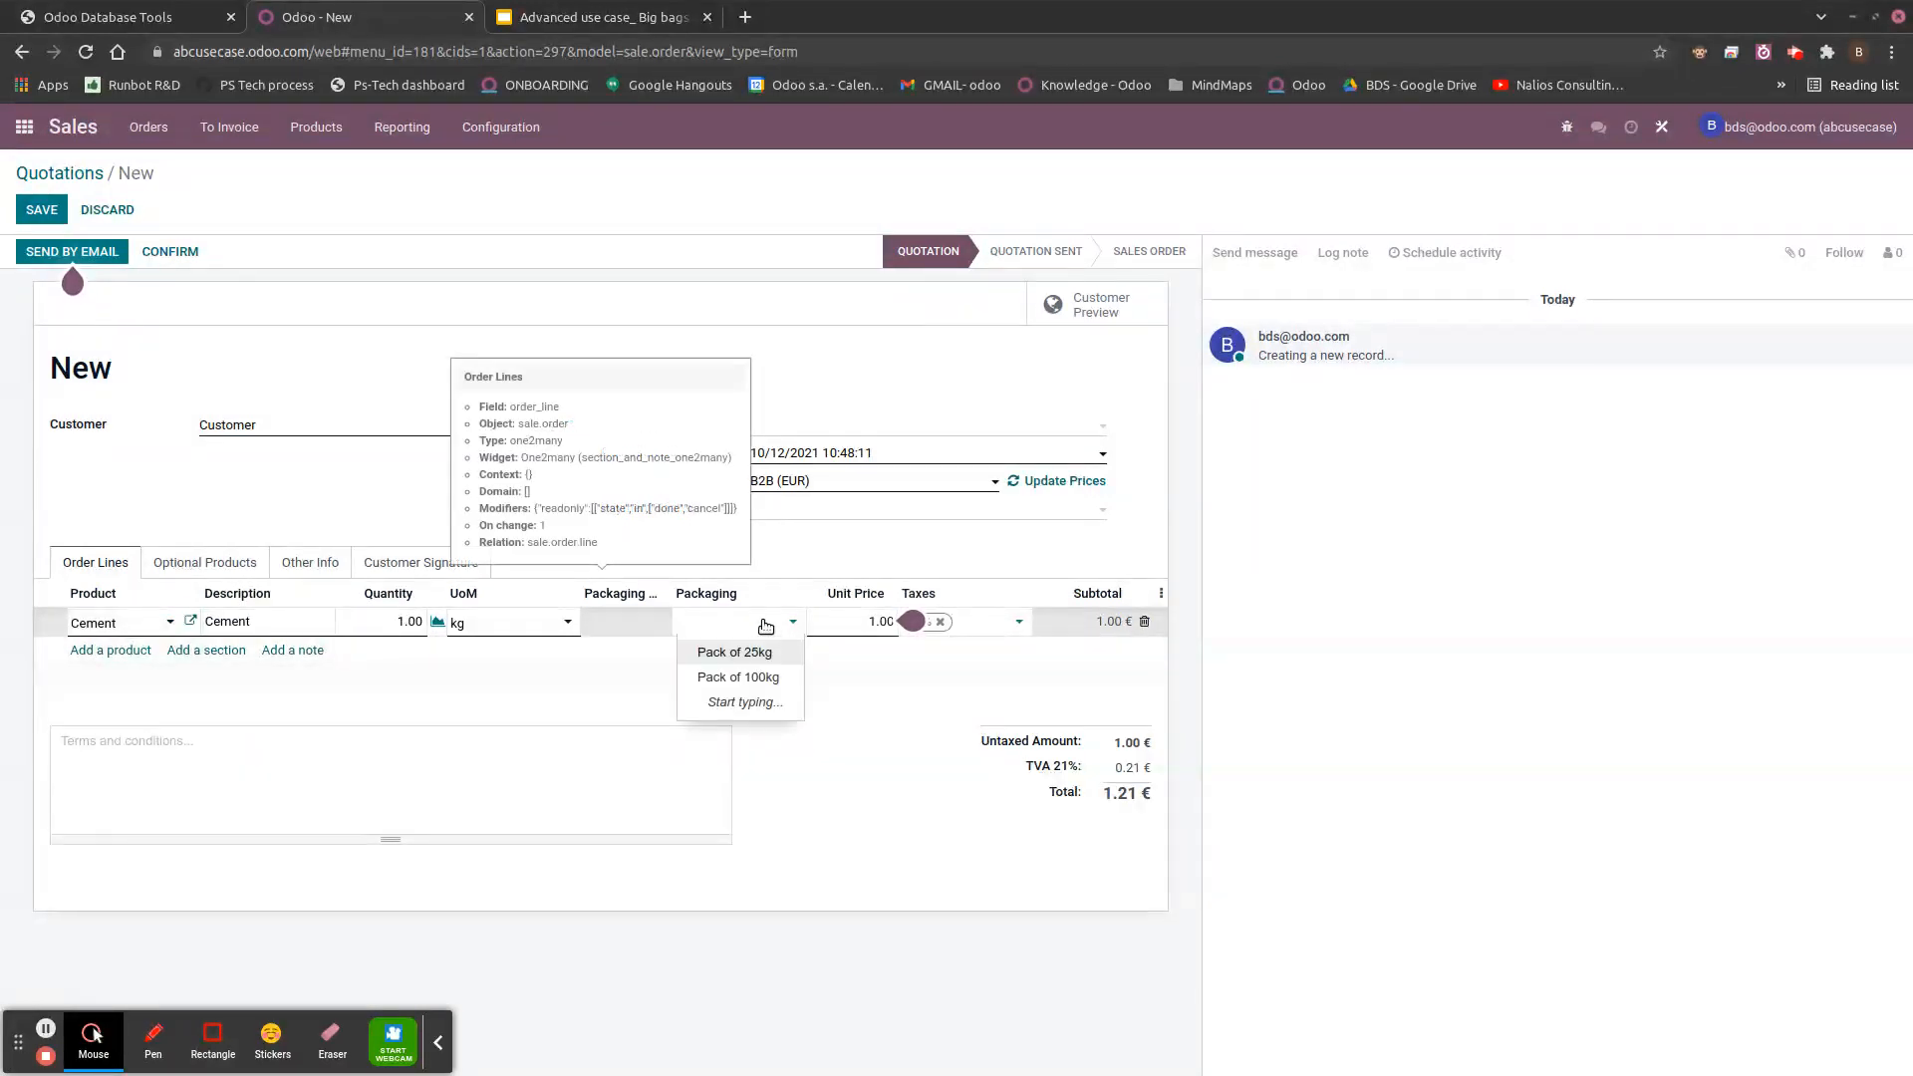
click(763, 676)
click(504, 256)
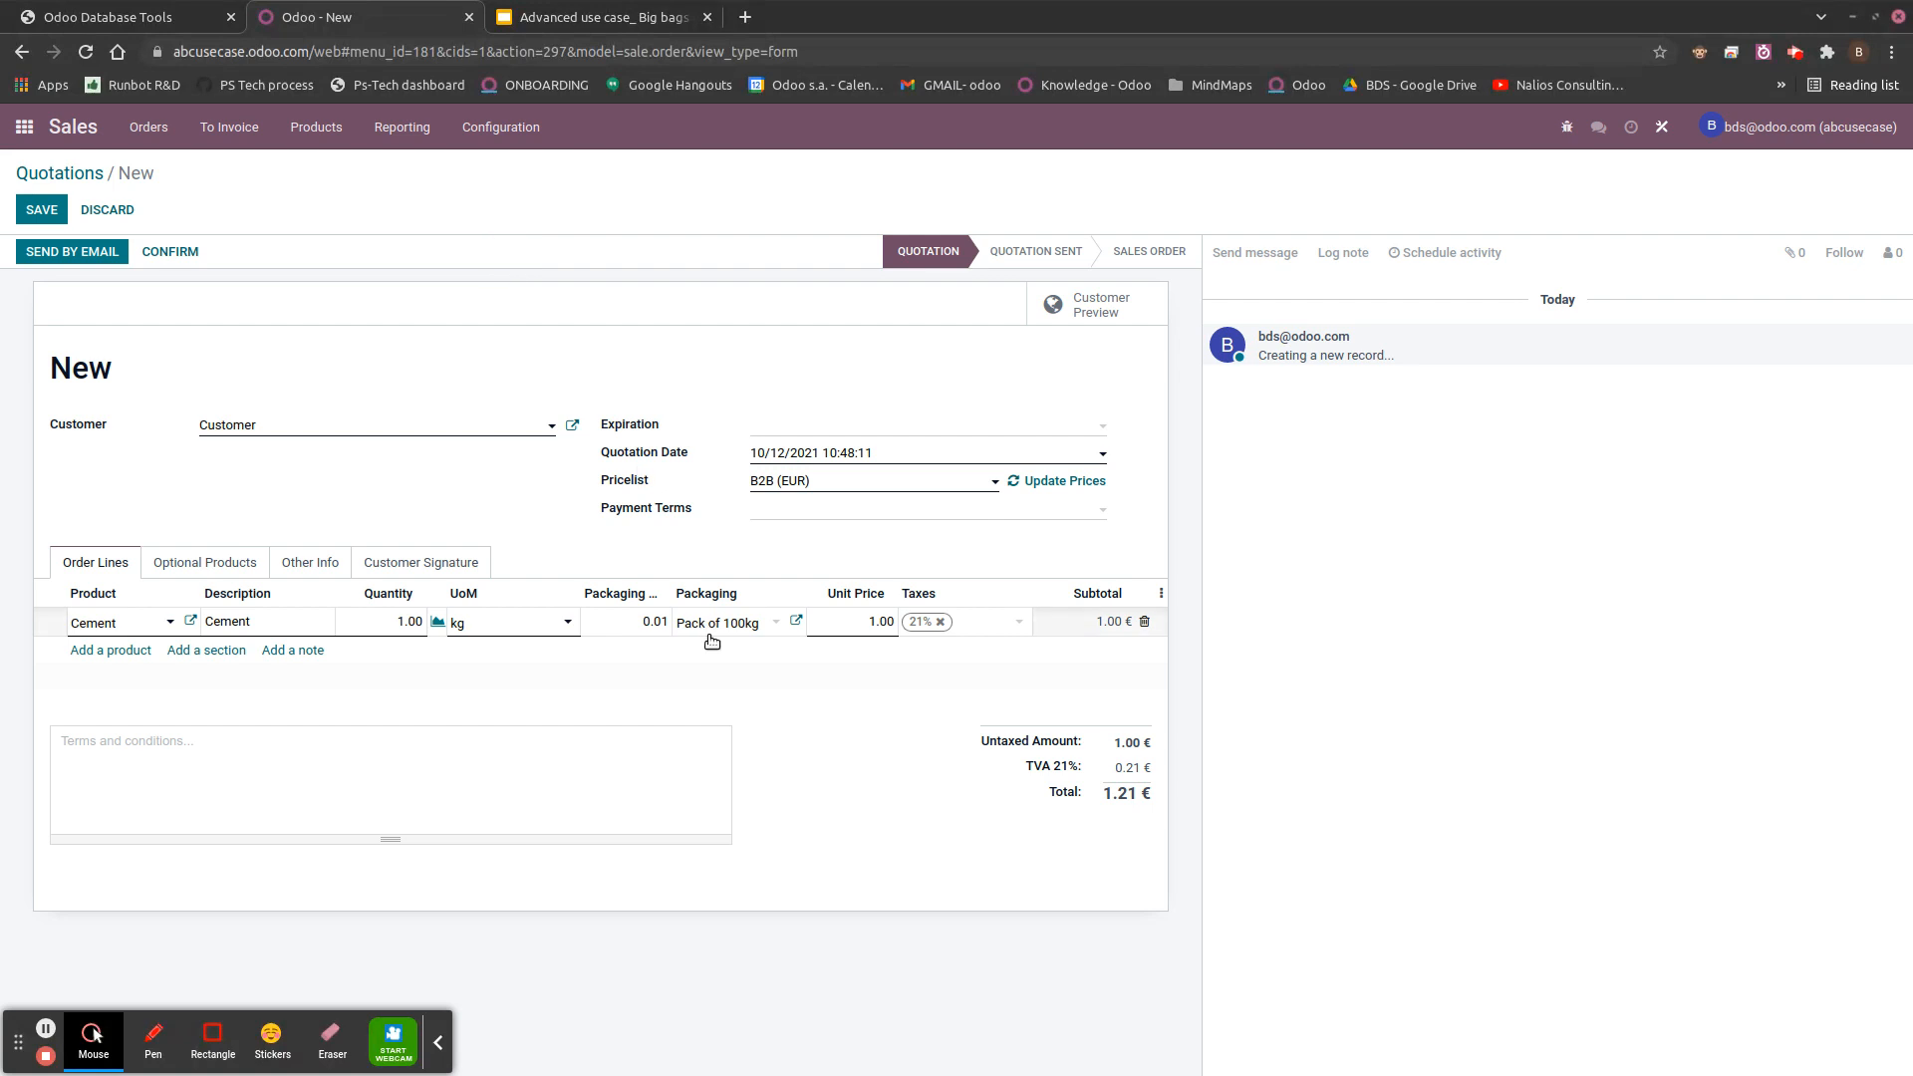
click(709, 675)
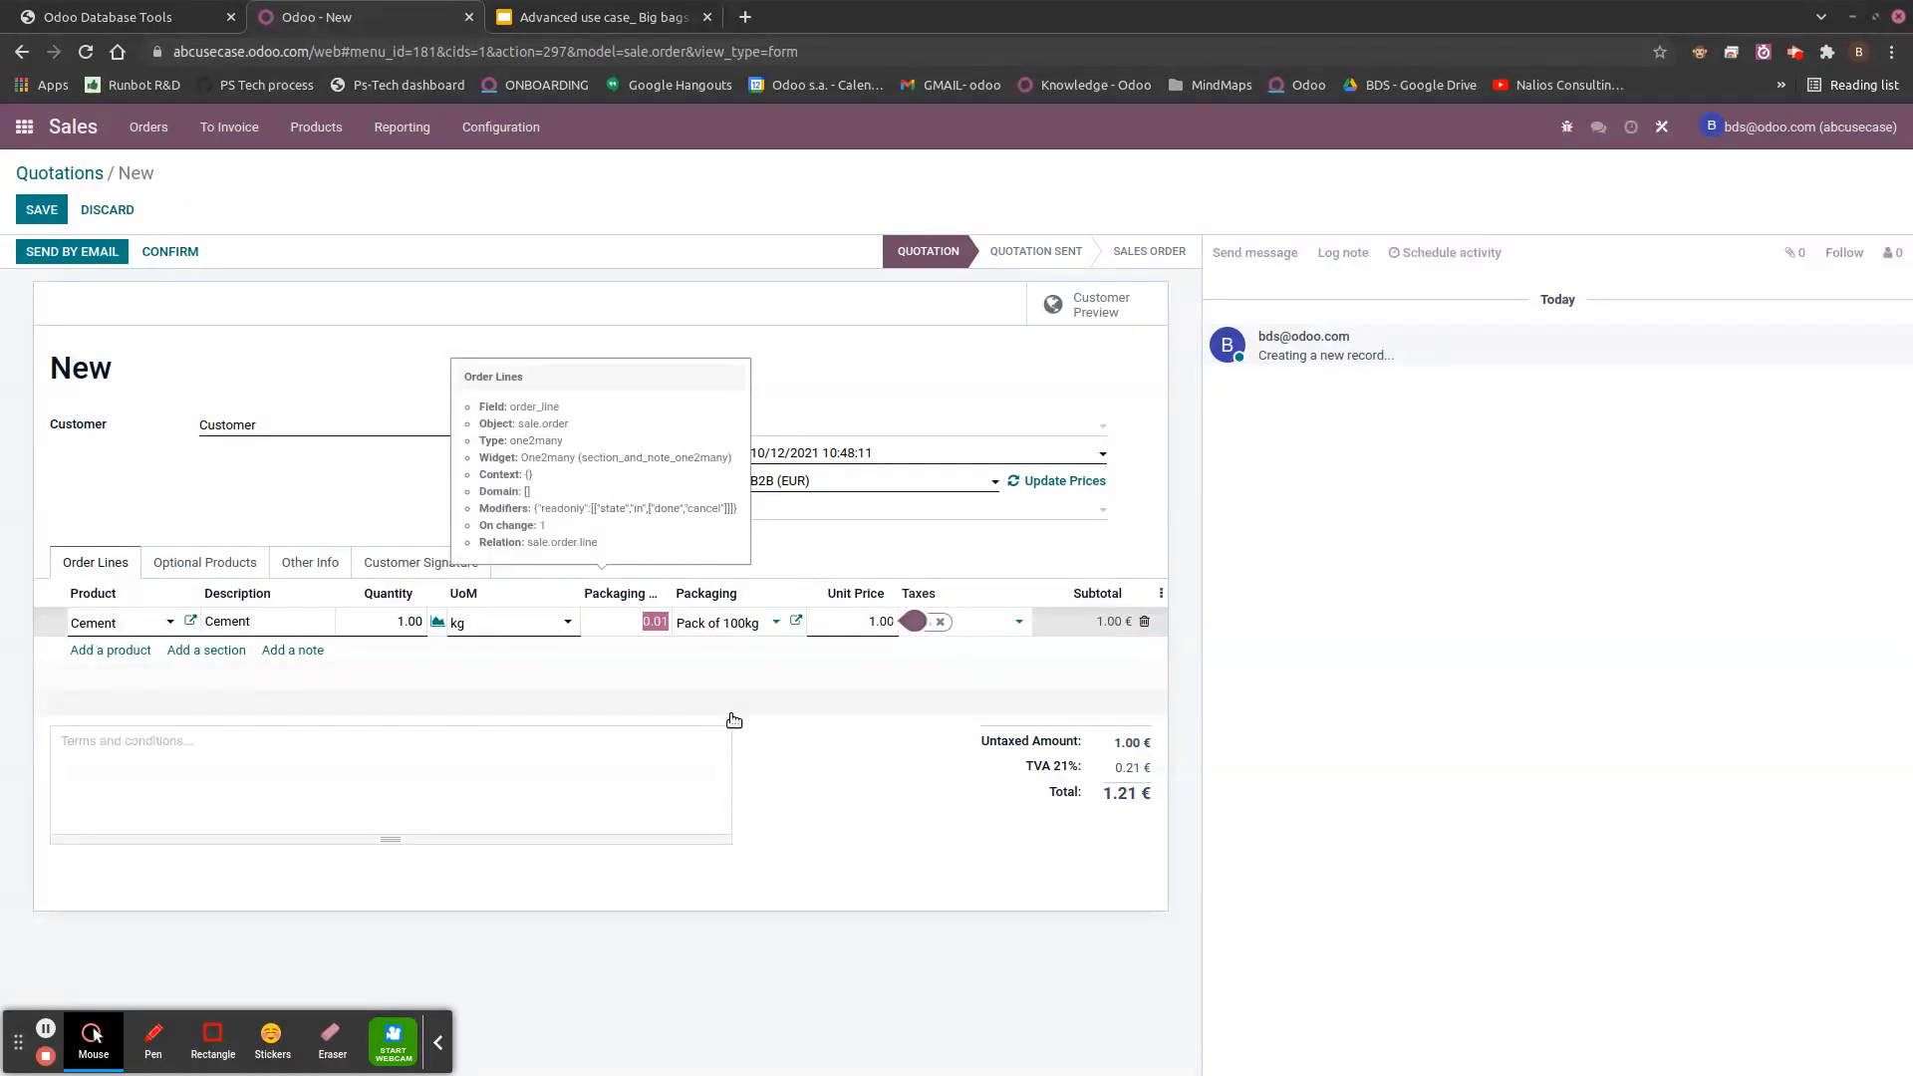
text(3)
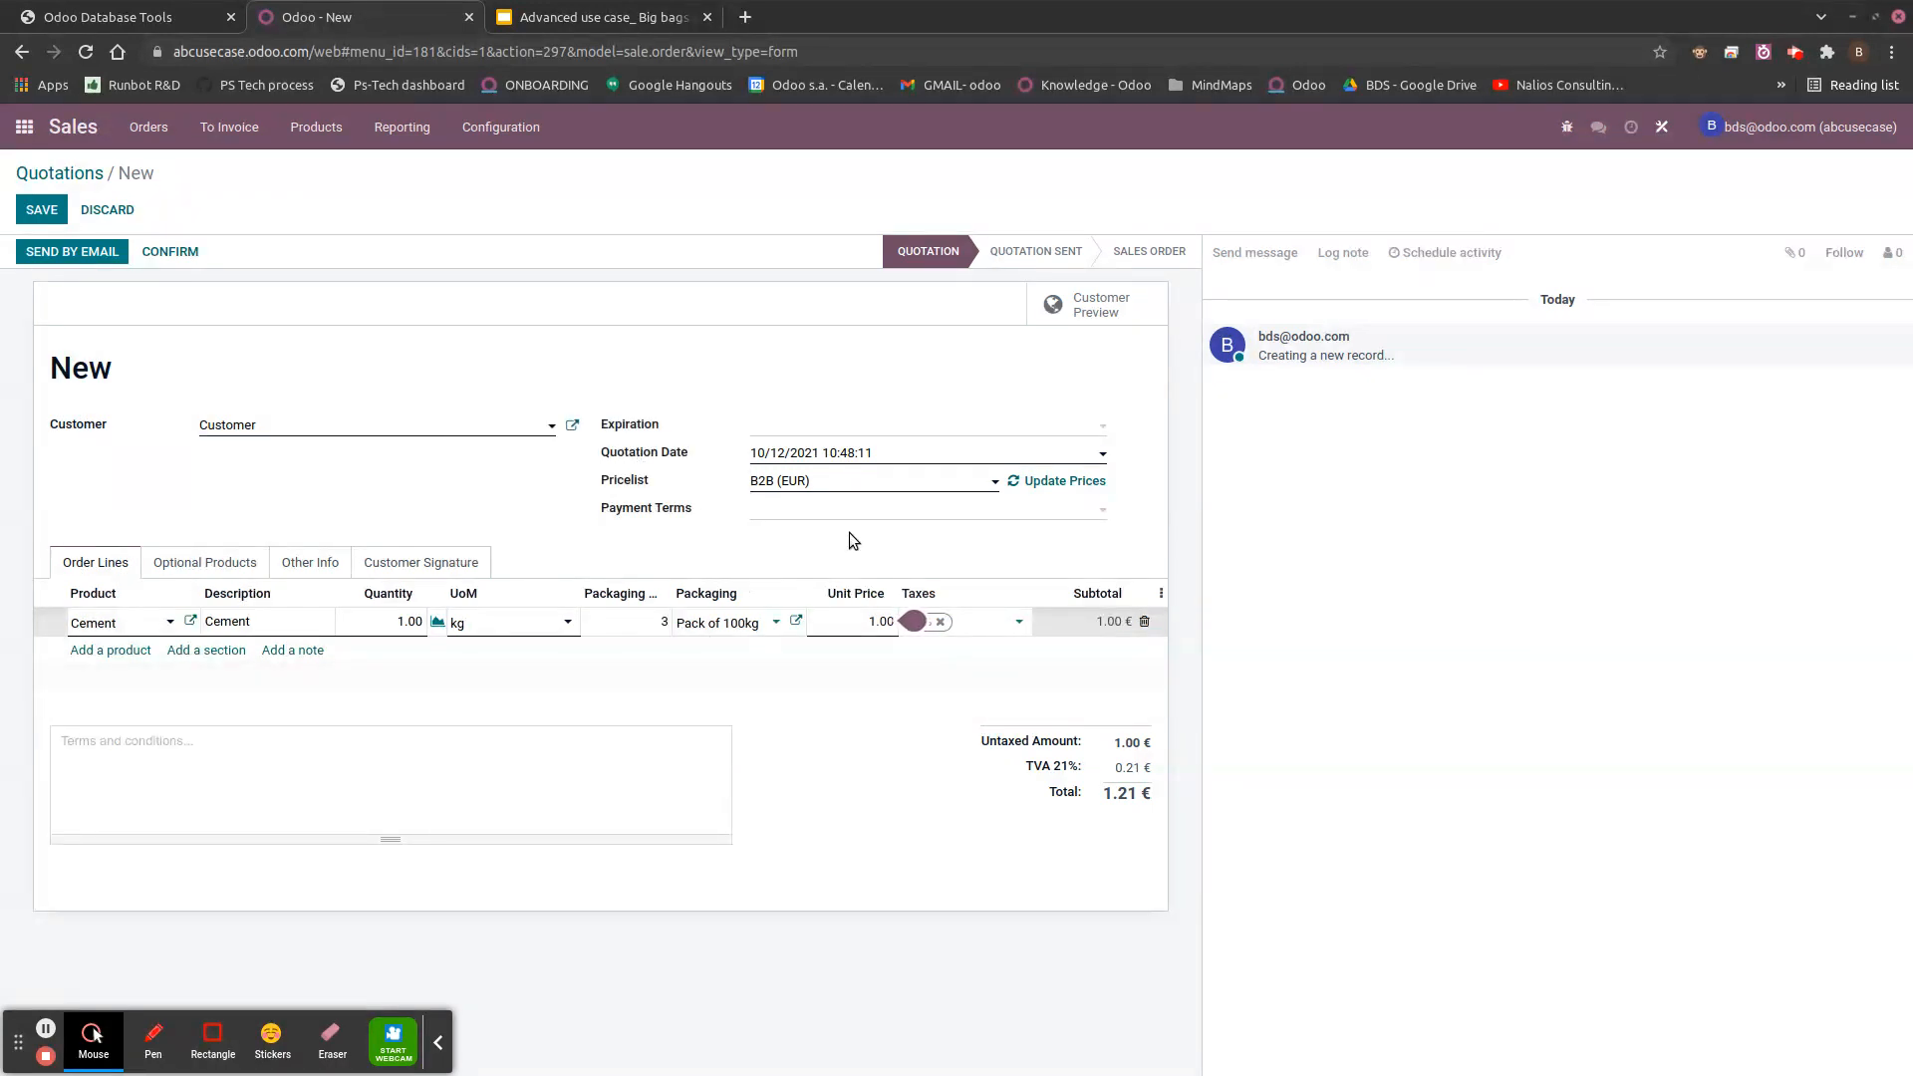
click(742, 657)
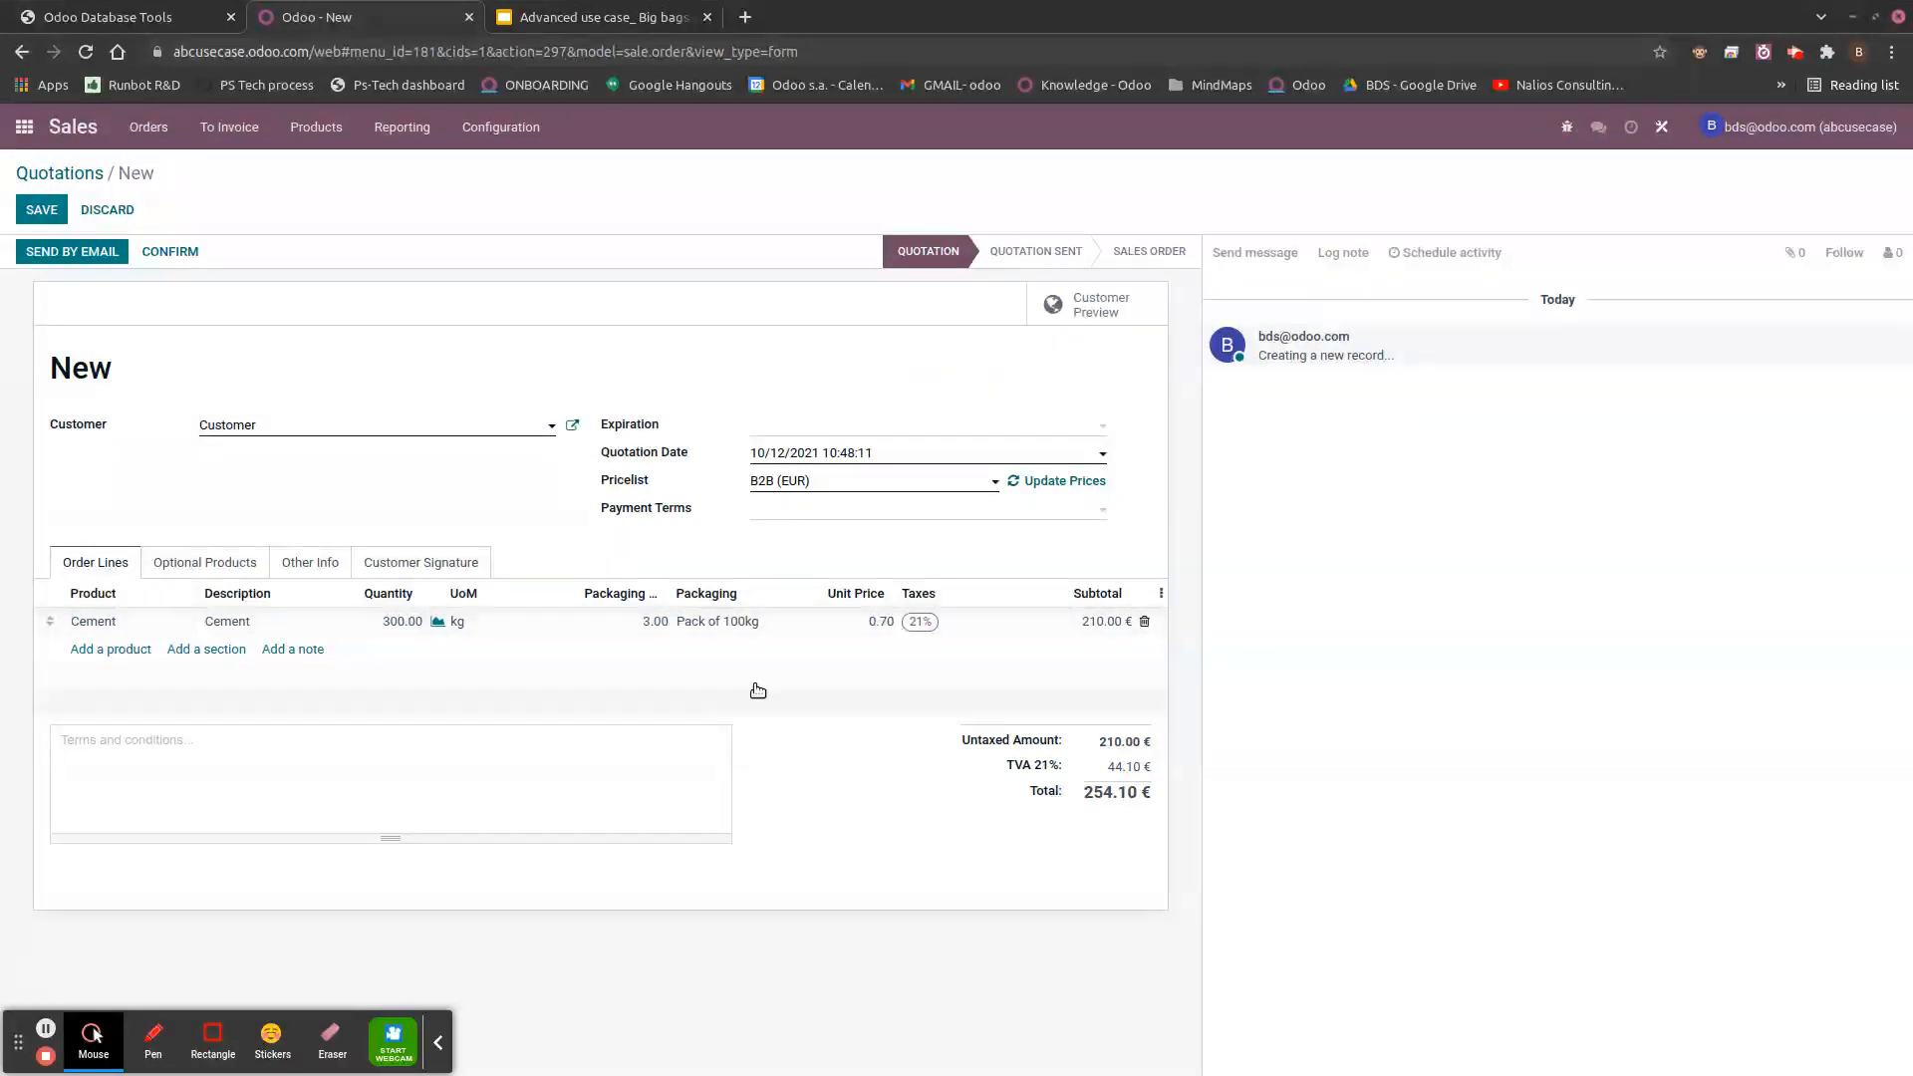
- Add a second Cement line with Pack of 25kg packaging and a packaging quantity of 3
click(117, 649)
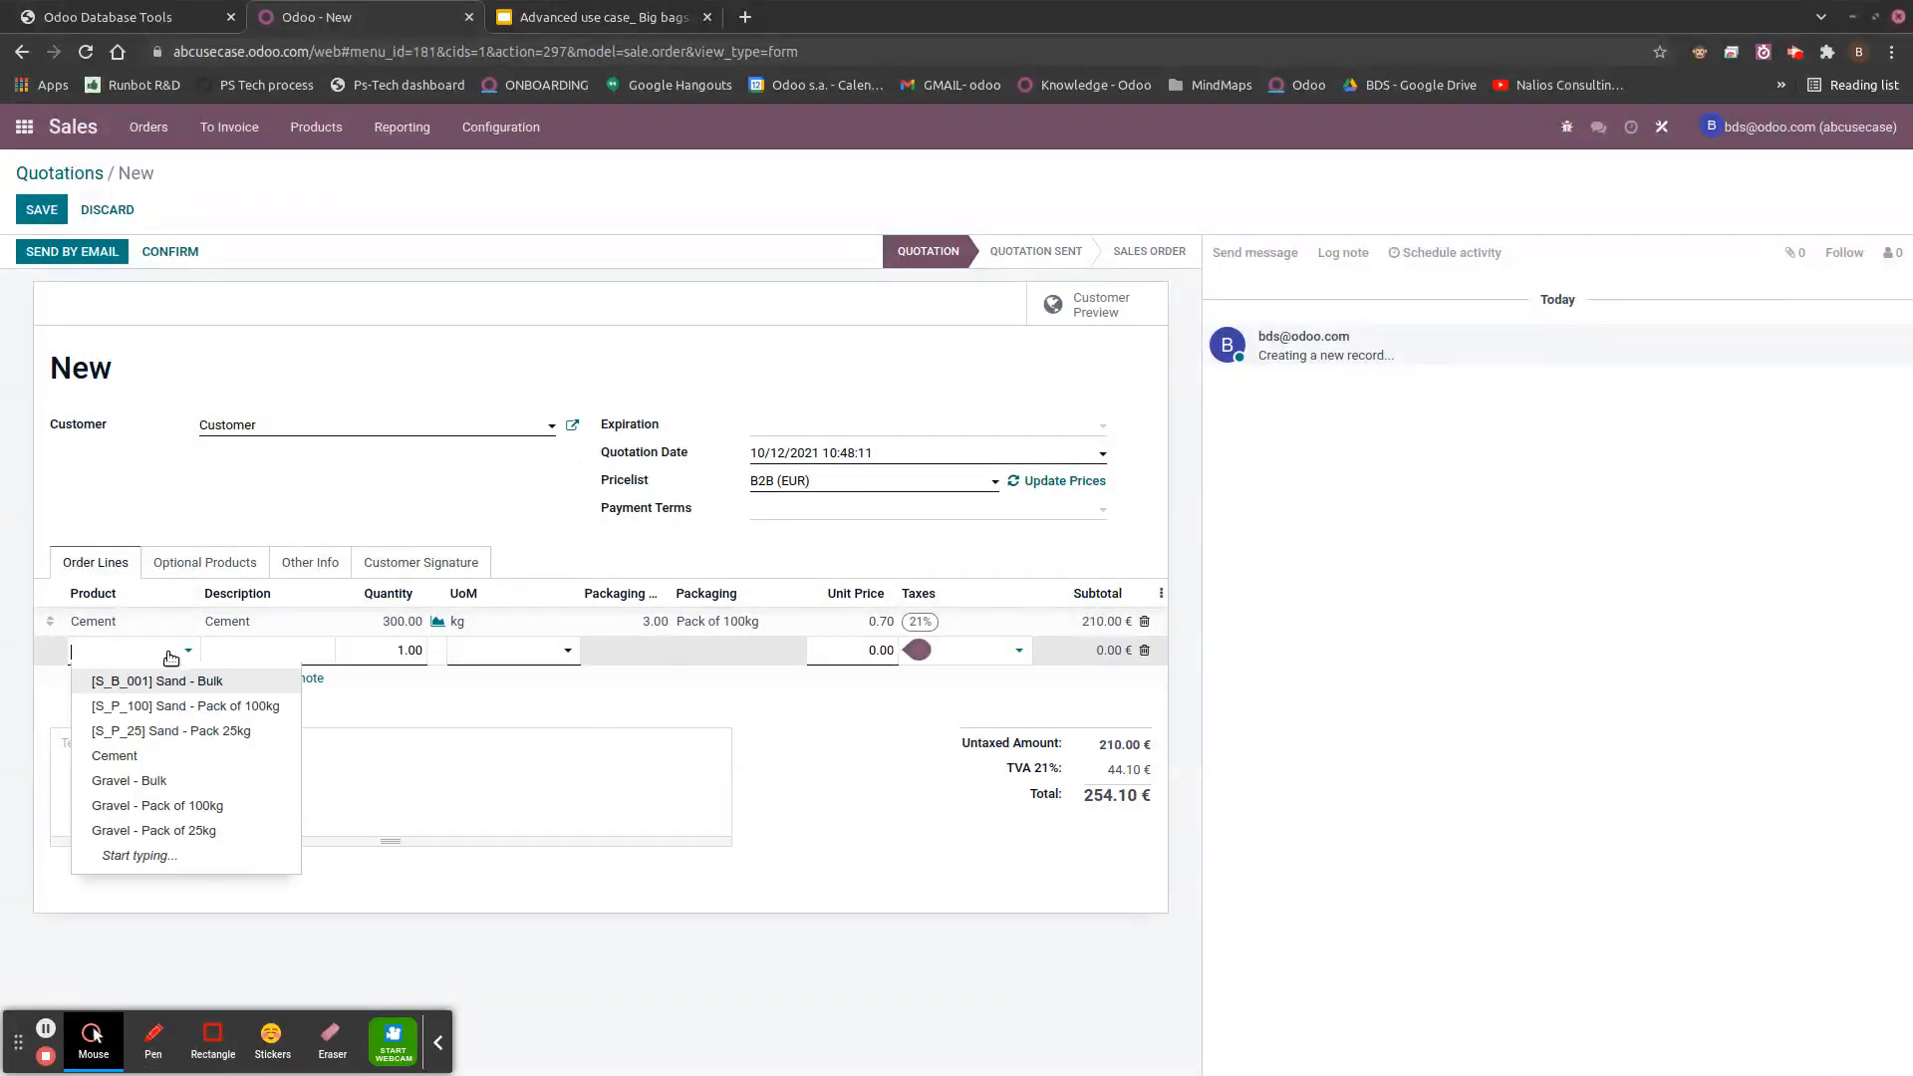
click(114, 755)
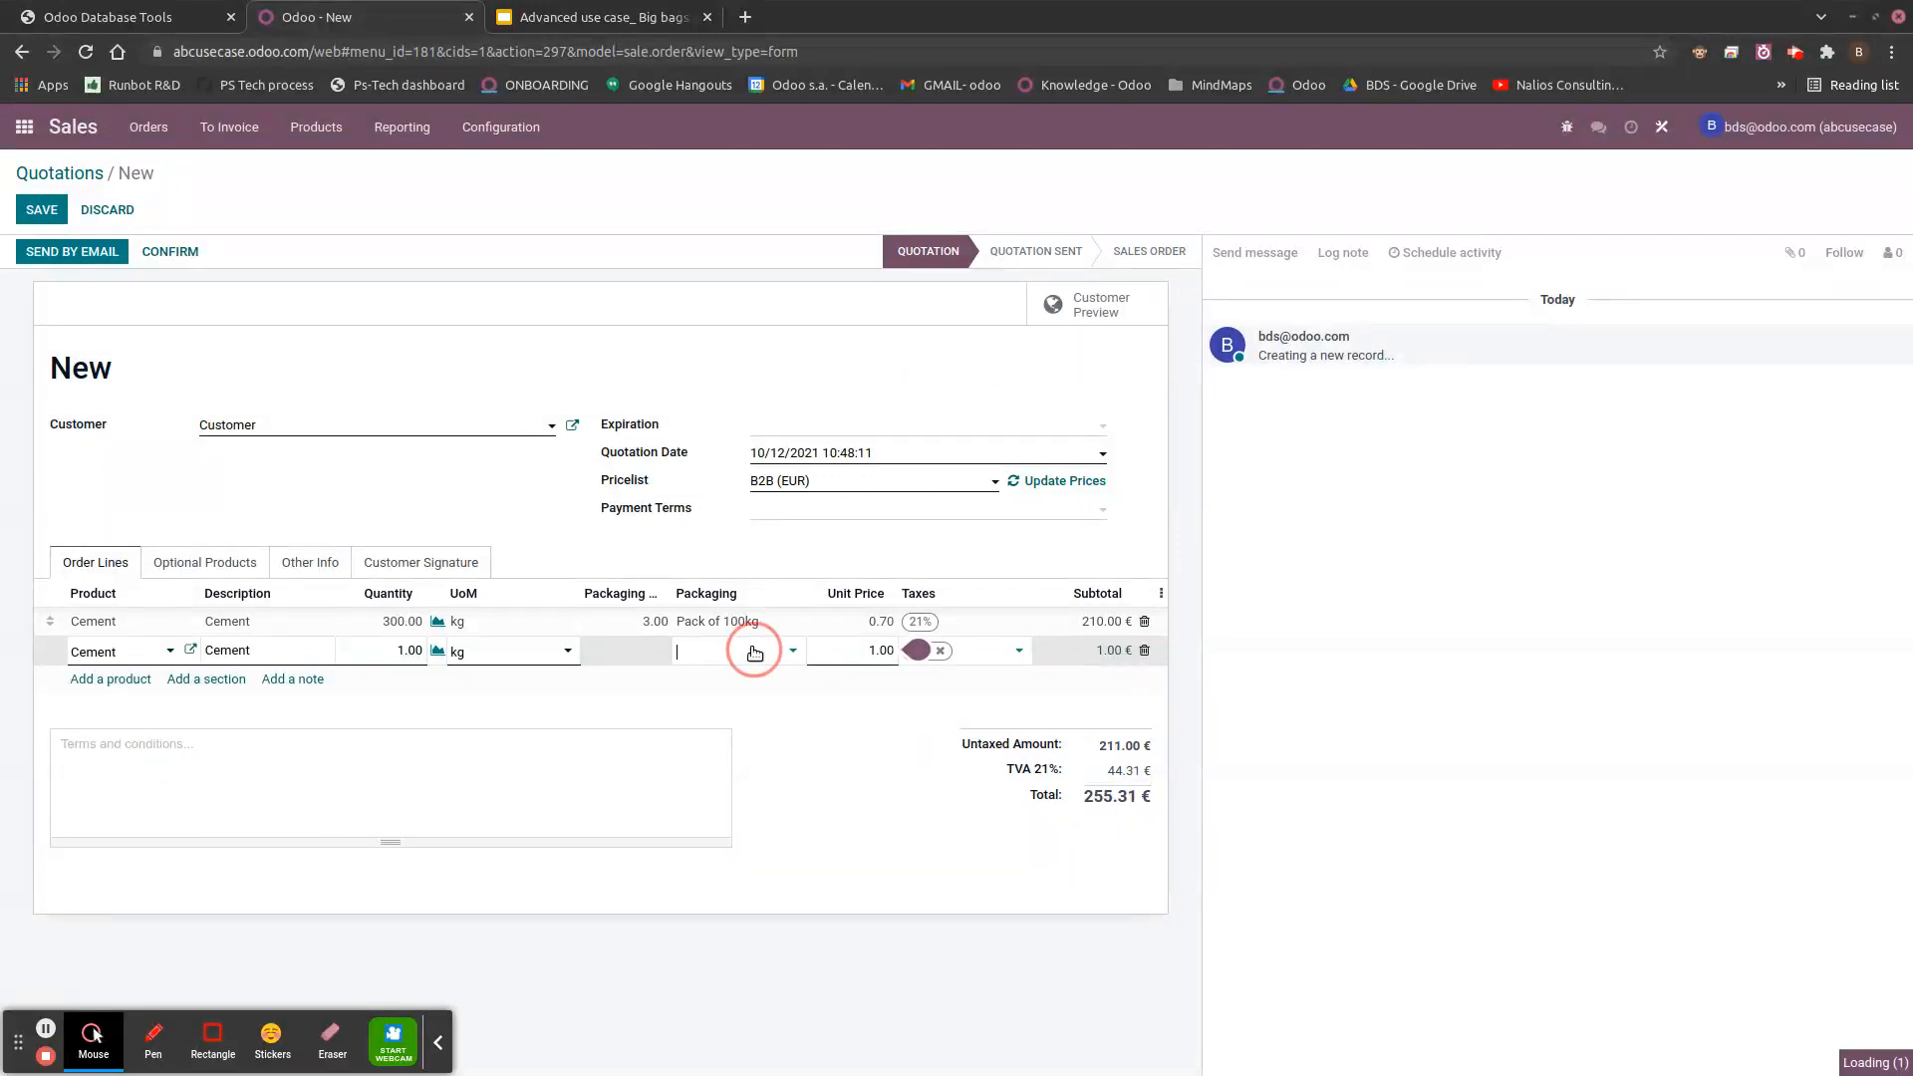
click(754, 653)
click(742, 675)
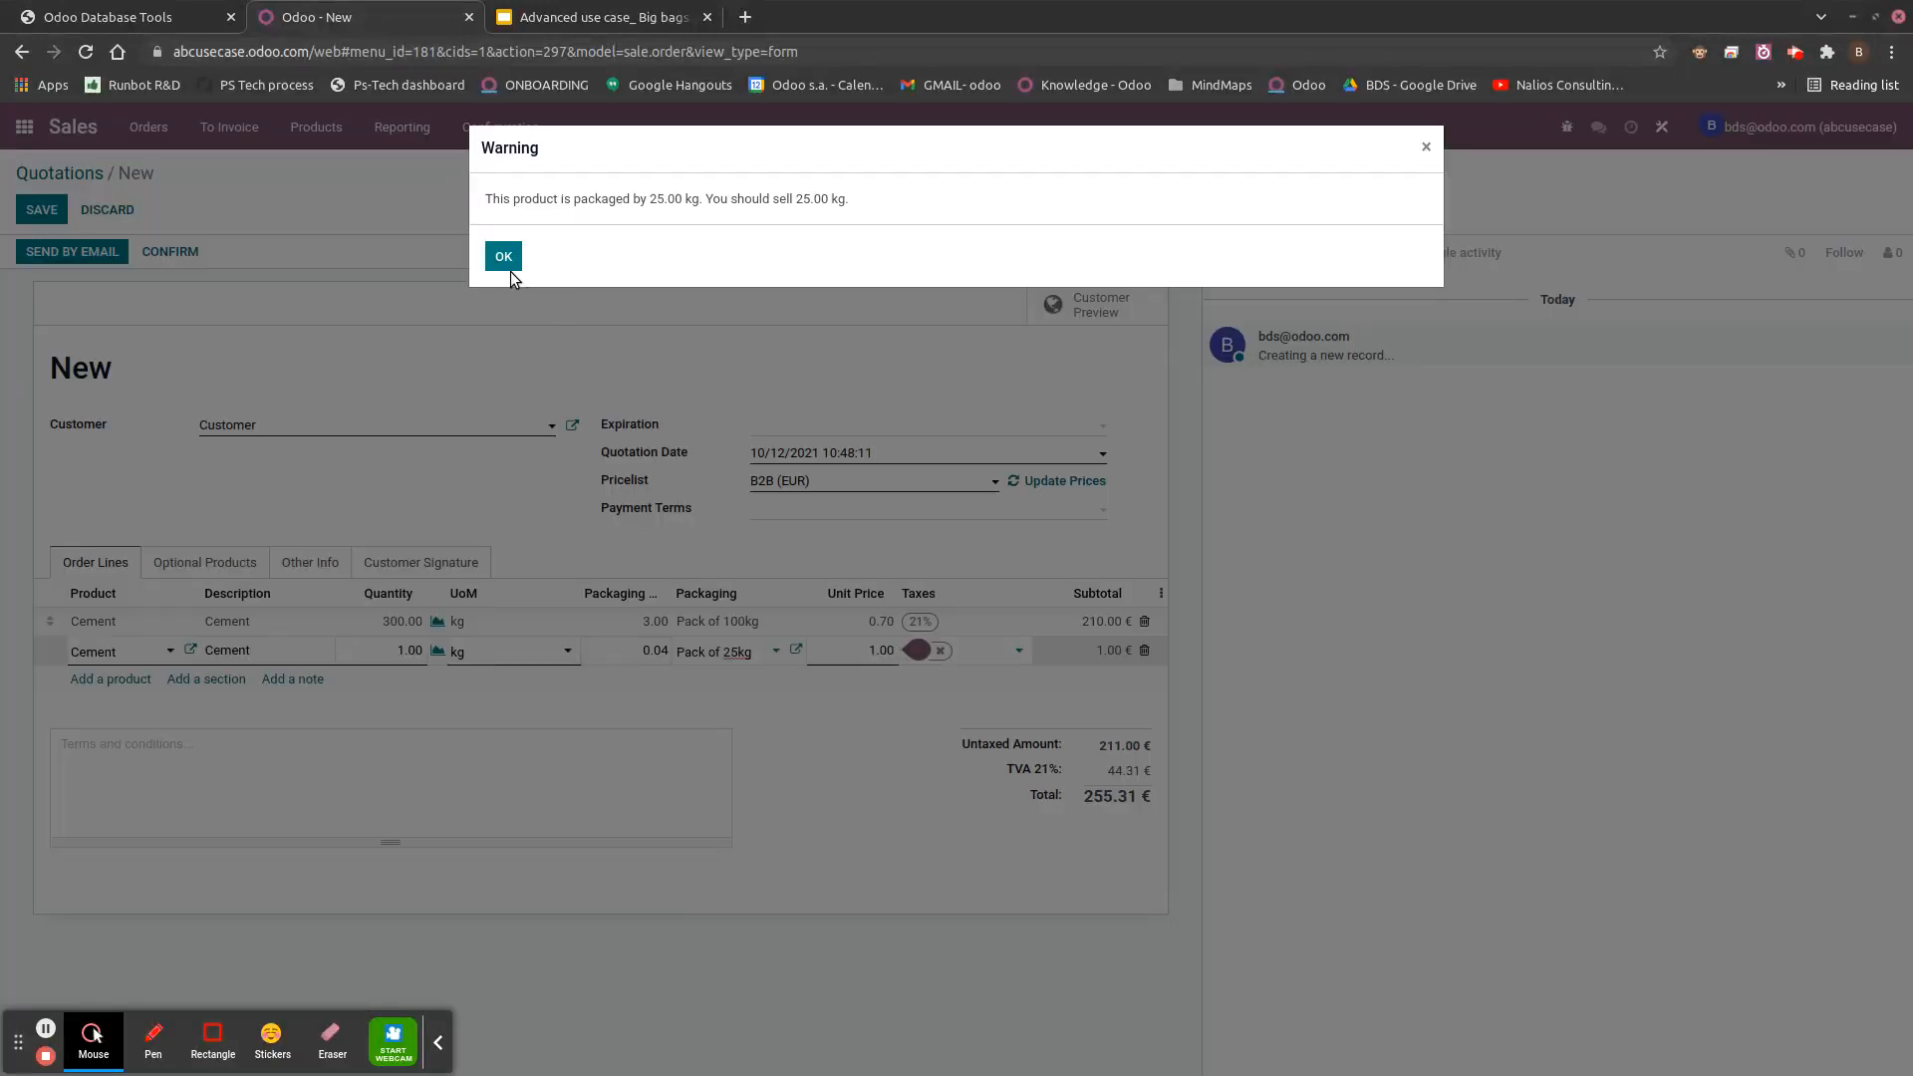
click(505, 260)
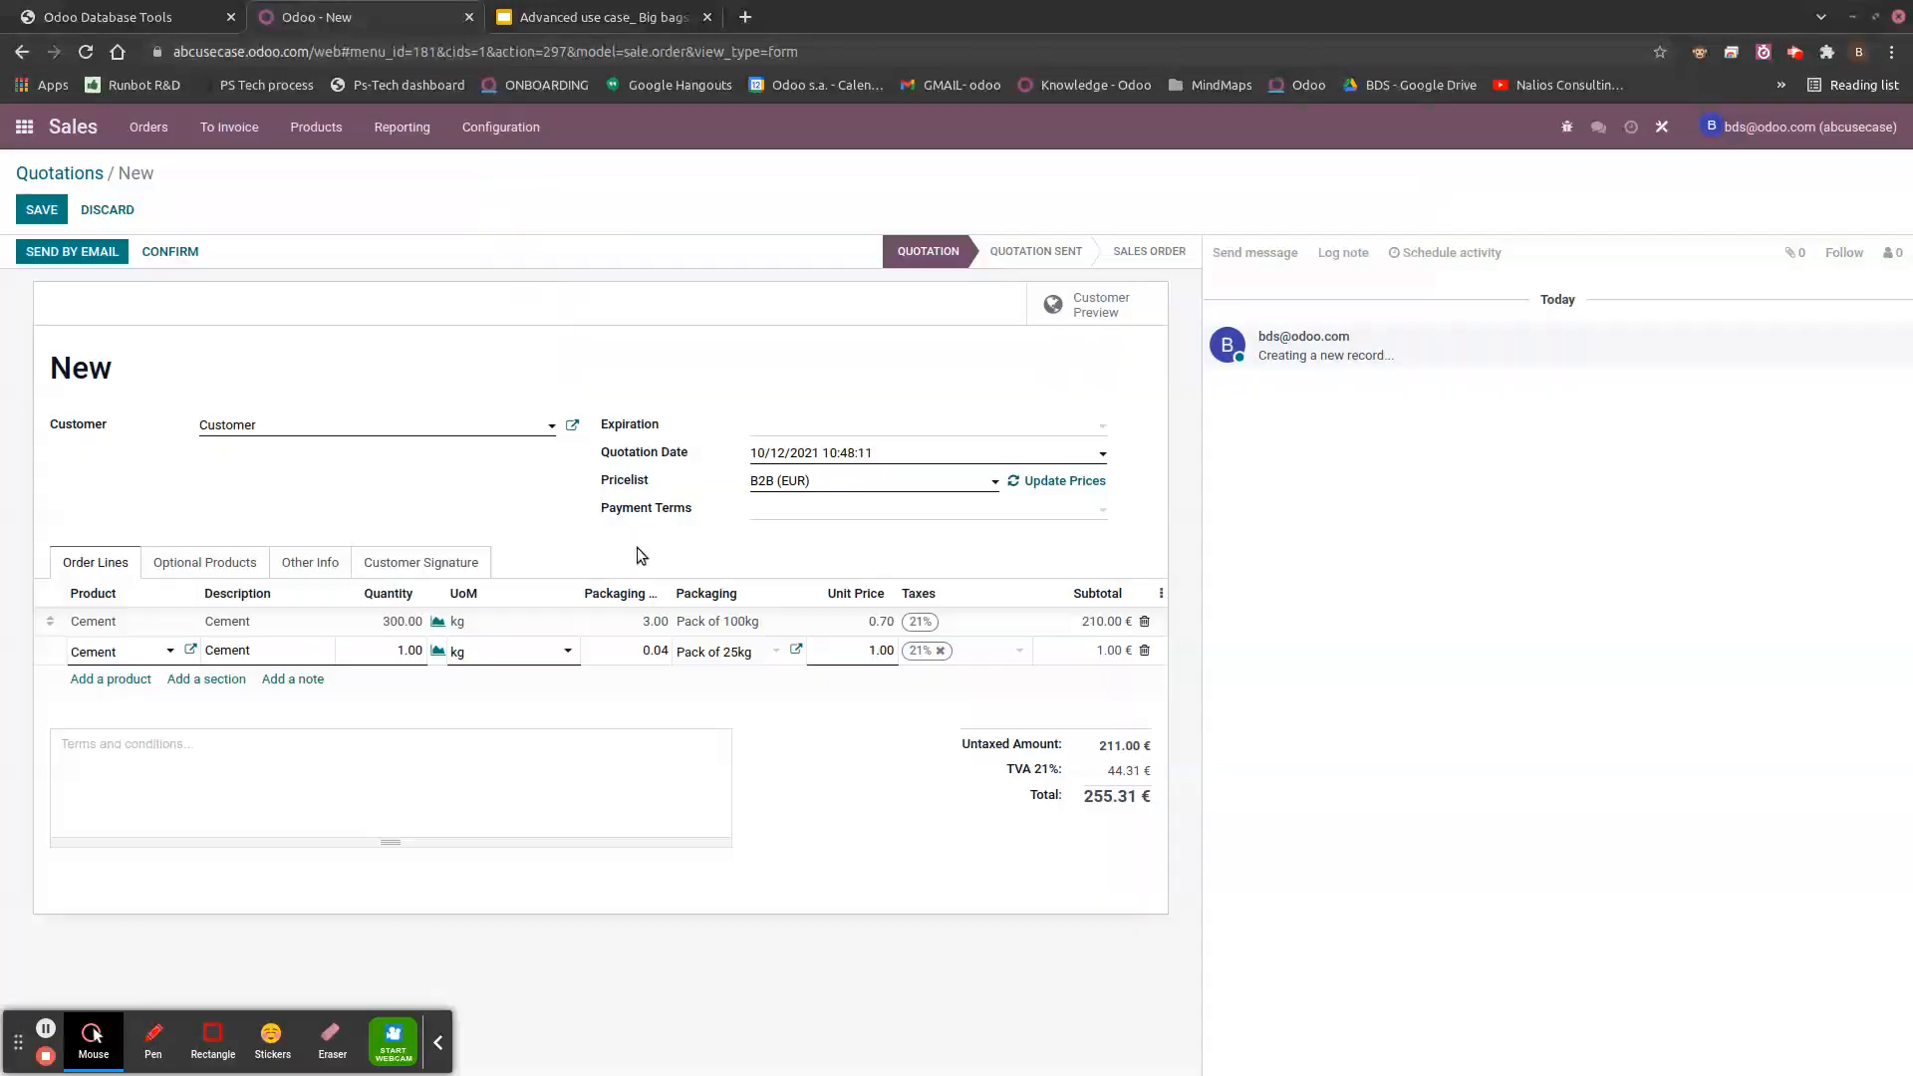
click(653, 648)
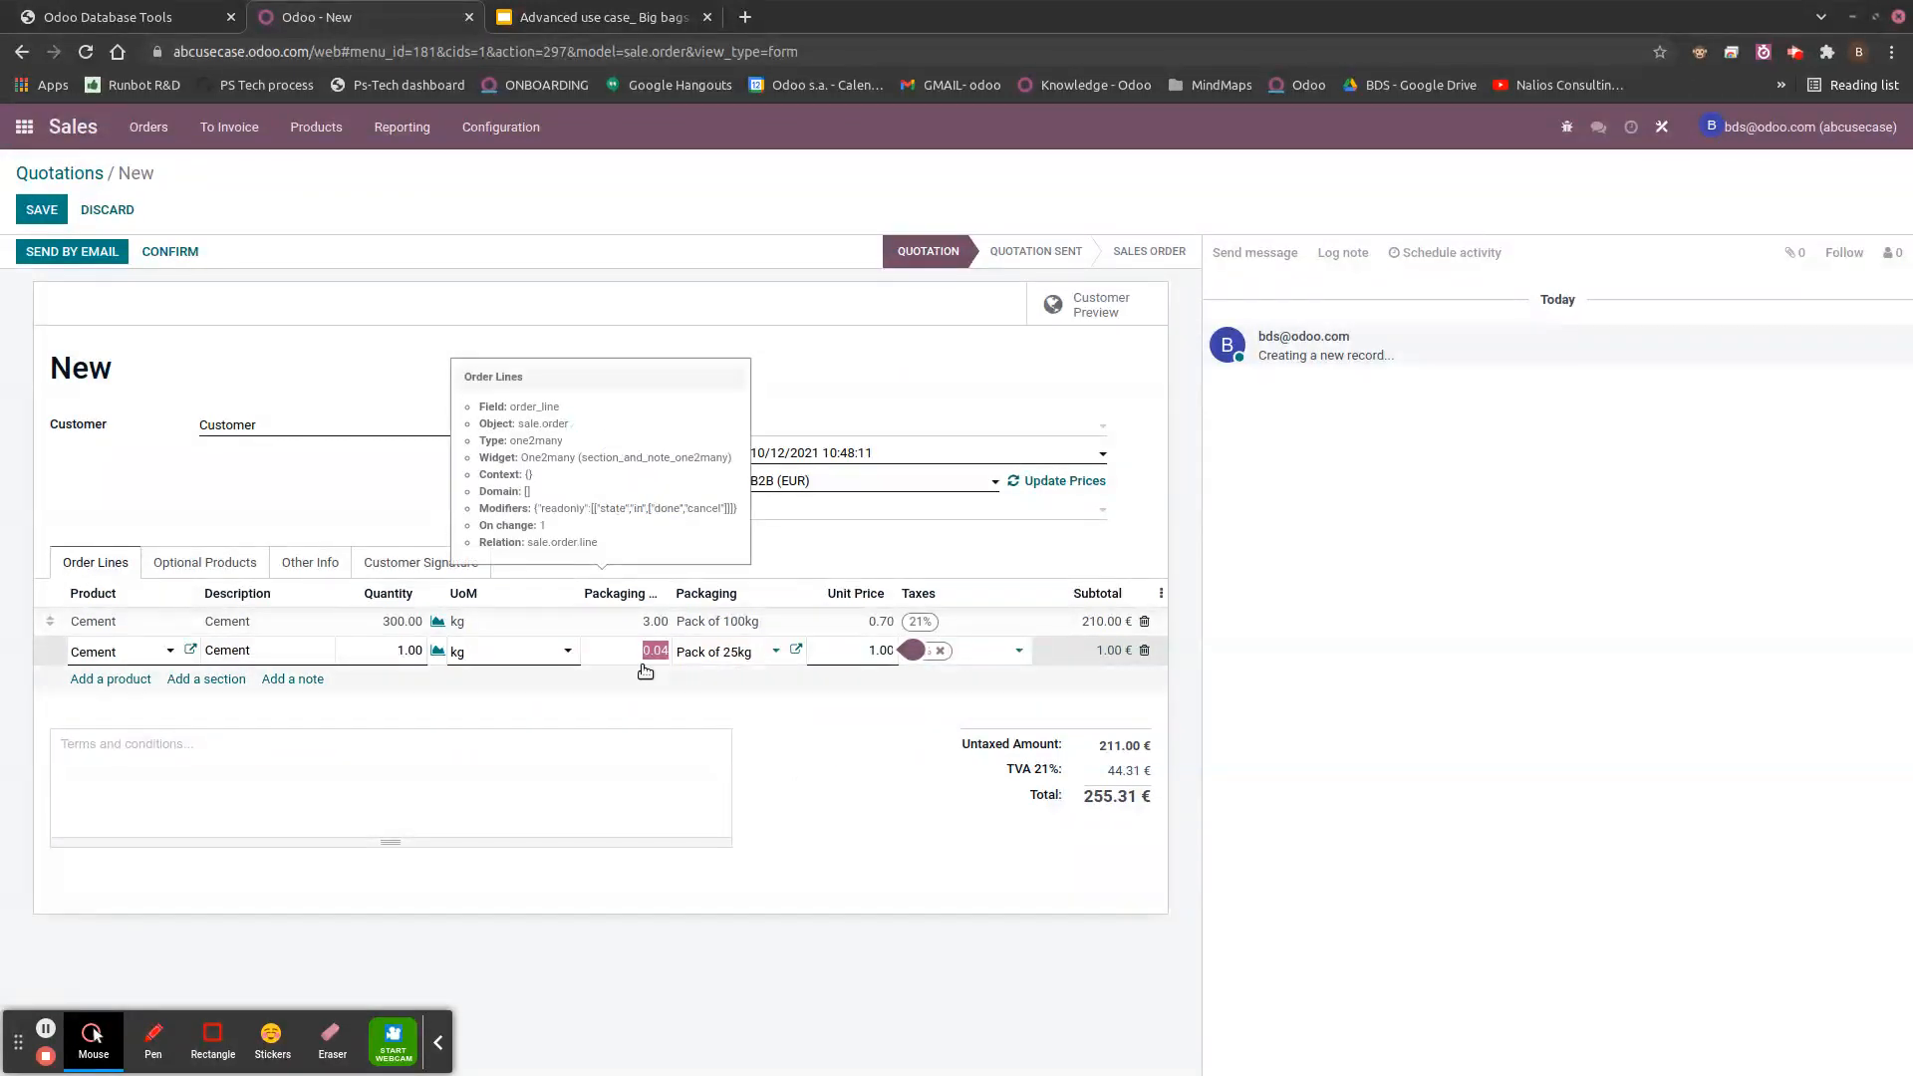
text(3)
click(879, 863)
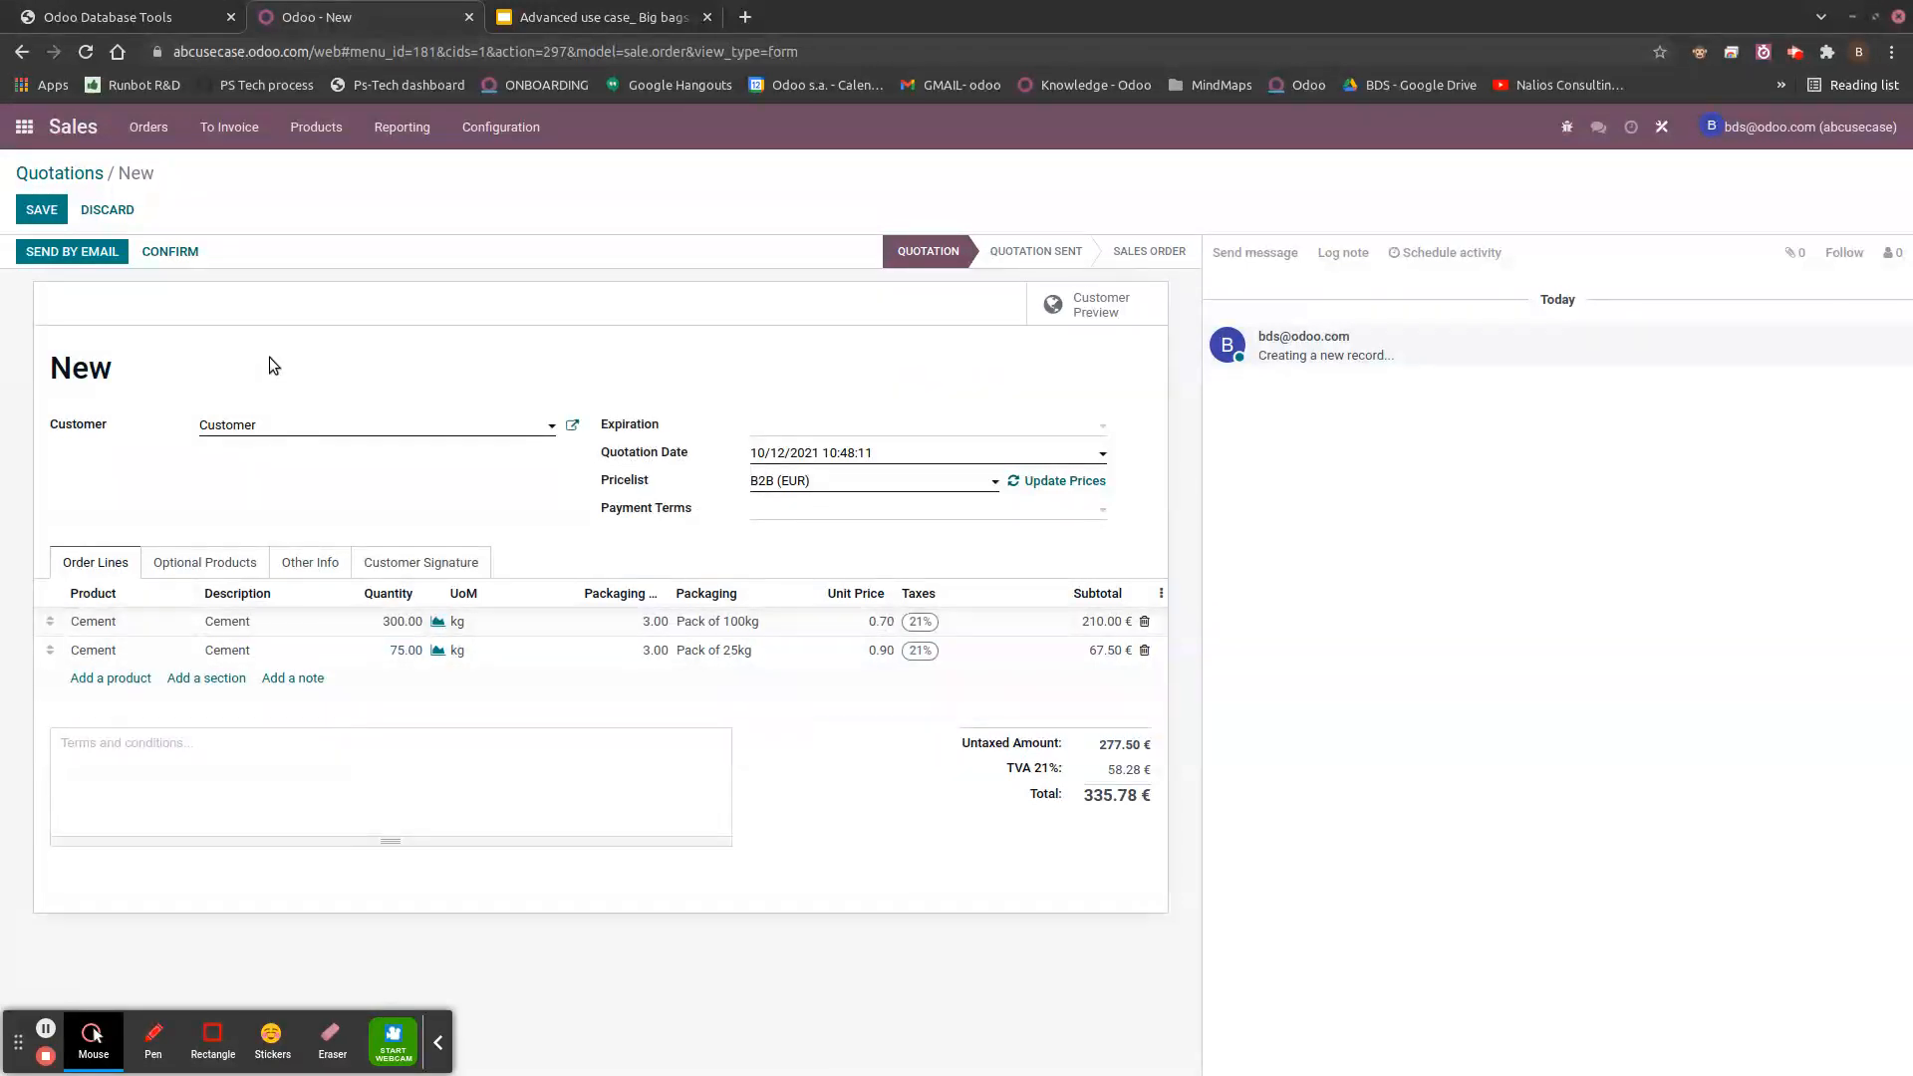
- Confirm the cement quotation and validate its delivery order, processing all quantities
click(173, 255)
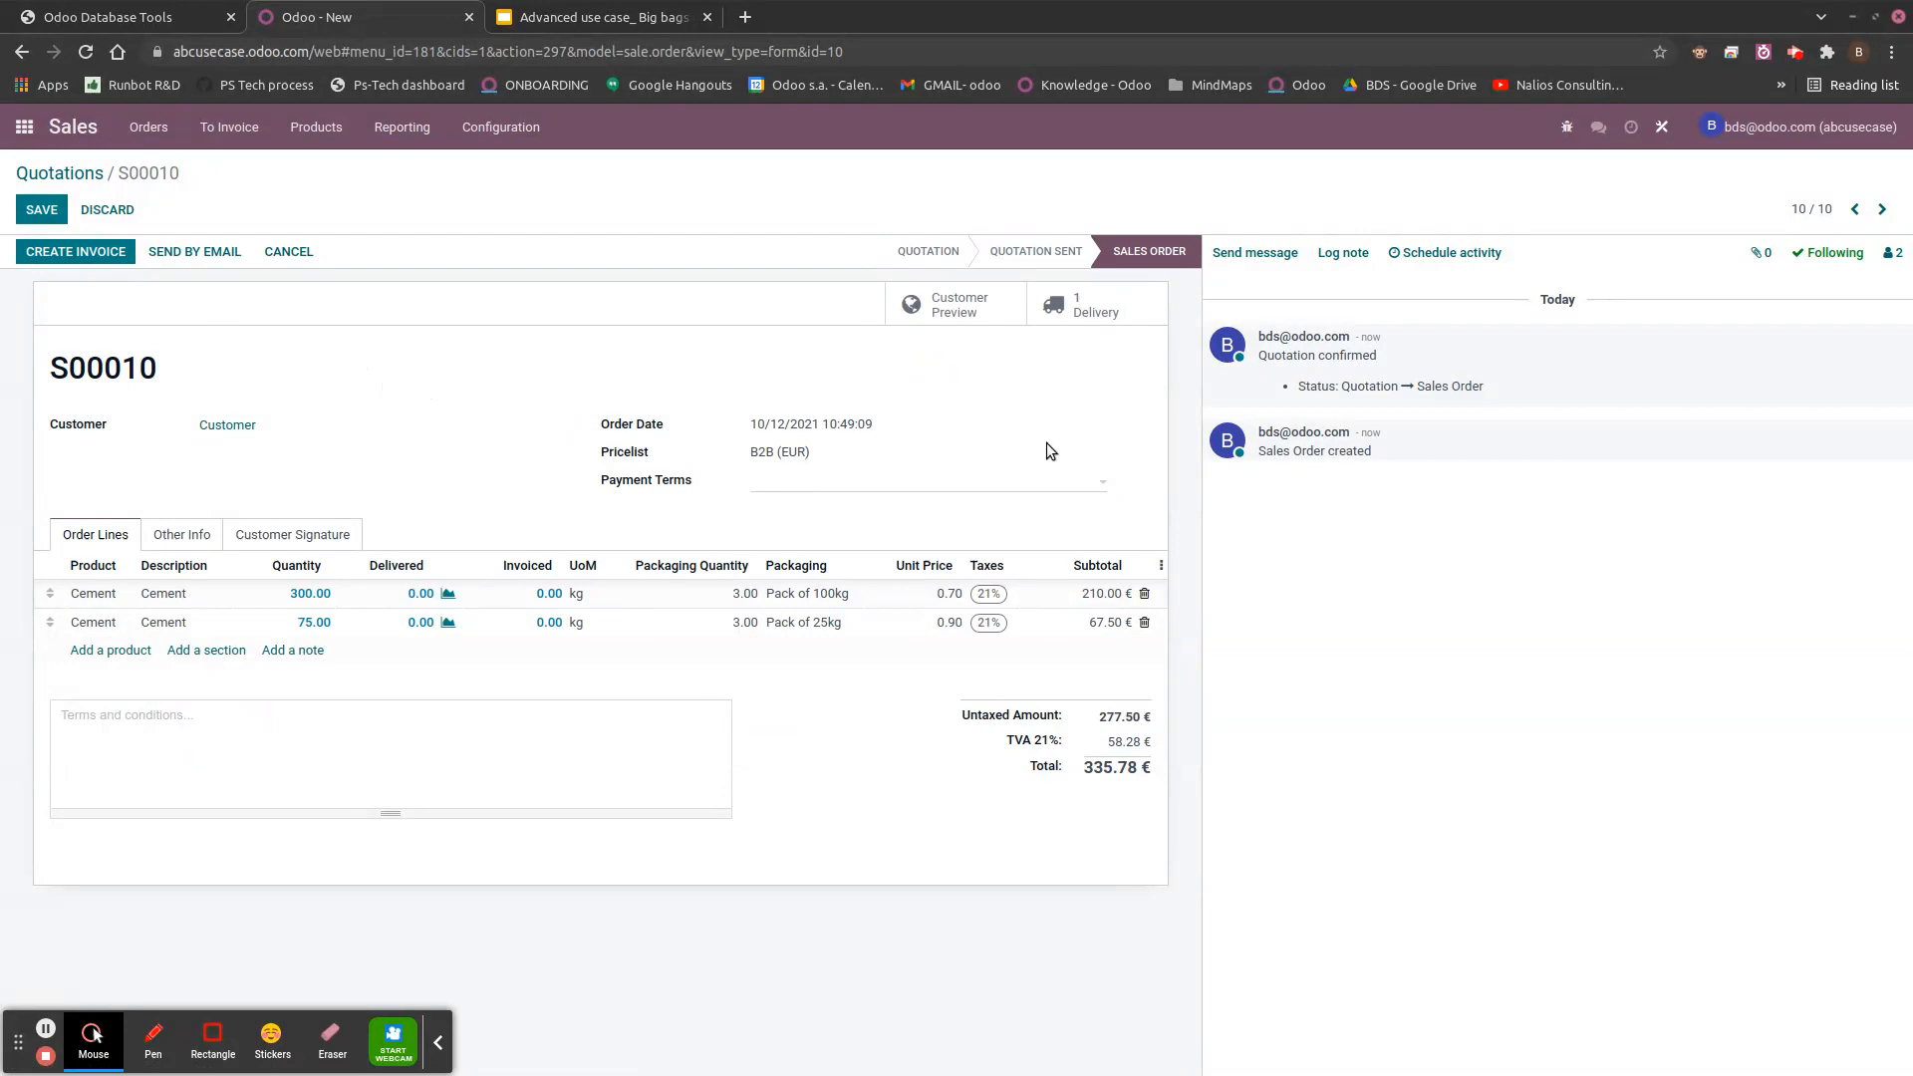
click(1111, 308)
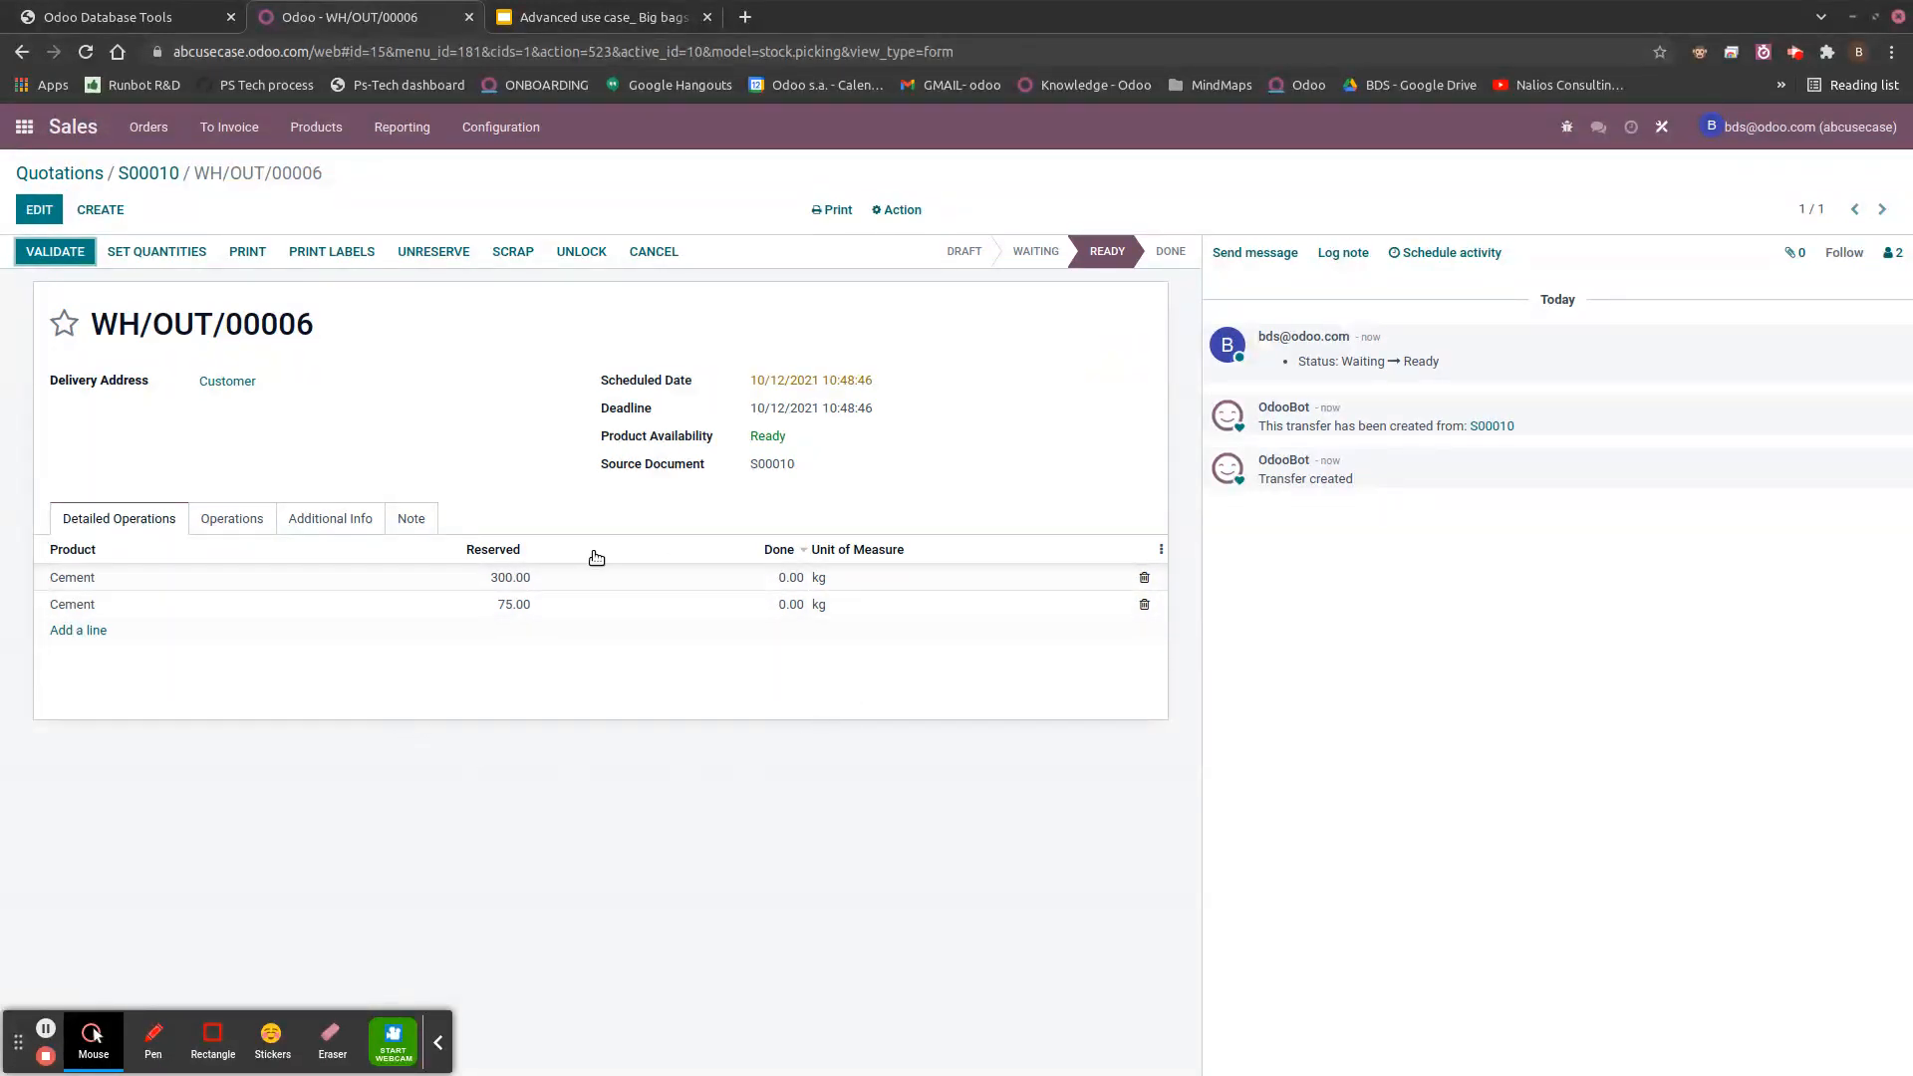
click(1162, 550)
click(1162, 550)
mouse_move(702, 644)
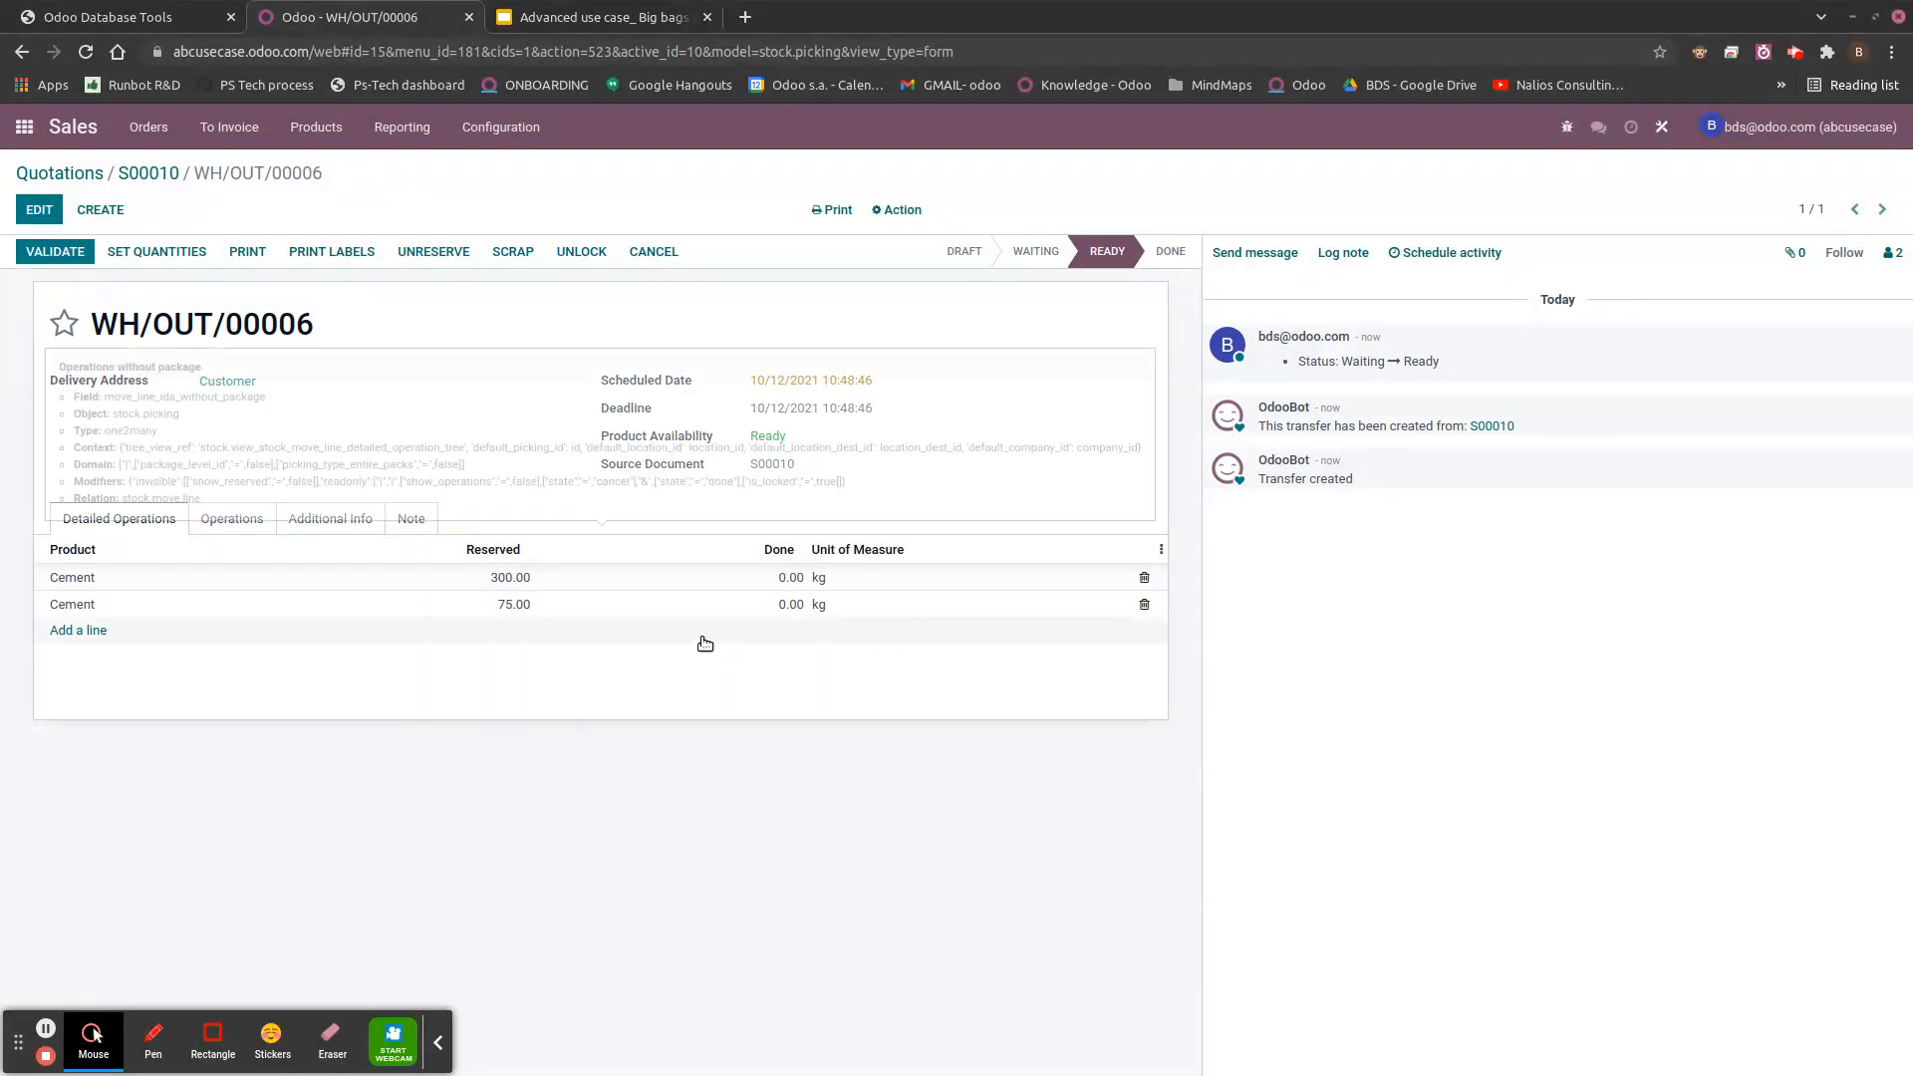
click(231, 518)
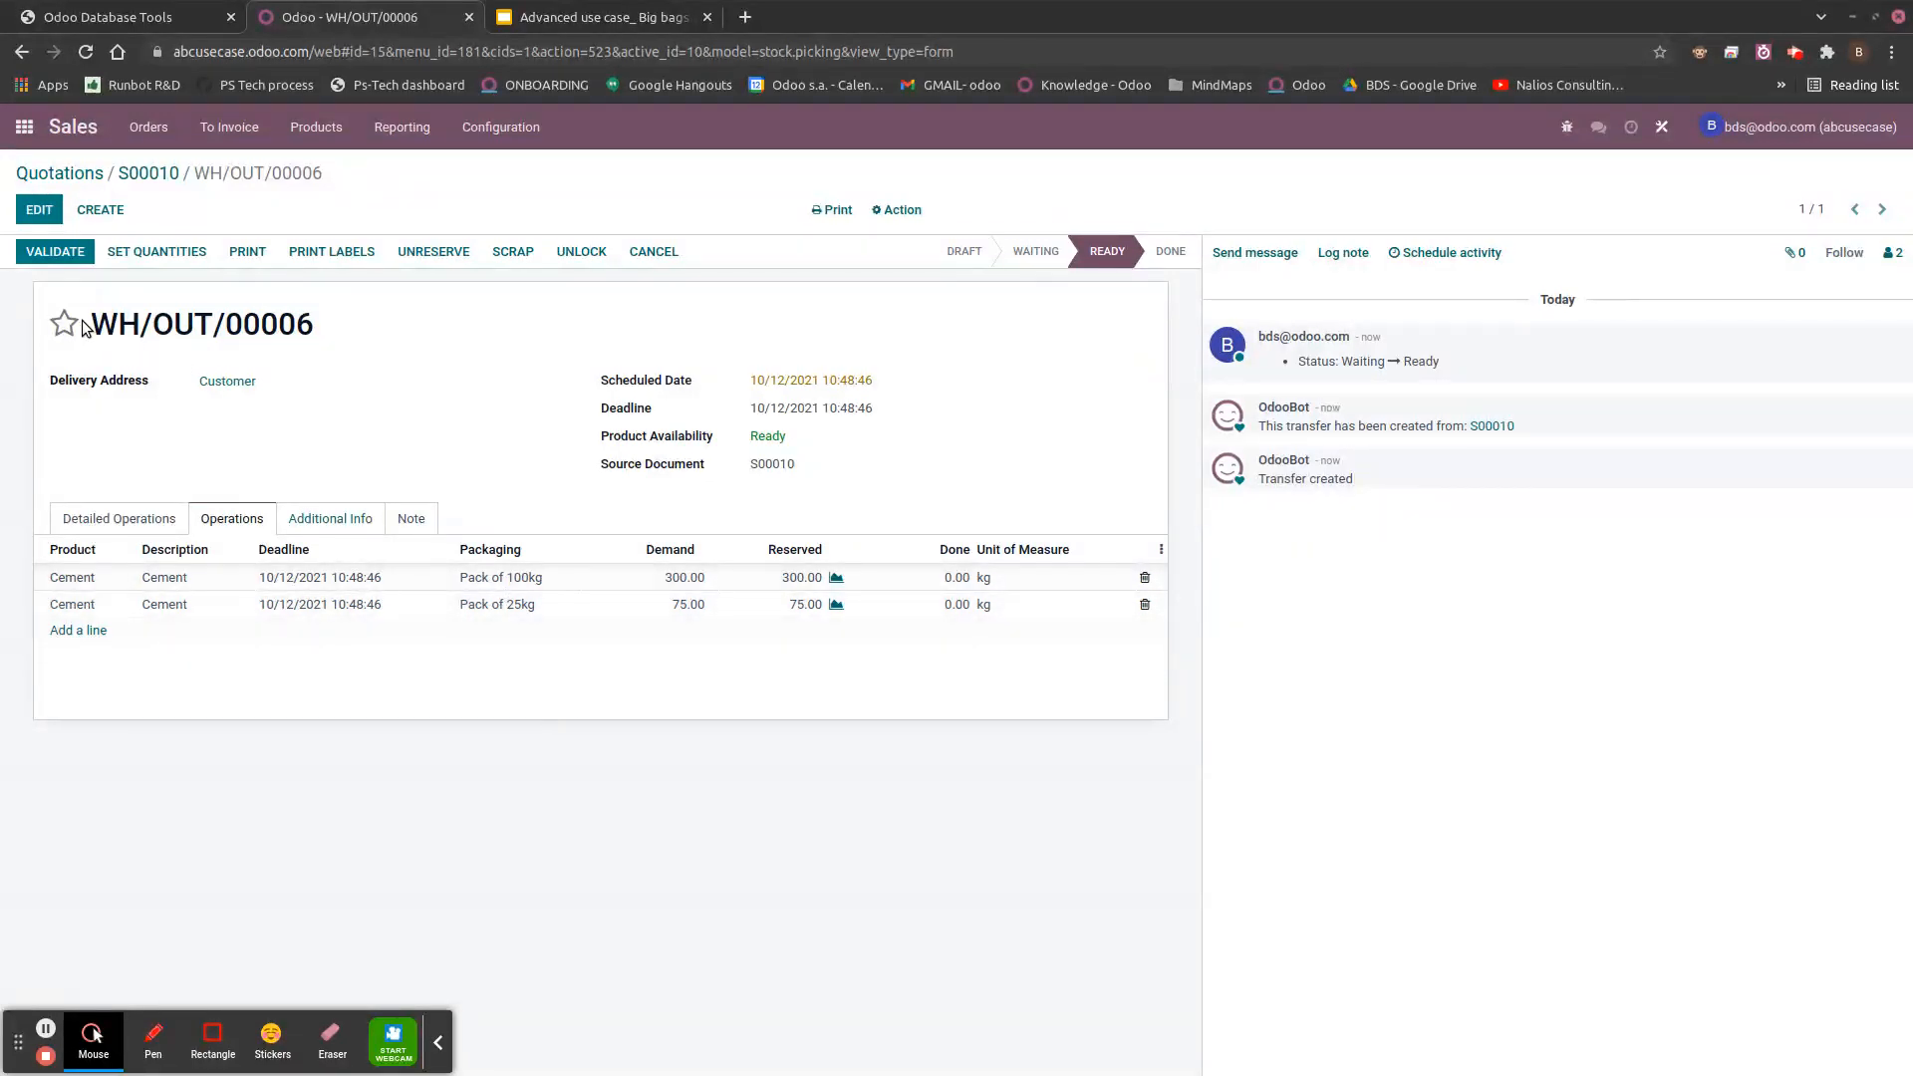
click(60, 254)
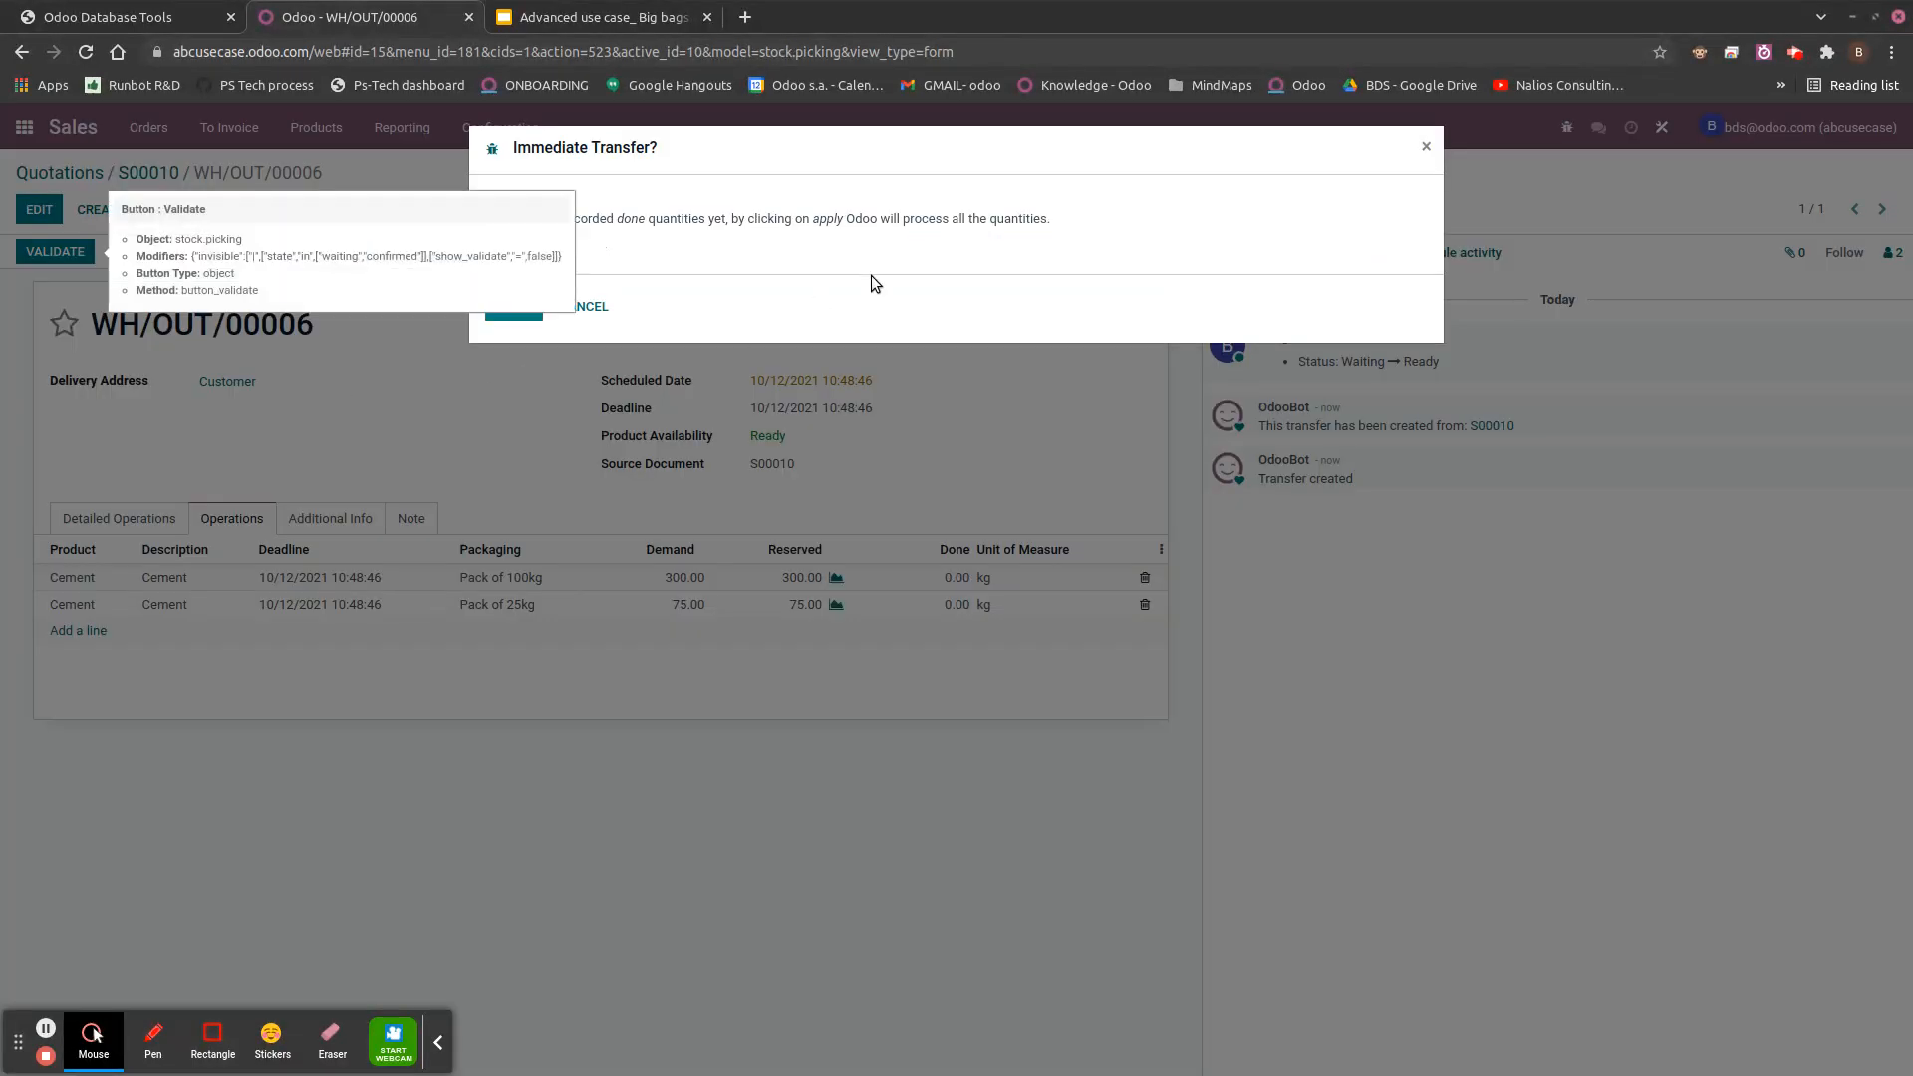
click(515, 307)
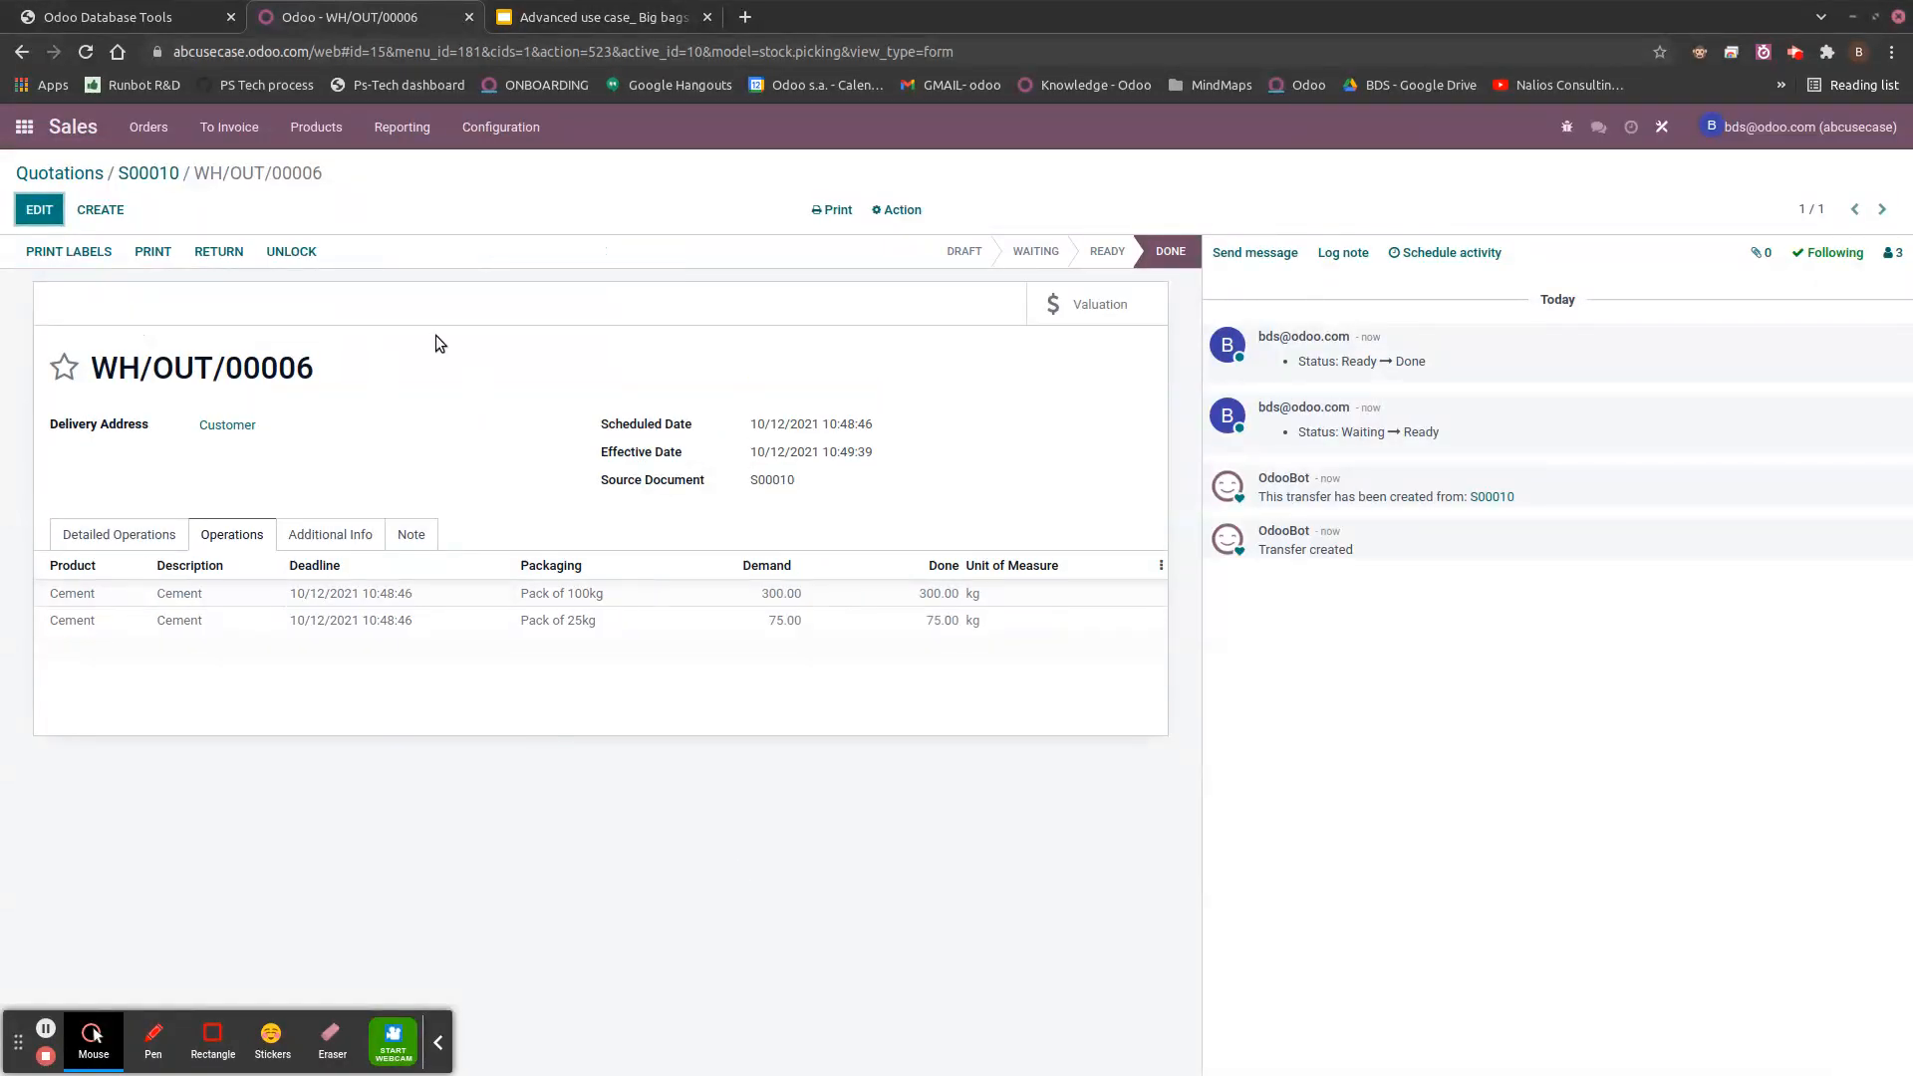
- List the sellable products grouped by product category and expand the Option 3 group to check the cement stock
click(317, 127)
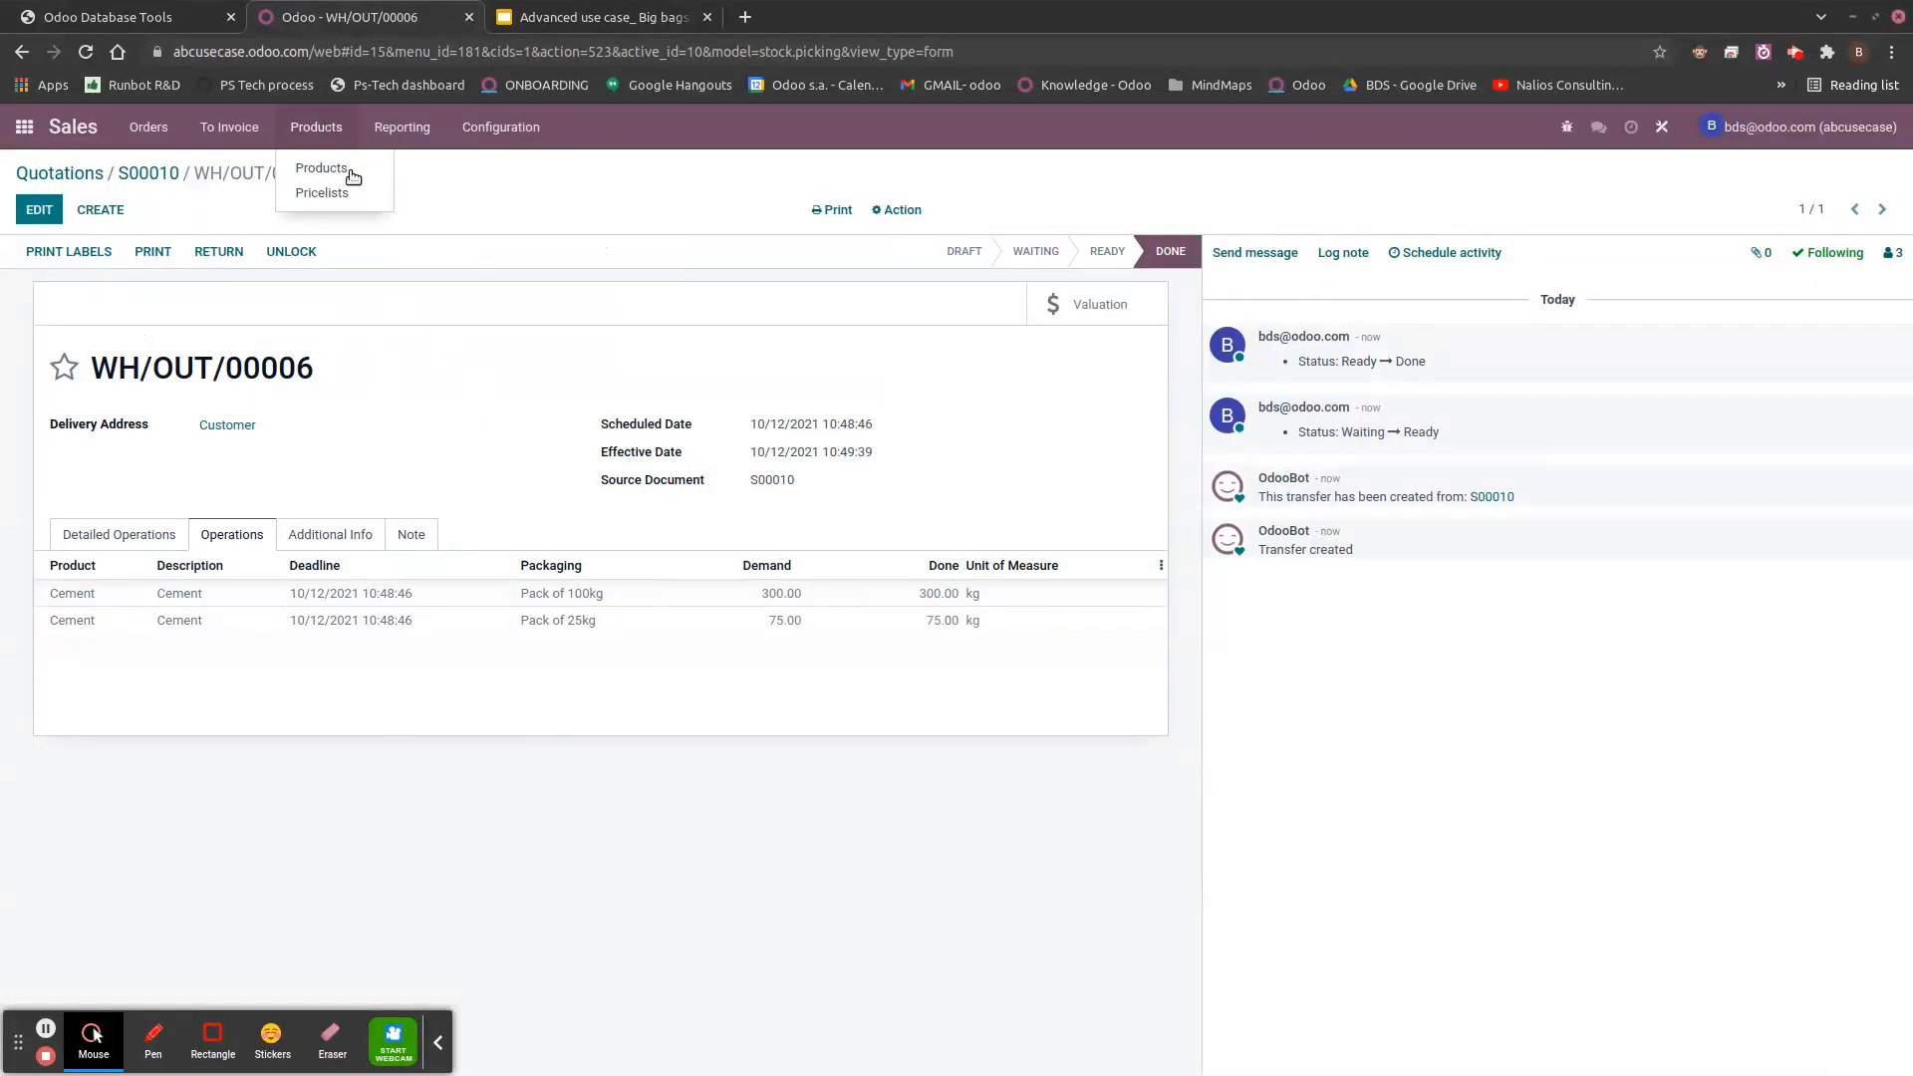
click(344, 194)
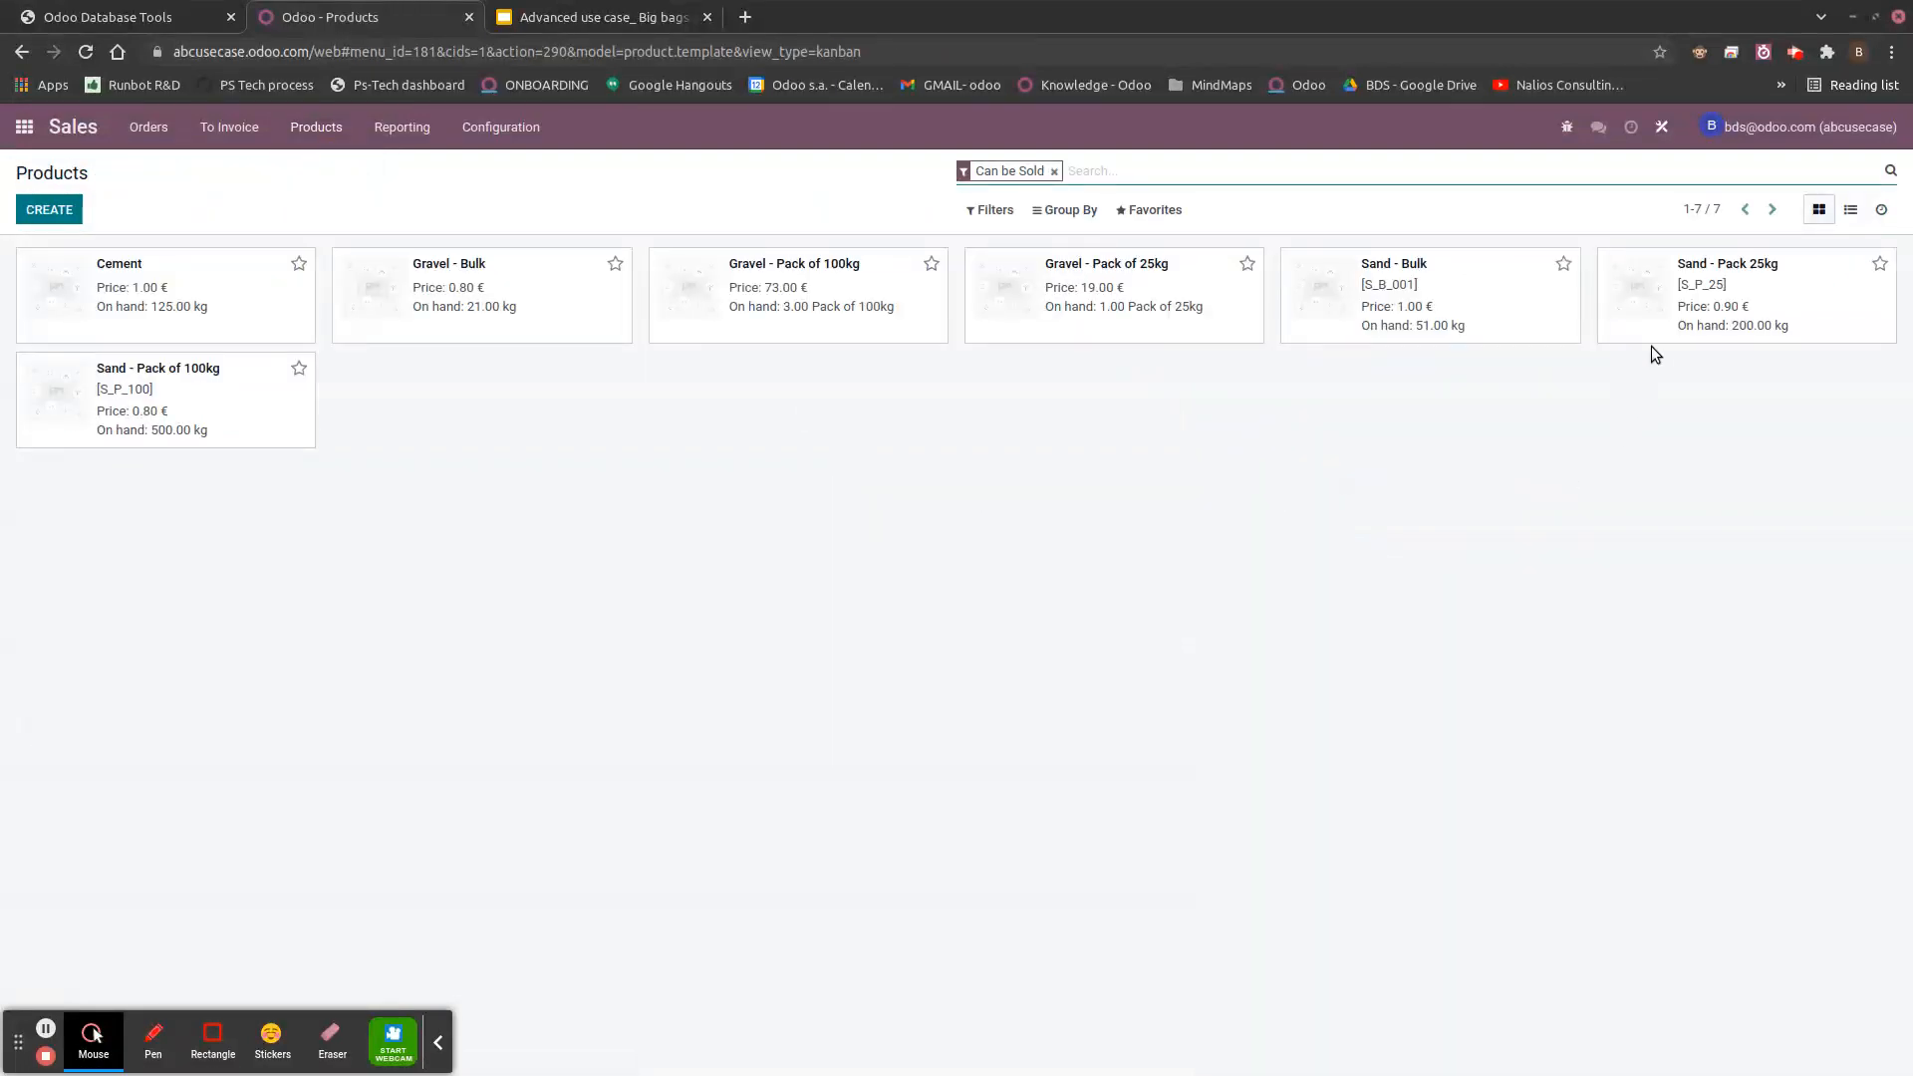
click(1853, 212)
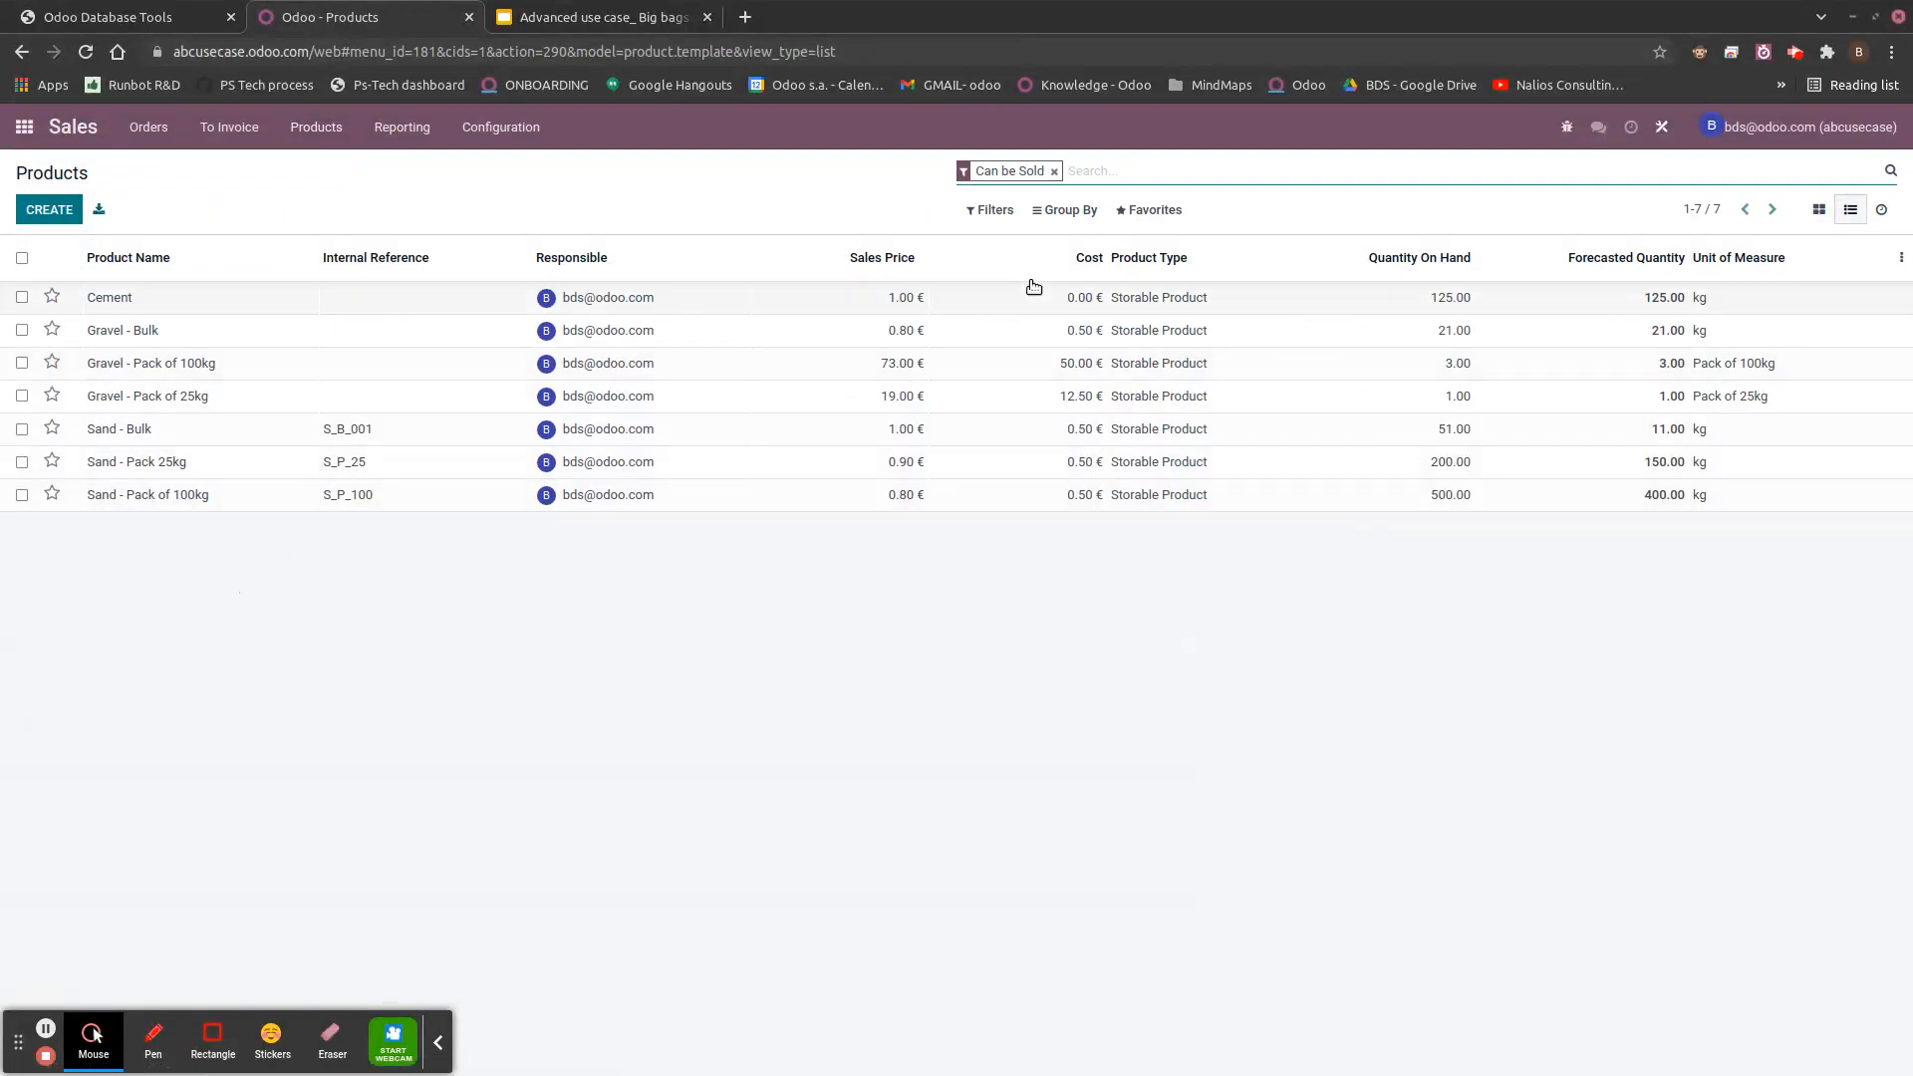
click(1064, 210)
click(1093, 267)
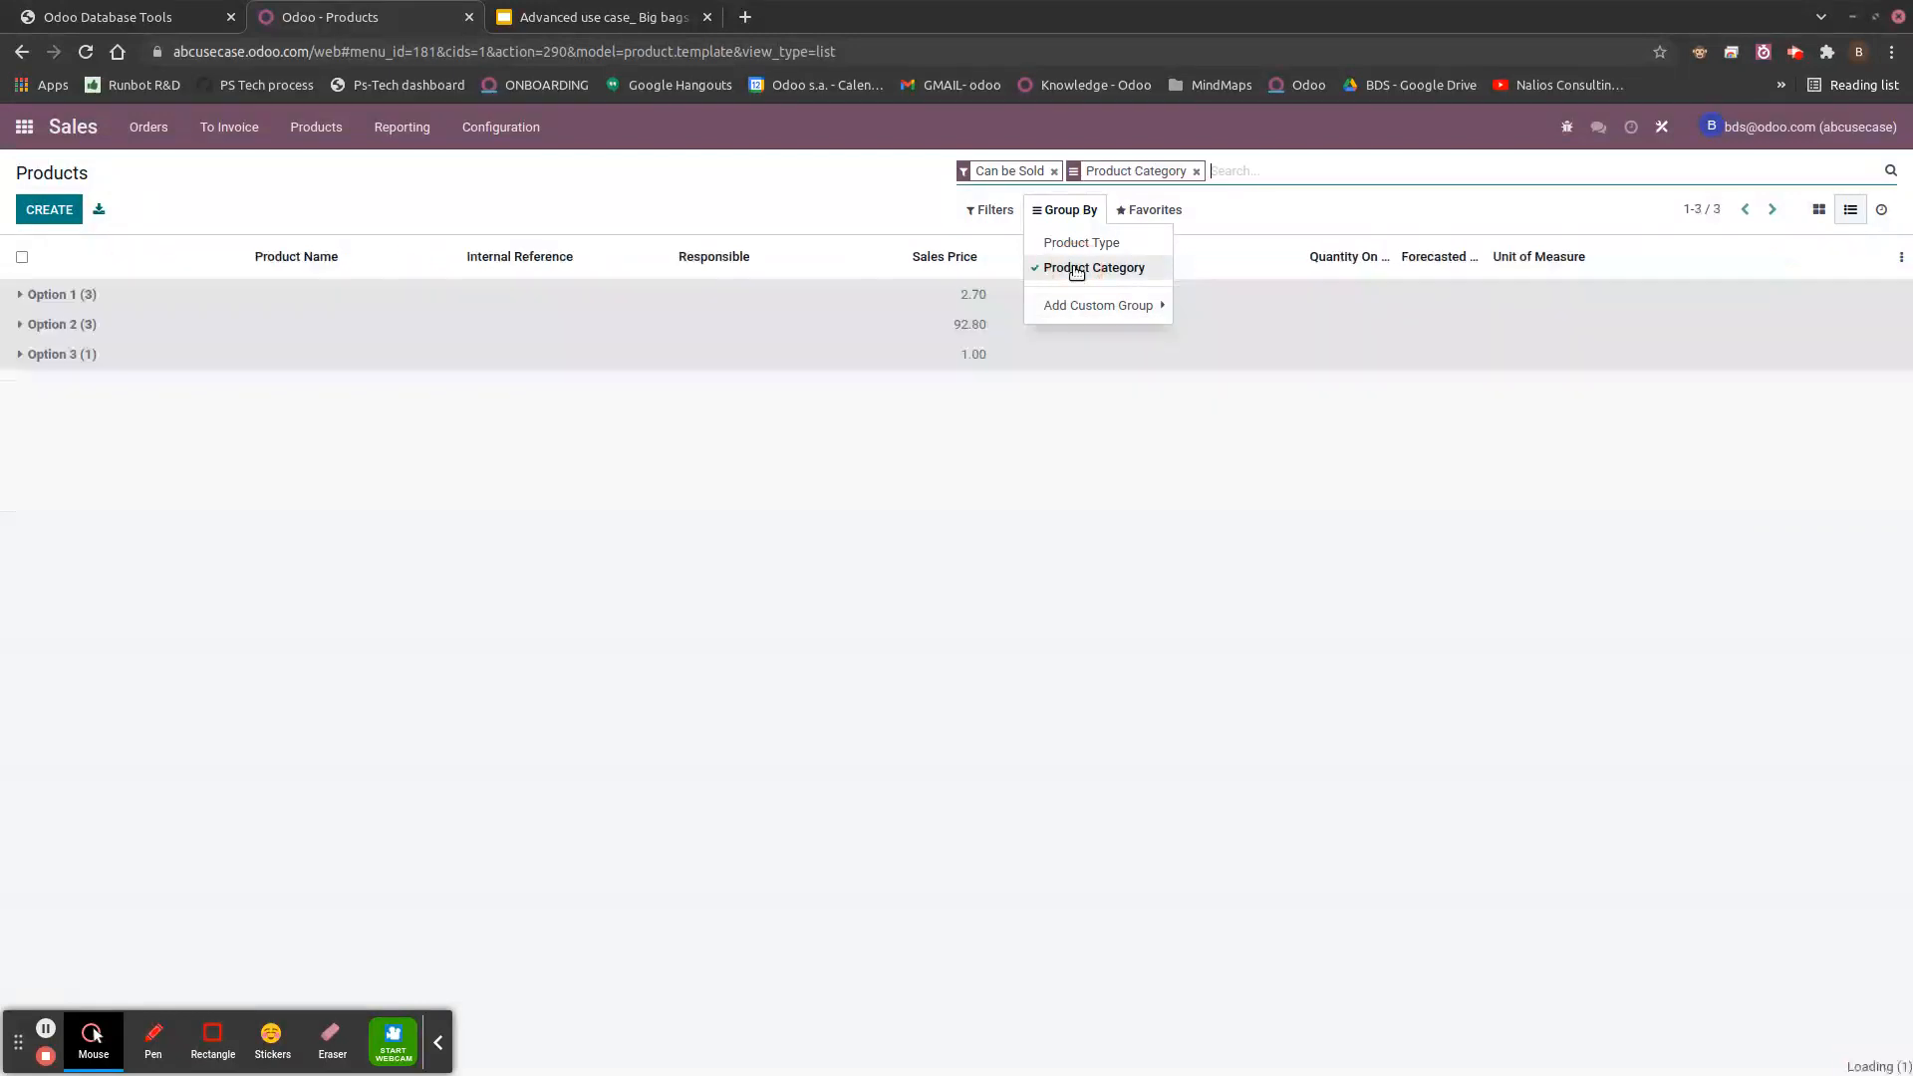
click(310, 416)
click(61, 356)
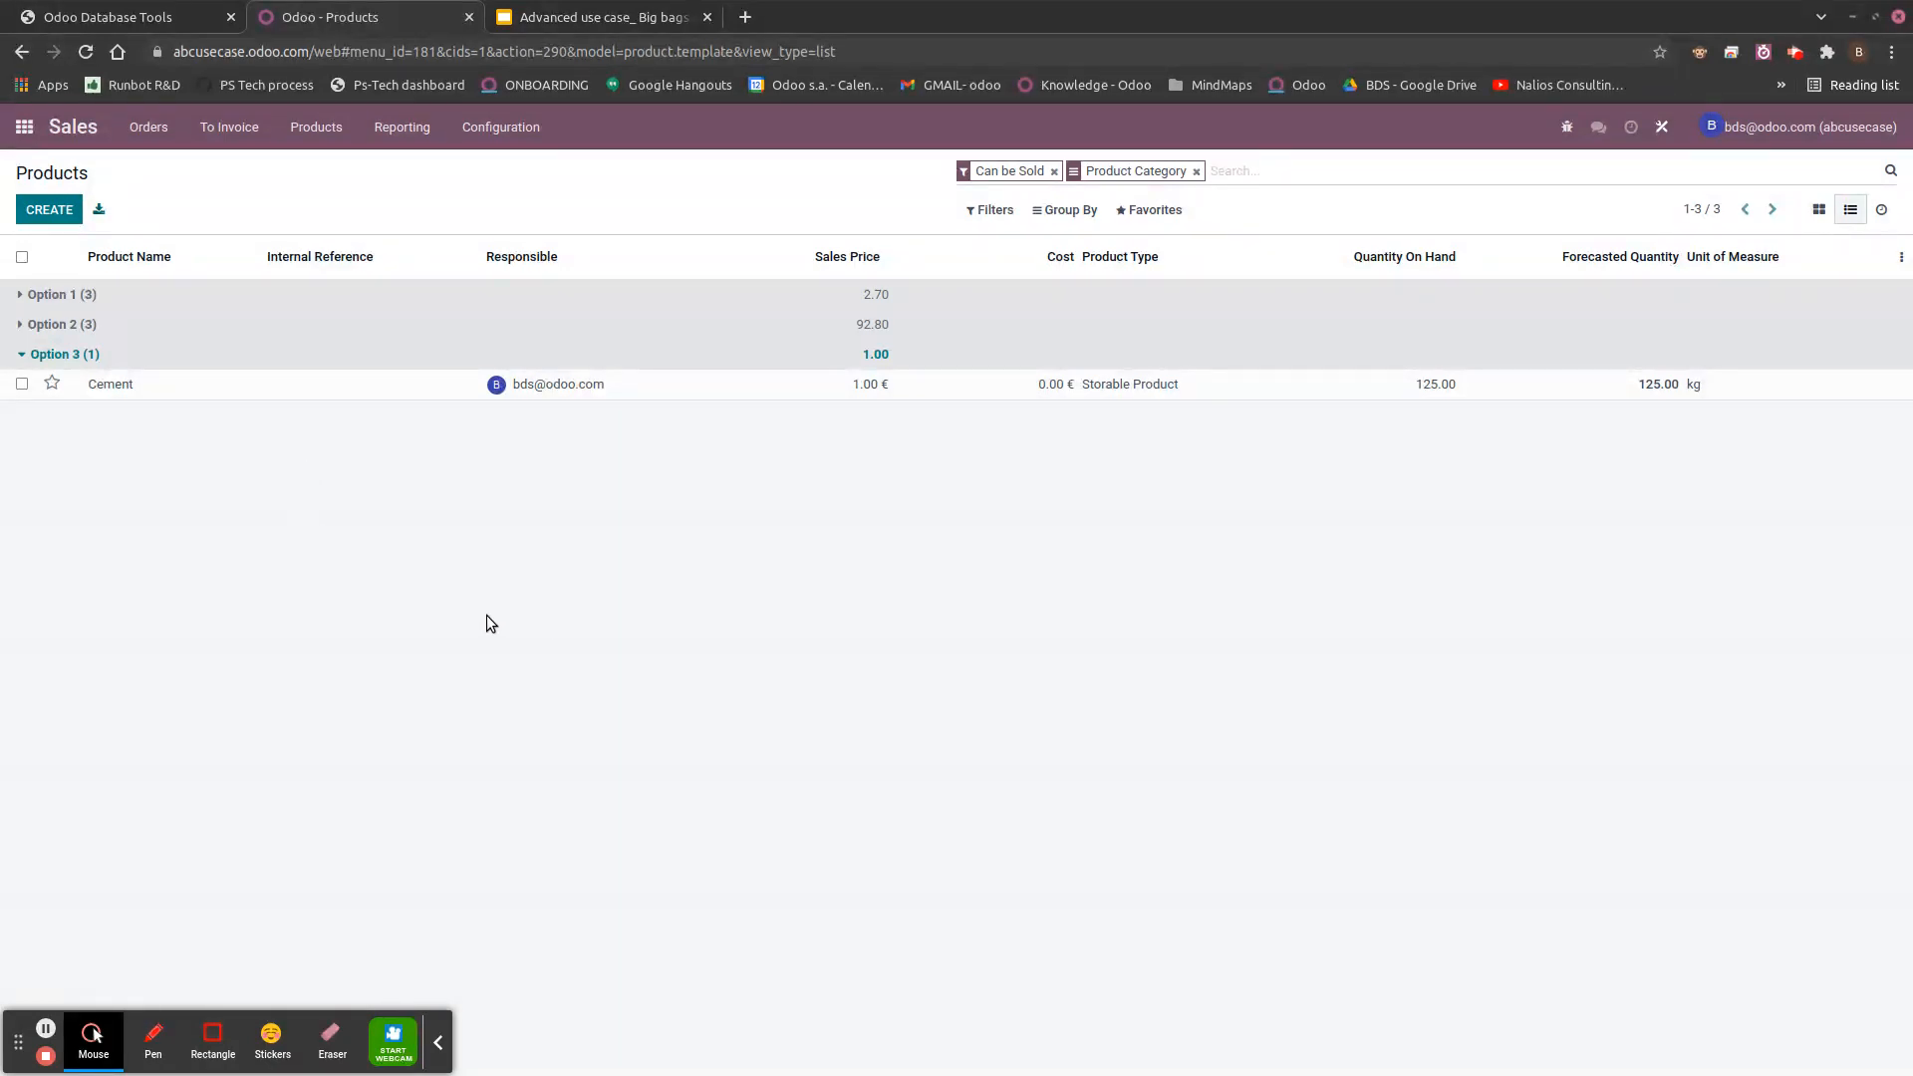
click(46, 1029)
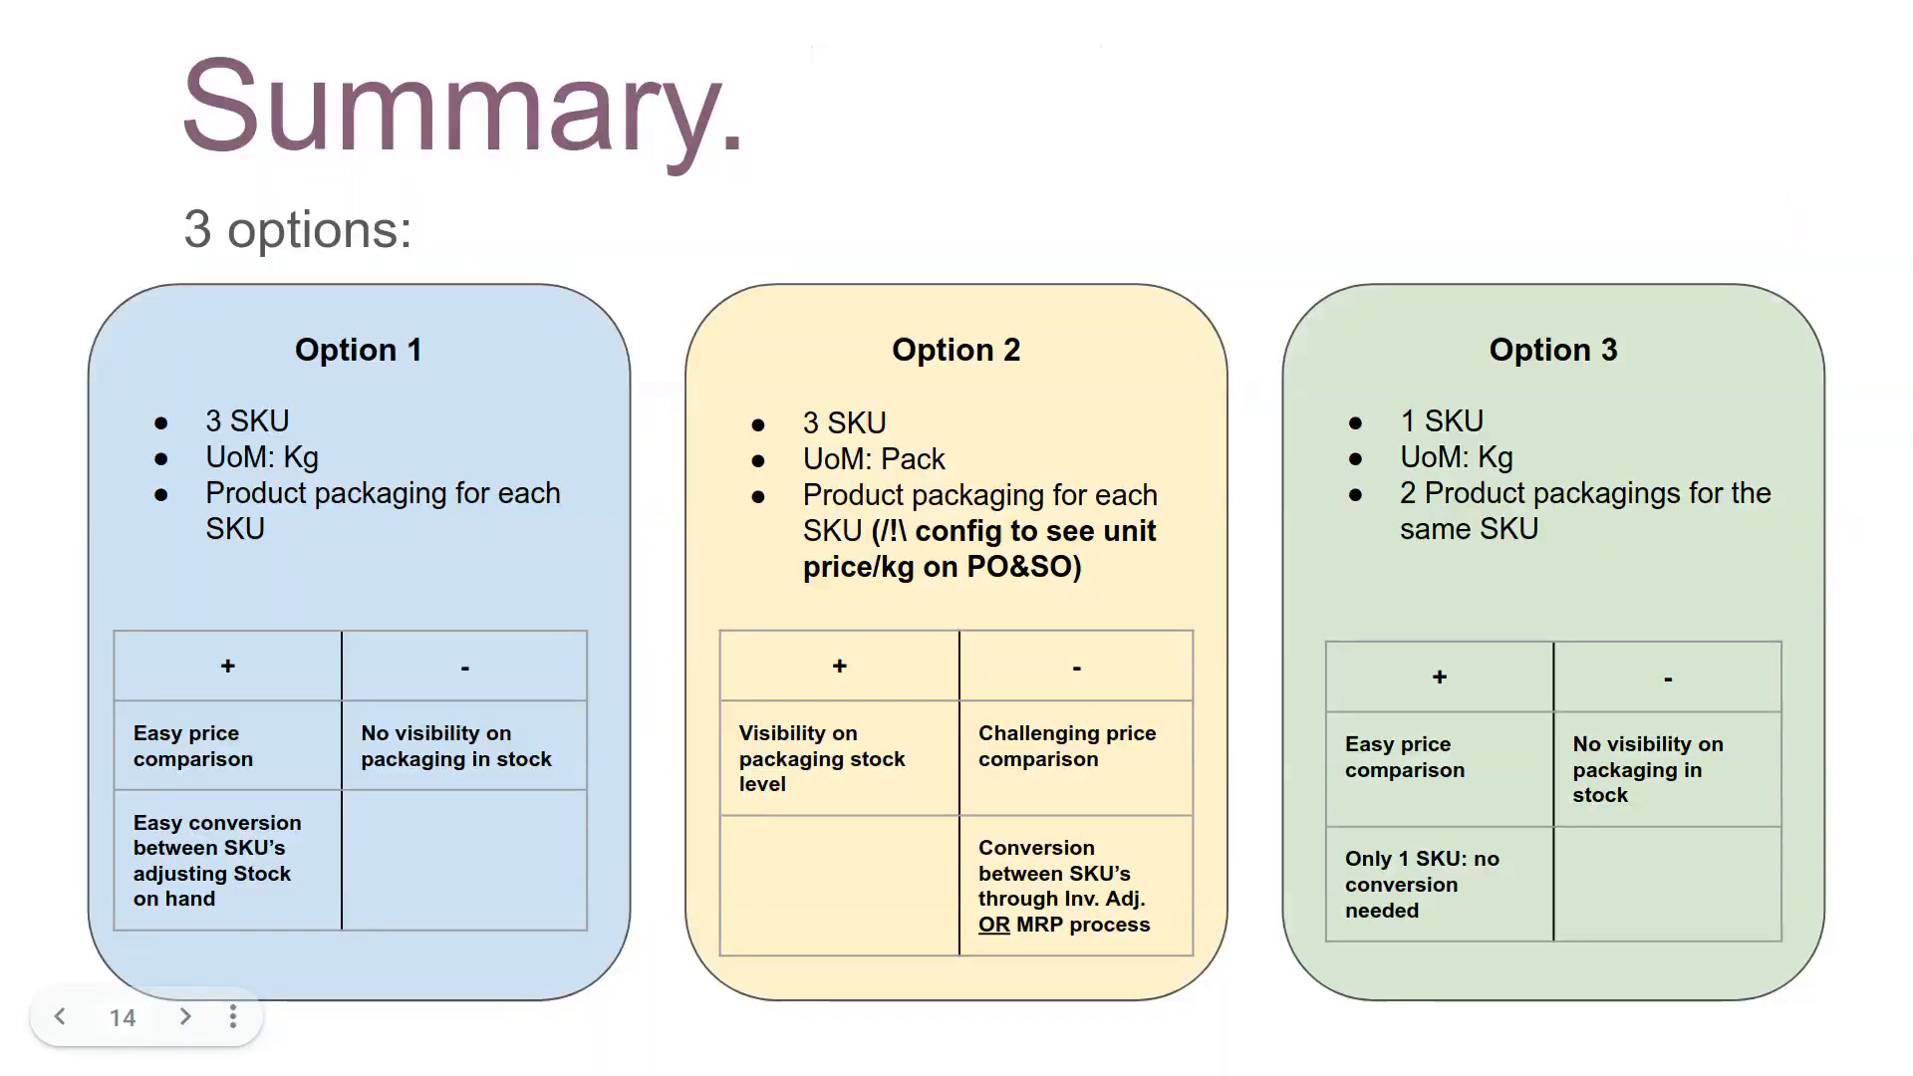